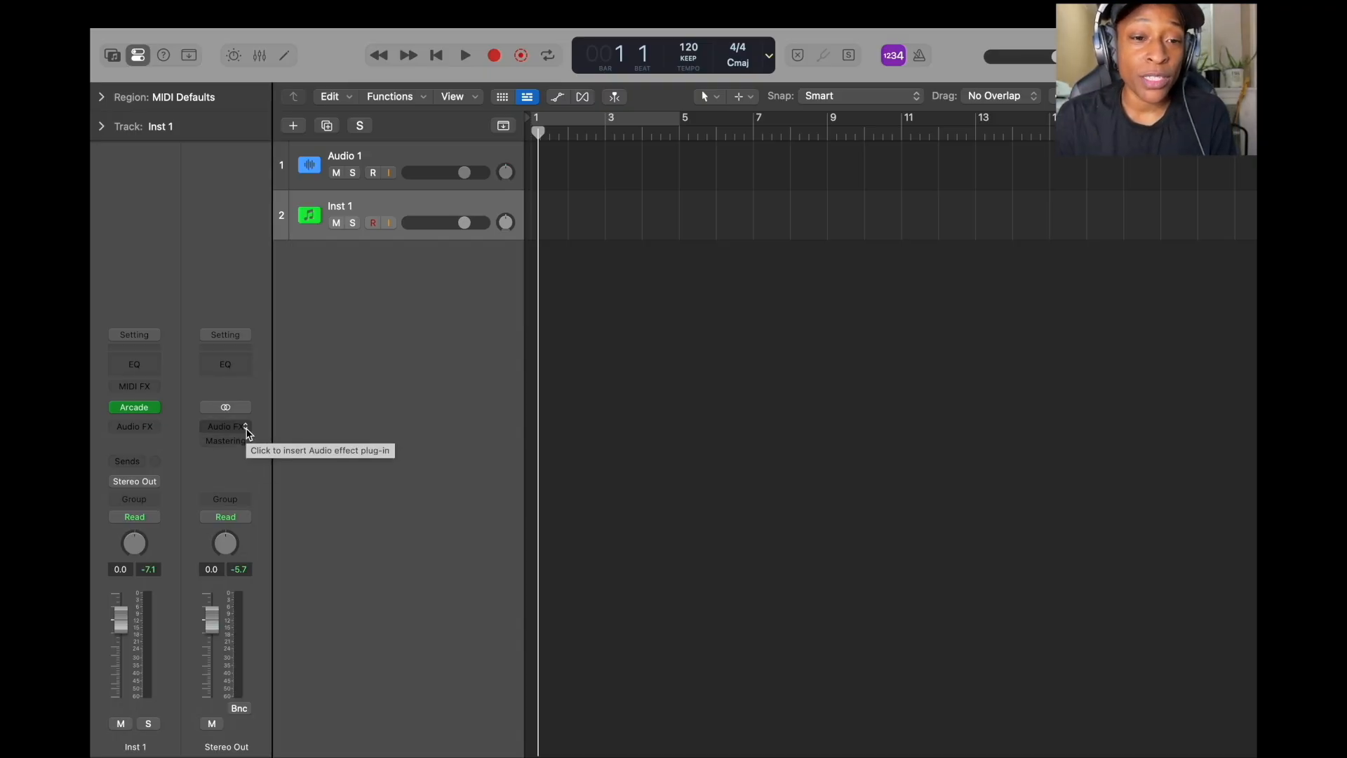
Insert the stereo Co-Producer plug-in as an audio effect on the Stereo Out channel
click(246, 430)
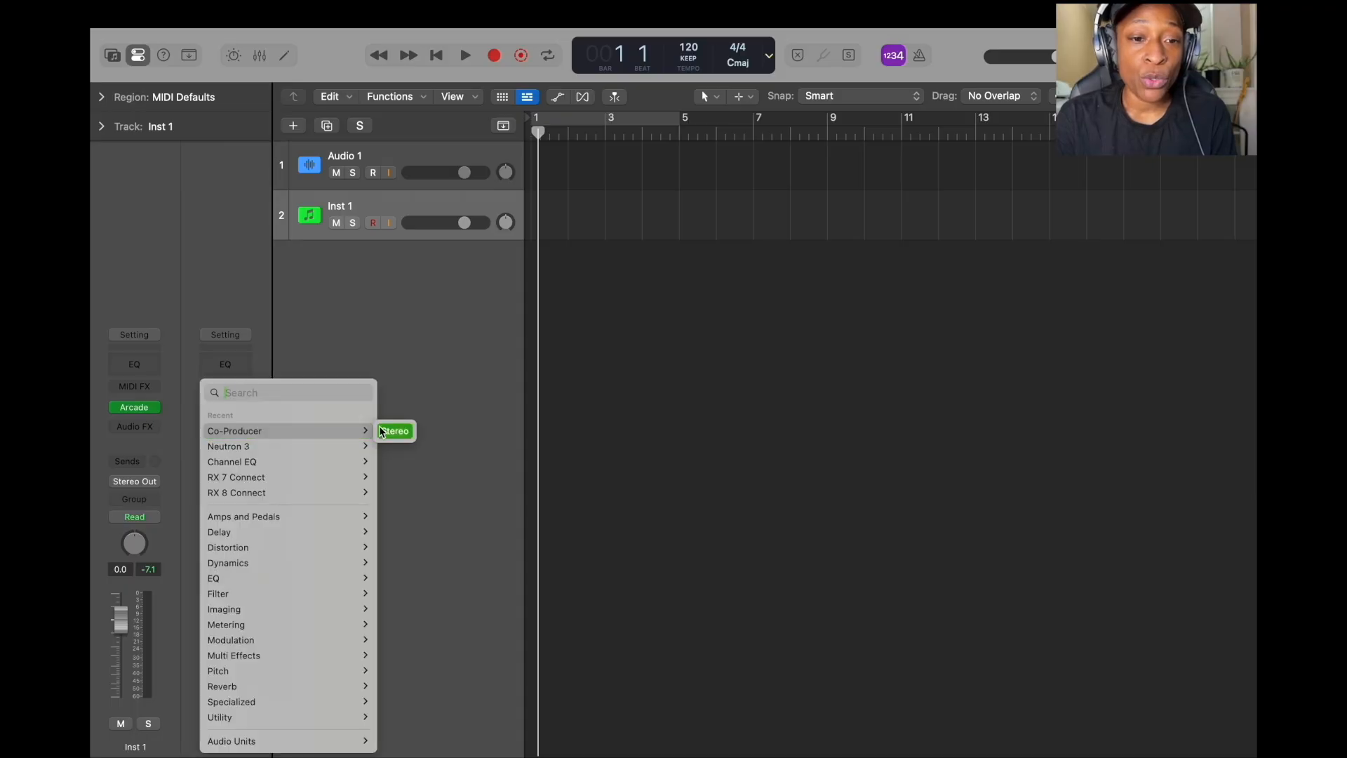
click(328, 392)
text(co)
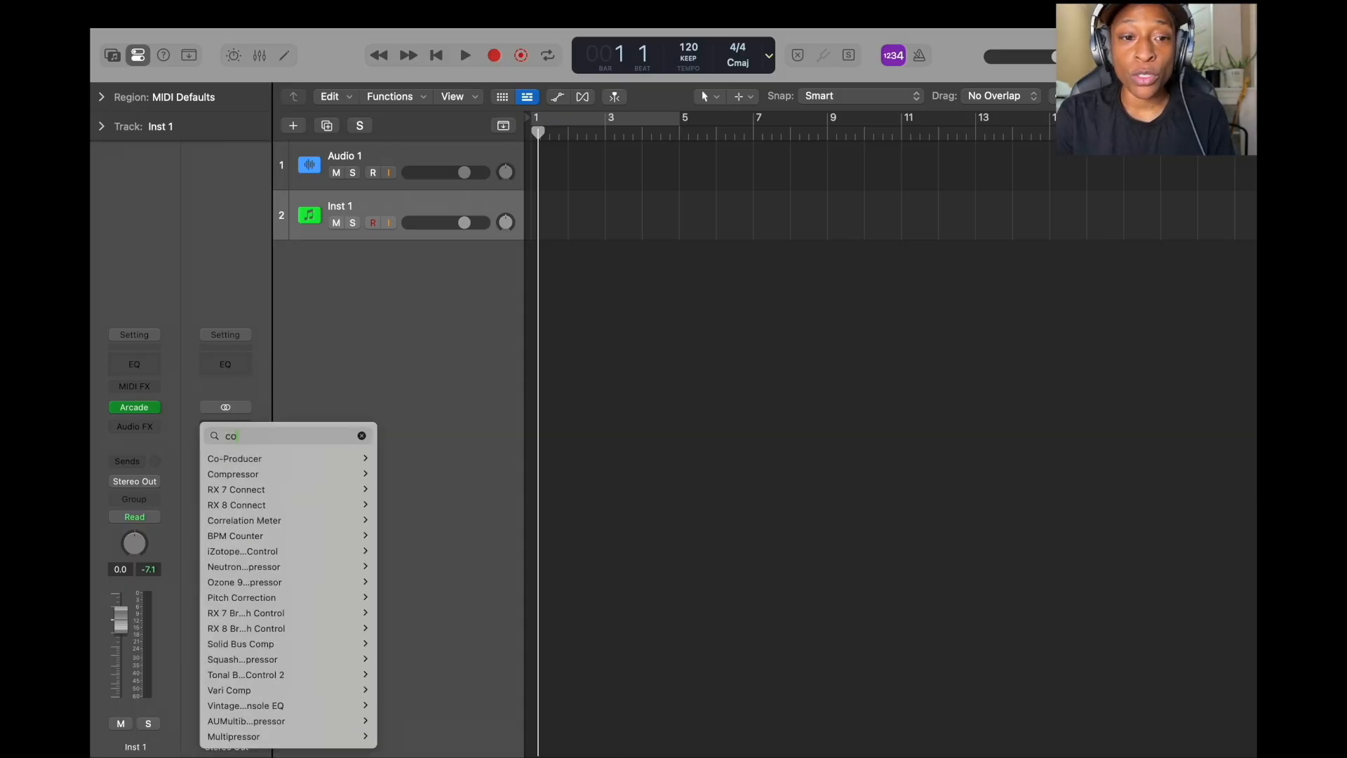
mouse_move(306, 461)
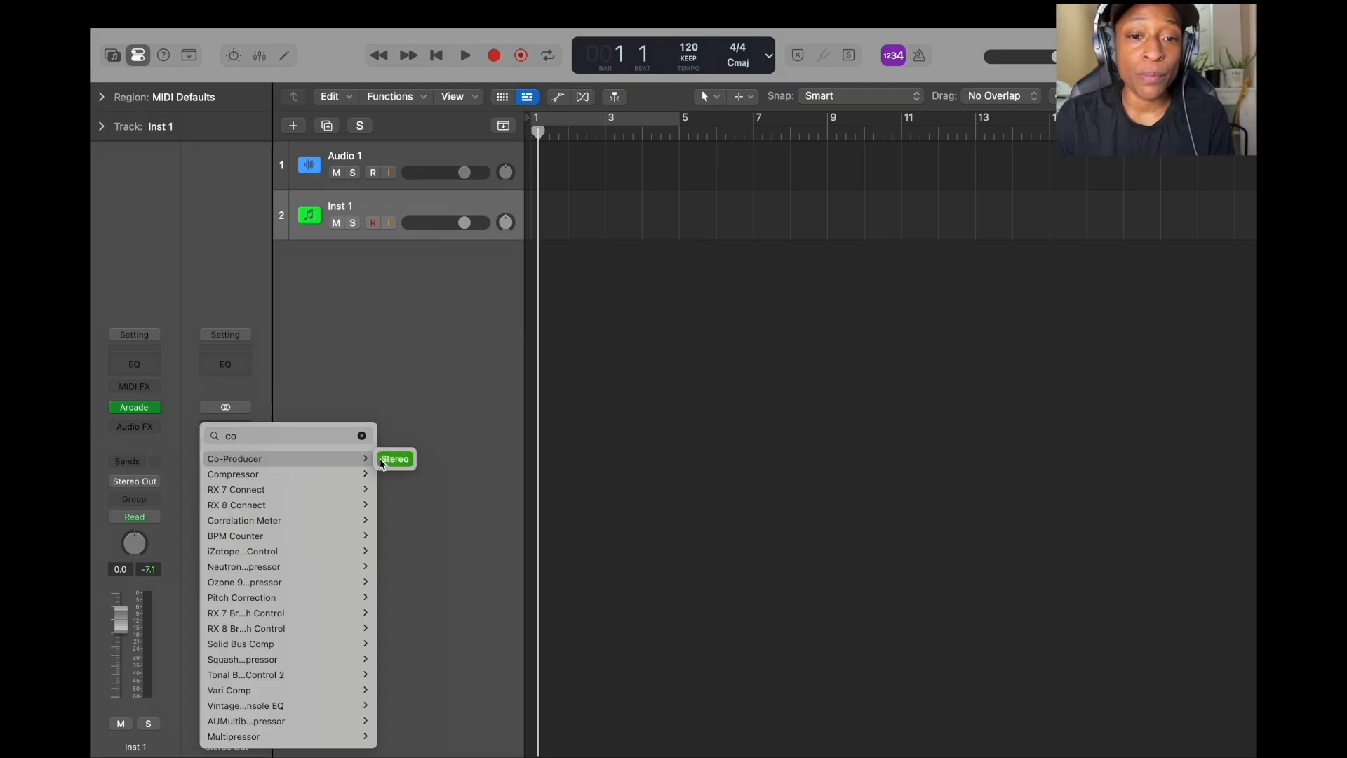
click(388, 458)
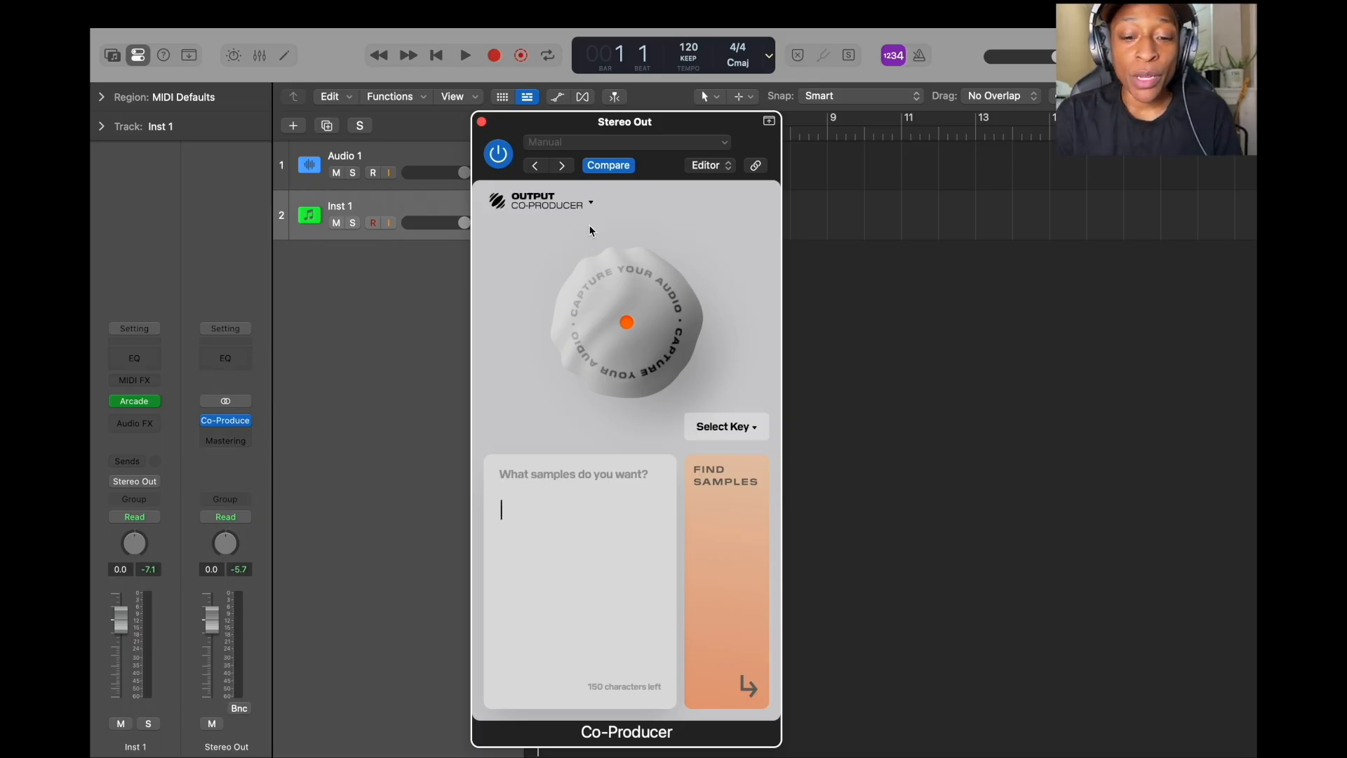
Enter "sensual rnb electric guitar" as the sample prompt in Co-Producer
text(sensual rnb elecgu)
text(itar)
click(586, 510)
text(electric)
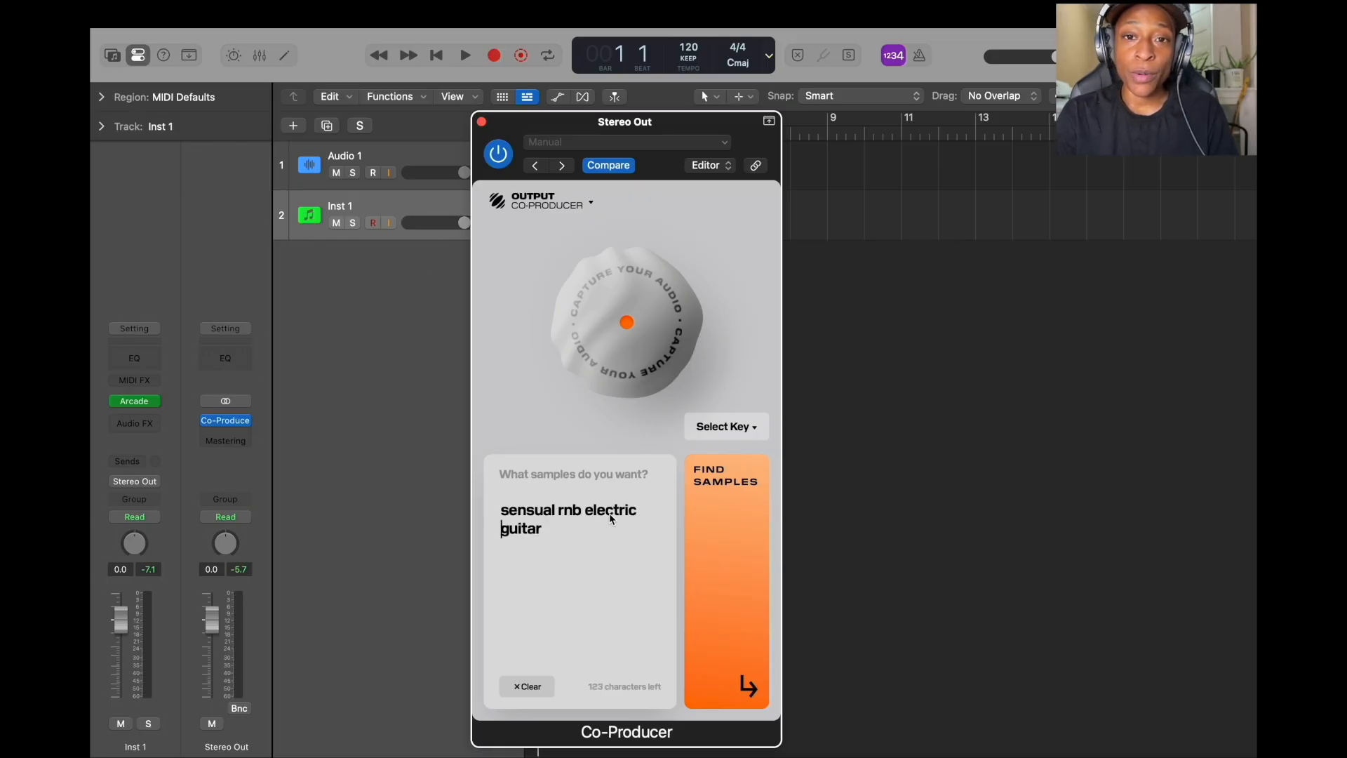
Save the current Co-Producer settings as a preset named "sensual electric guitar prompt"
click(640, 142)
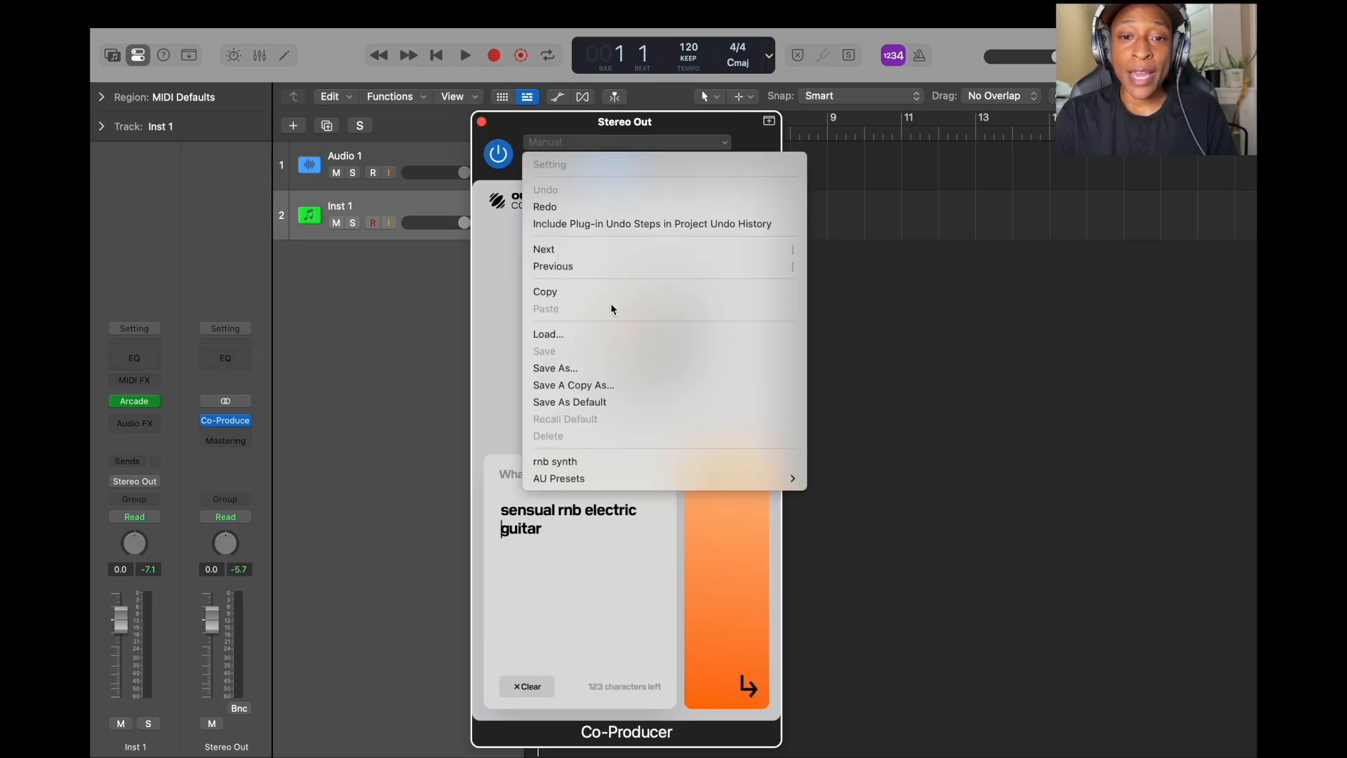
click(595, 368)
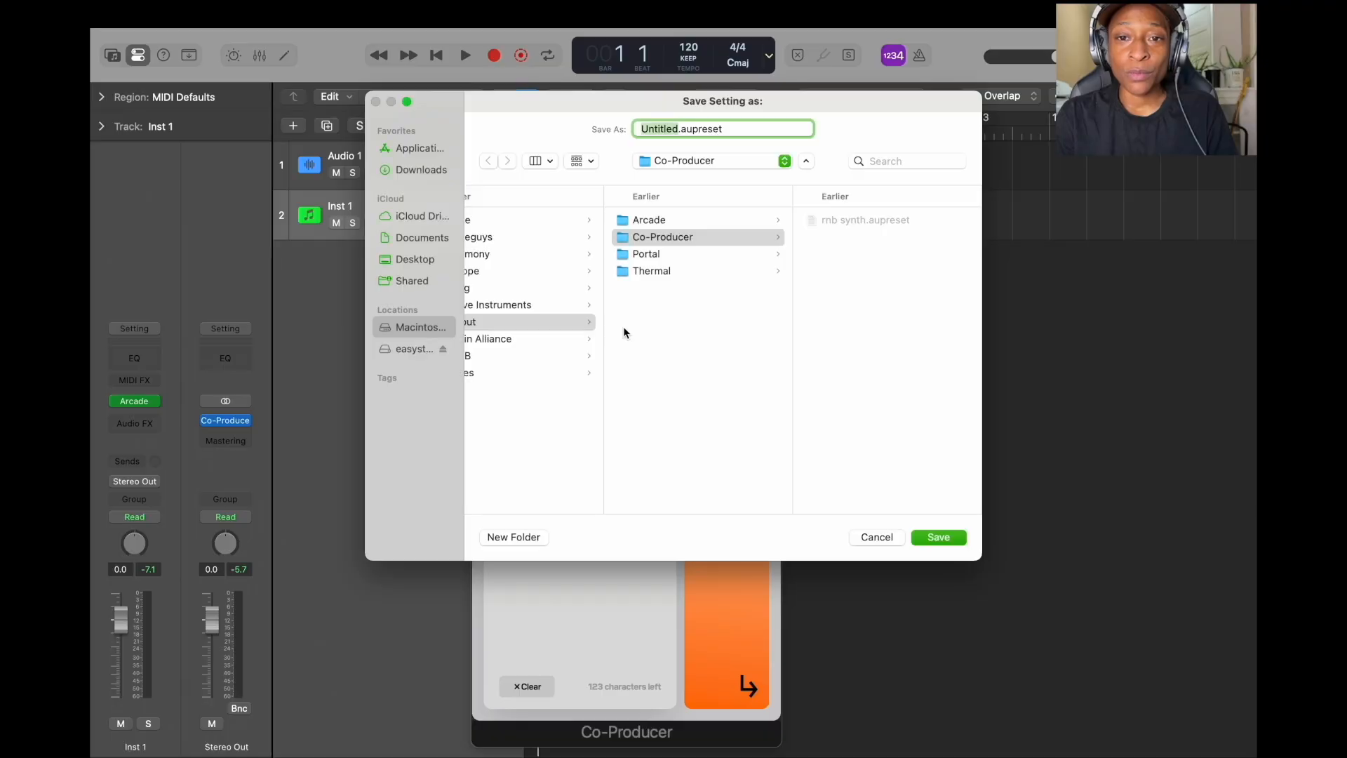
text(sensual electric guitar prompt.aupre)
click(937, 538)
Load the rnb synth preset for comparison and return to the sensual electric guitar prompt preset
click(720, 142)
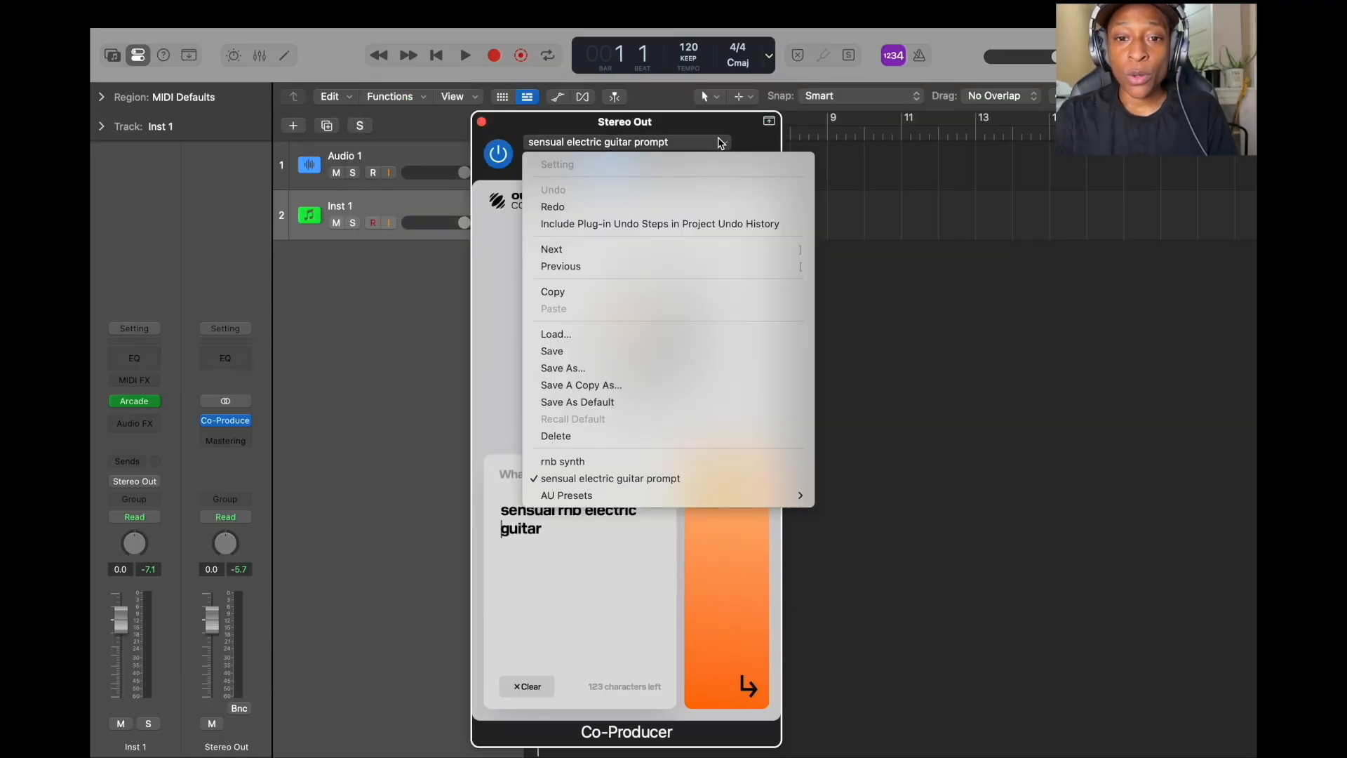
click(605, 461)
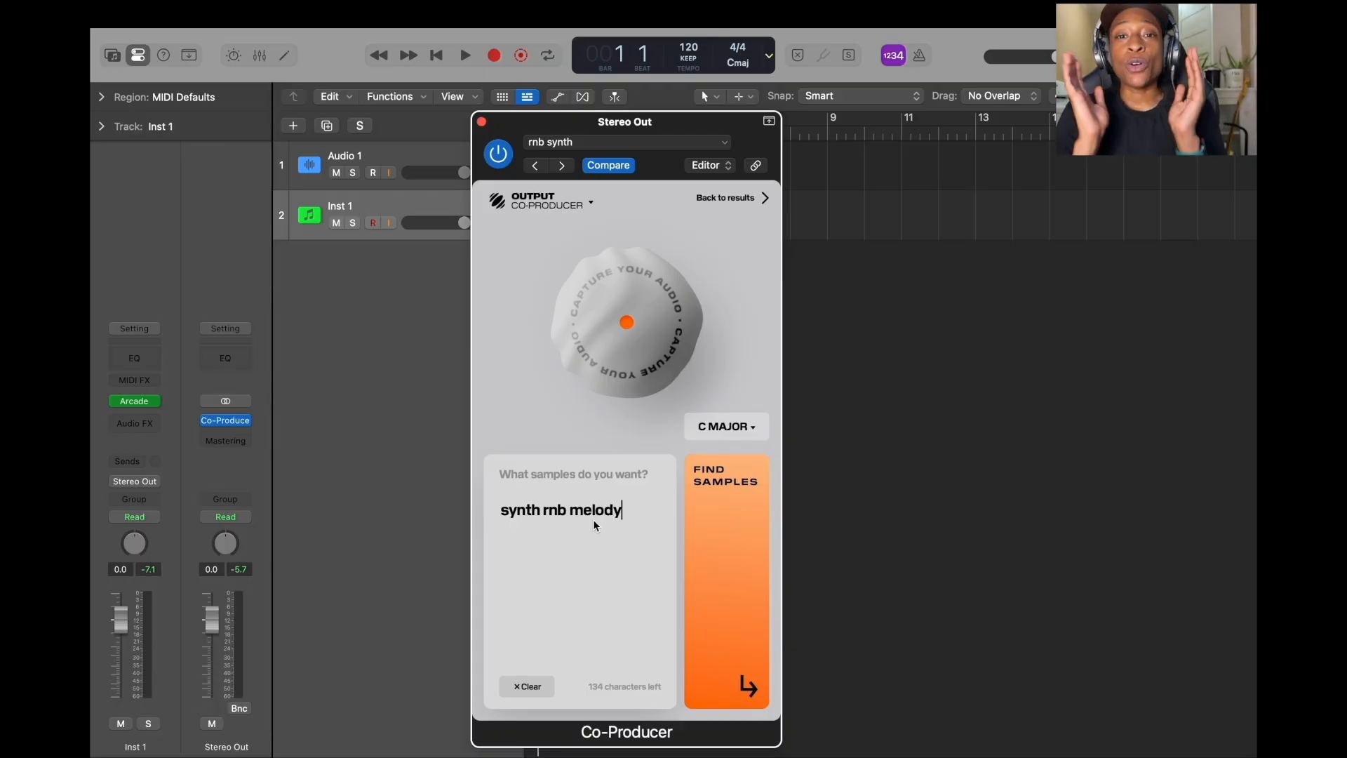
click(684, 146)
click(640, 478)
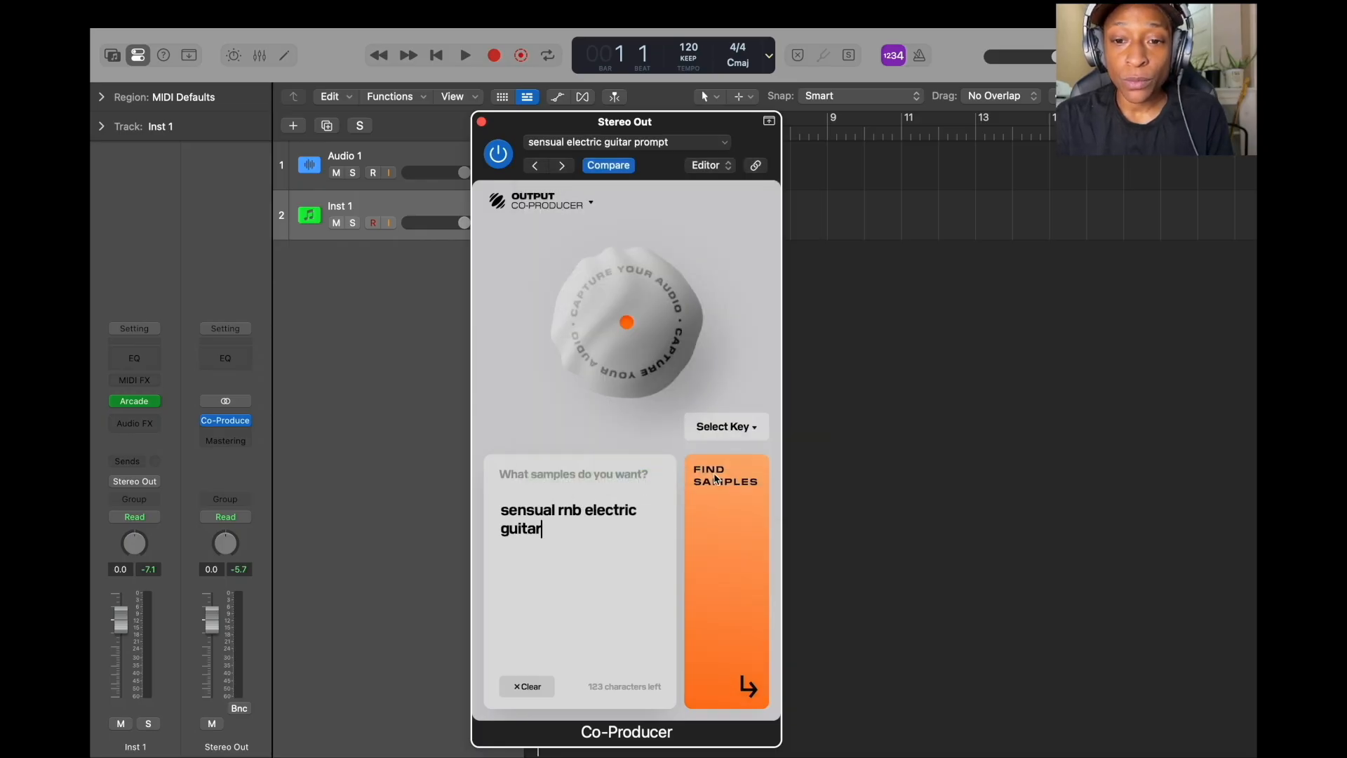
Set the sample search key to E minor
click(749, 430)
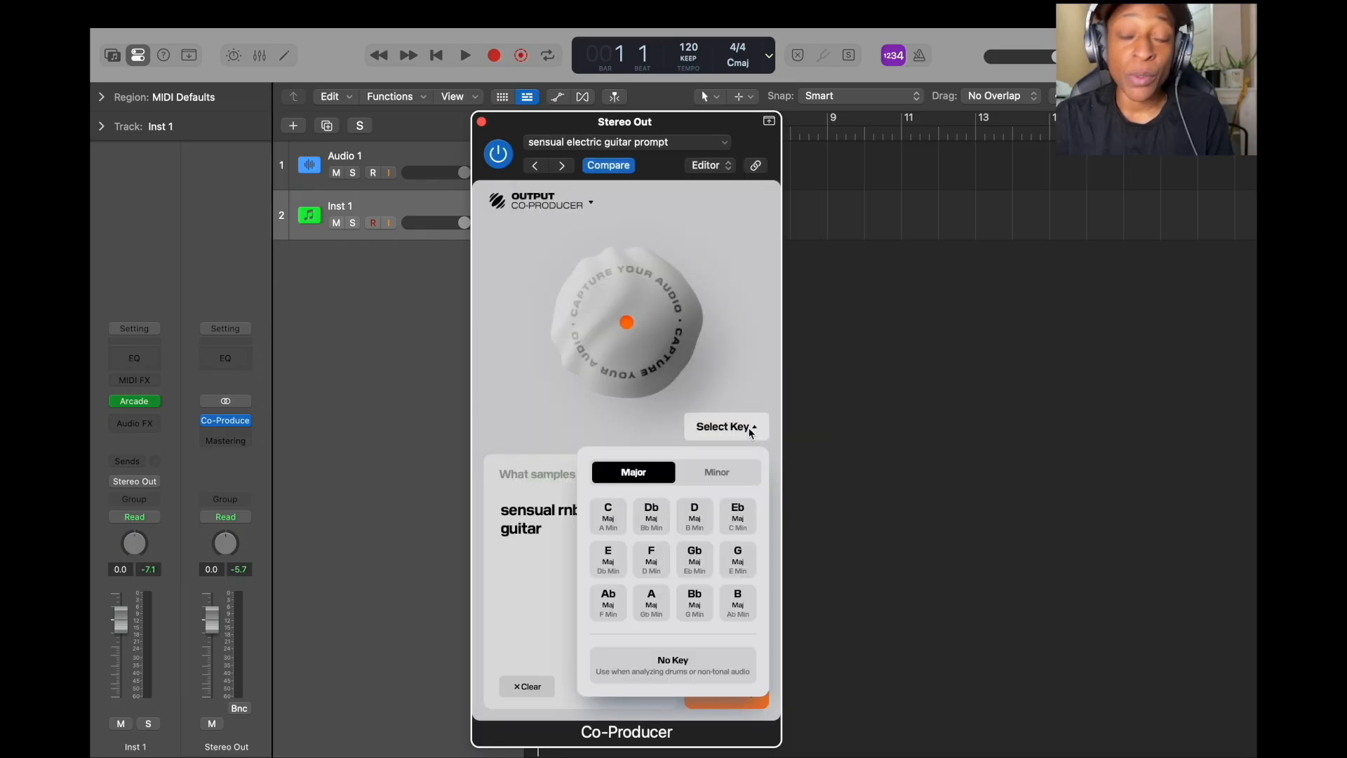
click(716, 474)
click(653, 561)
Save the setting under the same name, replacing the existing "sensual electric guitar prompt" preset
click(704, 146)
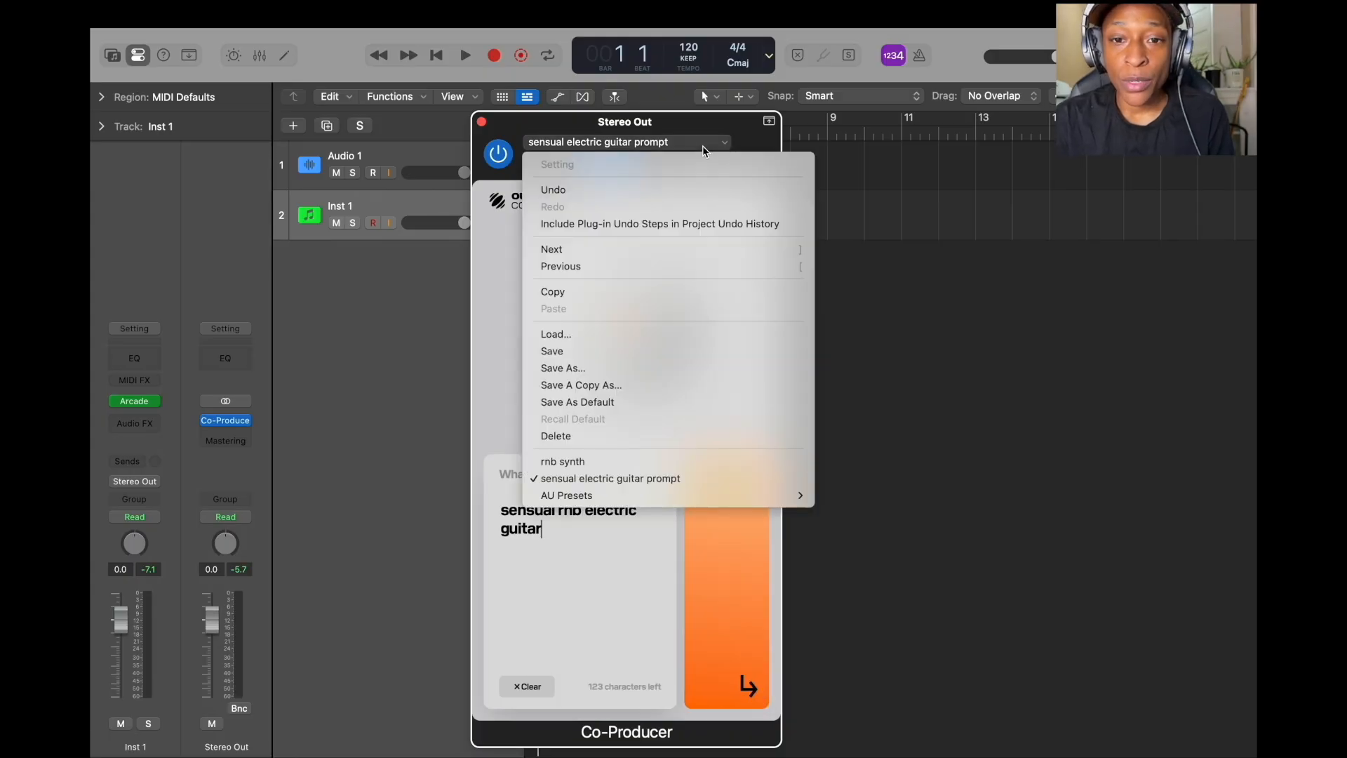
click(608, 369)
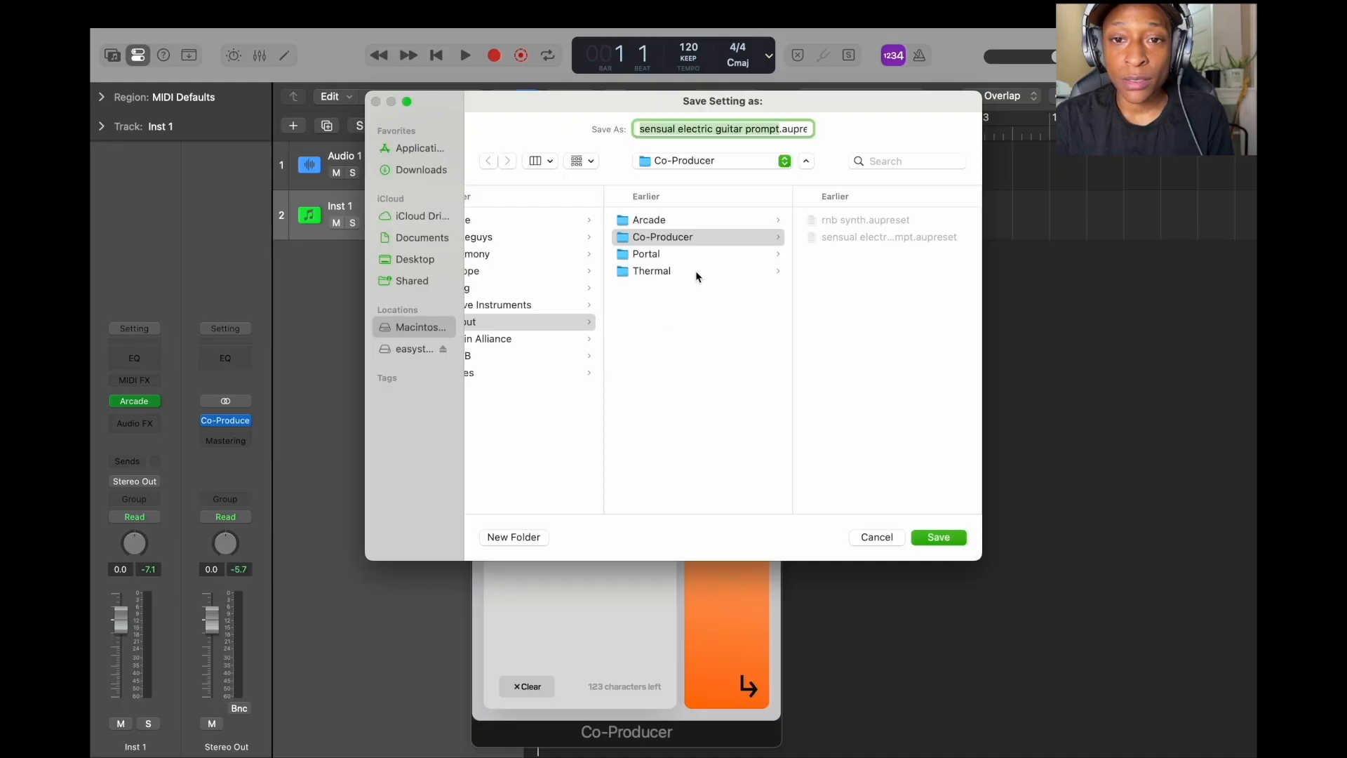
key(Return)
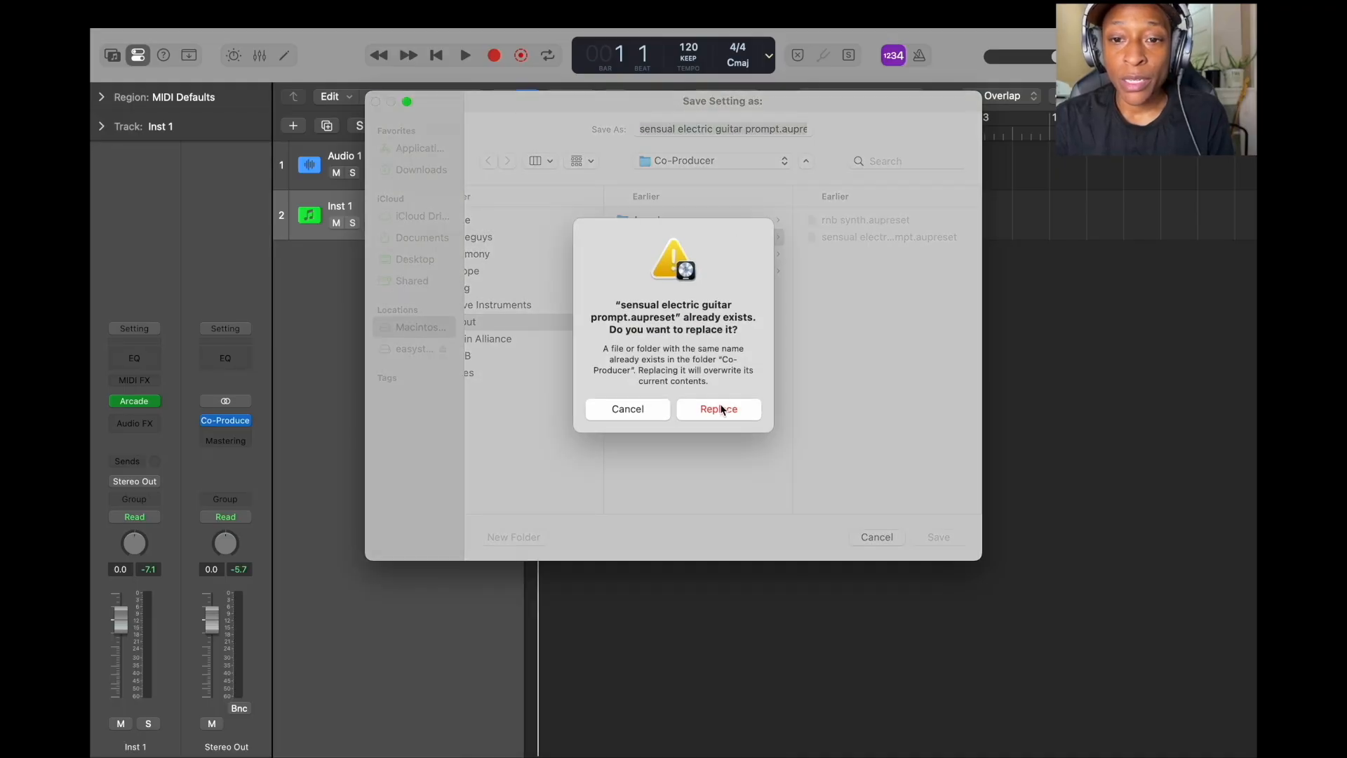
click(721, 409)
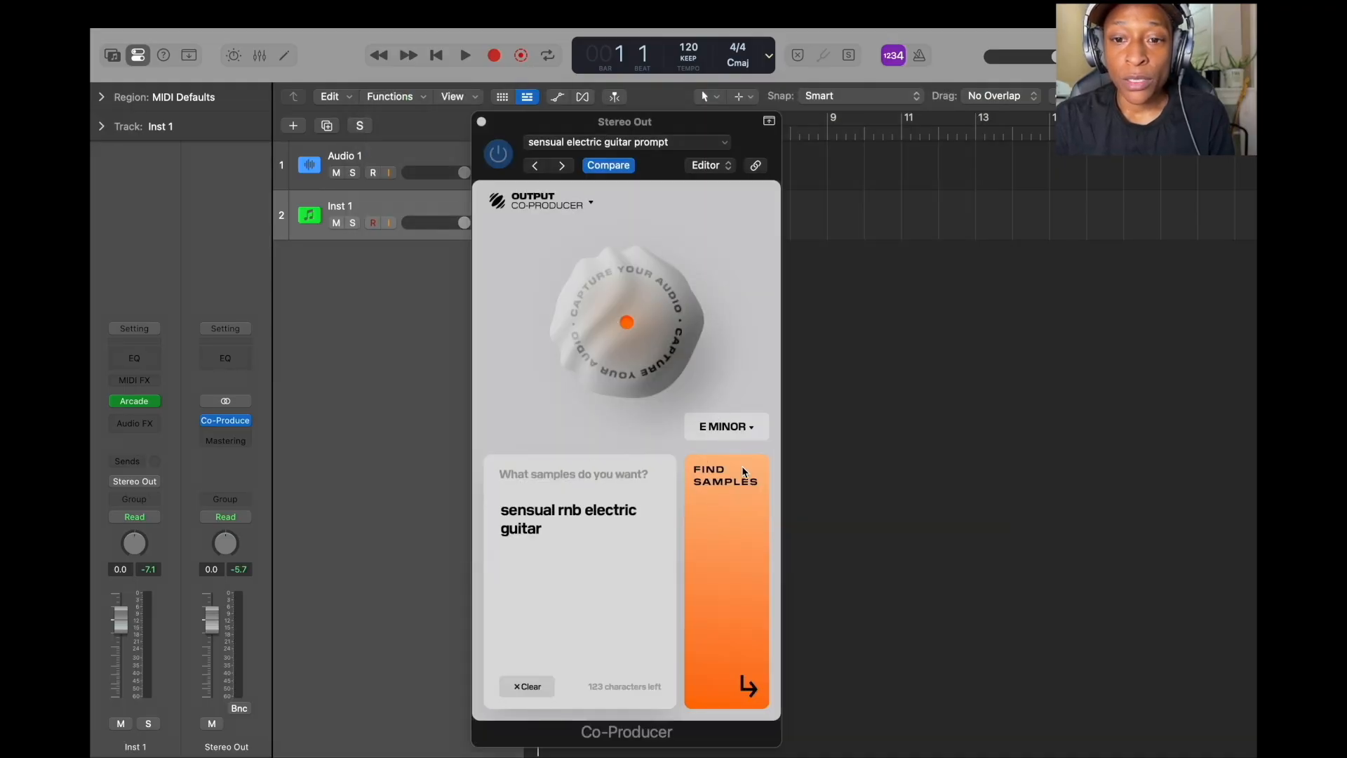
Switch to the rnb synth preset to check its prompt and key, and recall the sensual electric guitar prompt preset
click(724, 142)
click(603, 460)
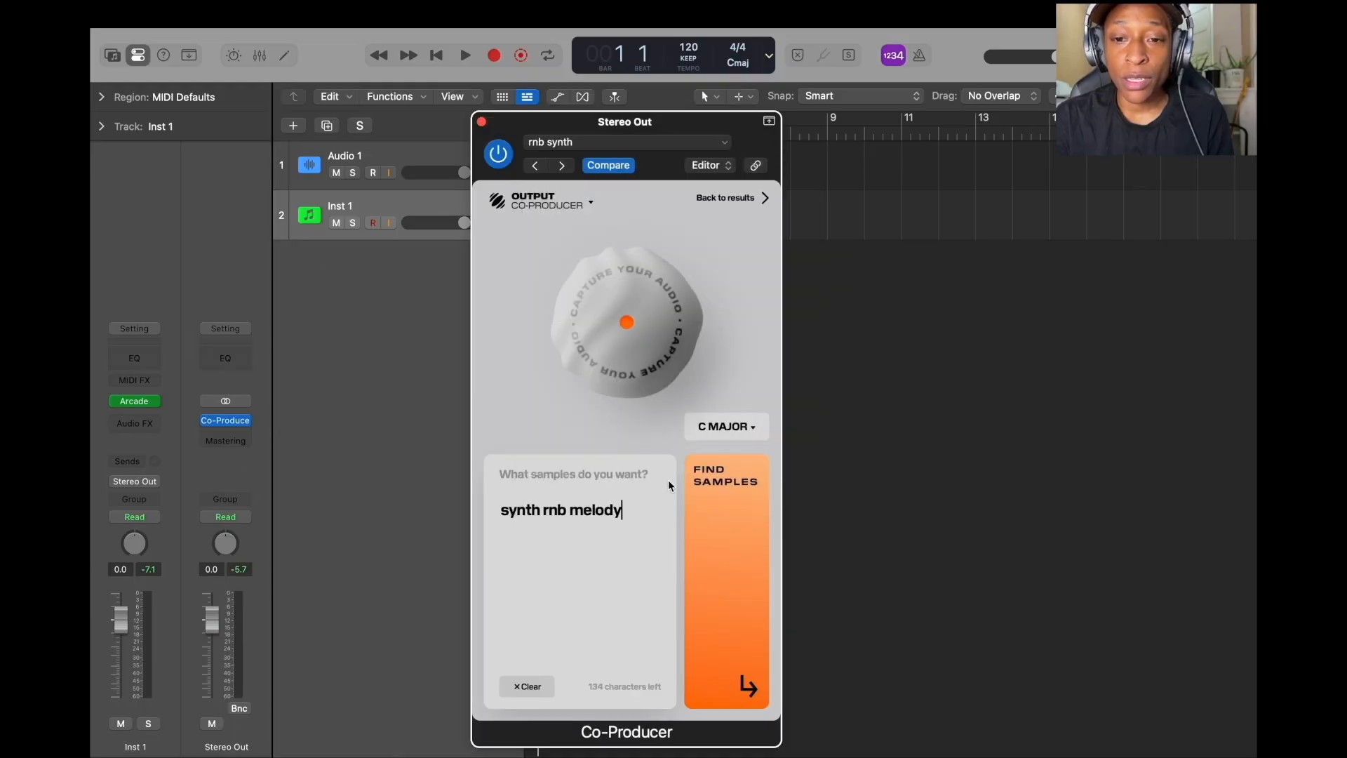
click(694, 142)
click(611, 557)
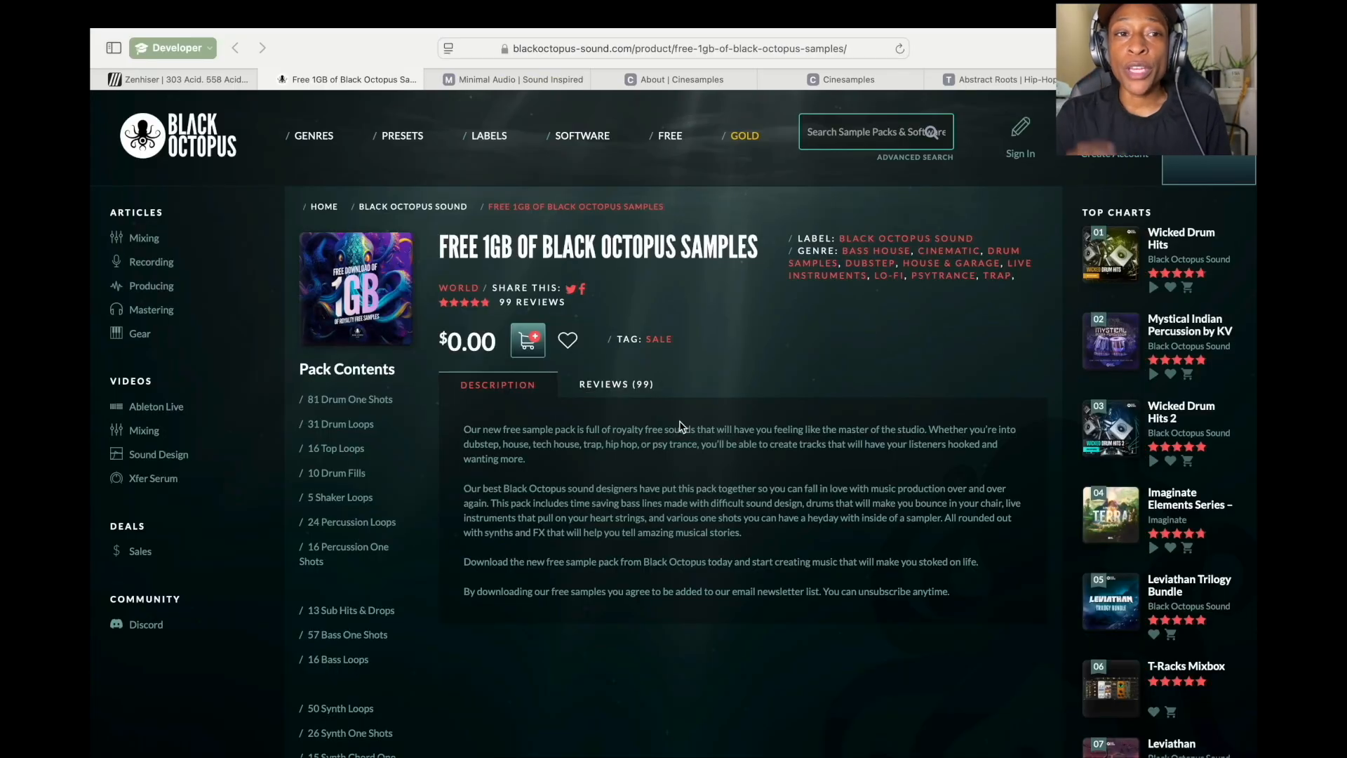
Look over Zenhiser's 303 Acid sample pack page, About Us page and list of genres
click(232, 80)
scroll(621, 358, up, 5)
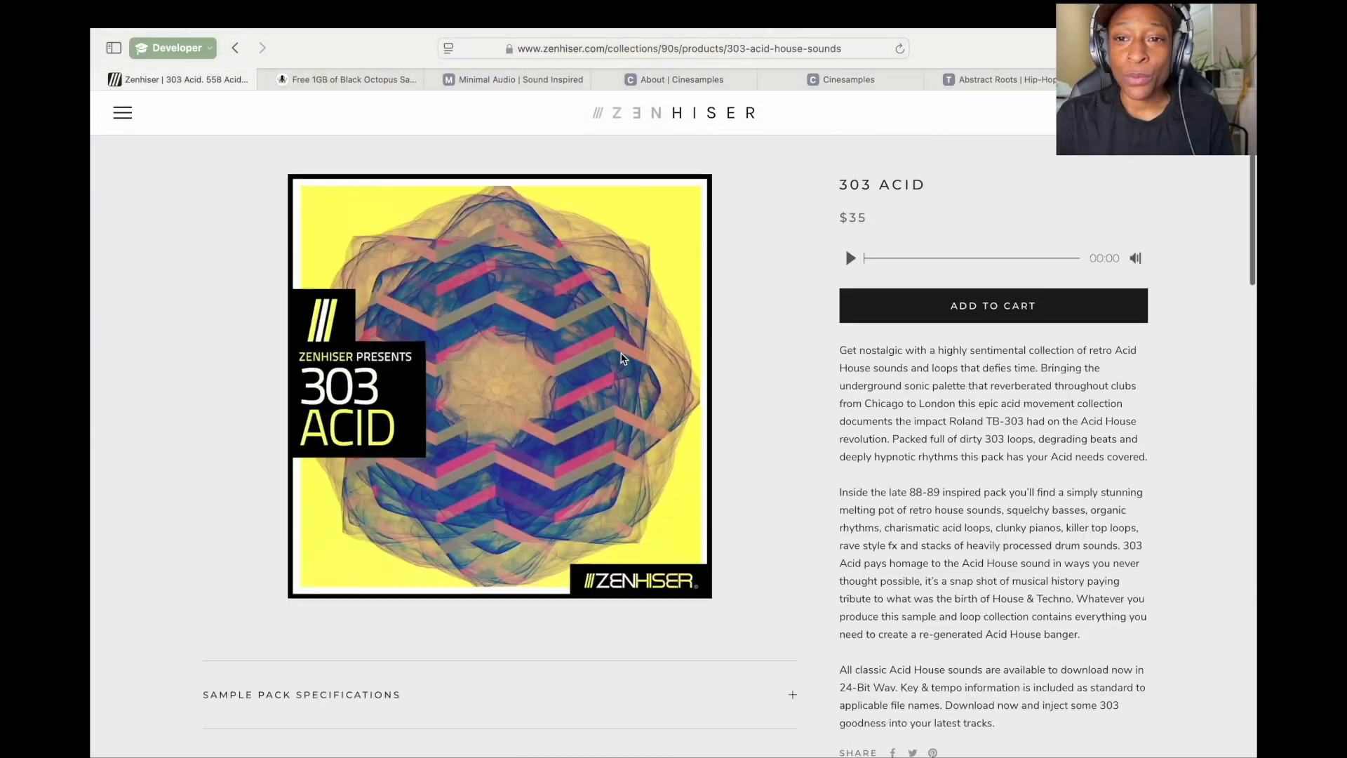
scroll(626, 381, down, 15)
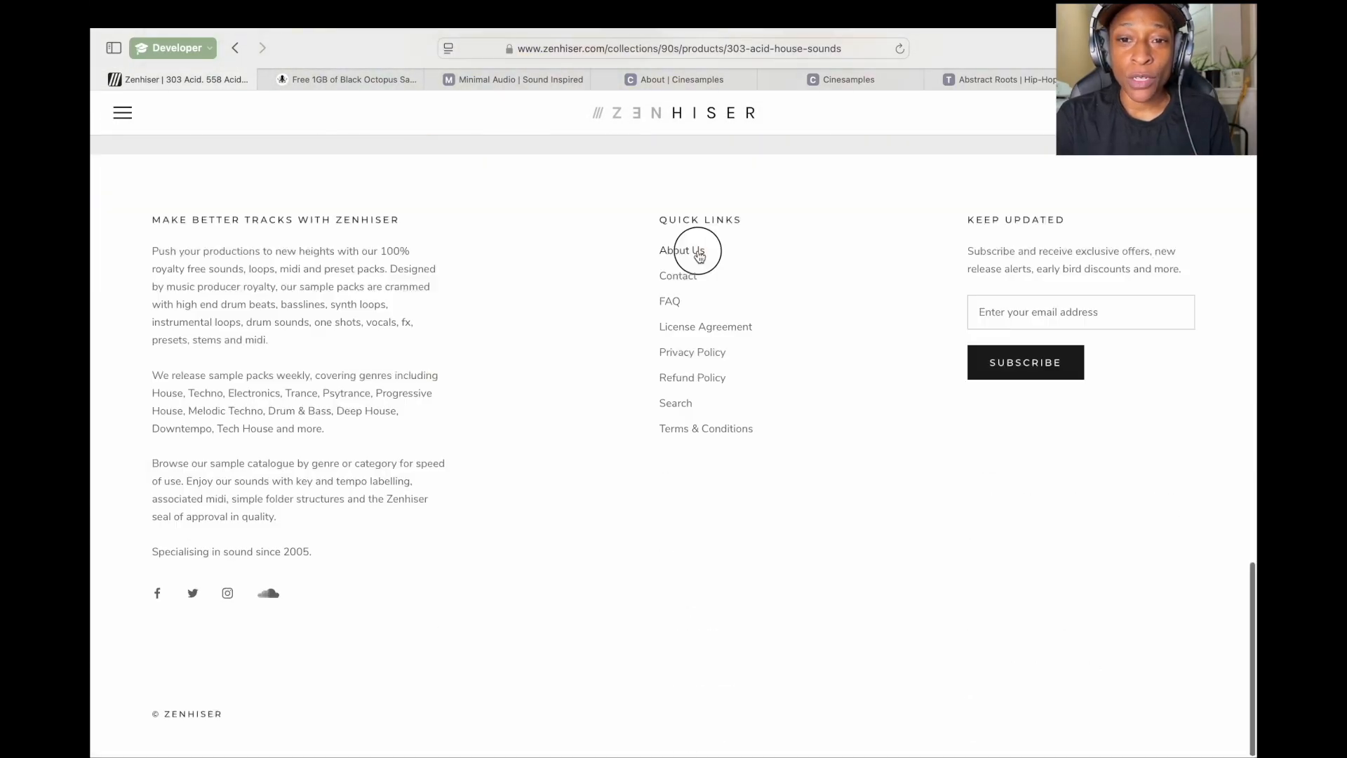
click(699, 257)
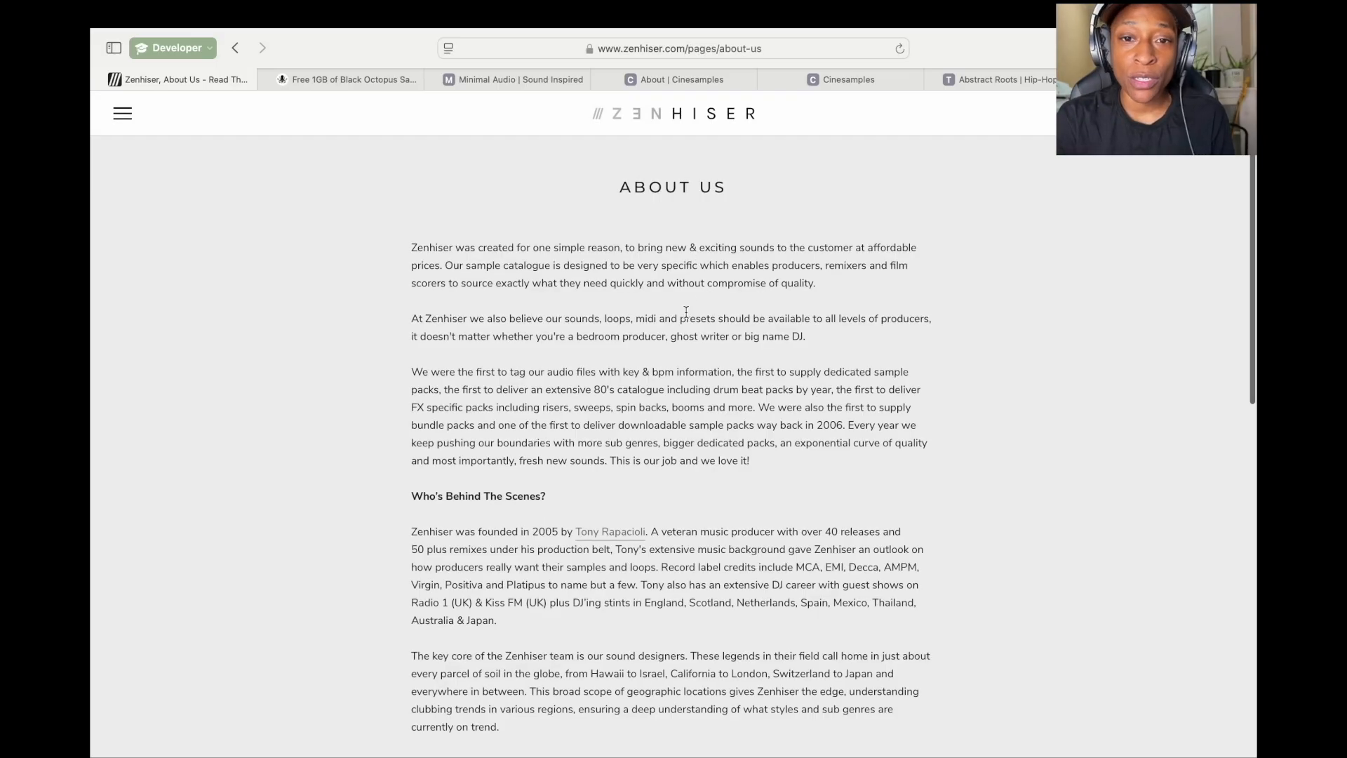
click(122, 112)
scroll(175, 393, down, 5)
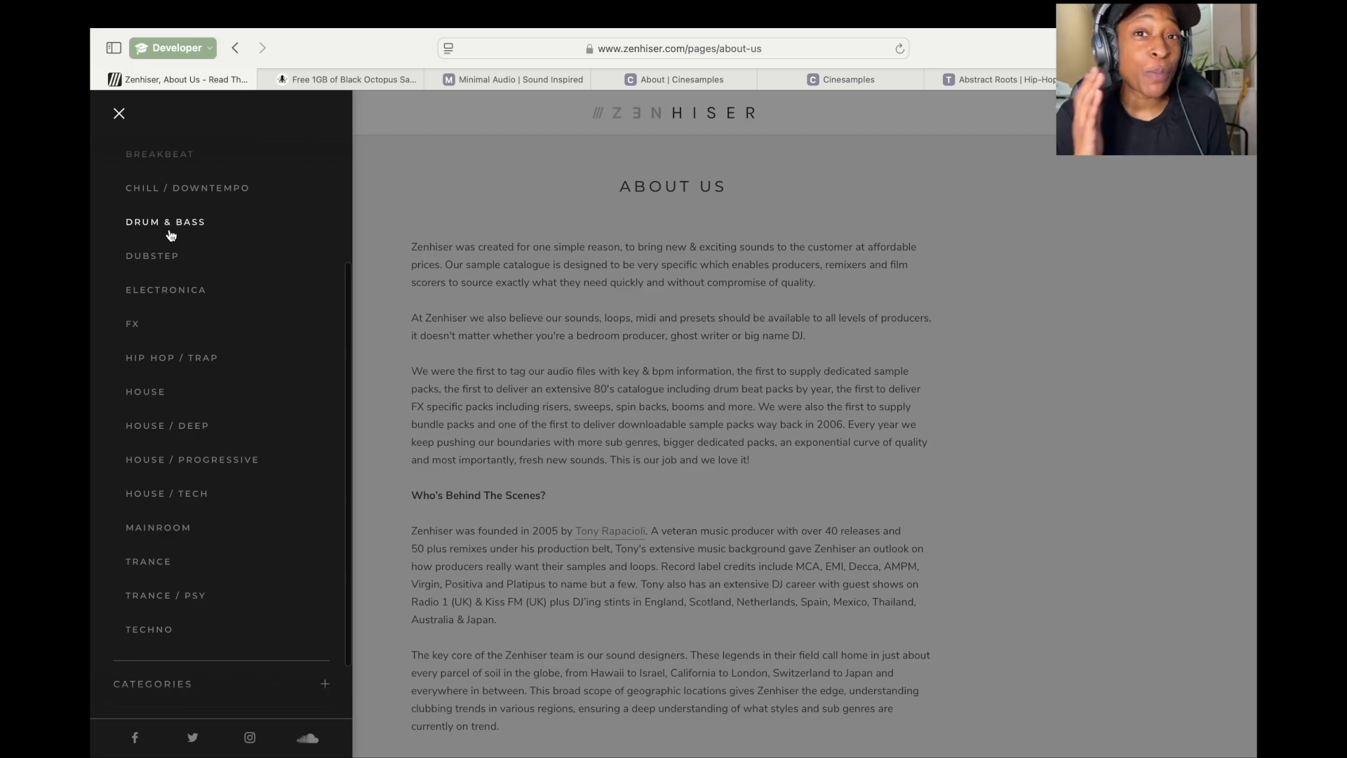
Review Black Octopus's free 1GB sample pack page and the genres the site offers
click(347, 80)
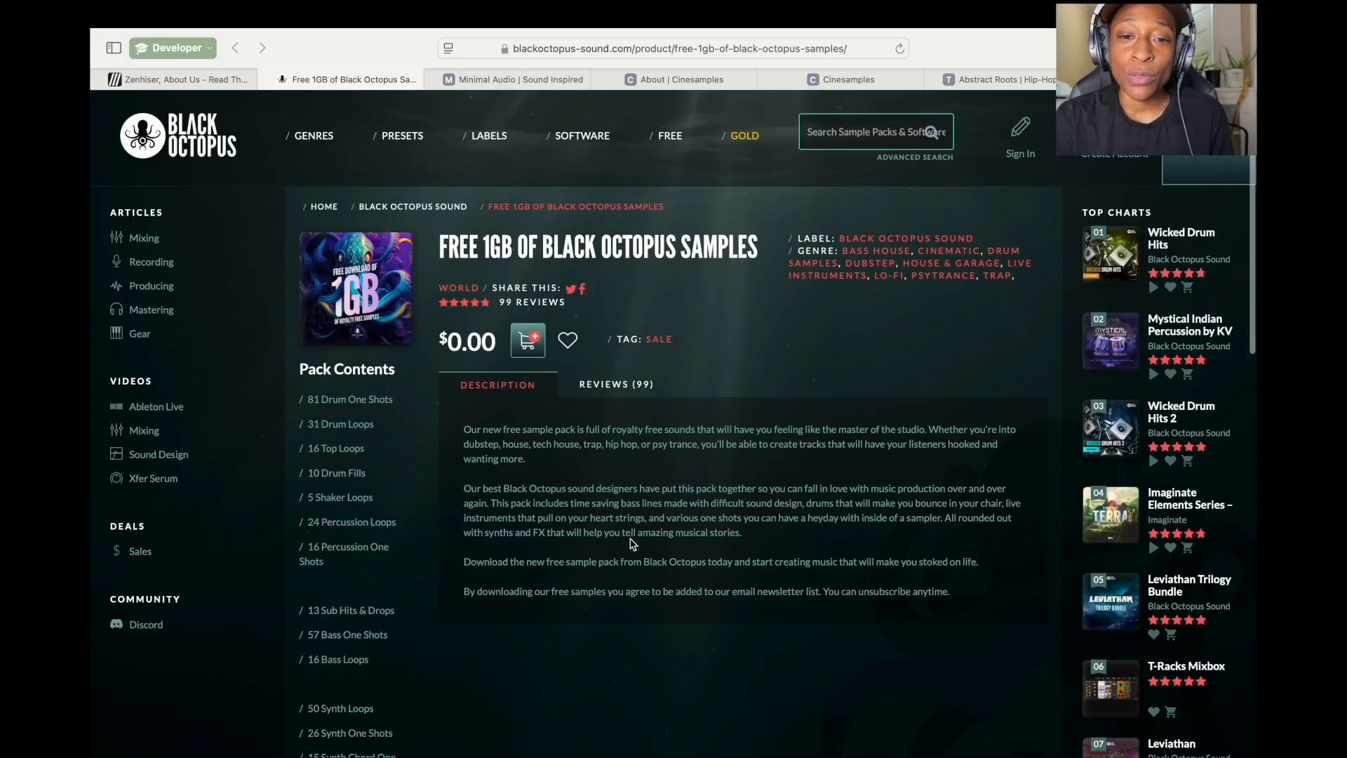
scroll(633, 544, down, 2)
scroll(633, 544, up, 2)
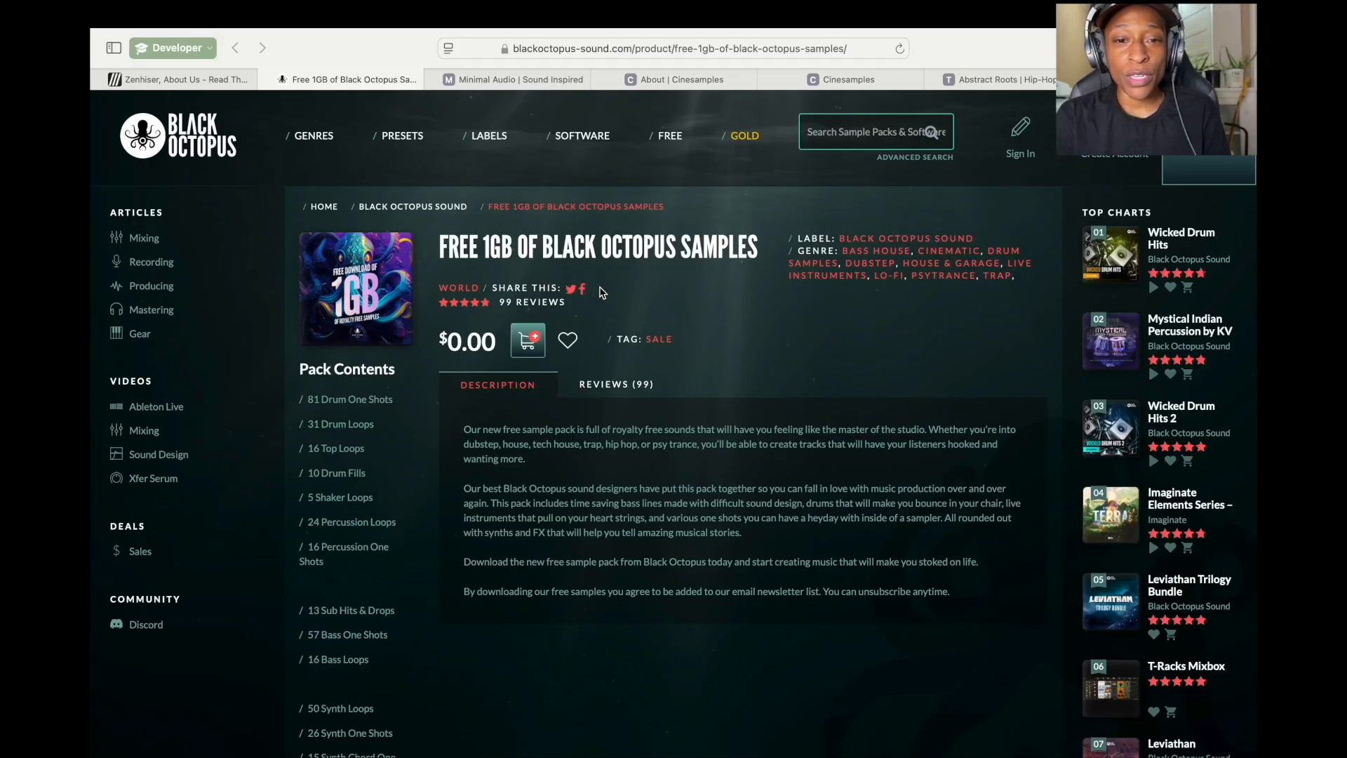
mouse_move(313, 135)
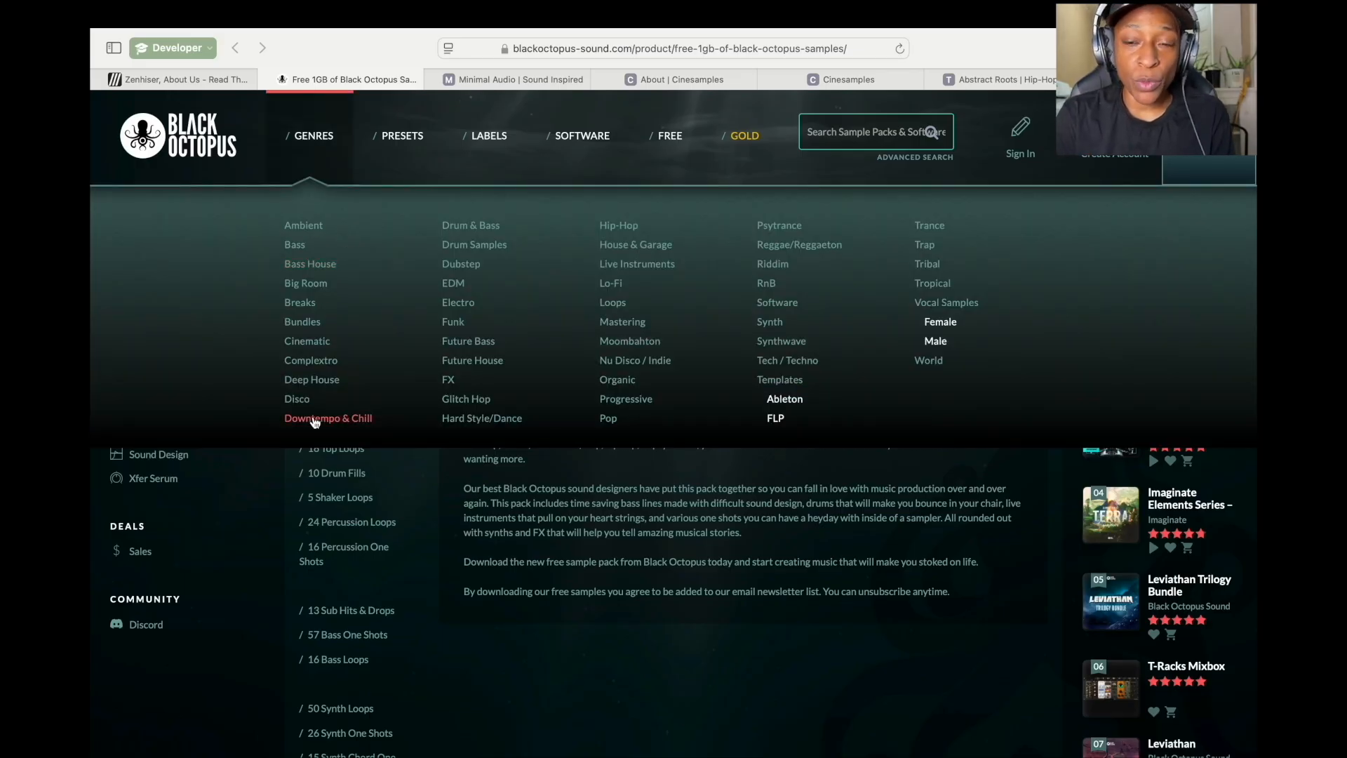
View the Minimal Audio about page and the instrument categories listed on the Cinesamples about page
click(518, 78)
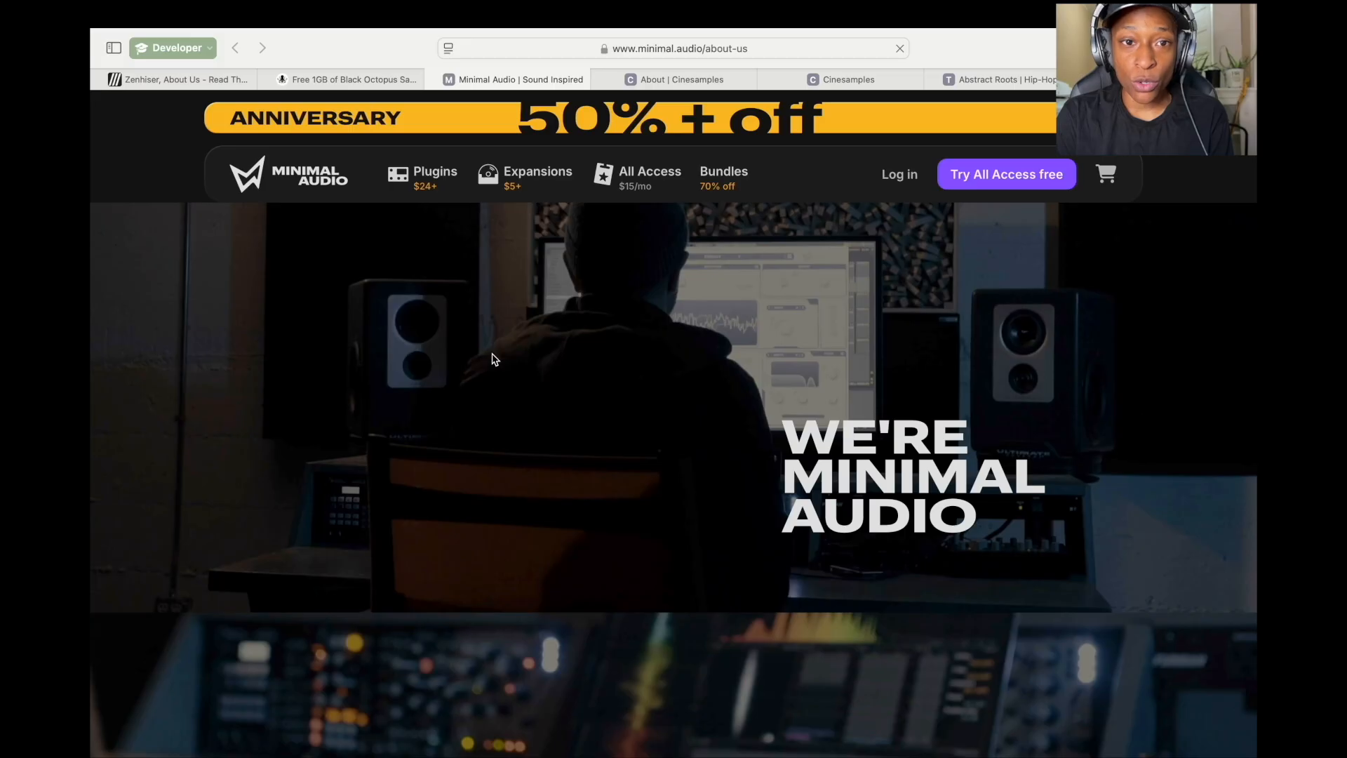
click(684, 79)
scroll(597, 380, down, 5)
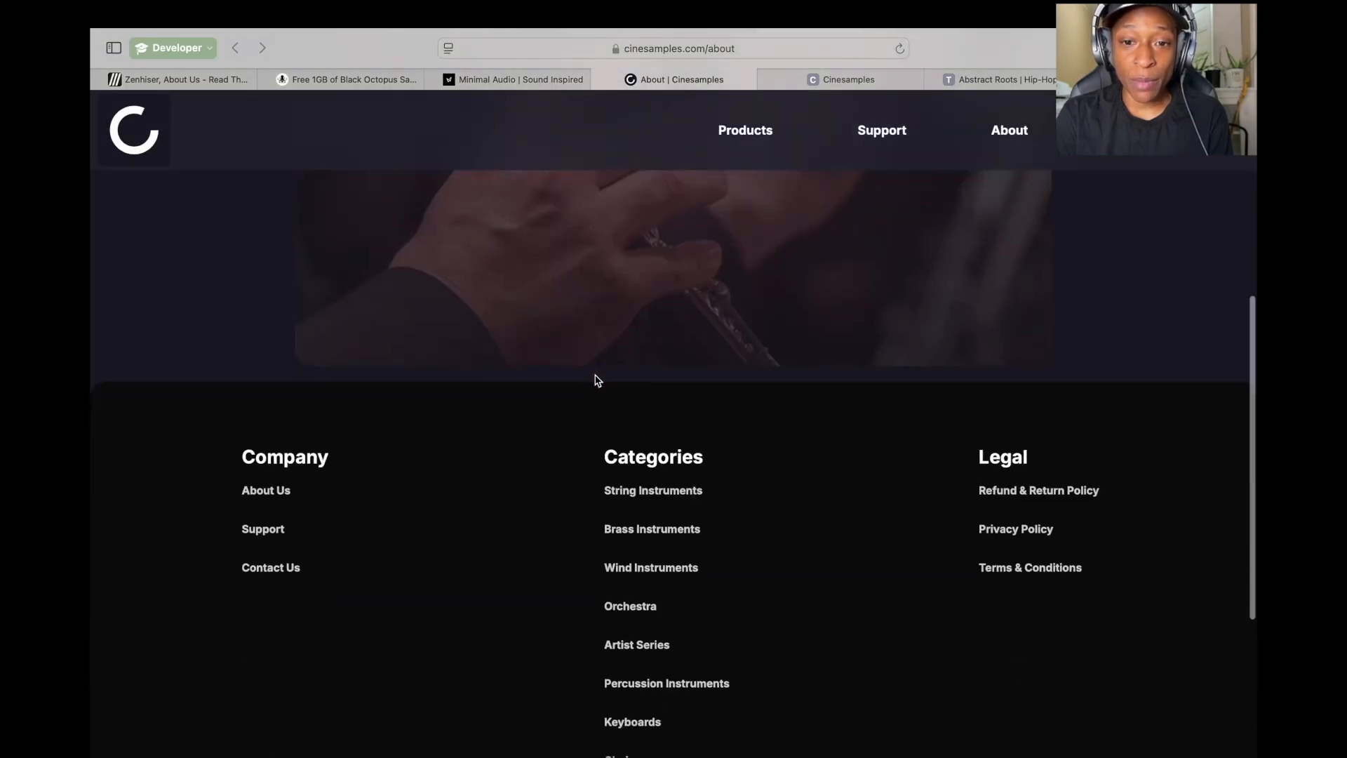
scroll(596, 379, down, 3)
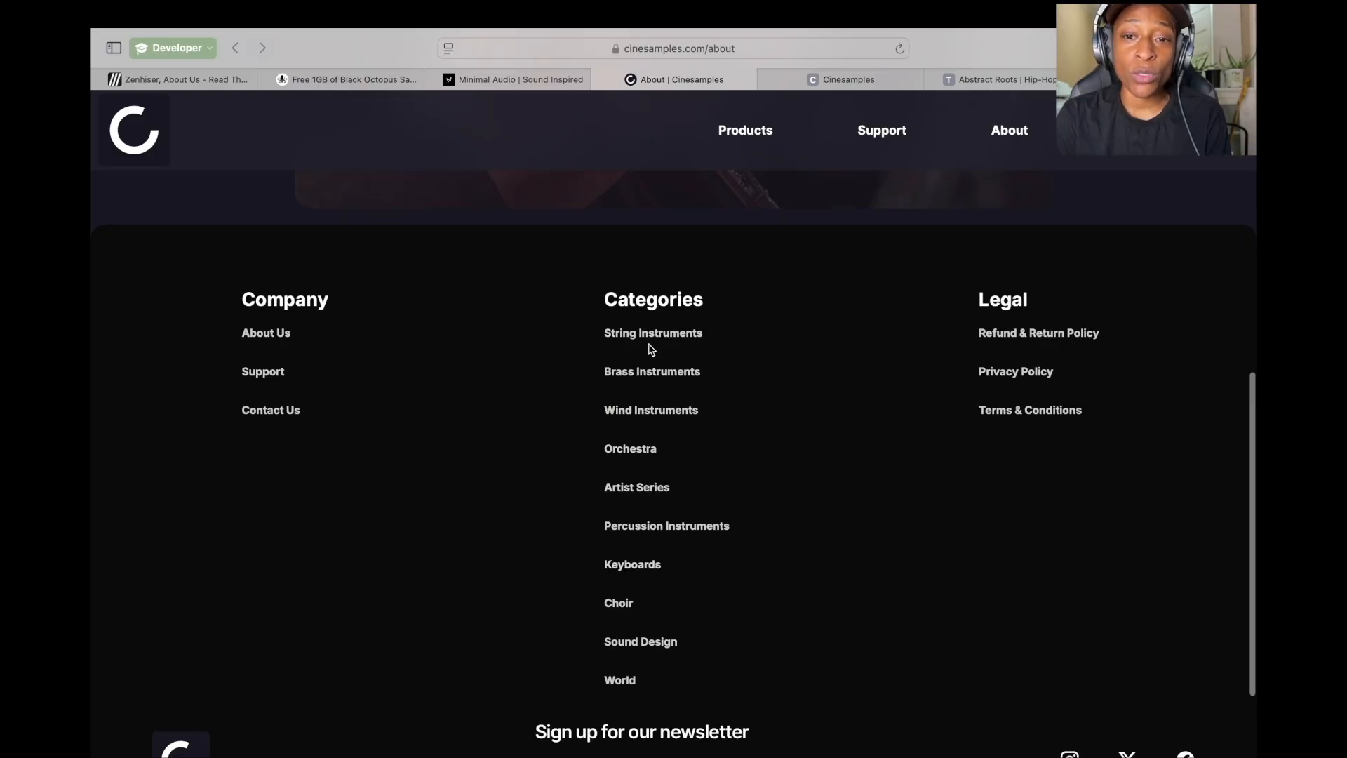
Examine the contents and description of the Abstract Roots sample pack on the Touch Loops site
click(975, 79)
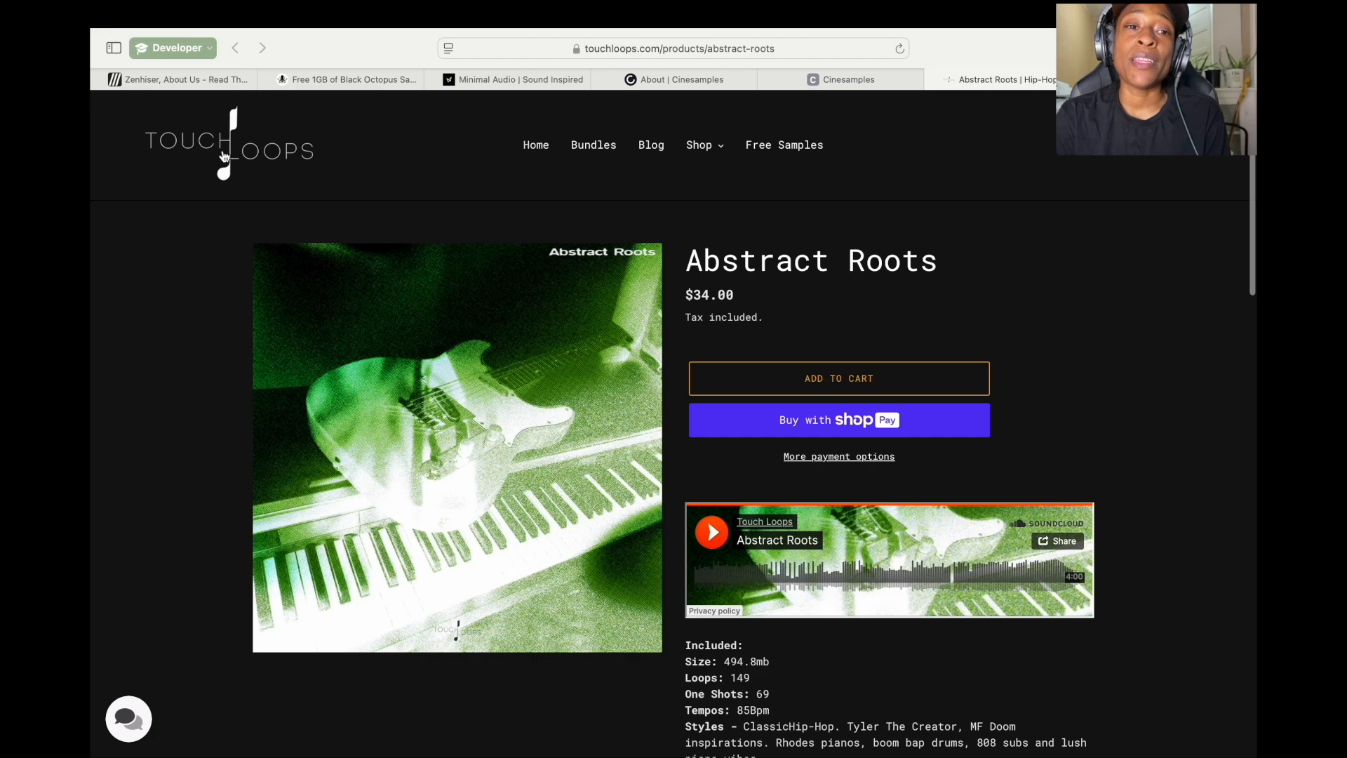
scroll(719, 460, down, 2)
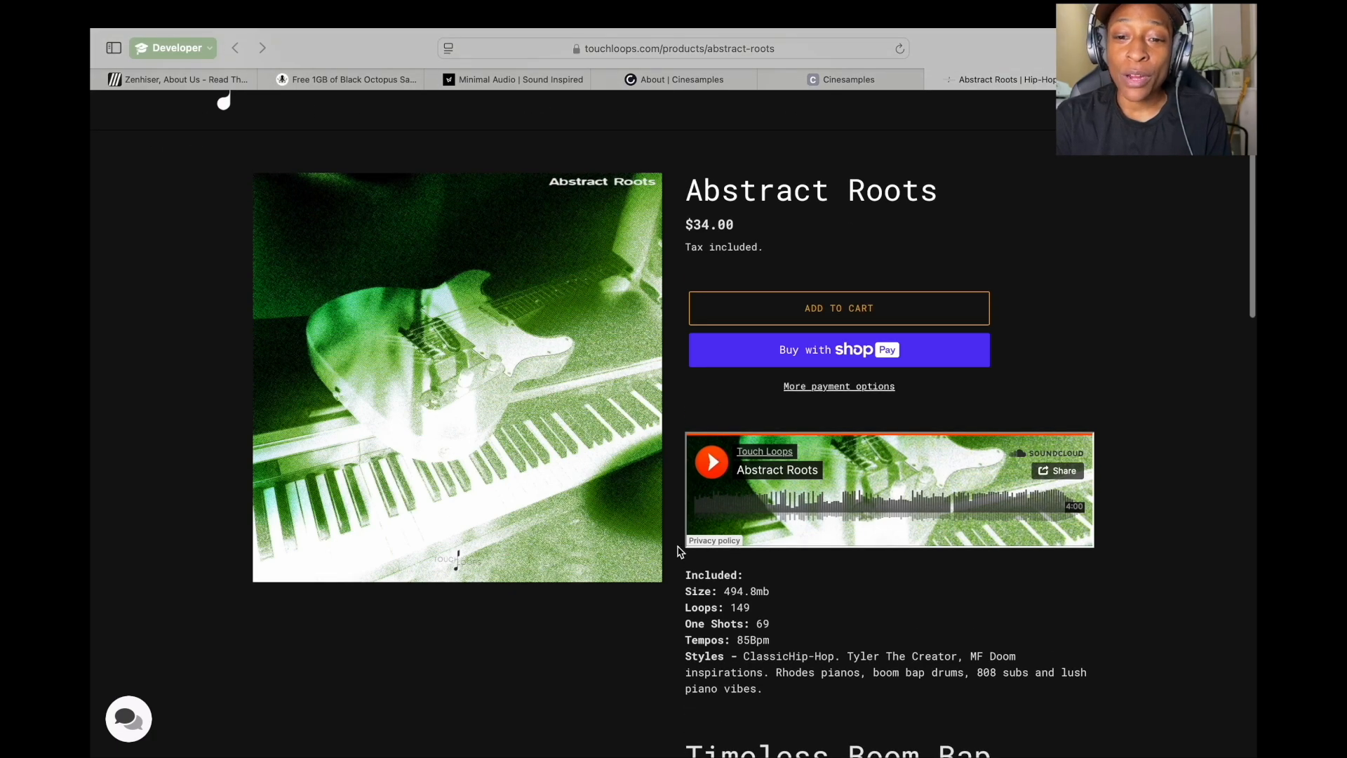
scroll(679, 550, down, 5)
scroll(679, 551, up, 8)
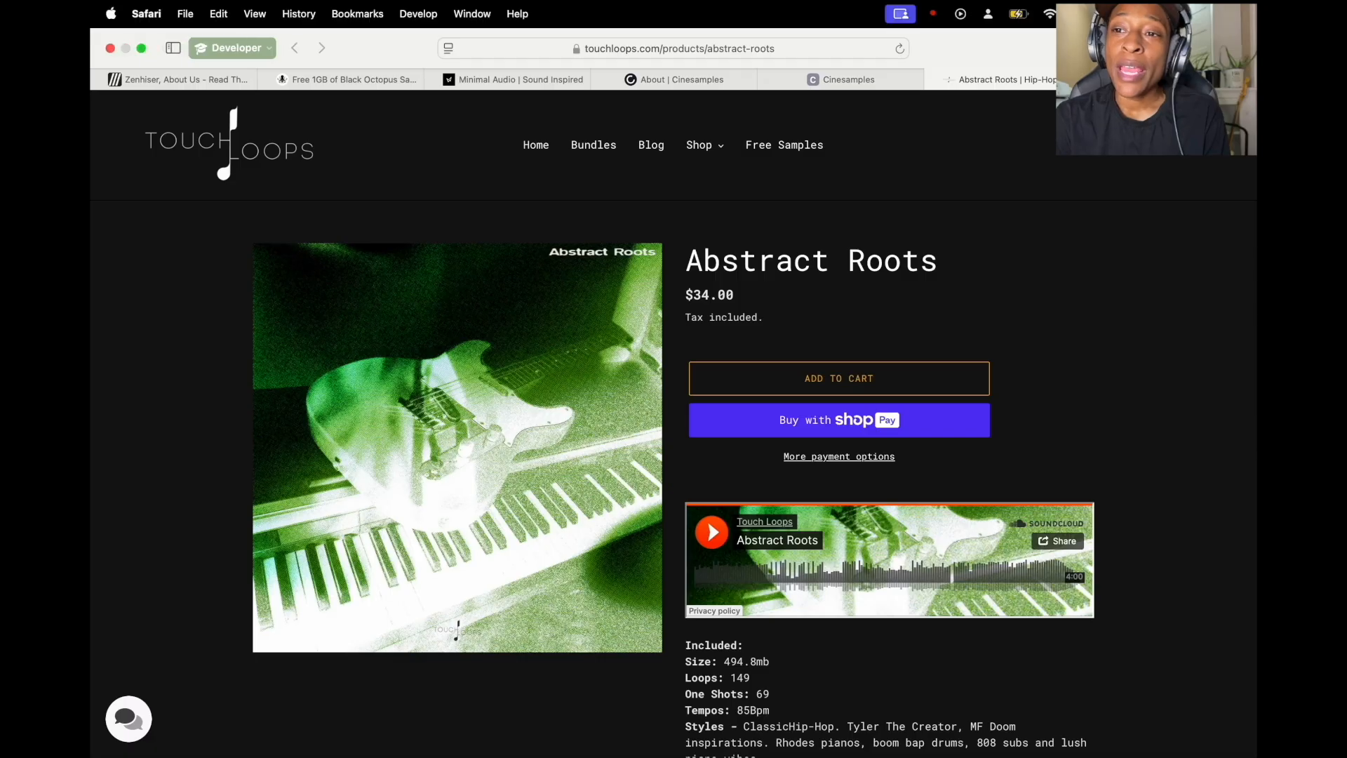
click(1171, 79)
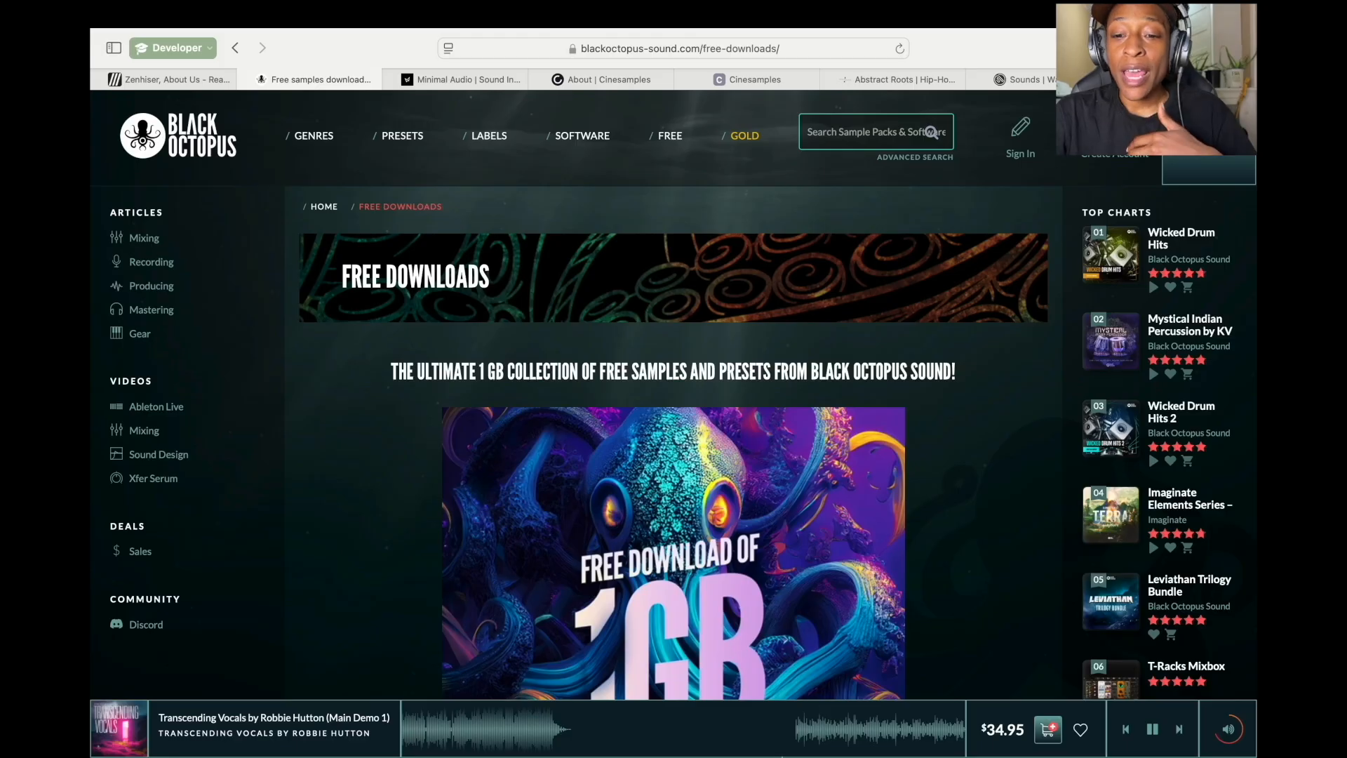
Switch to Logic Pro, move the Co-Producer window clear of the track headers, and load the rnb synth preset
mouse_move(770, 755)
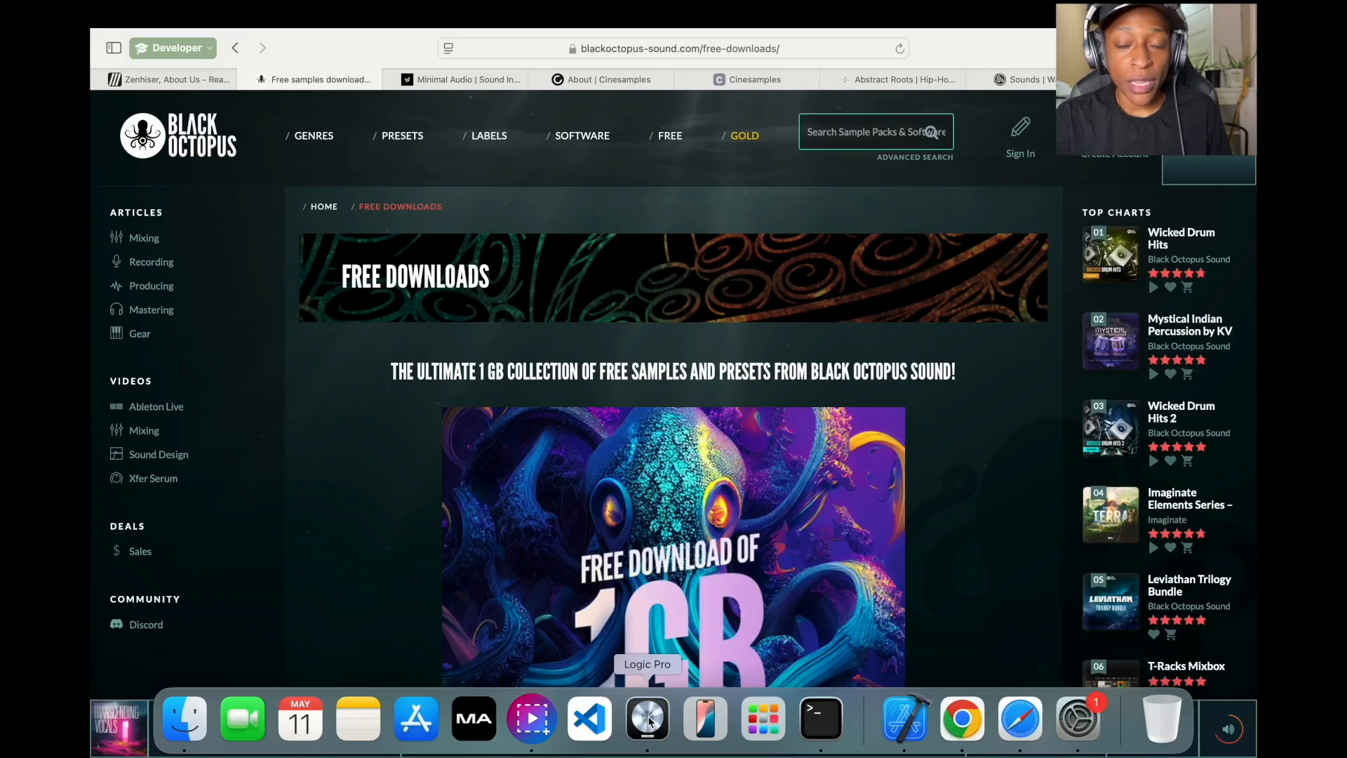
click(649, 721)
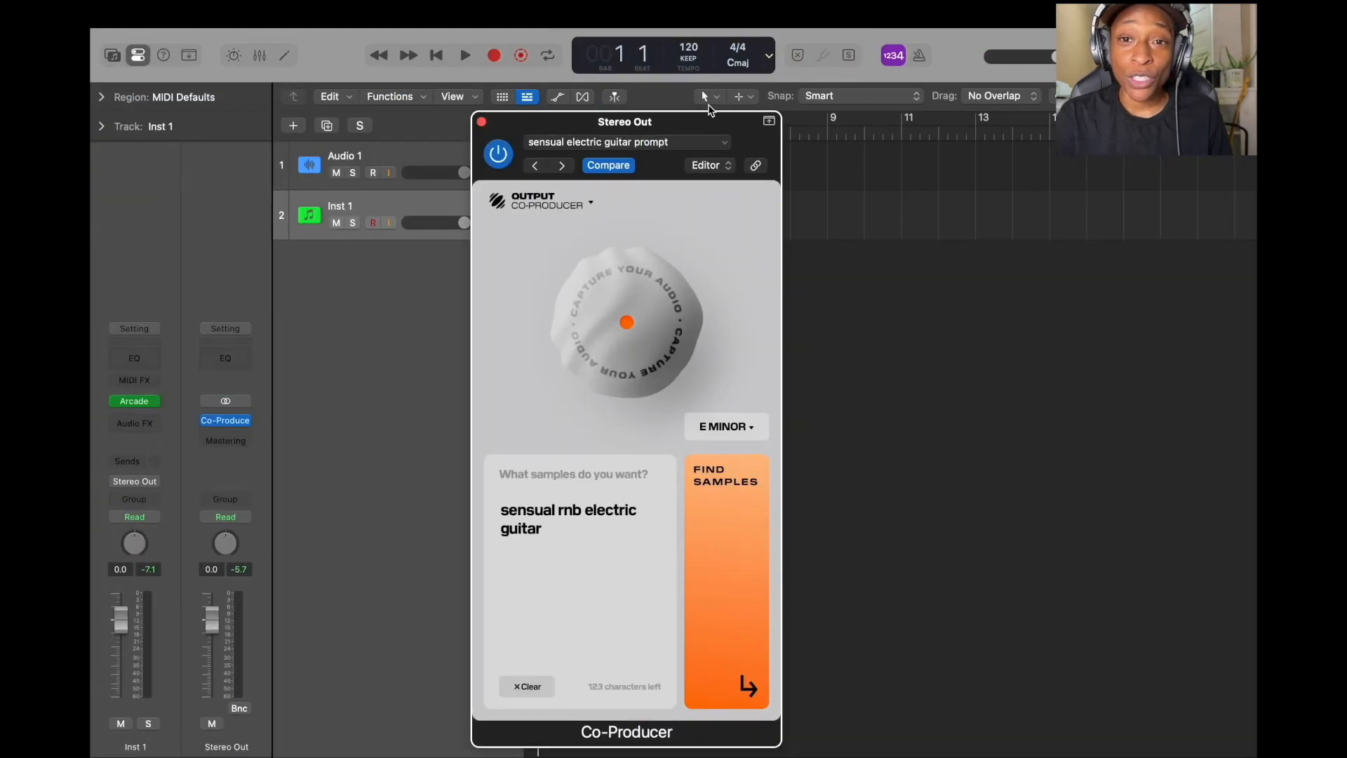
drag(712, 119, 784, 85)
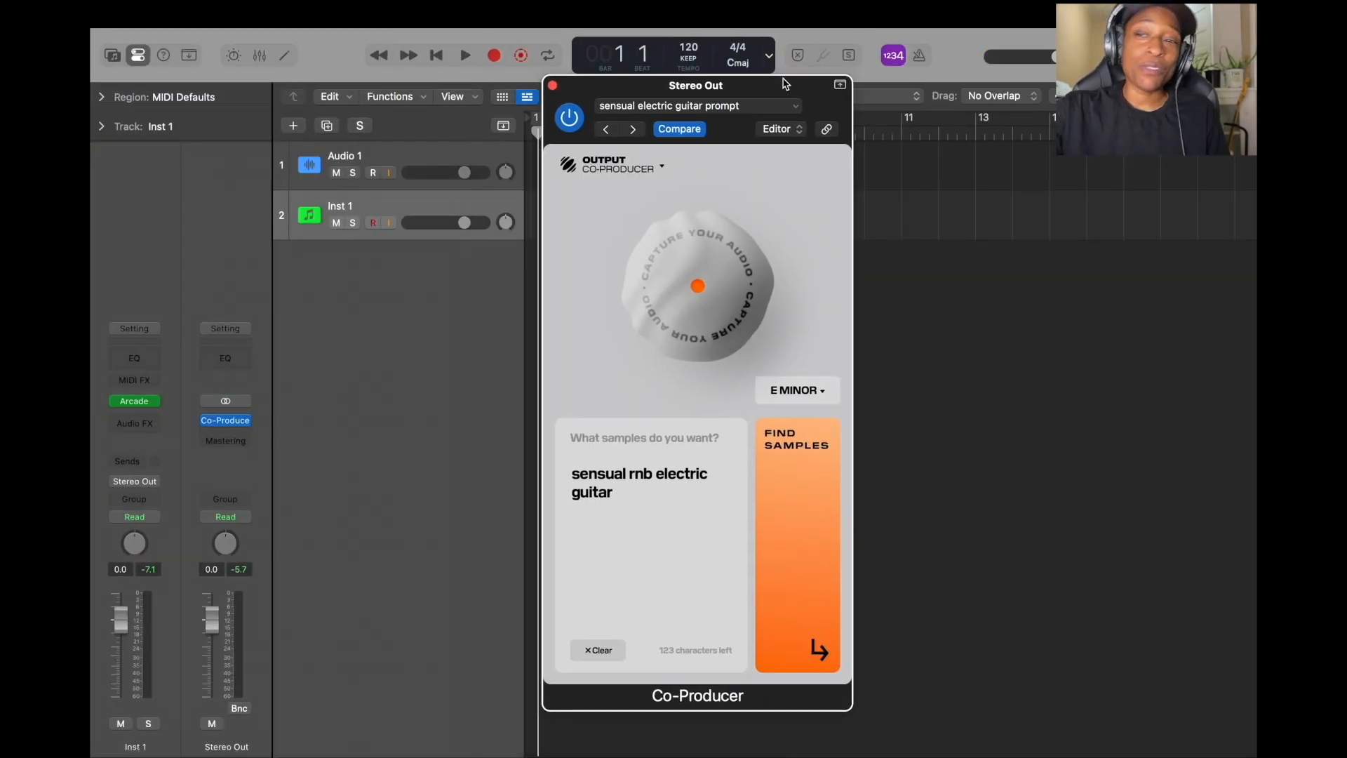
click(758, 109)
click(716, 430)
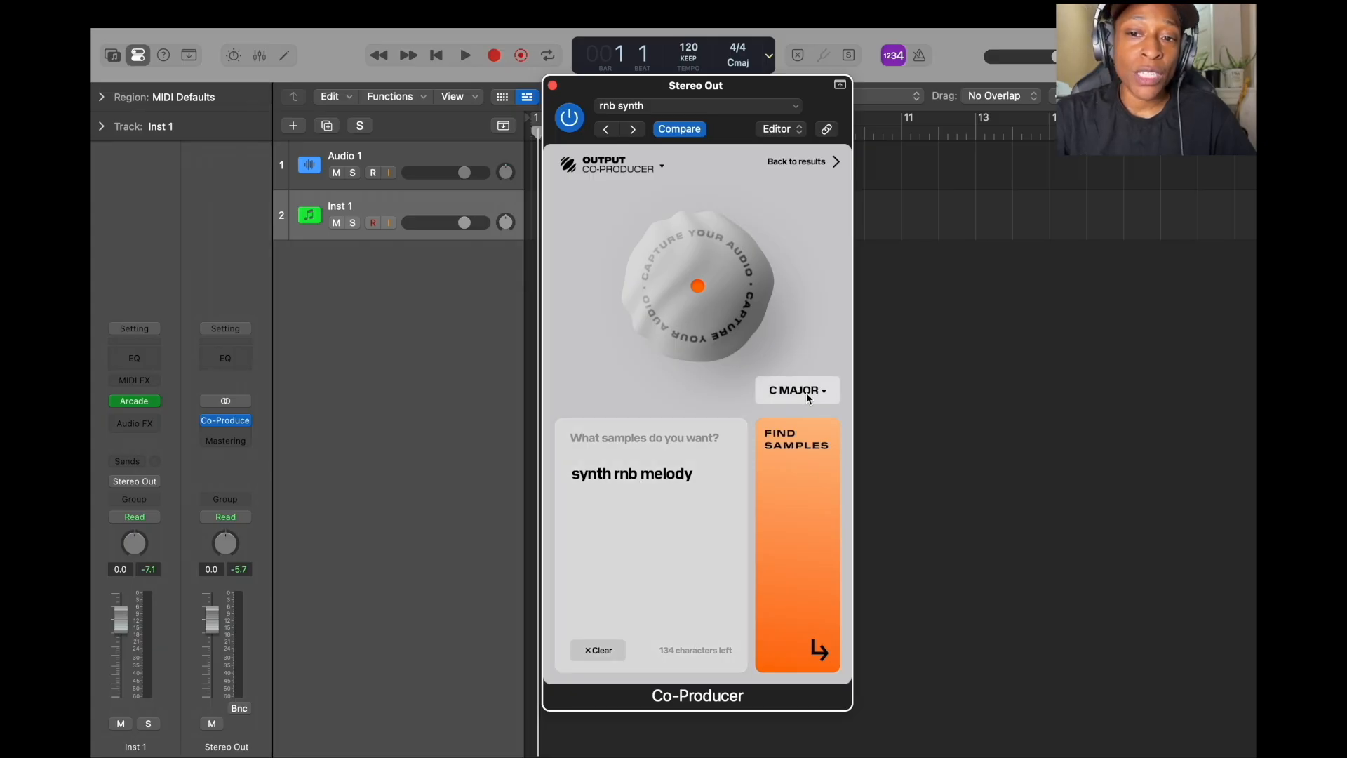
Find samples for the synth rnb melody prompt, and preview Medicated Synth Soft Plucks 01 after checking its source details
click(801, 627)
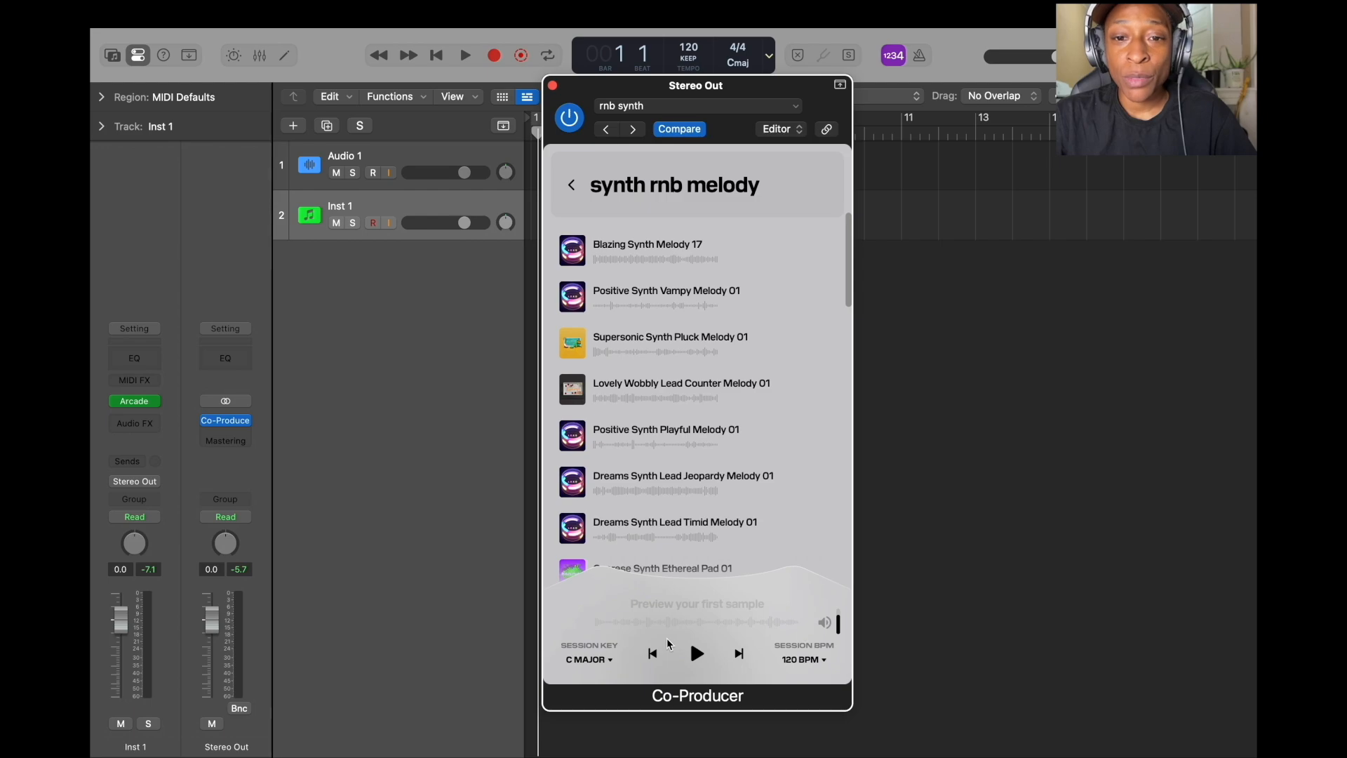
scroll(572, 313, down, 10)
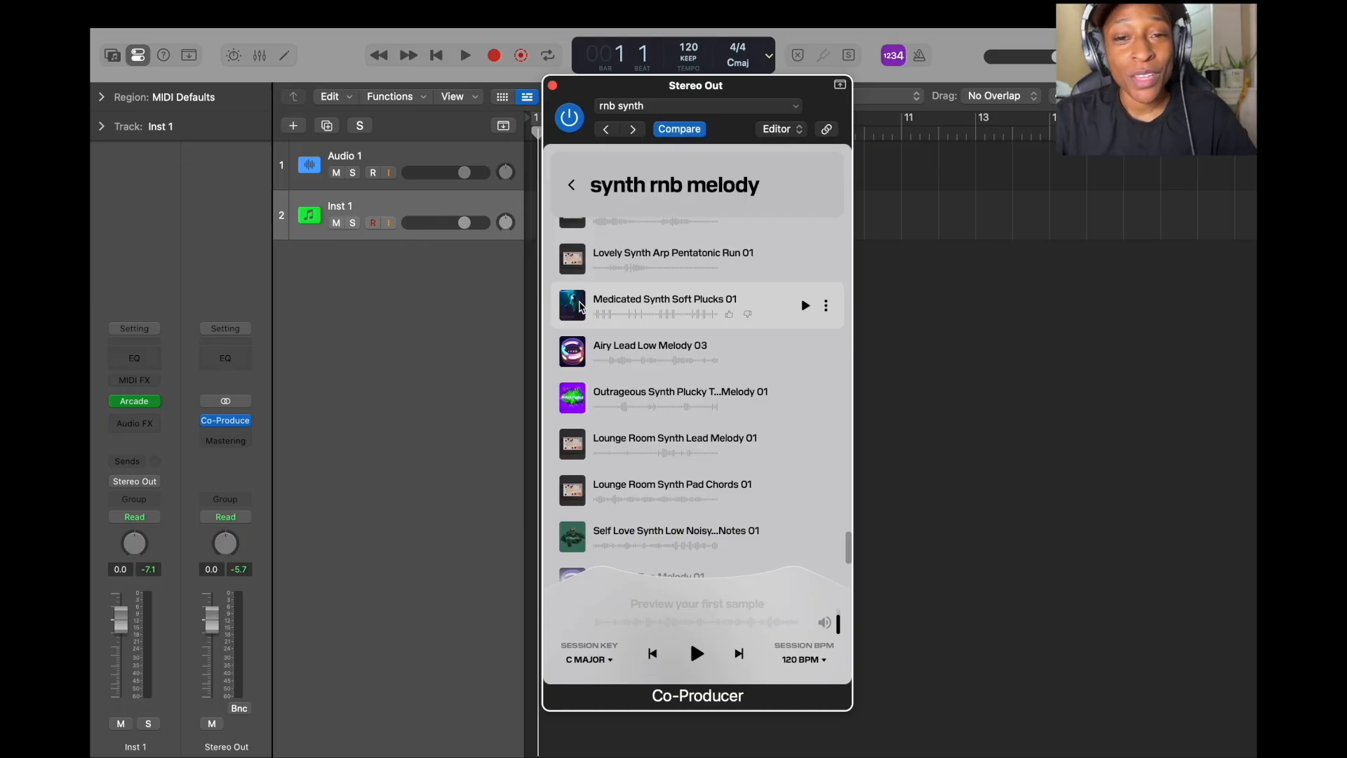
click(828, 309)
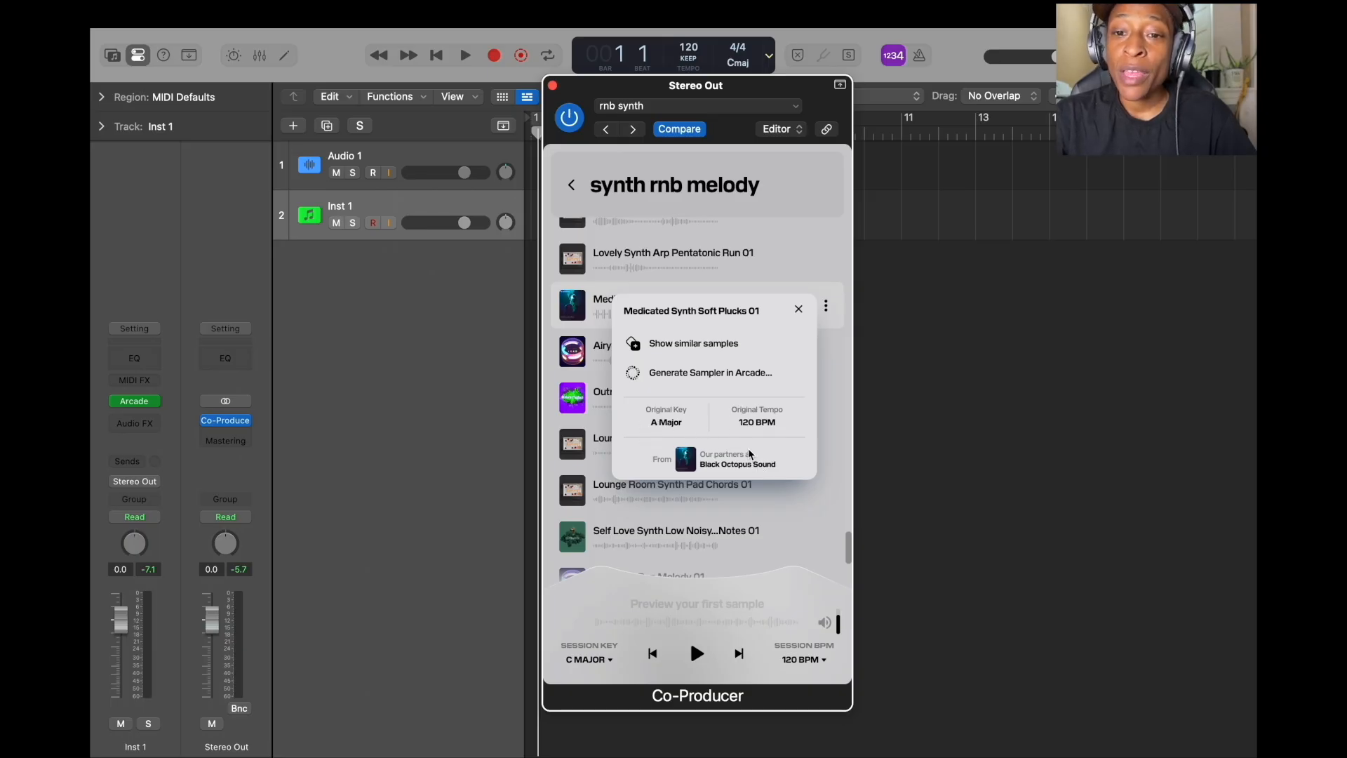
click(798, 310)
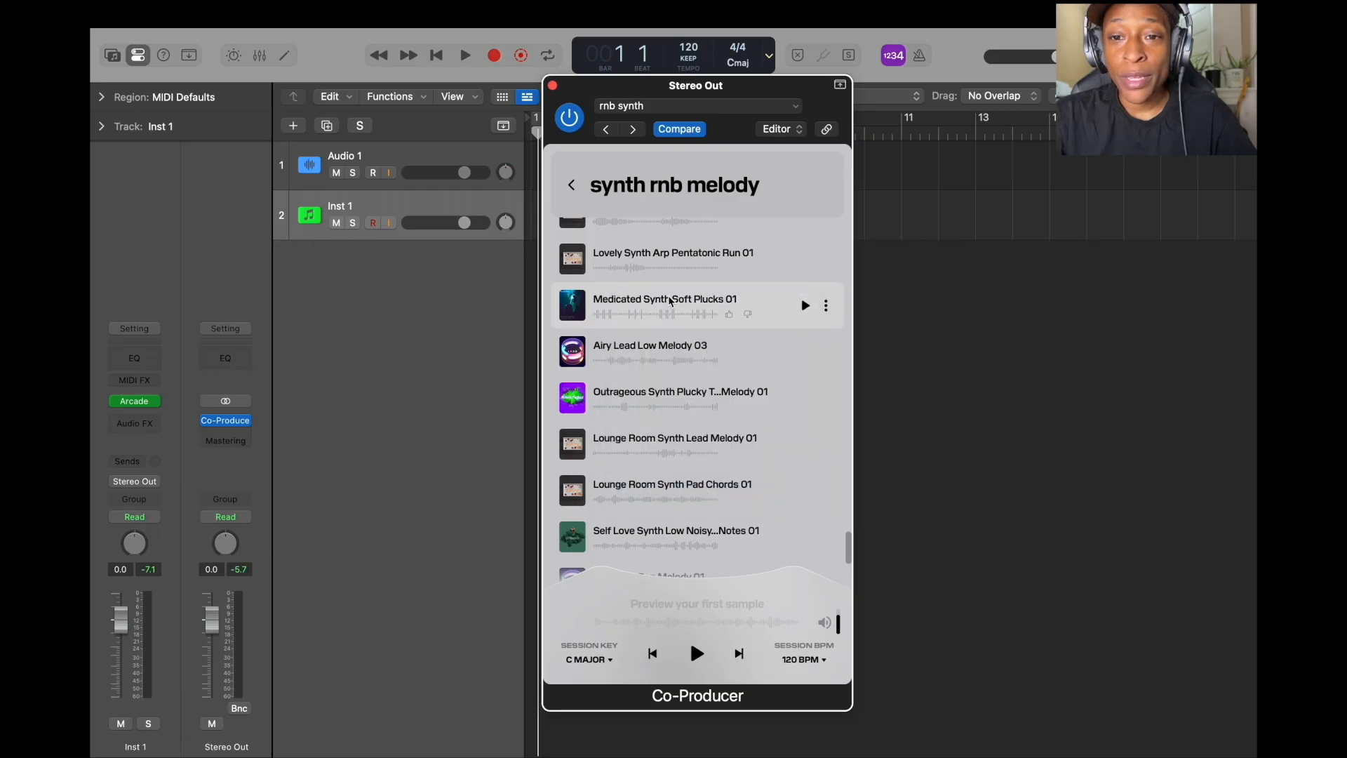
click(805, 308)
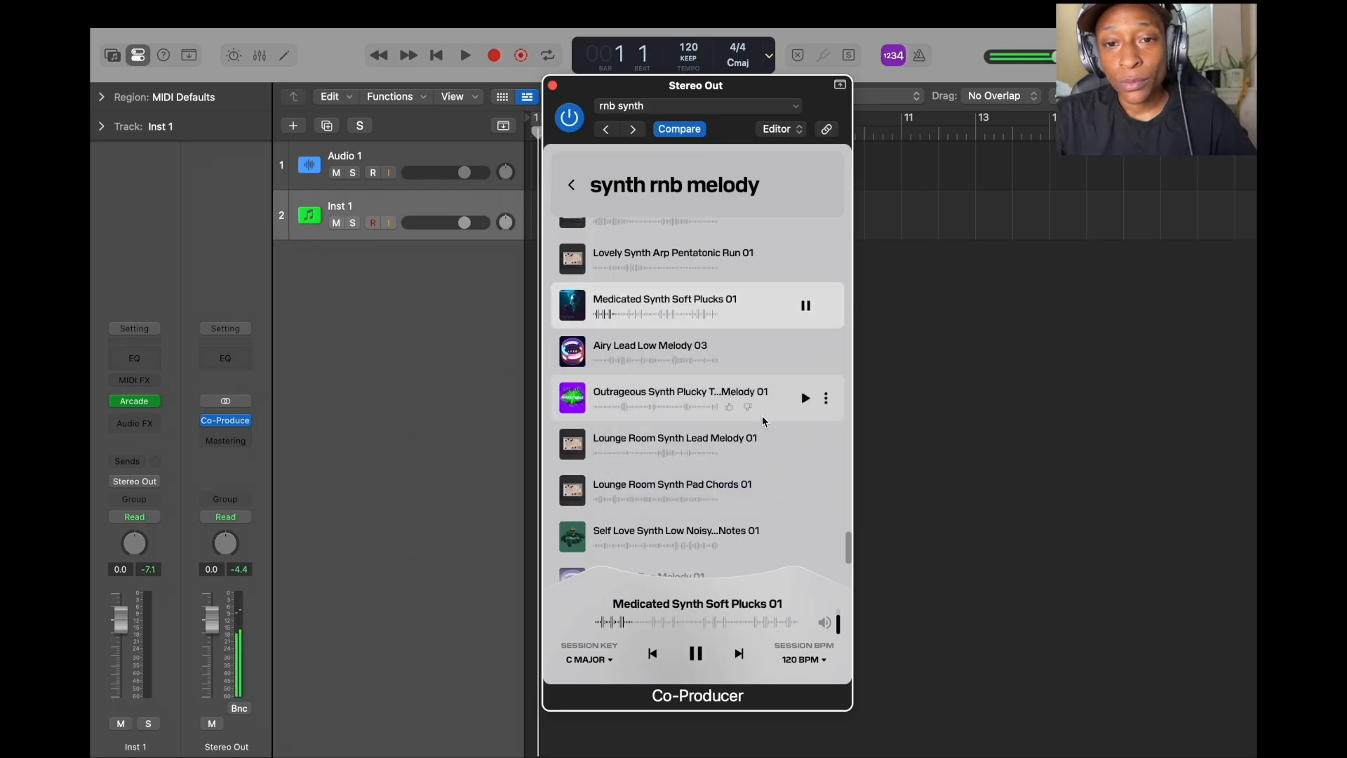
click(807, 306)
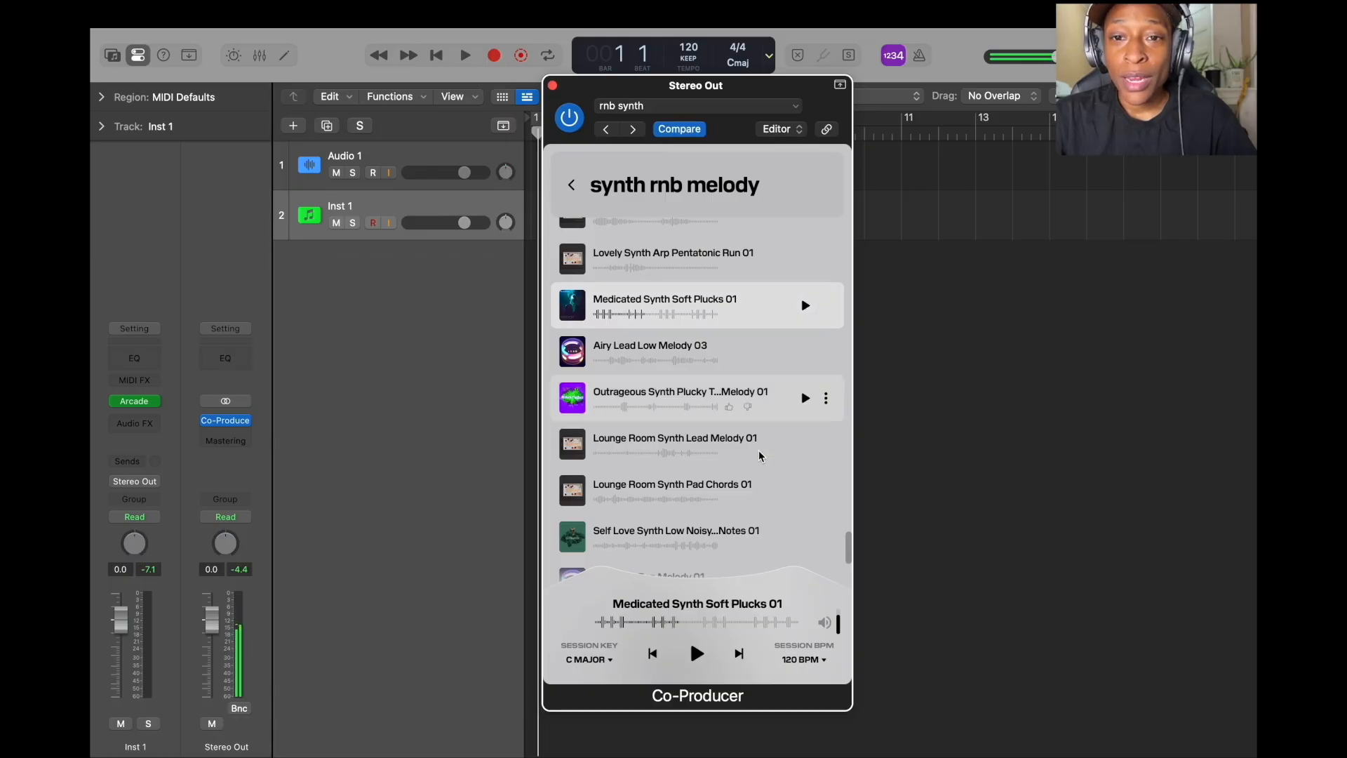
scroll(772, 386, down, 5)
Change the sample prompt to "synth rnb chord progression" and find matching samples
click(571, 181)
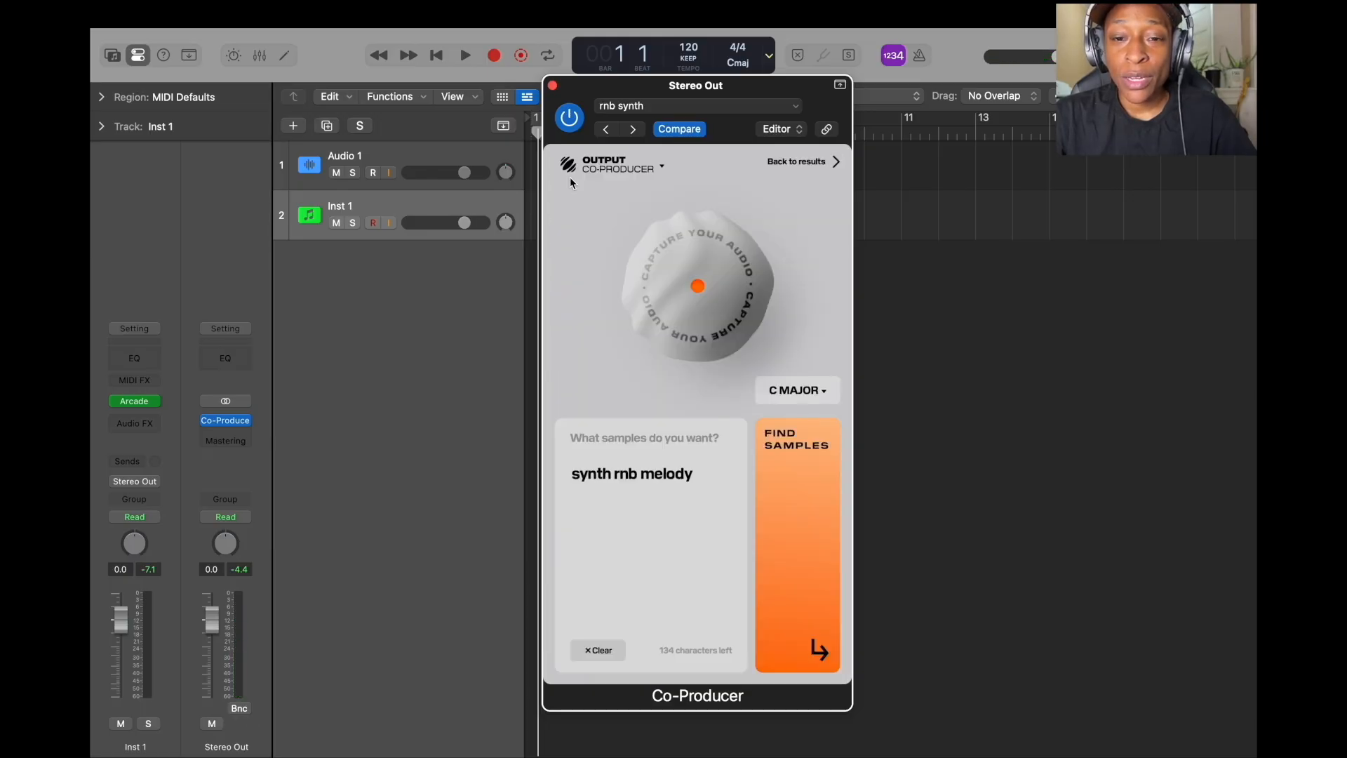
click(700, 477)
double_click(646, 476)
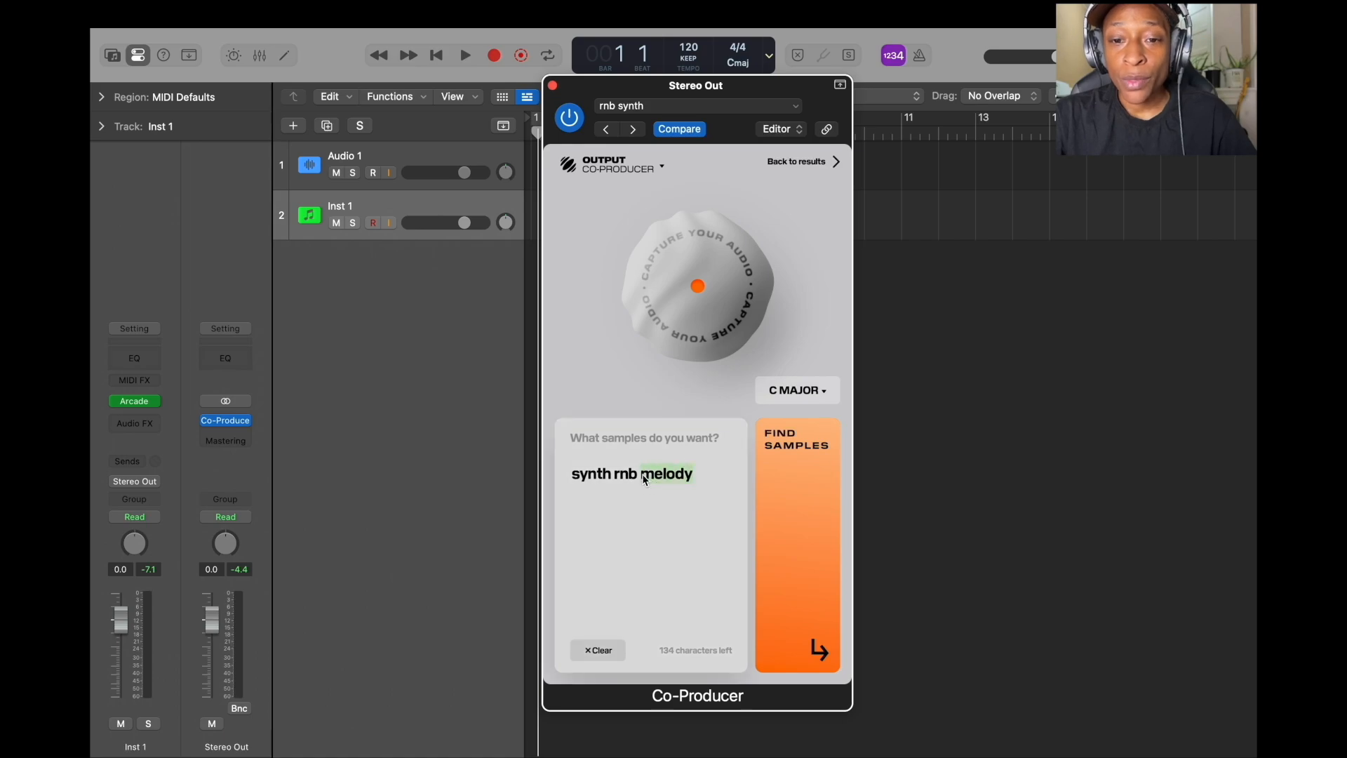
text(chord pro)
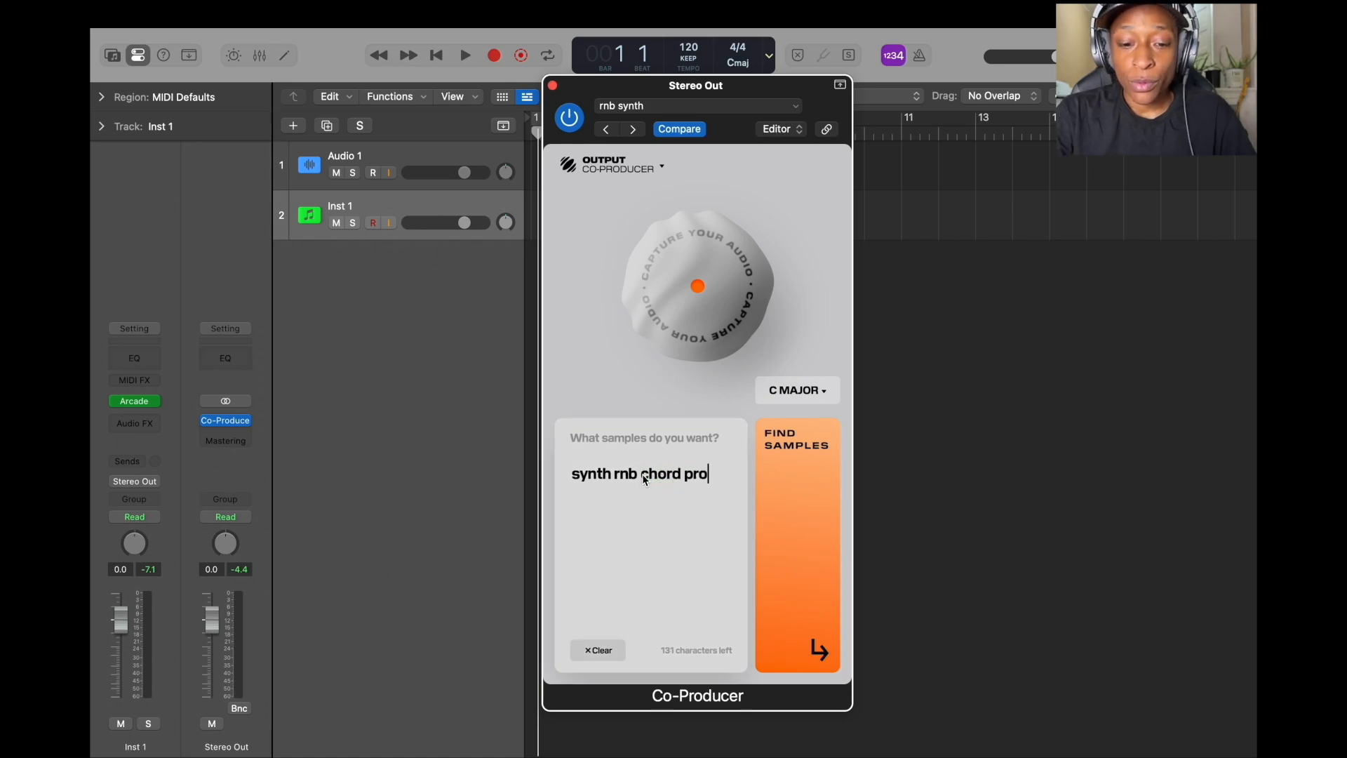
text(gression)
click(798, 558)
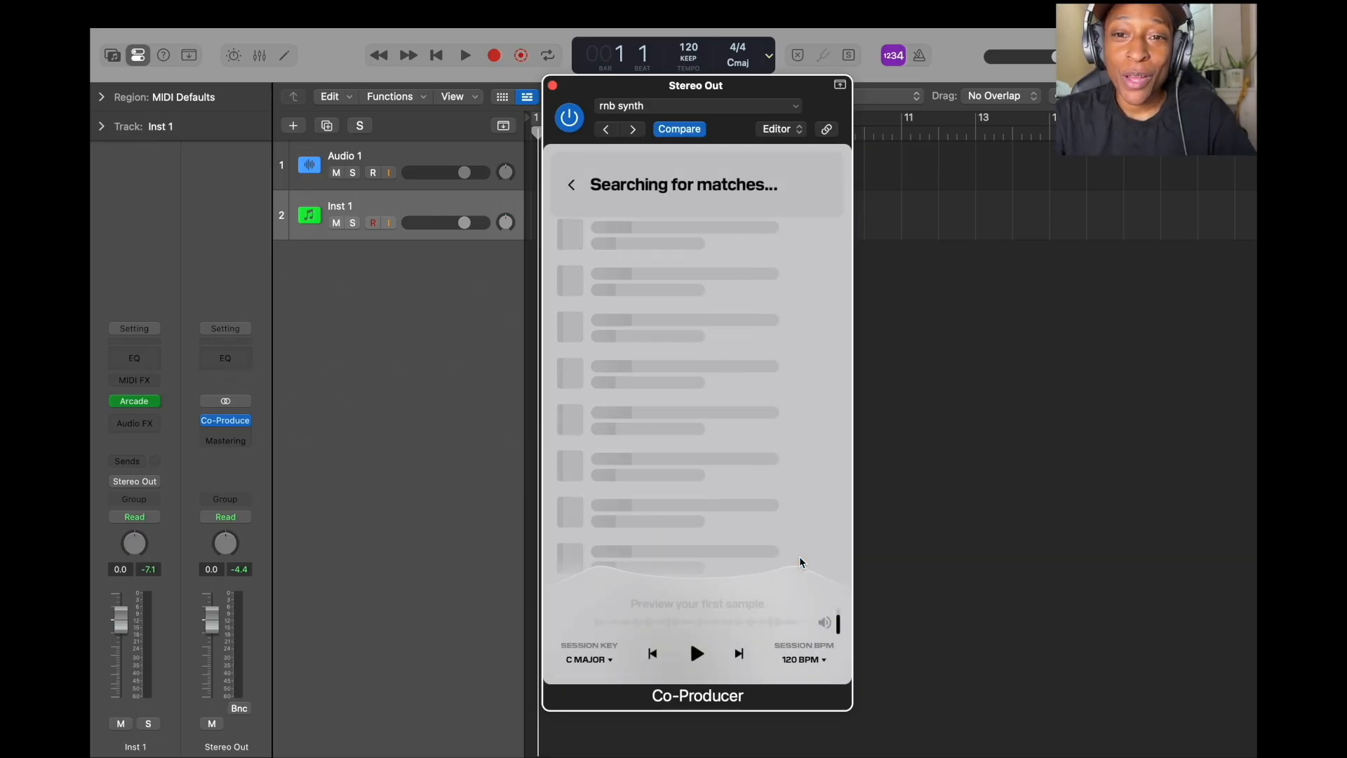
Preview Afterlife Synth Chill Smooth Chords 01 from the chord progression results
scroll(738, 545, down, 10)
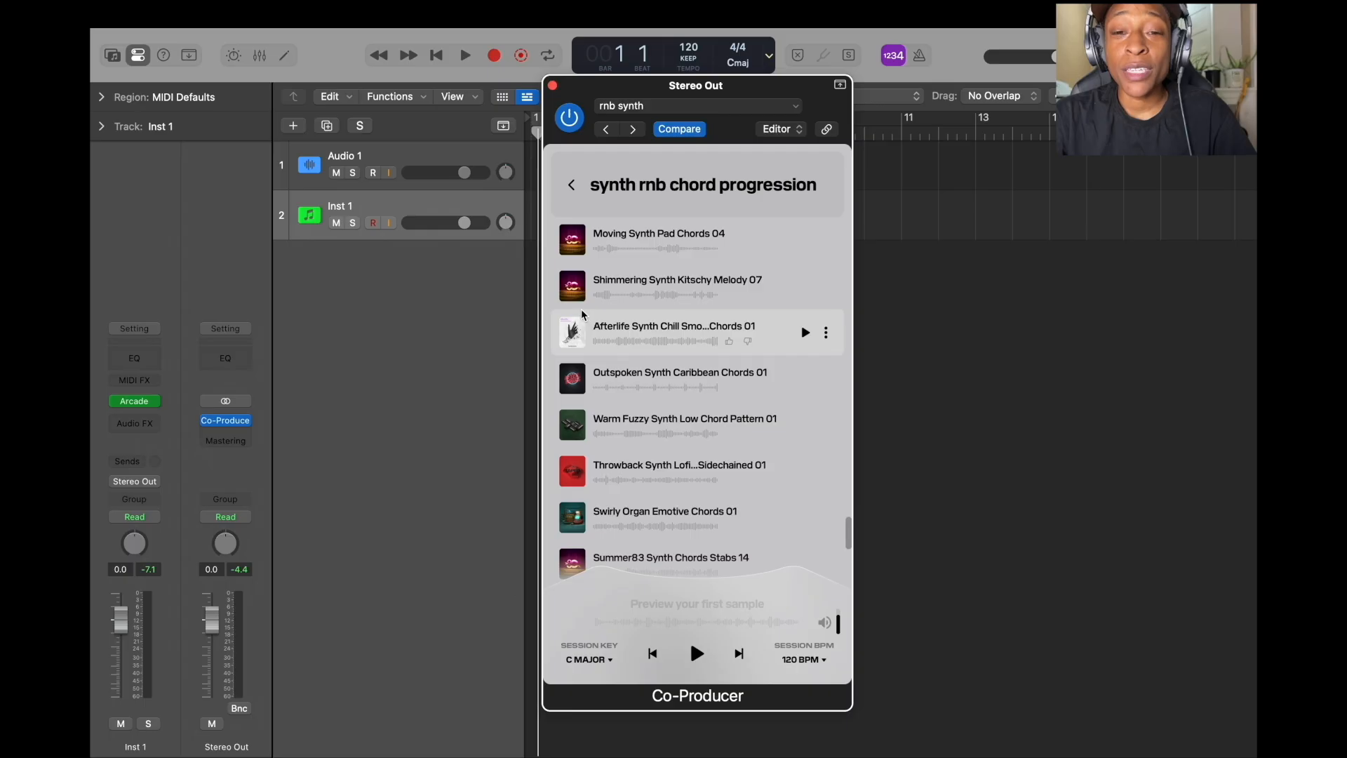
click(805, 333)
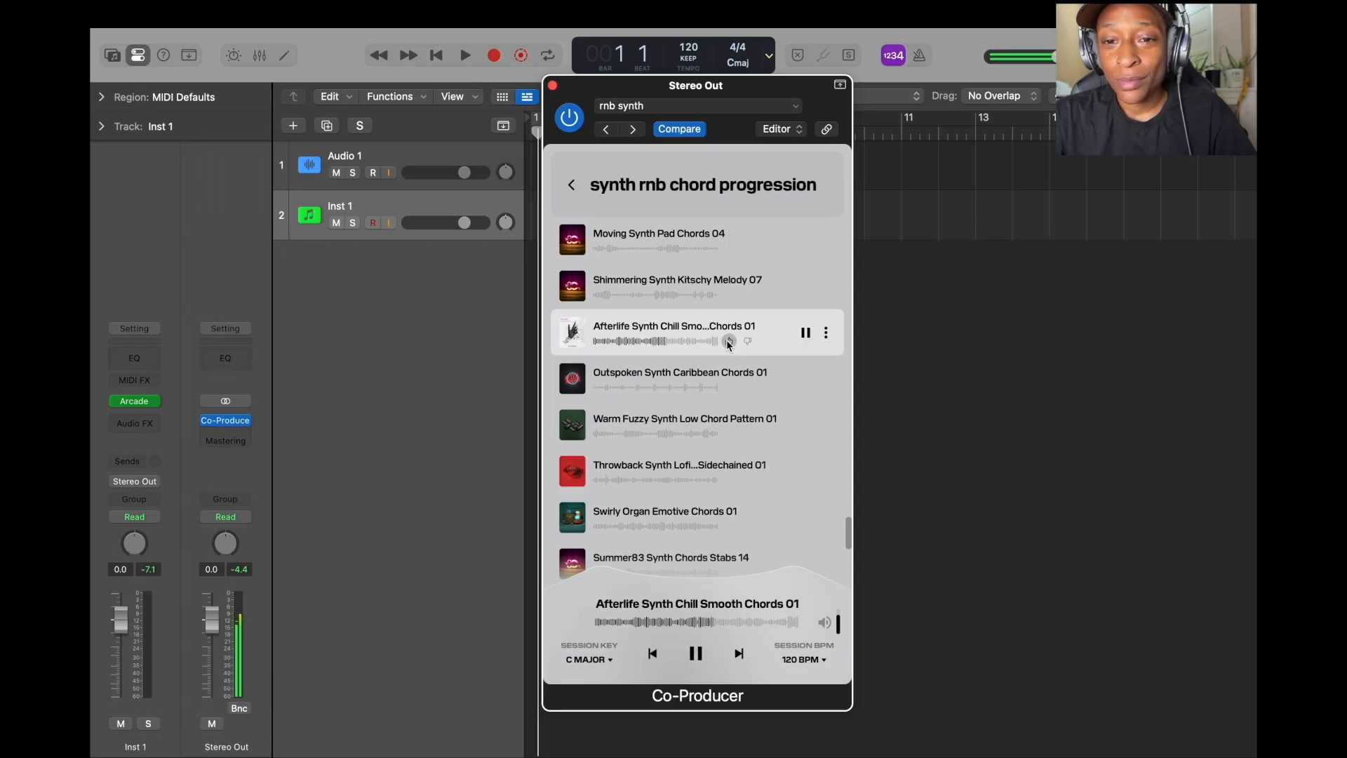
click(806, 332)
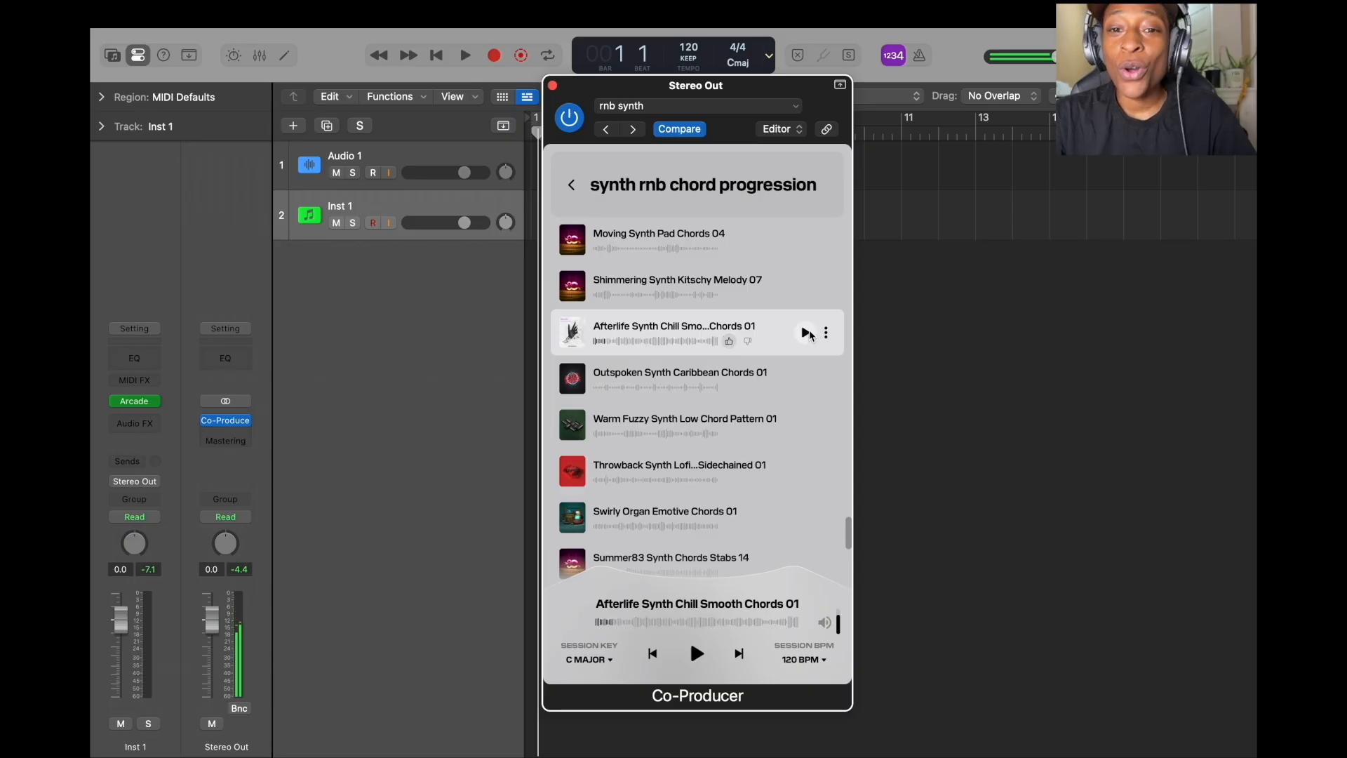
Show samples similar to Afterlife Synth Chill Smooth Chords 01 and compare it by ear with Afterlife Synth Chill Dreamy Chords 01
click(826, 334)
click(707, 383)
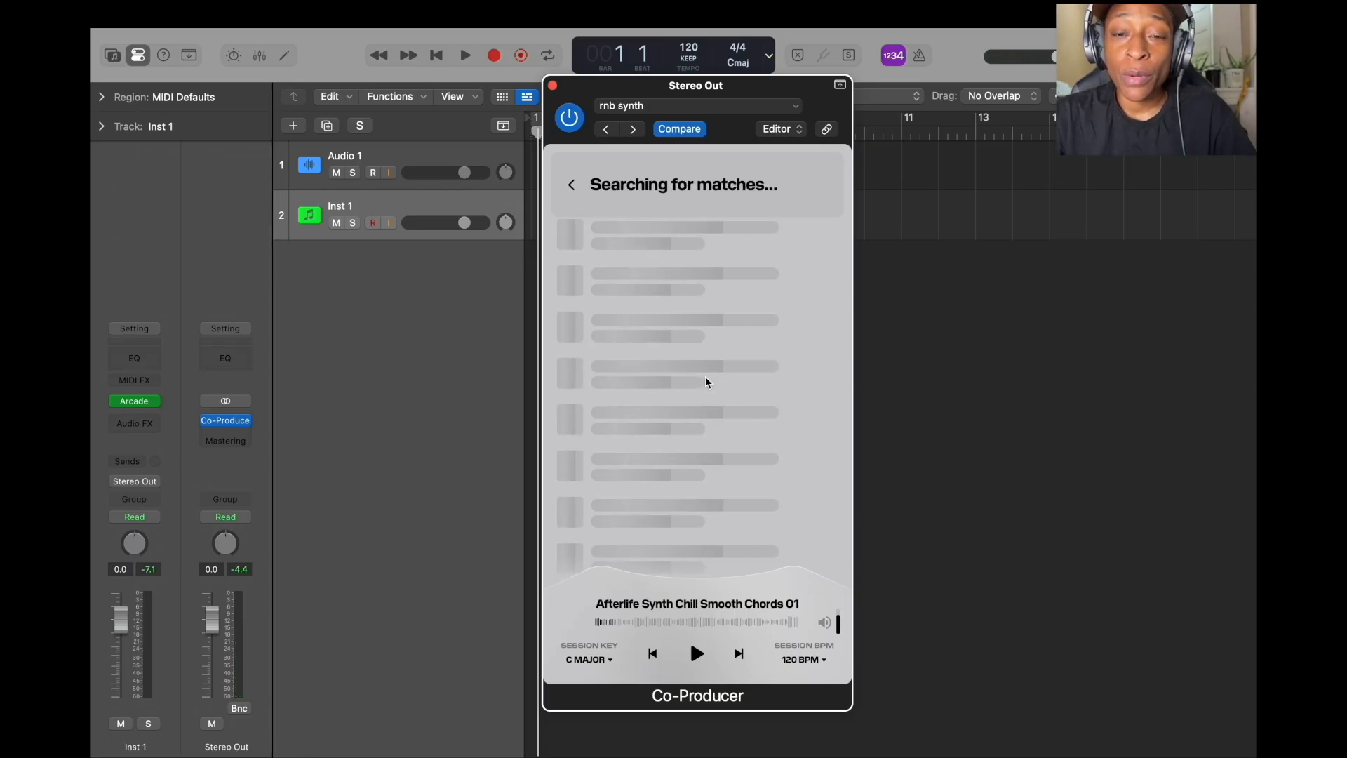
click(798, 194)
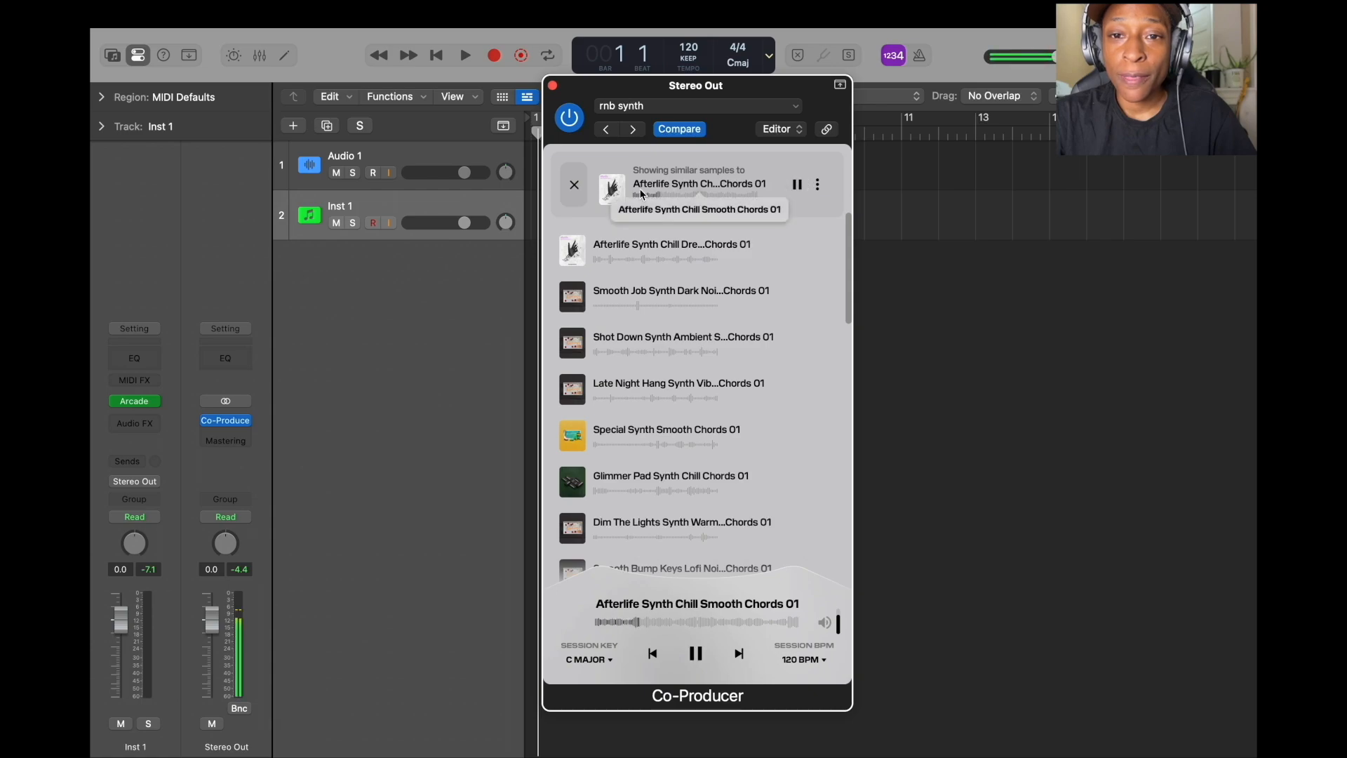
click(798, 186)
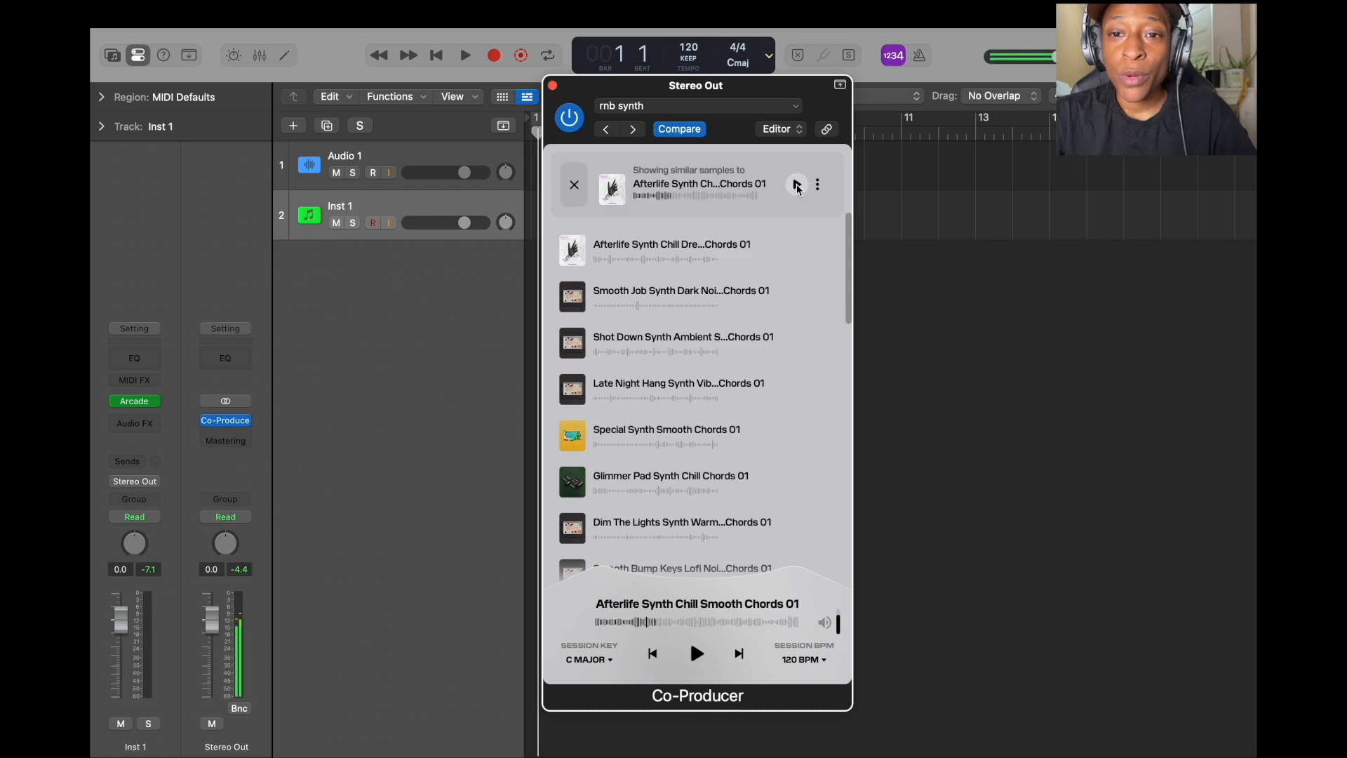
click(805, 254)
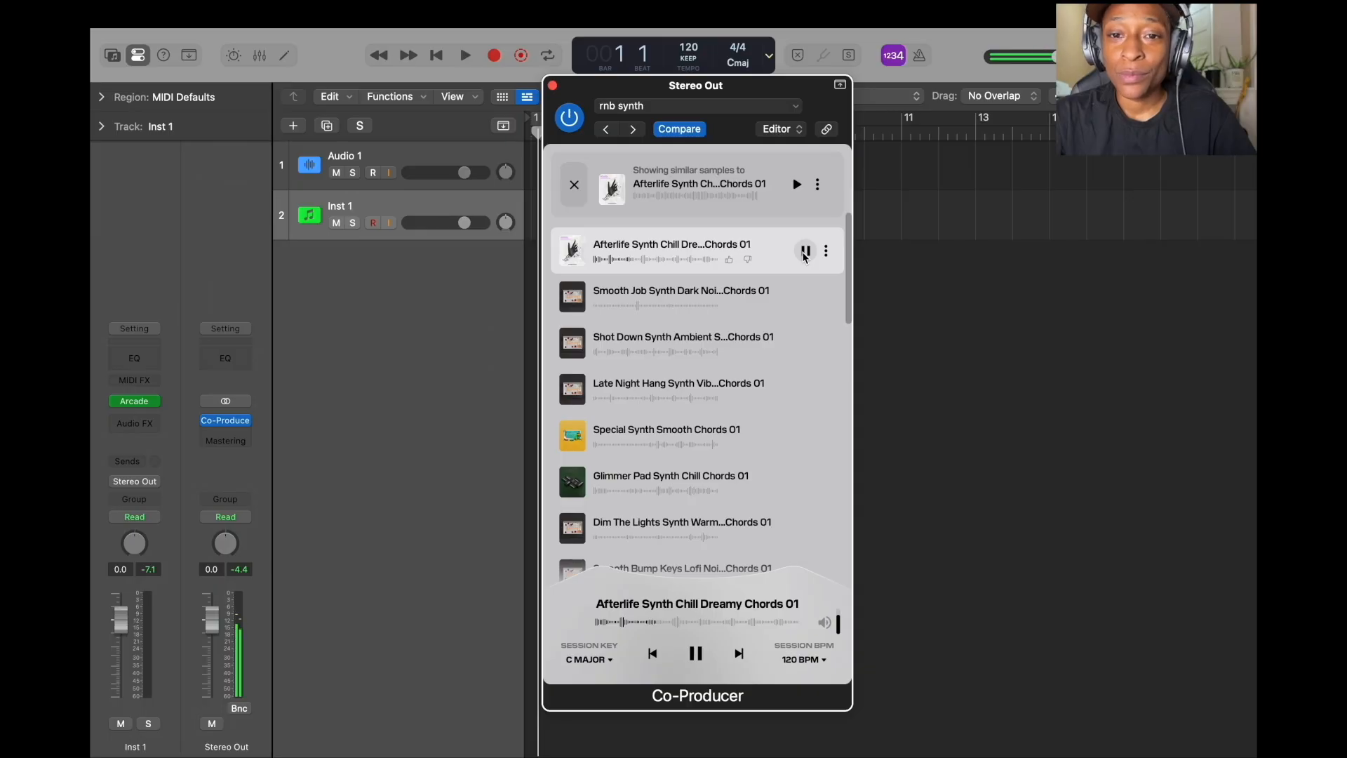
click(804, 254)
Place Afterlife Synth Chill Smooth Chords 01 and Afterlife Synth Chill Dreamy Chords 01 on new tracks at bar 1 and play them together
drag(778, 92, 958, 138)
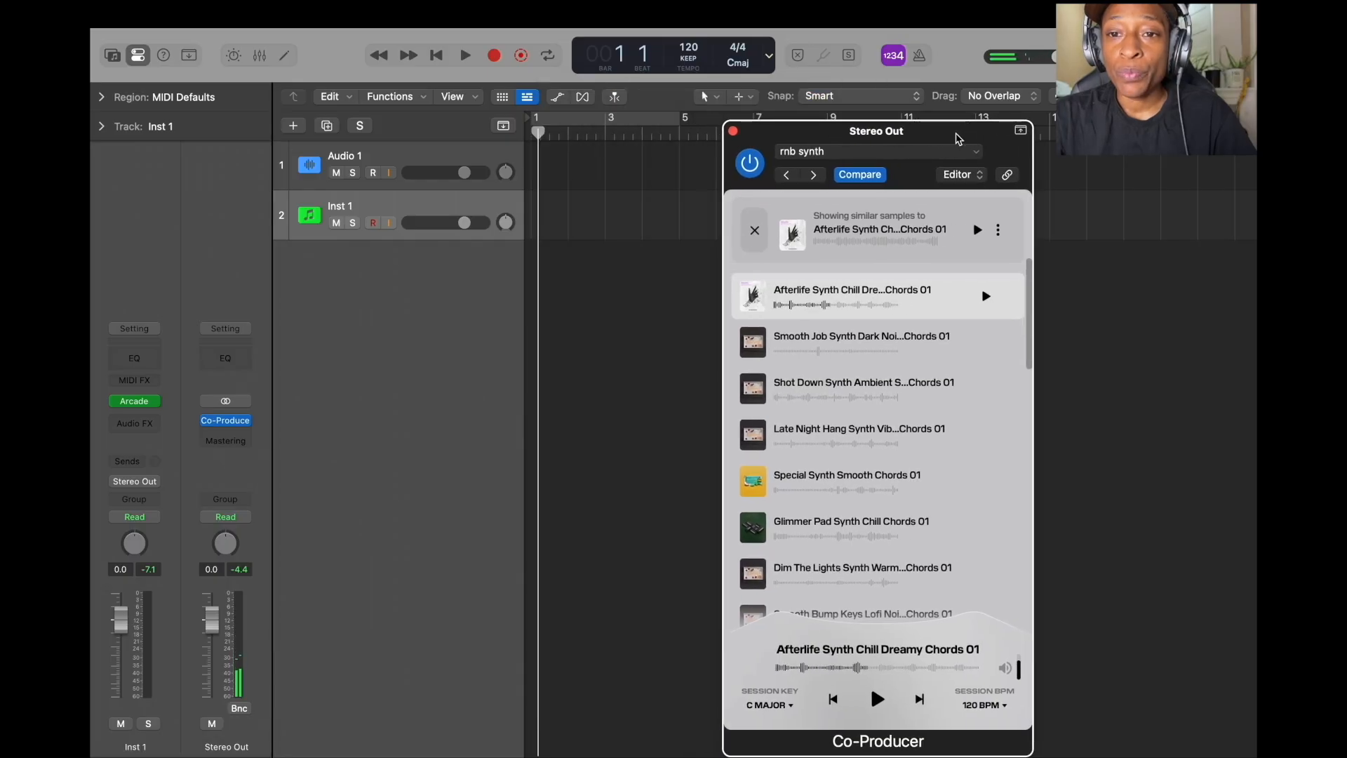
drag(903, 225, 729, 236)
drag(545, 263, 533, 264)
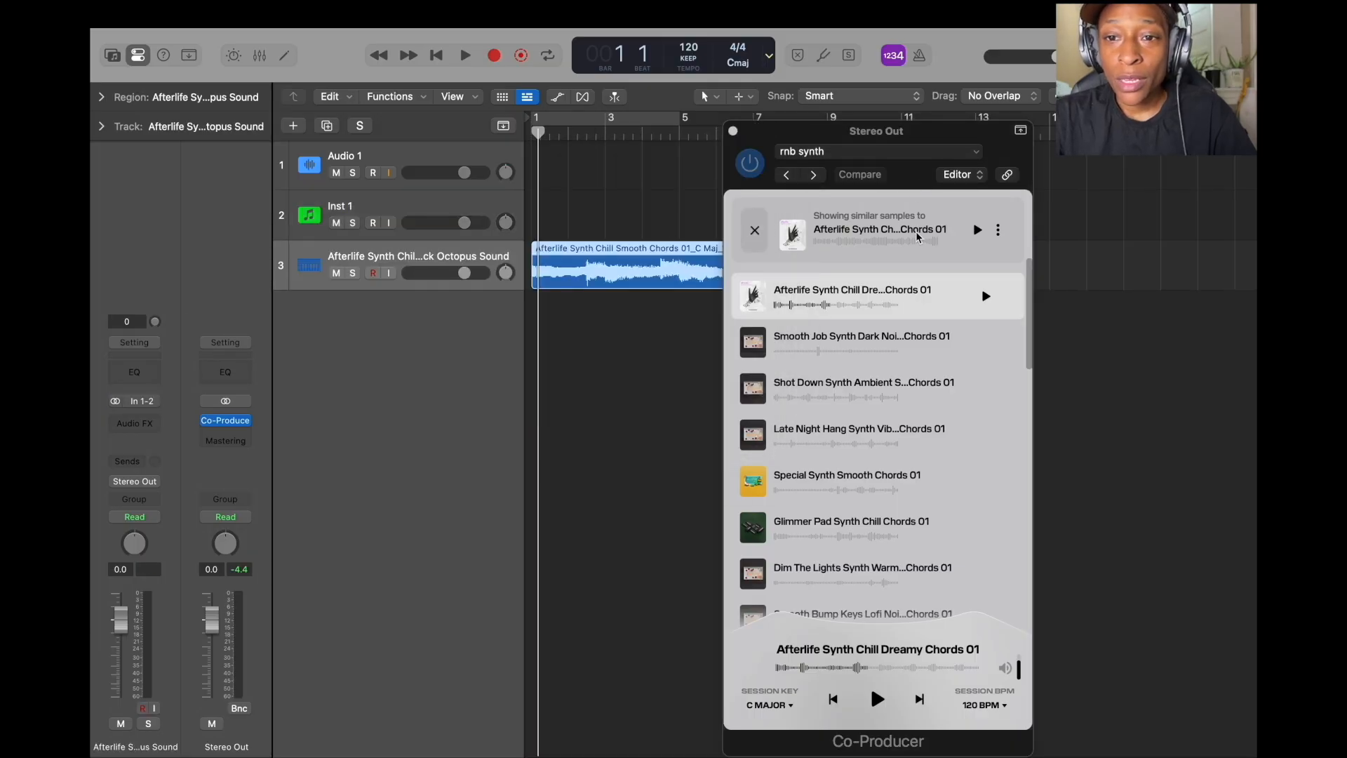
drag(886, 296, 534, 307)
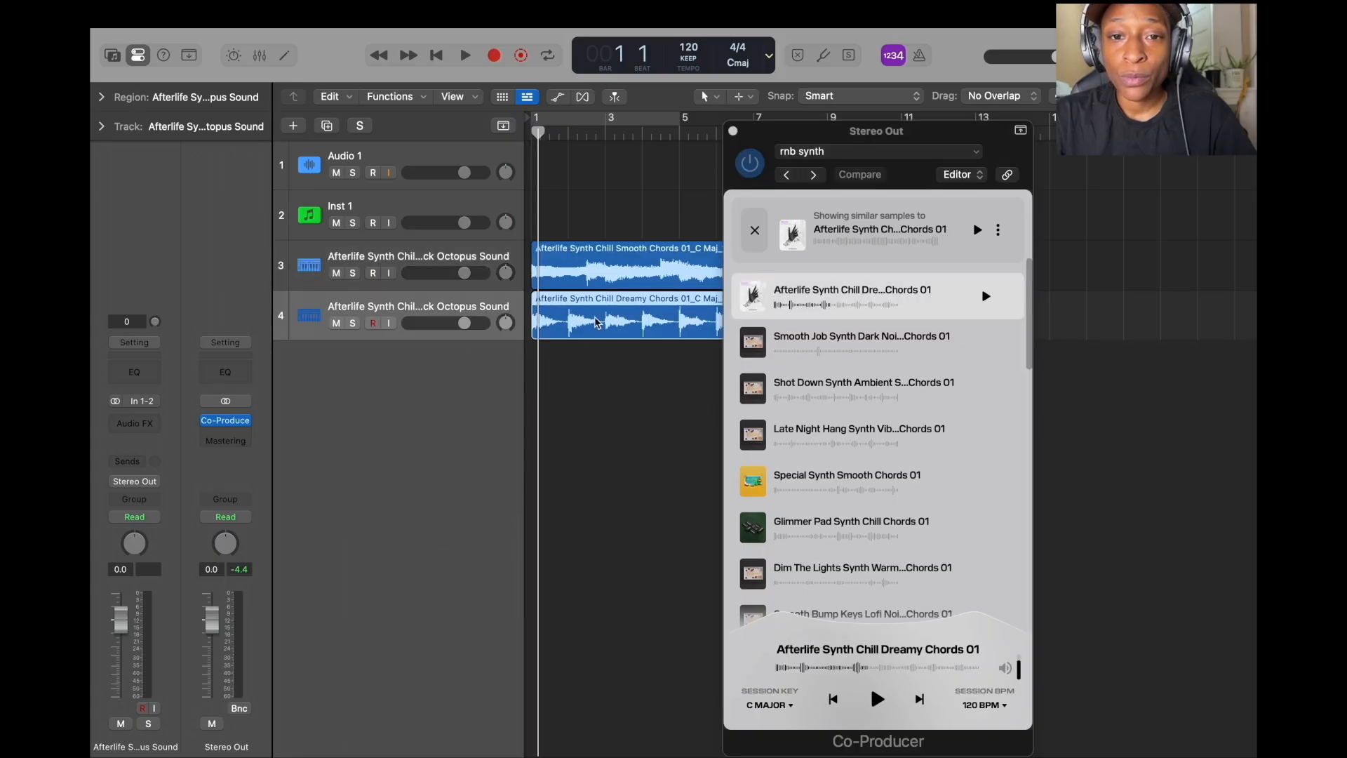
key(space)
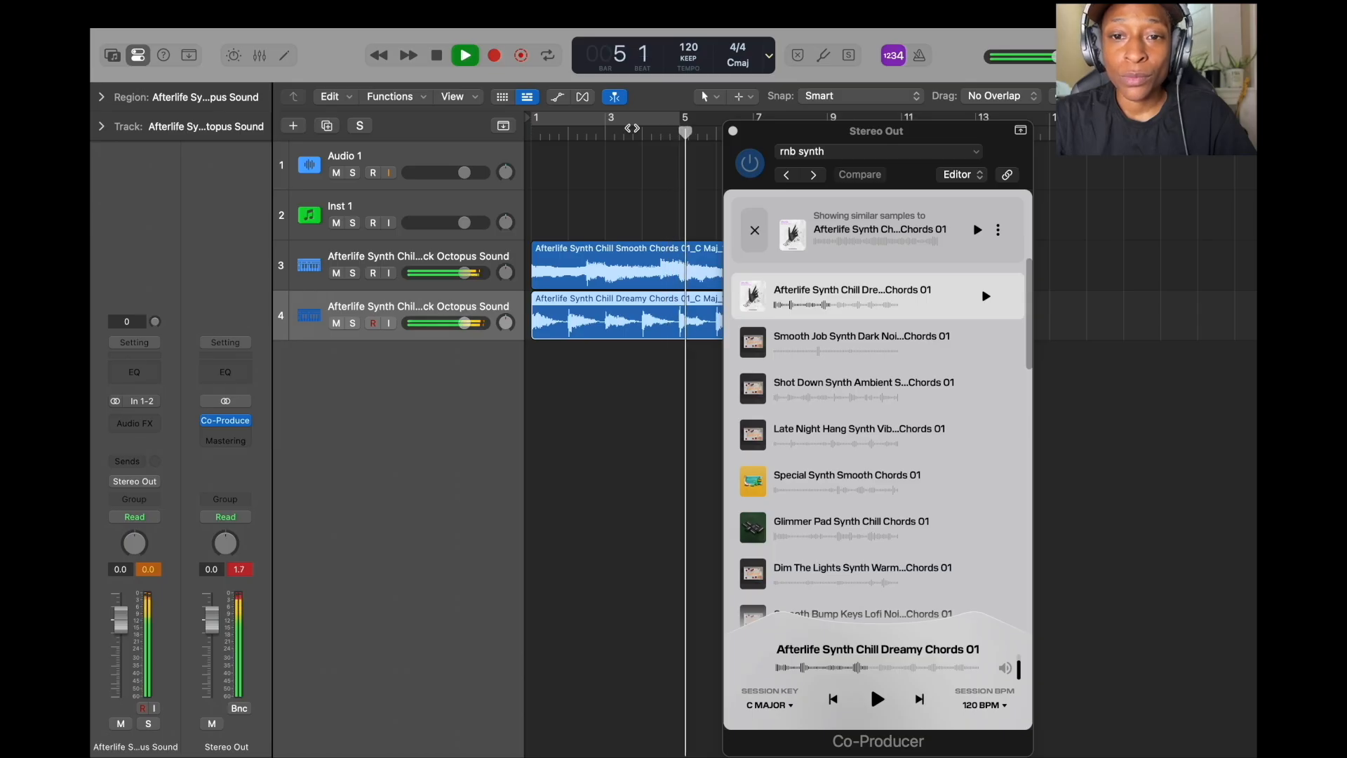
key(space)
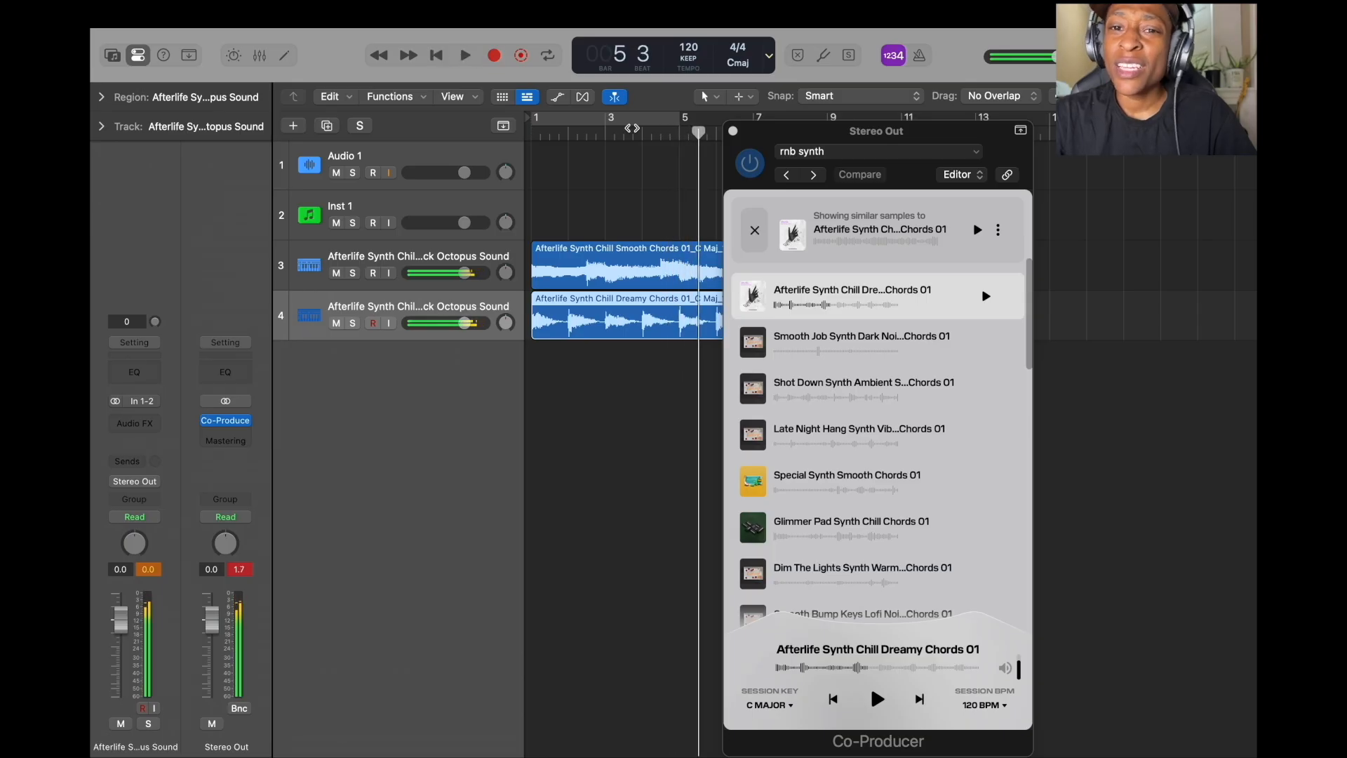
Examine the available options, original key, tempo and partner source of Afterlife Synth Chill Smooth Chords 01
click(999, 231)
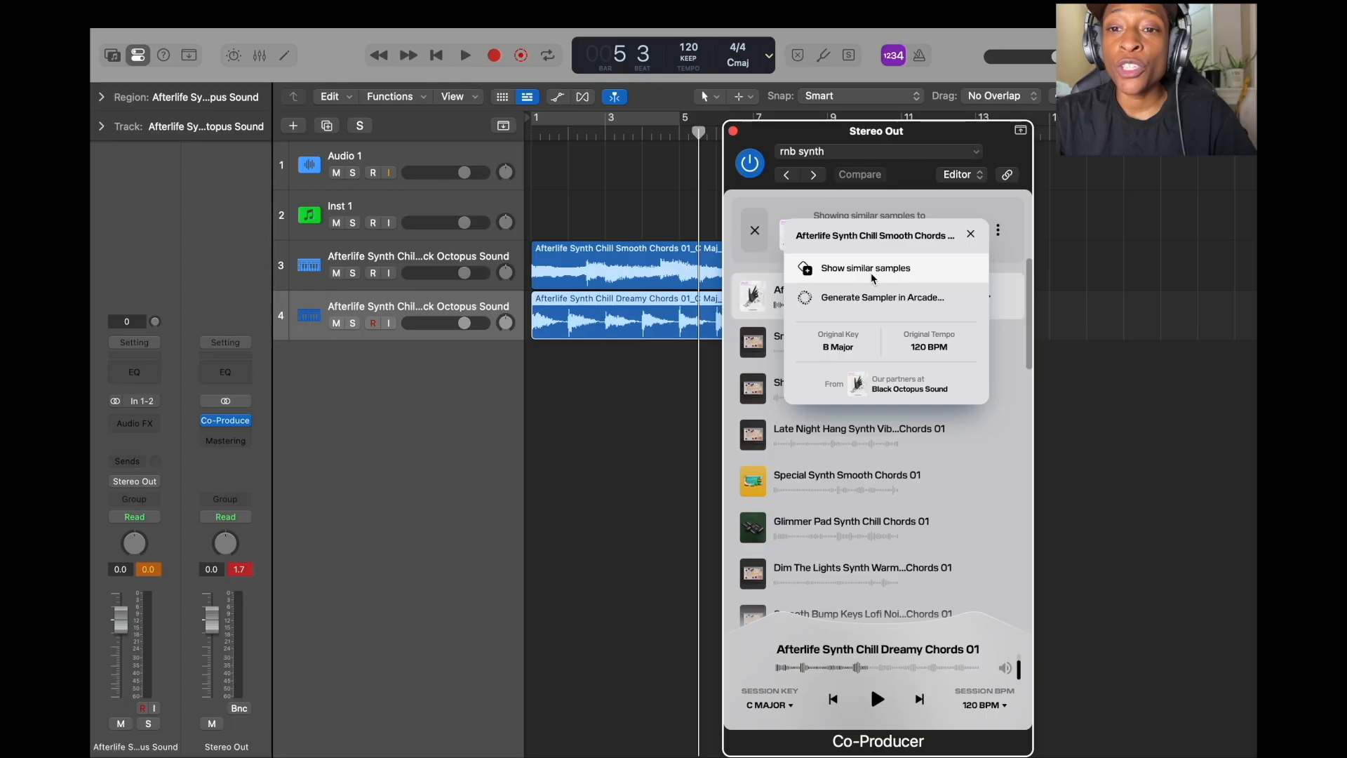
click(912, 216)
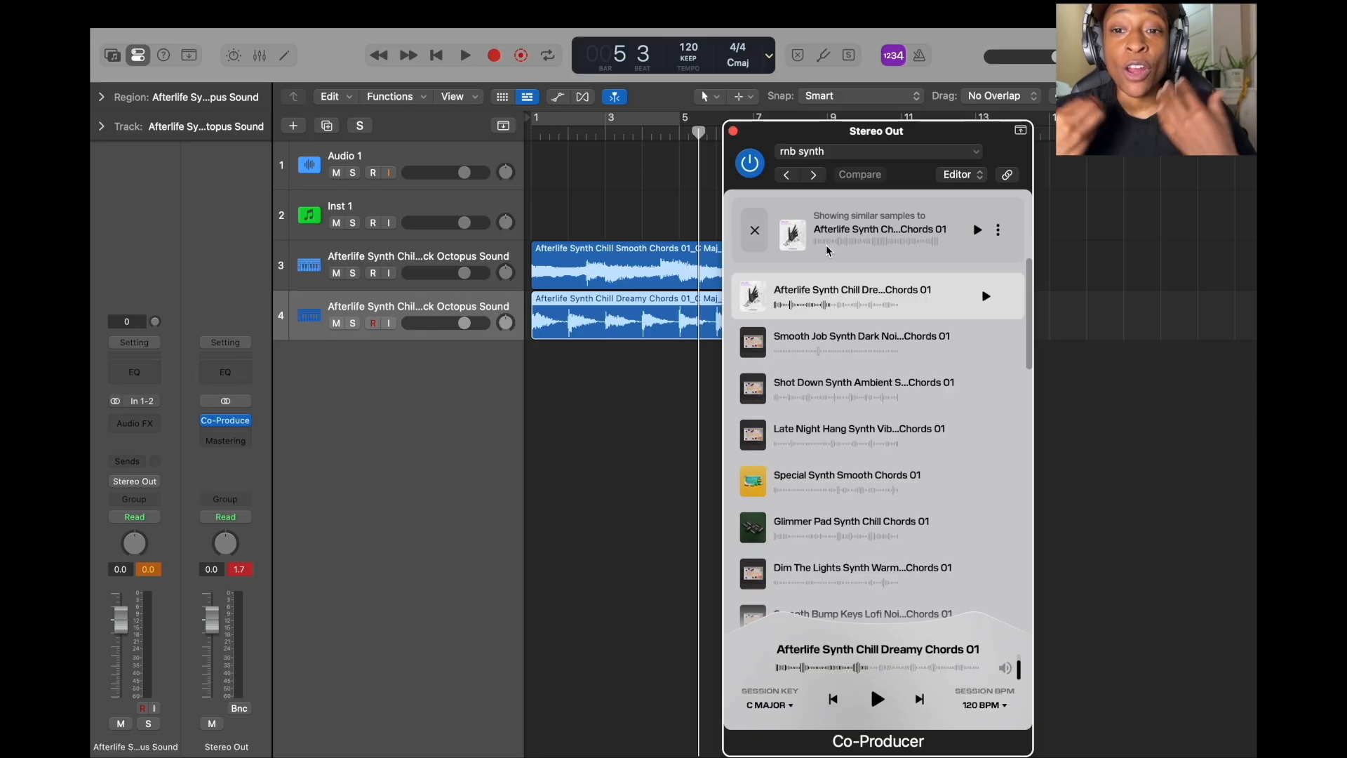
mouse_move(800, 316)
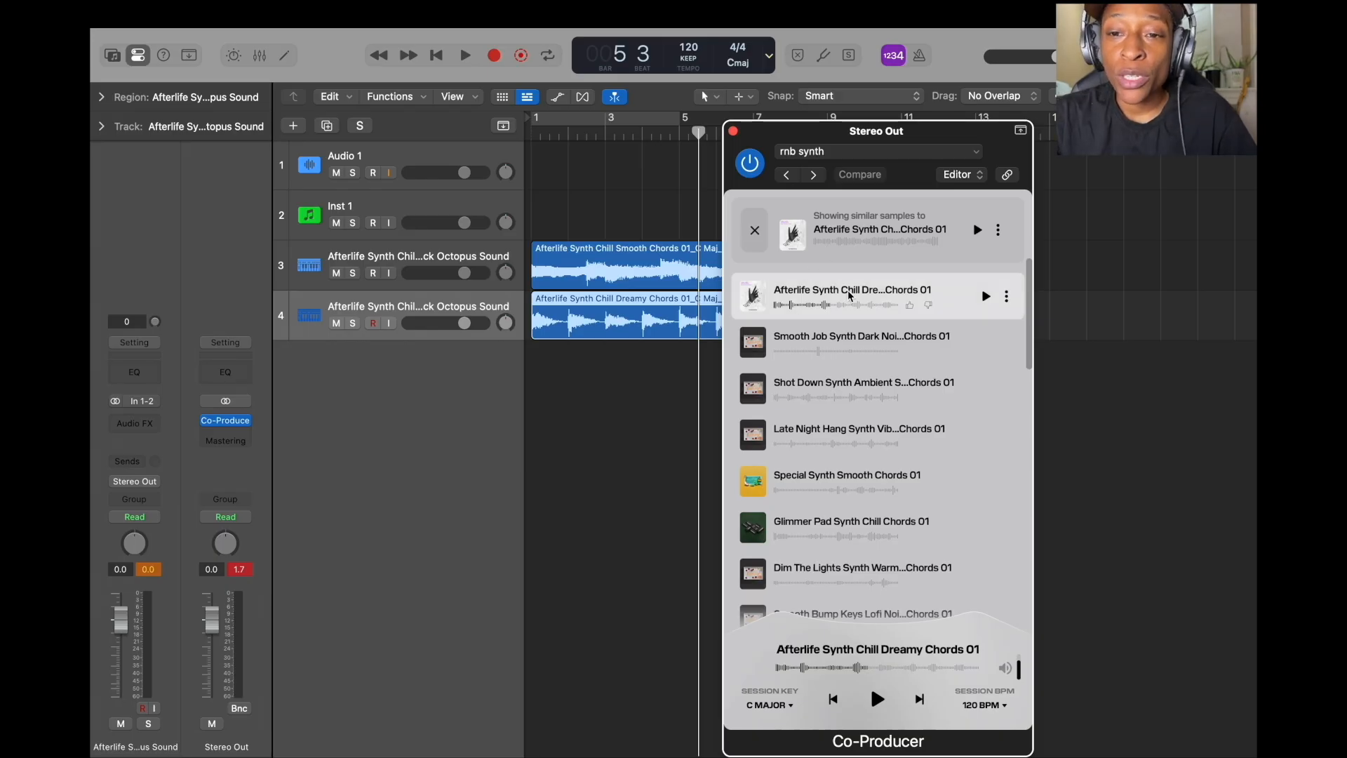
click(998, 234)
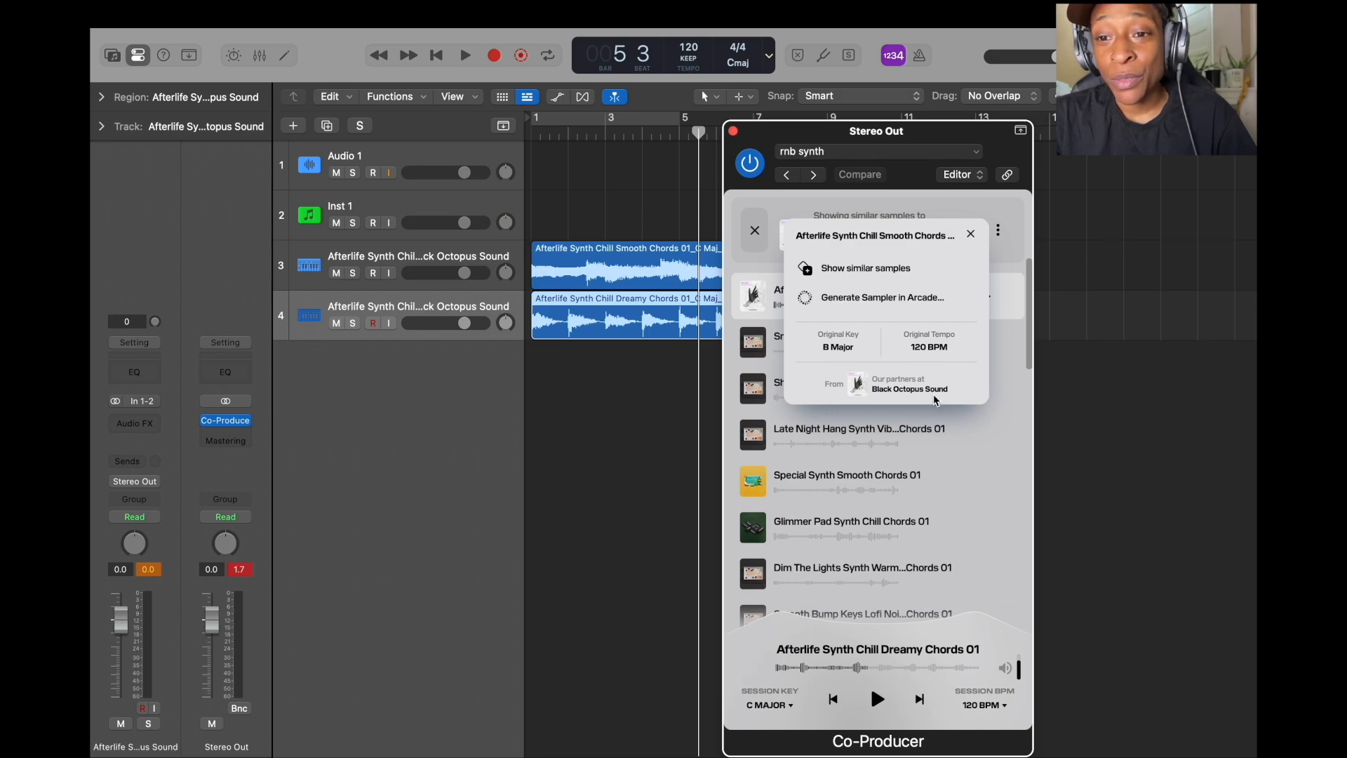
click(804, 296)
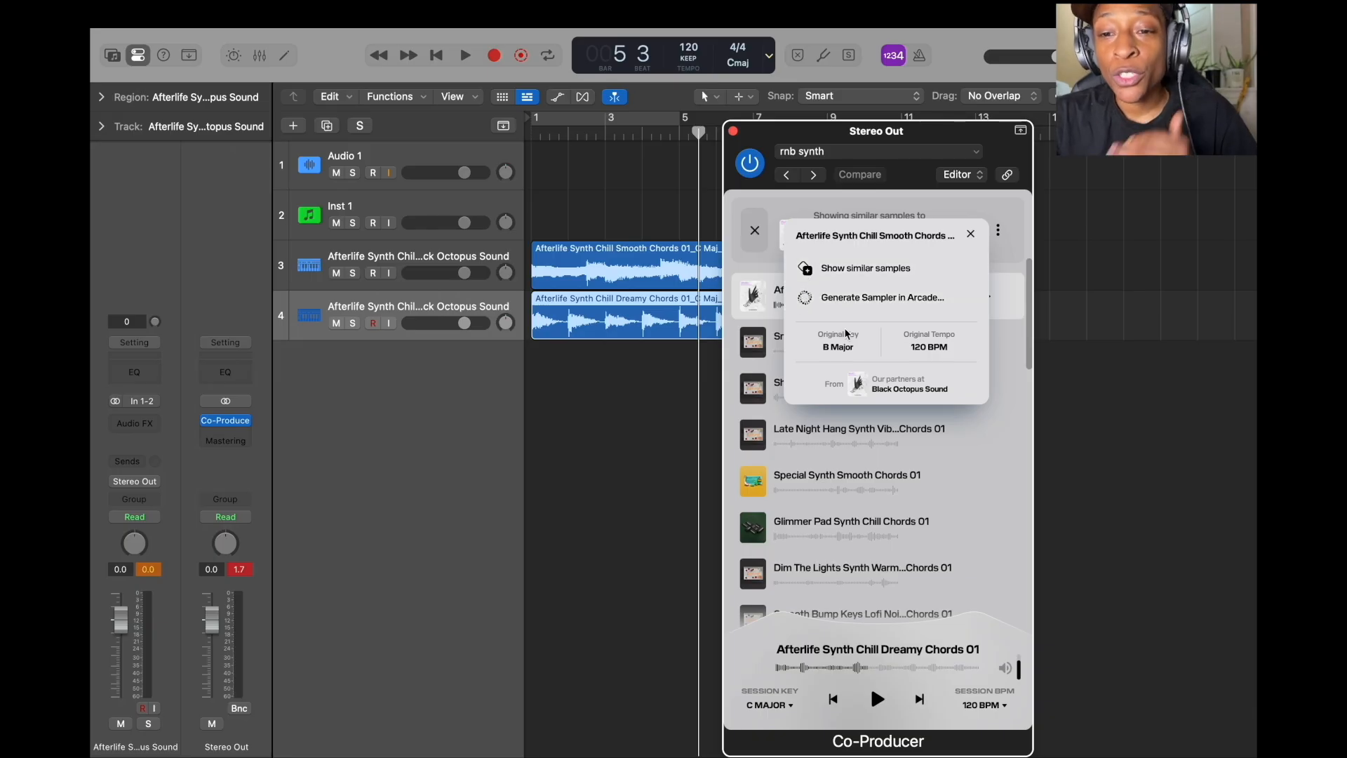
click(972, 235)
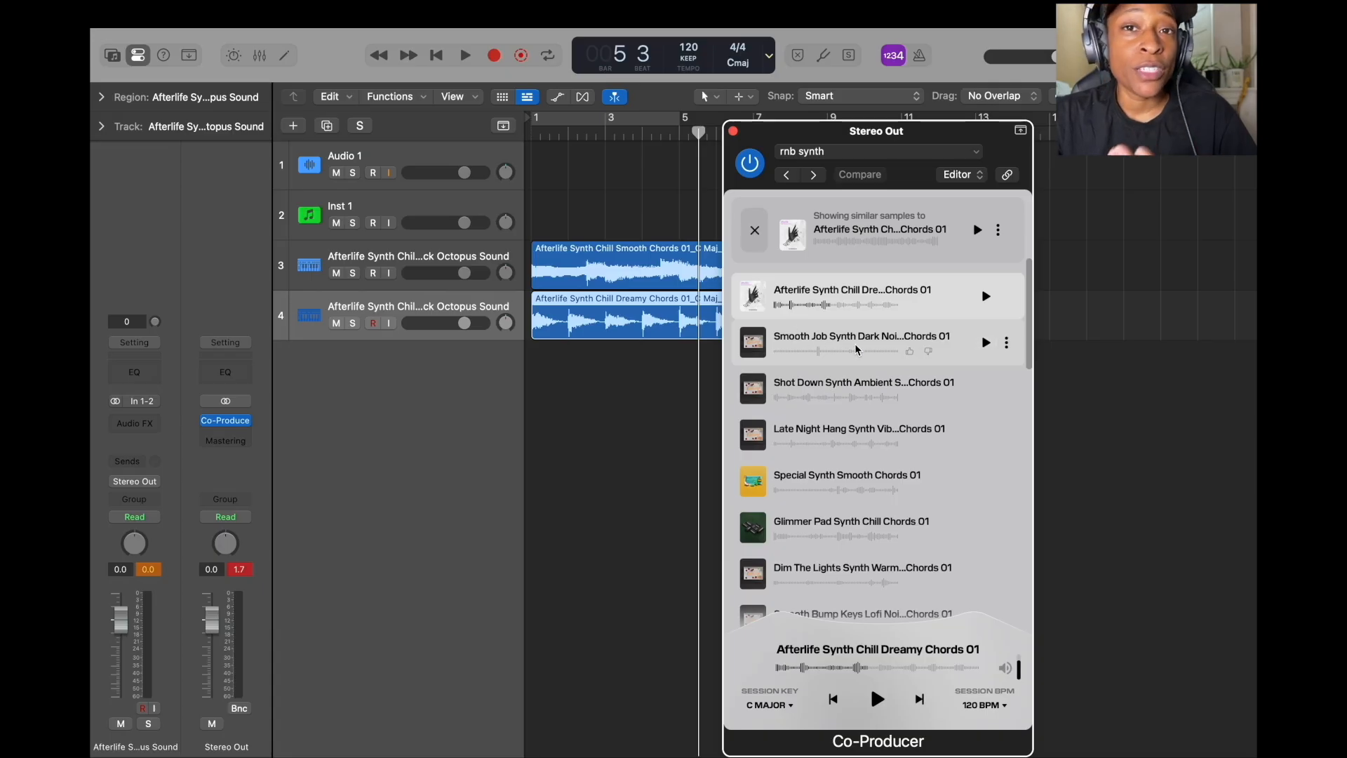
Preview Smooth Job Synth Dark Noisy Vinyl Synth Chords 01 and Shot Down Synth Ambient Sidechained Dark Synth Chords 01
click(986, 344)
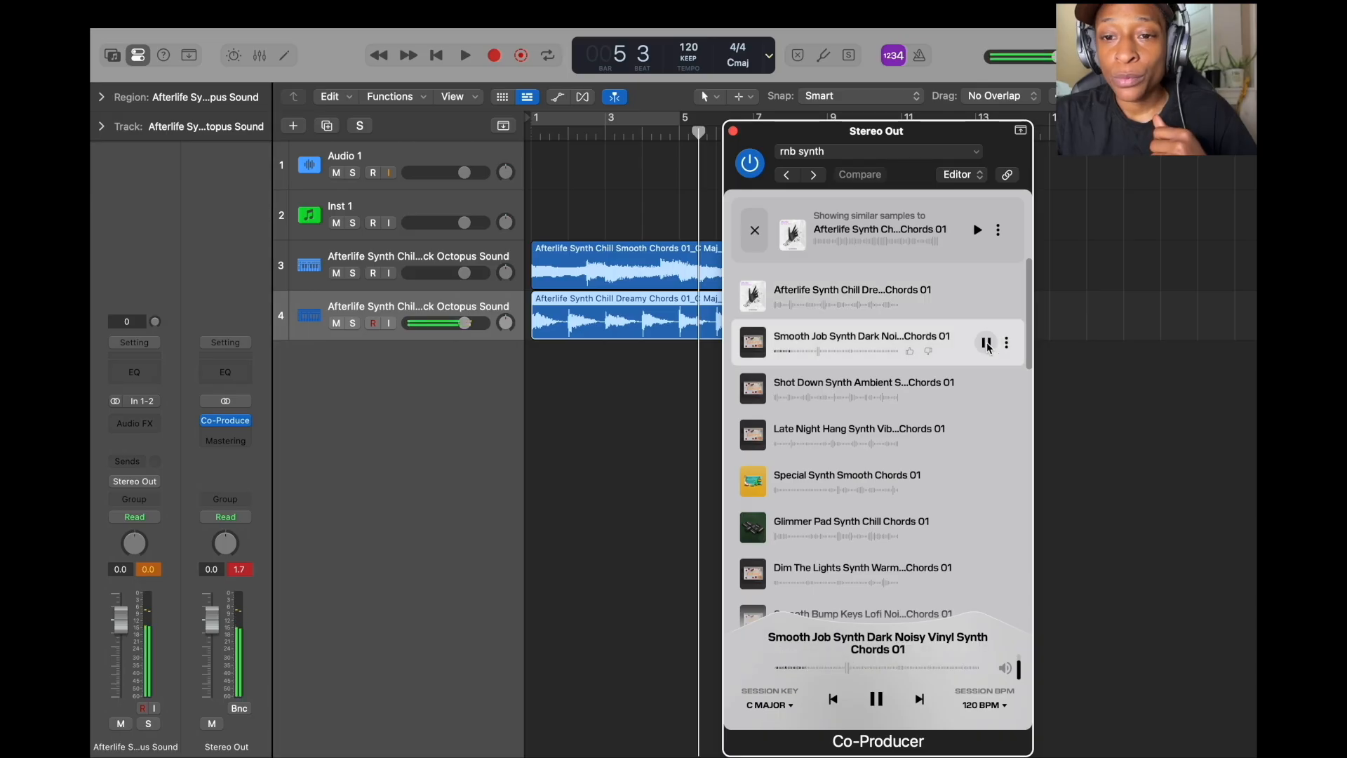
click(986, 343)
click(988, 390)
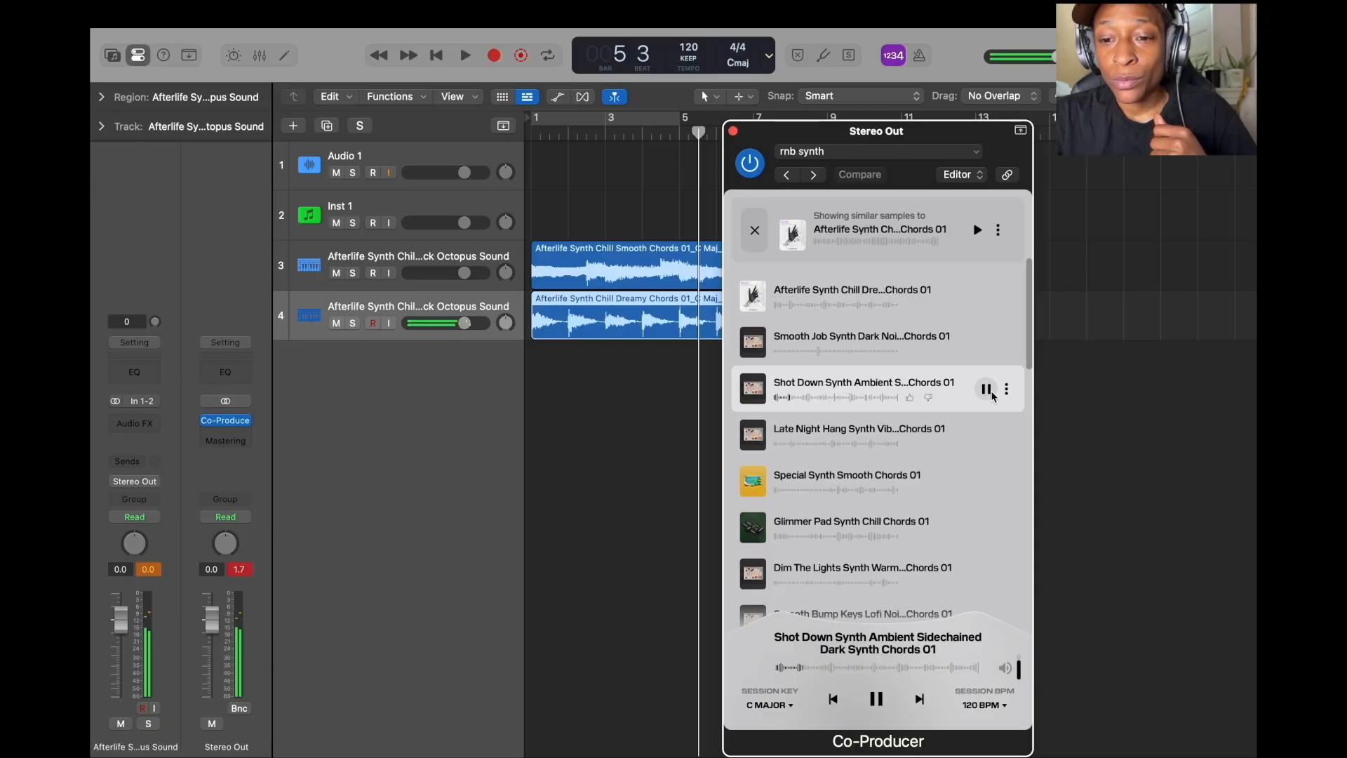
click(986, 390)
Add the Shot Down synth chords sample on a new track at bar 1 and audition it with the other tracks, looping bars 1 to 5
drag(980, 388, 531, 367)
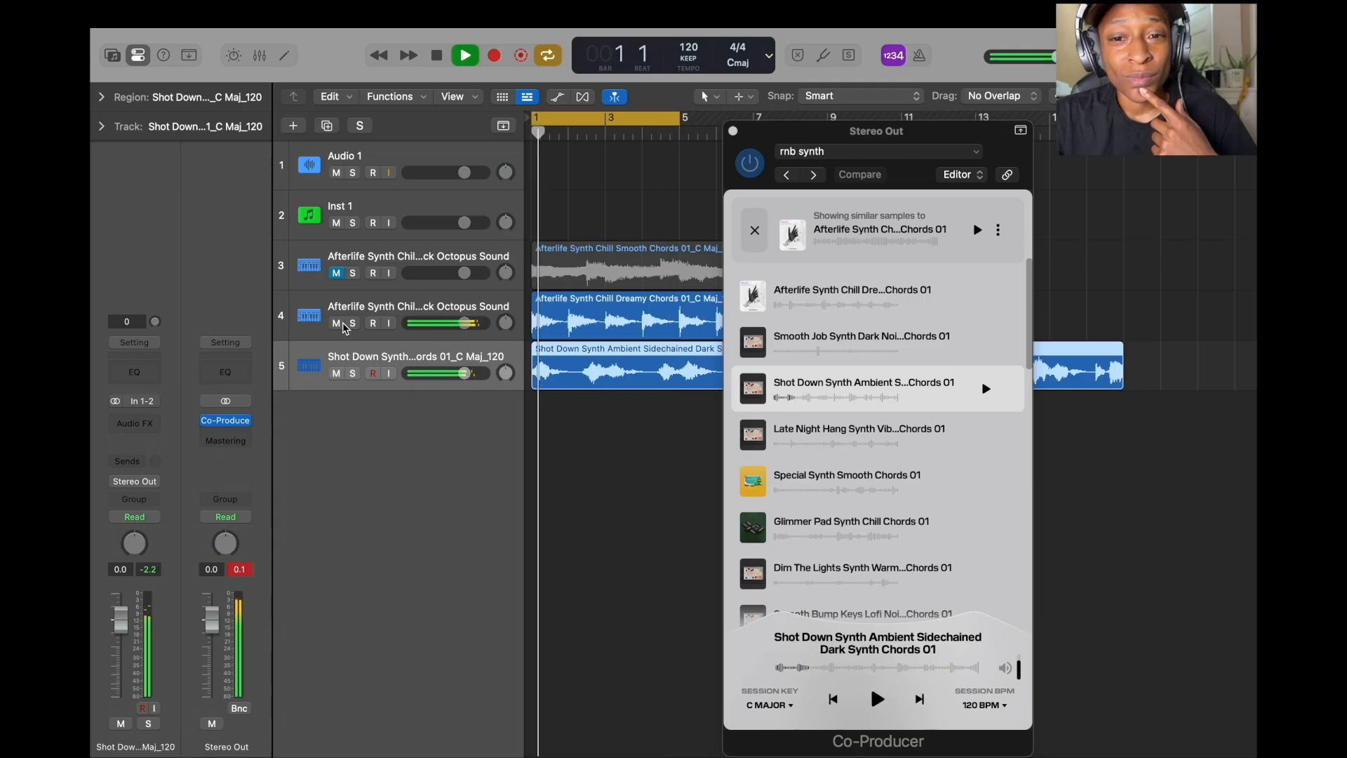
key(space)
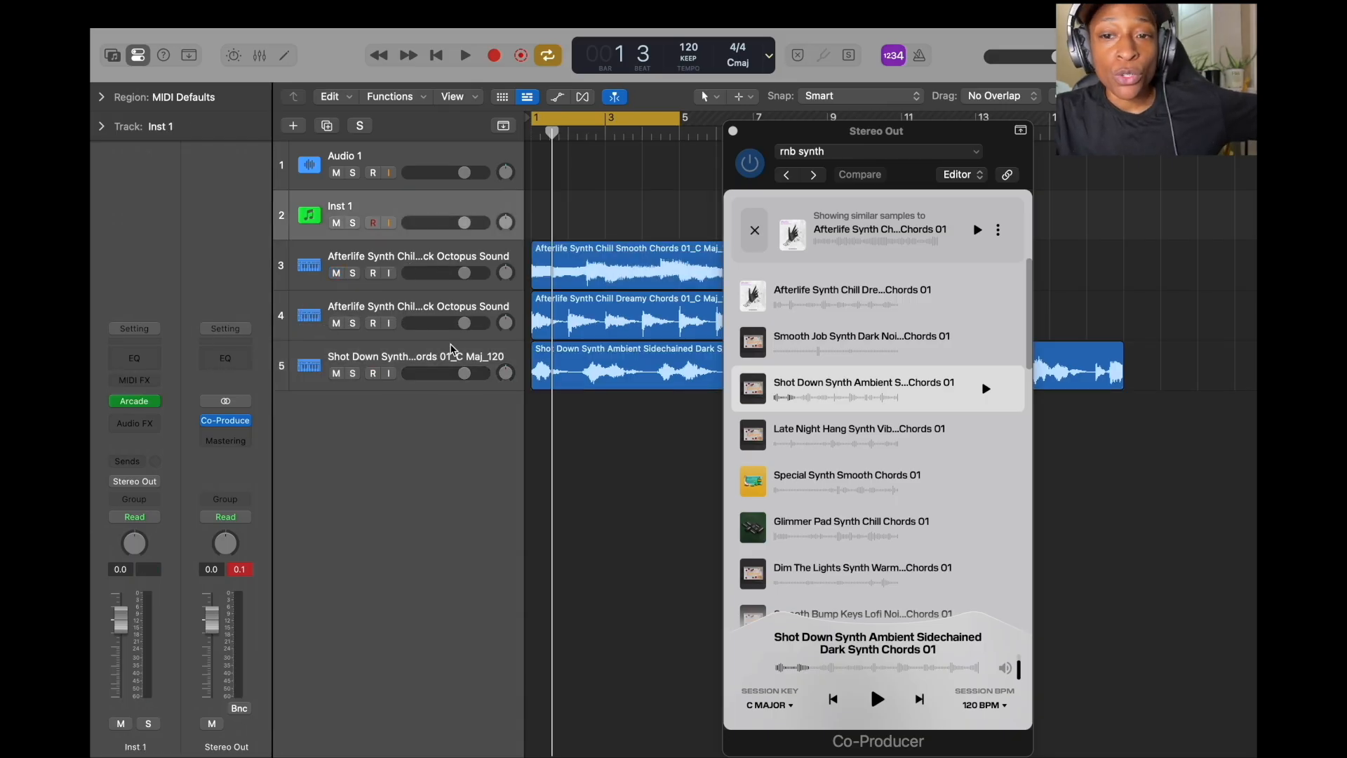
Generate a sampler in Arcade from Afterlife Synth Chill Smooth Chords 01 and open the Arcade instrument on the Inst 1 track
click(999, 231)
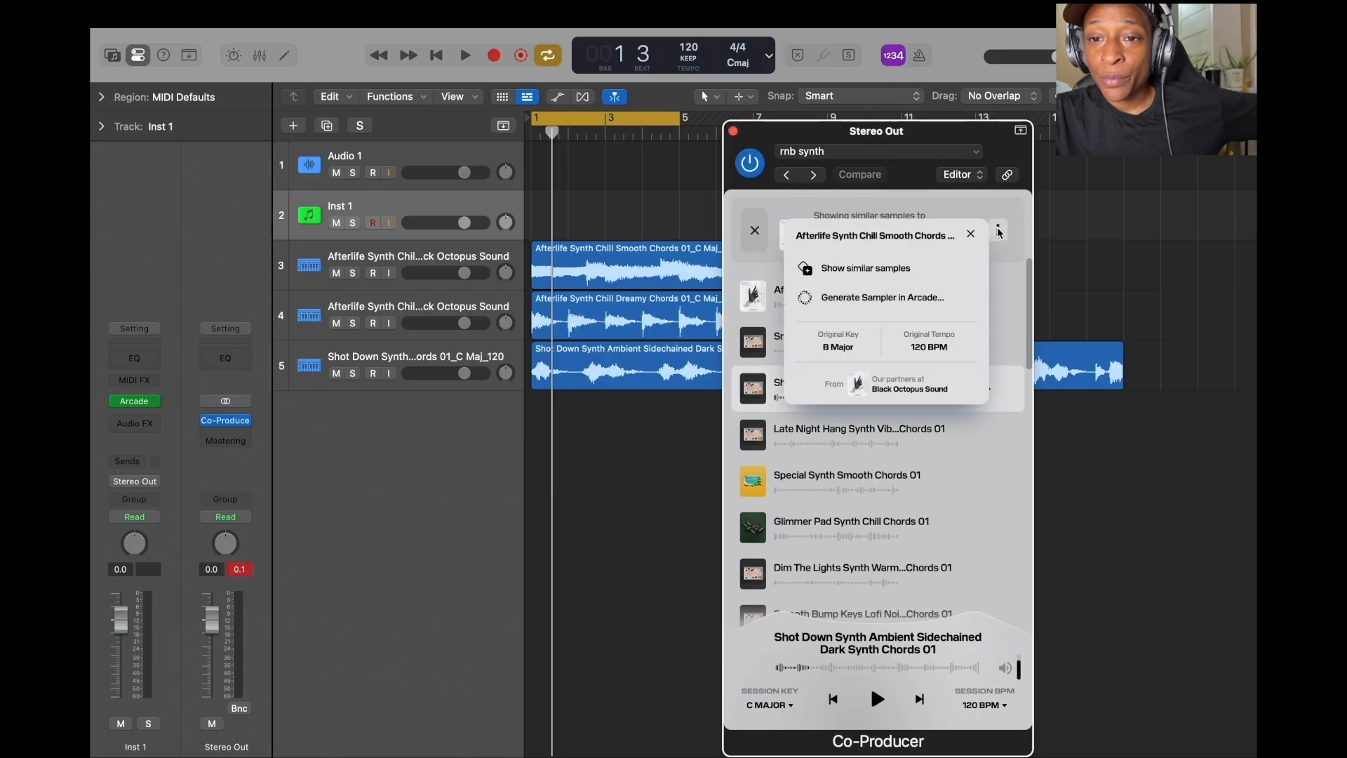
click(912, 301)
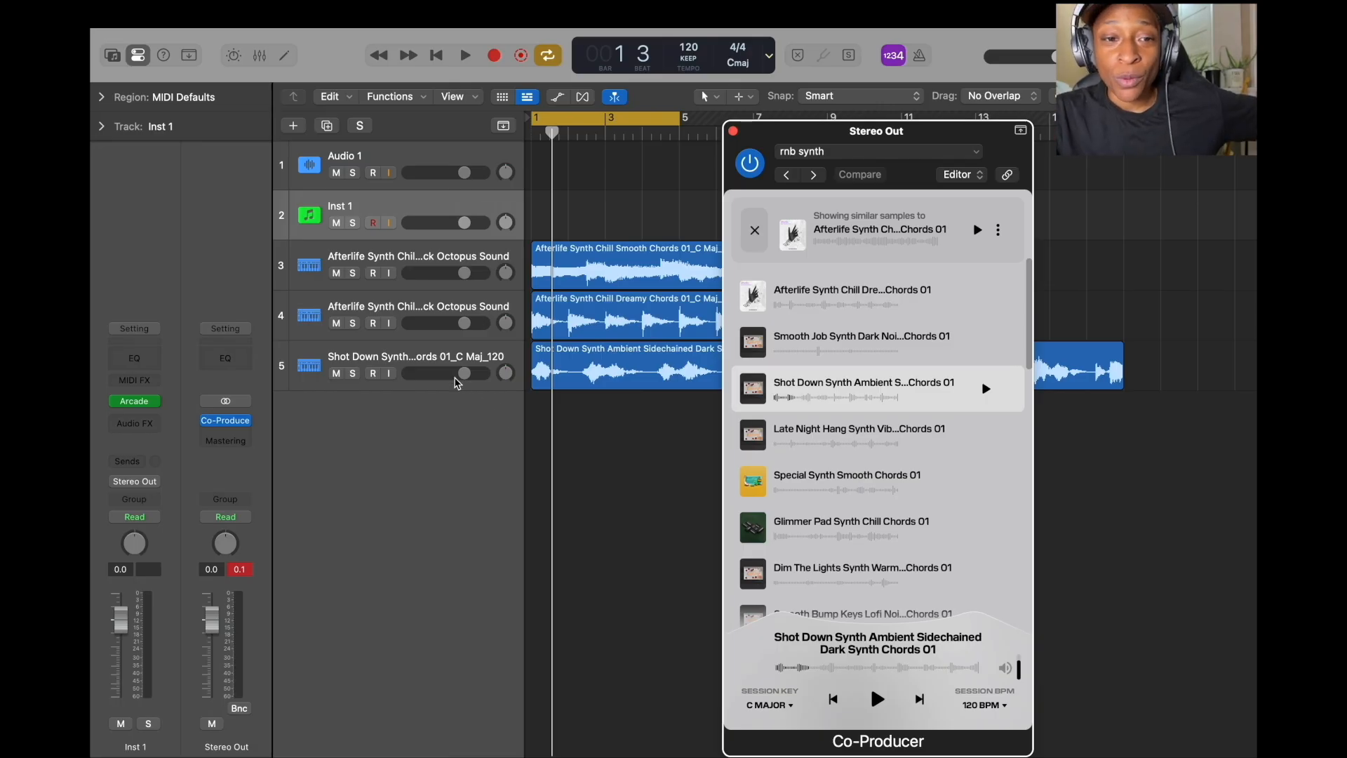
click(134, 401)
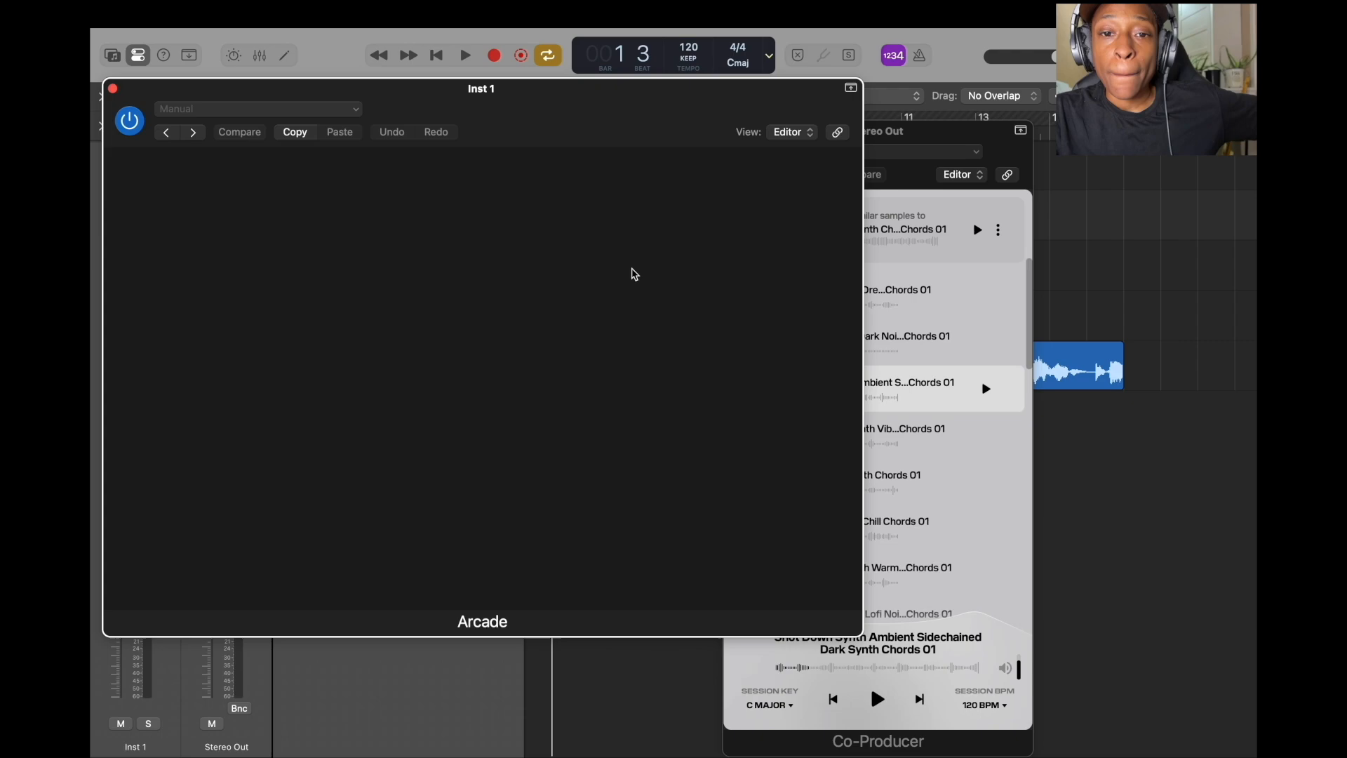
Show Arcade's imported samples beside Co-Producer and import Afterlife Synth Chill Smooth Chords 01 from Co-Producer
click(160, 257)
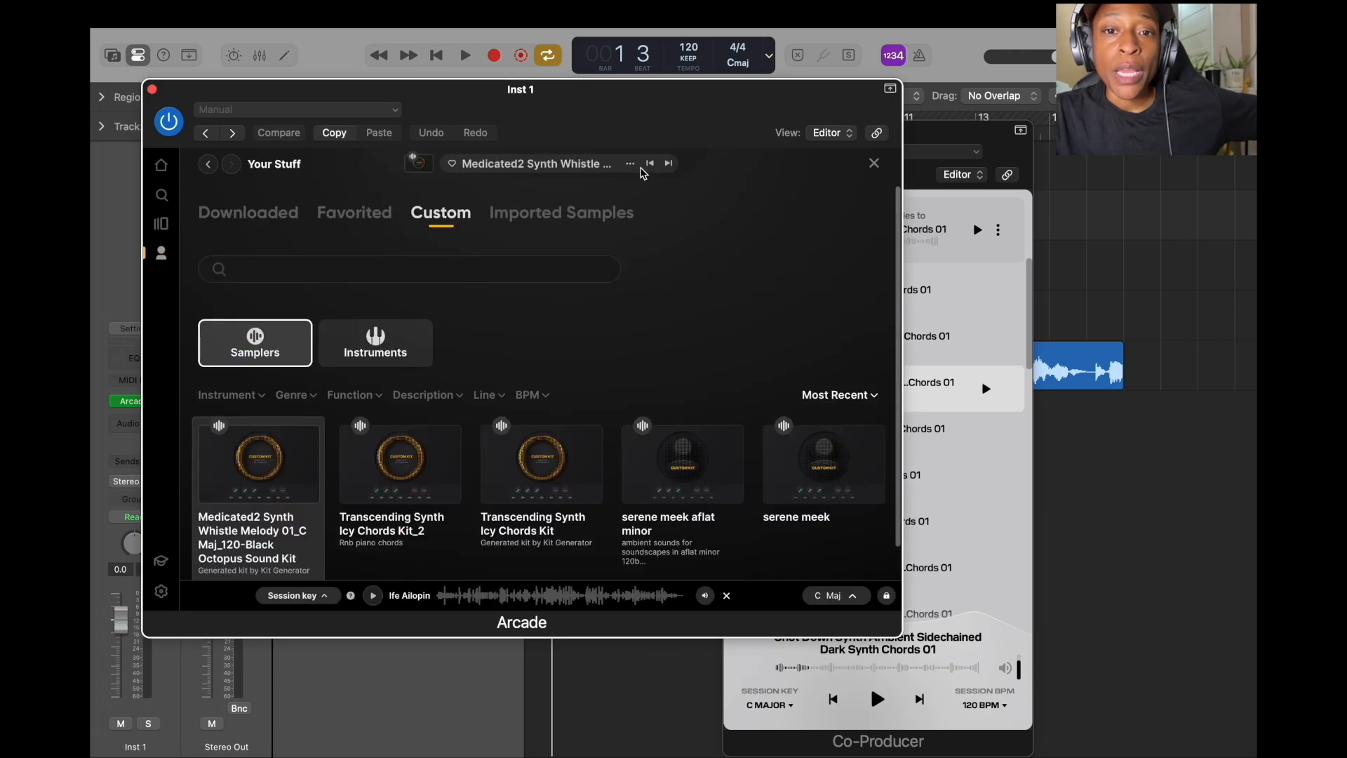
click(565, 213)
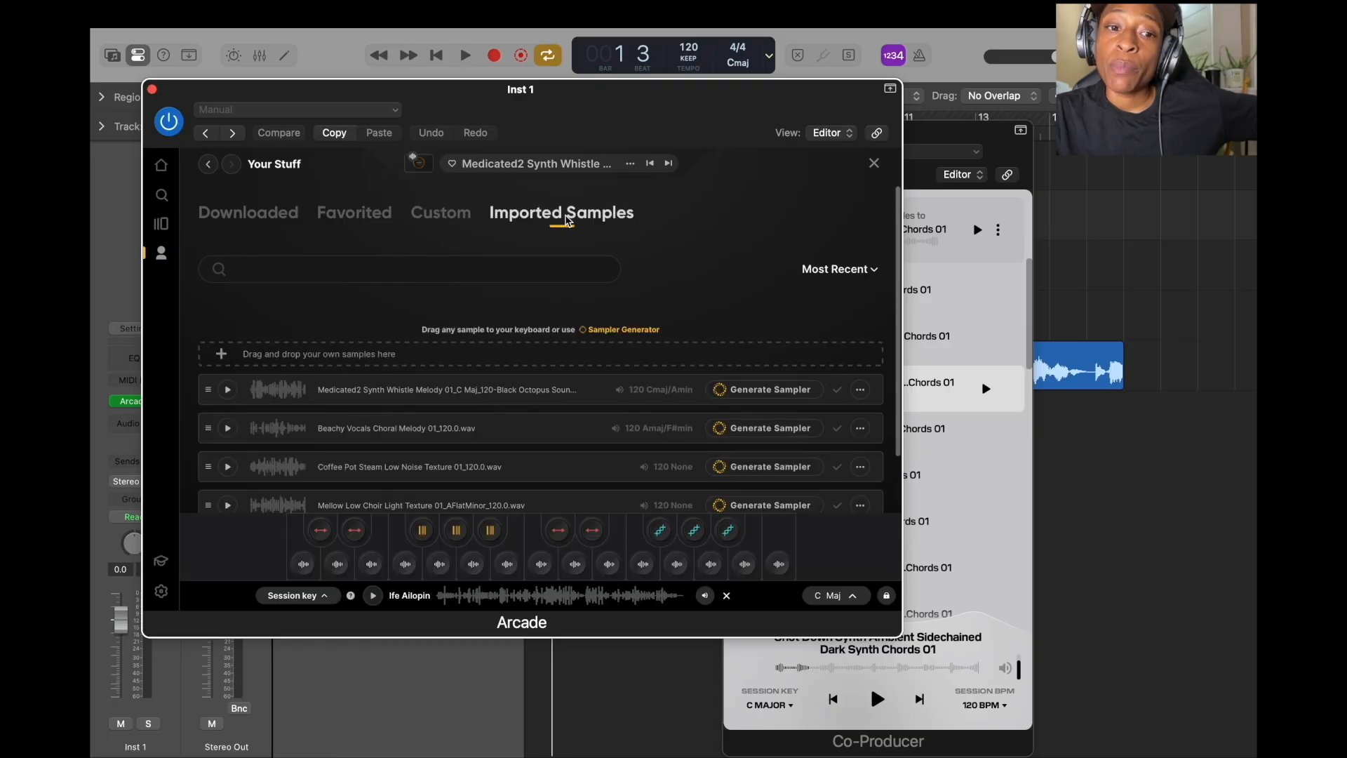
click(985, 137)
drag(985, 137, 1167, 137)
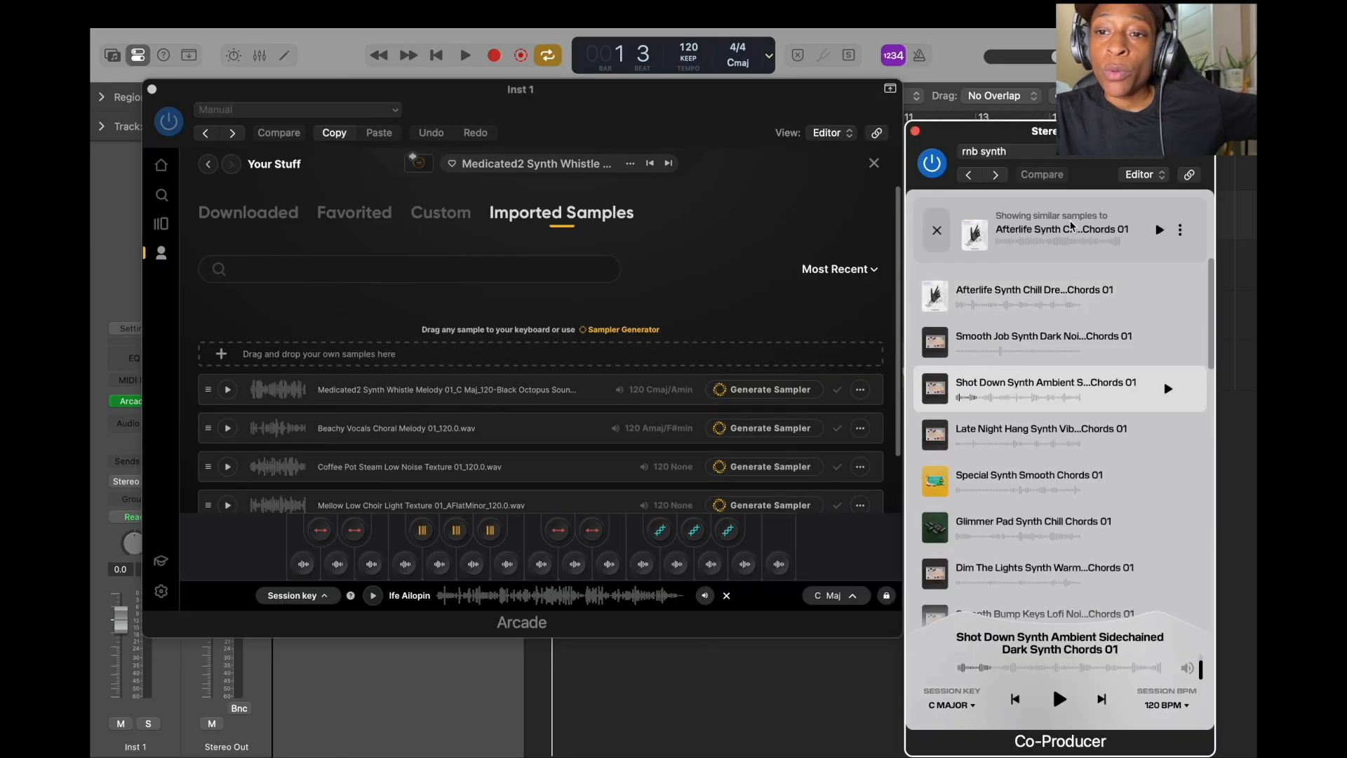
drag(1052, 229, 520, 357)
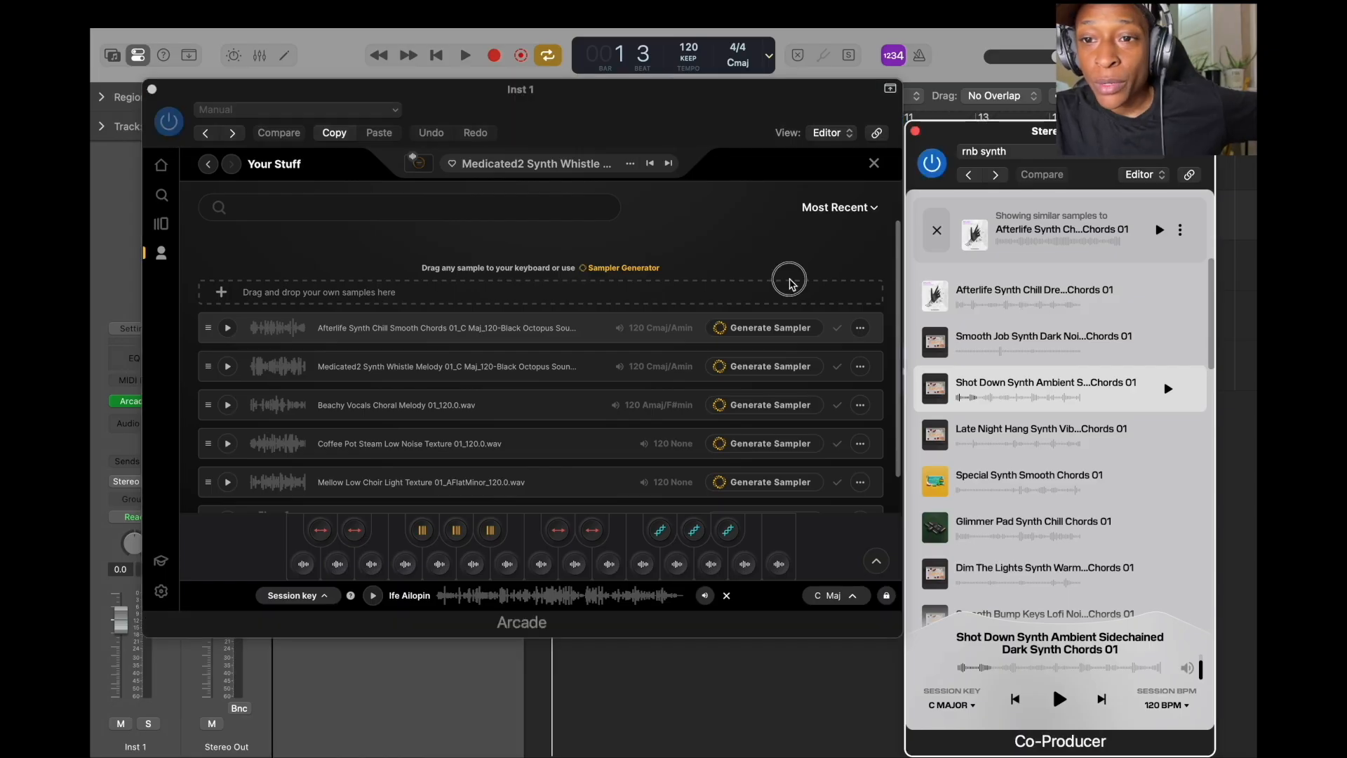
Import Afterlife Synth Chill Dreamy Chords 01 and Shot Down Synth Ambient Sidechained Dark Synth Chords 01 into Arcade
drag(991, 305, 589, 312)
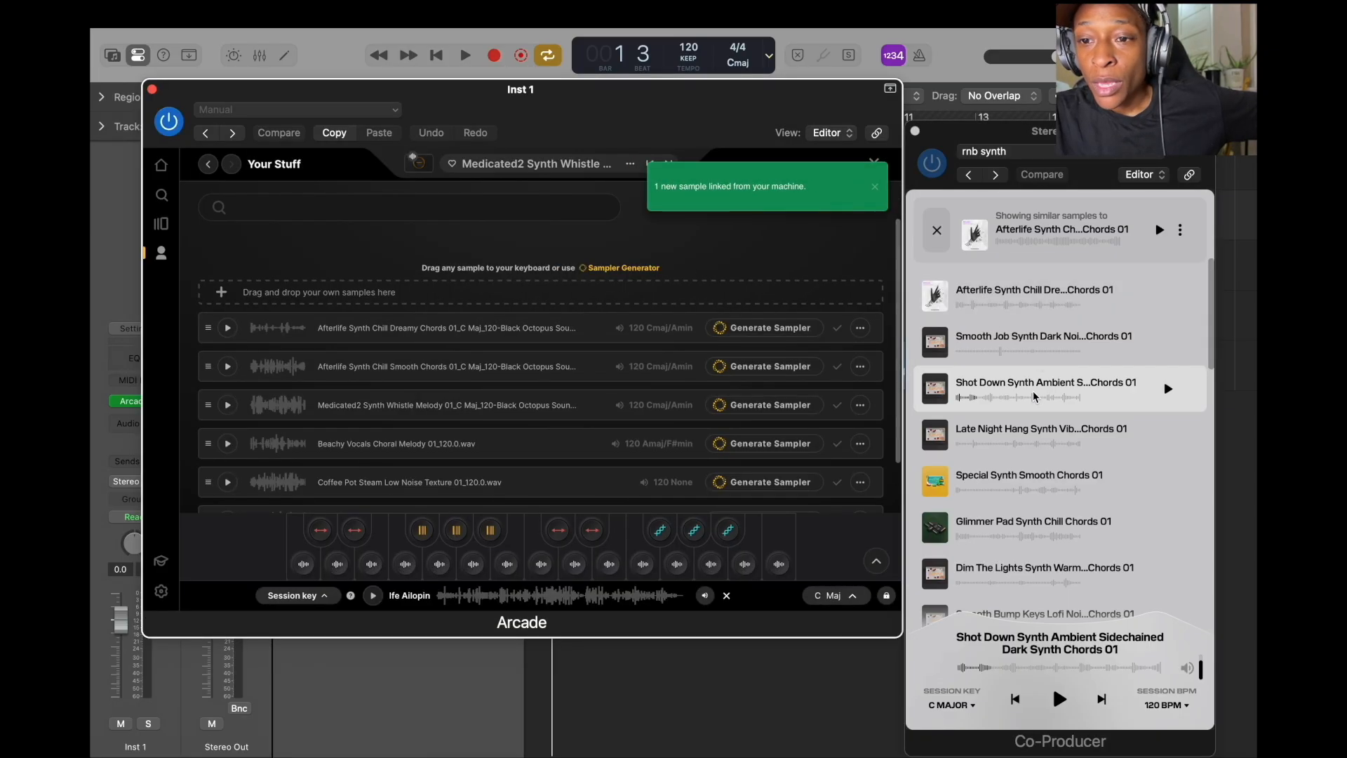
click(949, 397)
drag(949, 397, 579, 307)
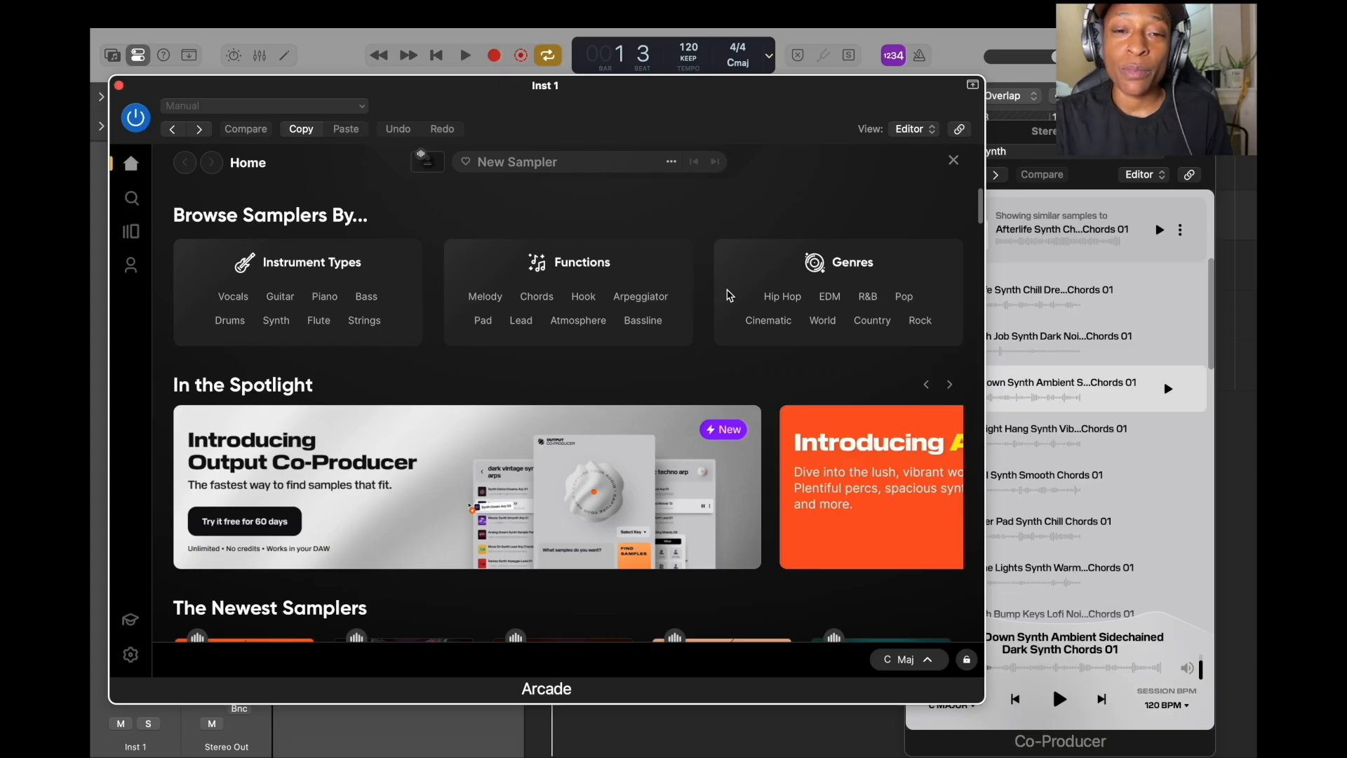
Create a new empty sampler in Arcade
click(673, 165)
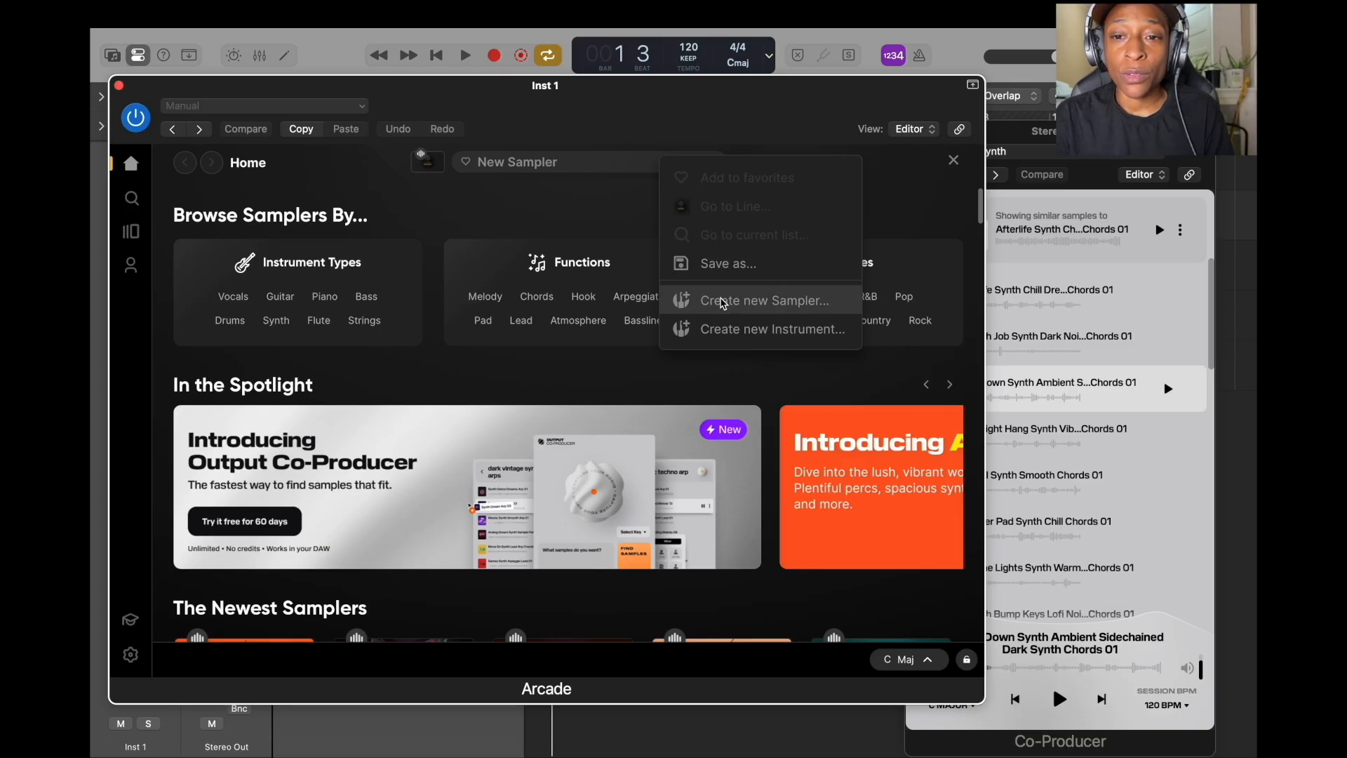
click(723, 303)
click(672, 472)
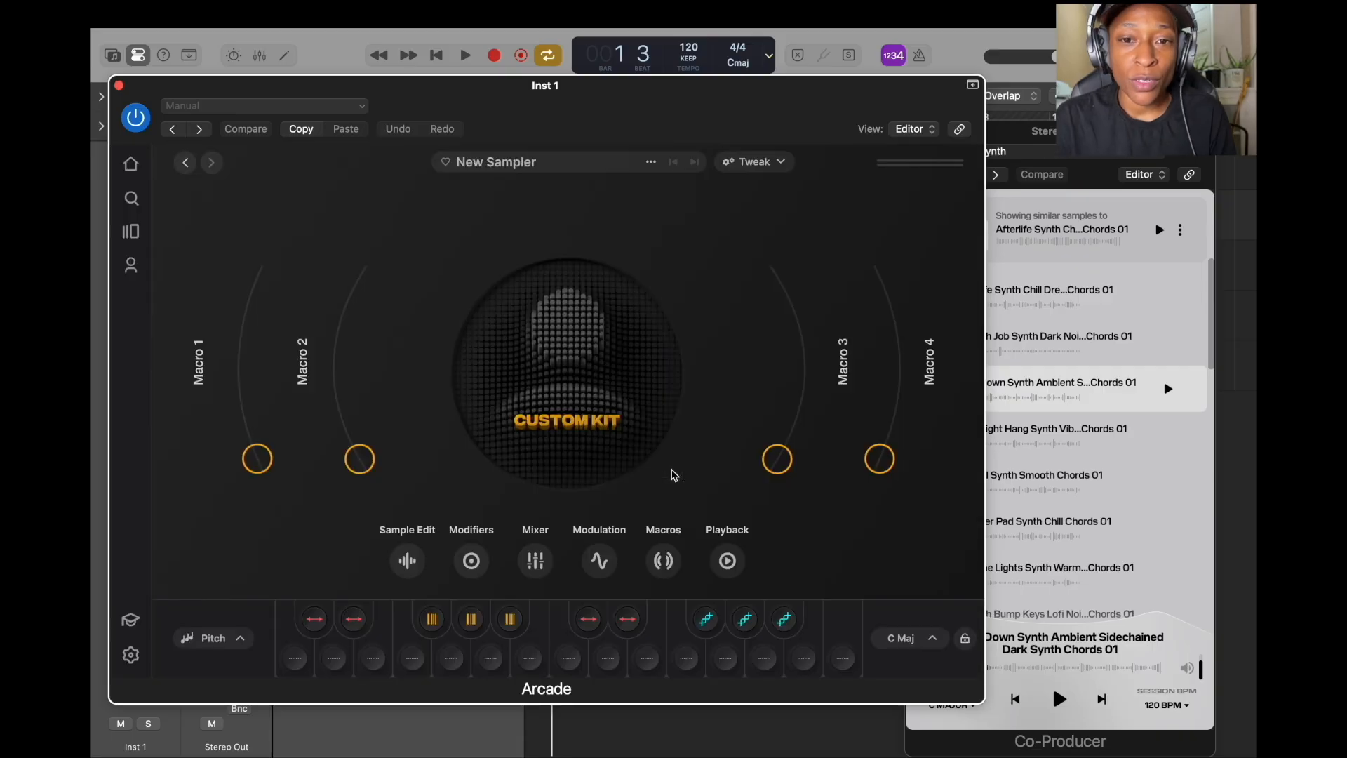
Load Afterlife Synth Chill Smooth Chords 01 and similar Co-Producer synth chord samples onto the sampler's first three white keys
click(993, 302)
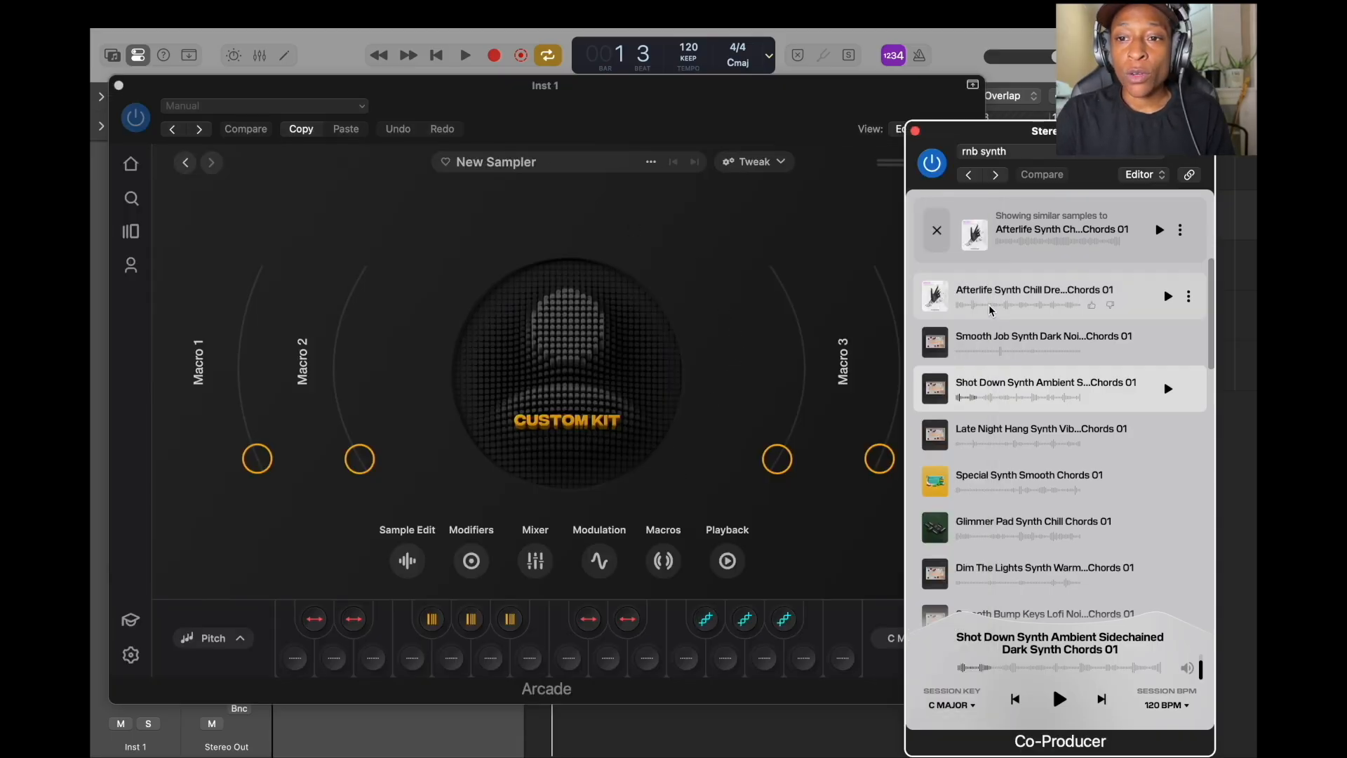
drag(1043, 239, 302, 663)
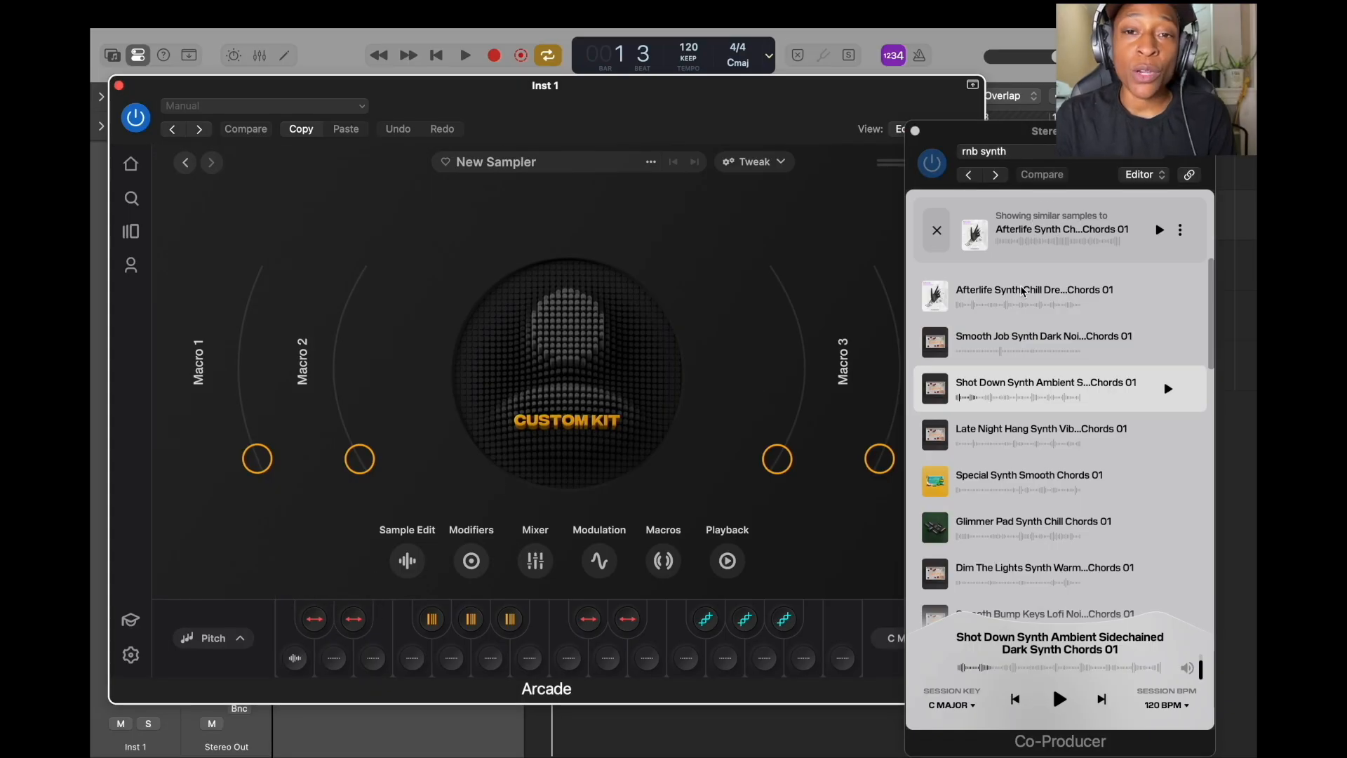
drag(970, 301, 334, 659)
drag(983, 300, 376, 664)
Preview Late Night Hang Synth Vibey Noisy Melodic Synth Chords 01 and load it onto the sampler's fourth white key
click(1168, 435)
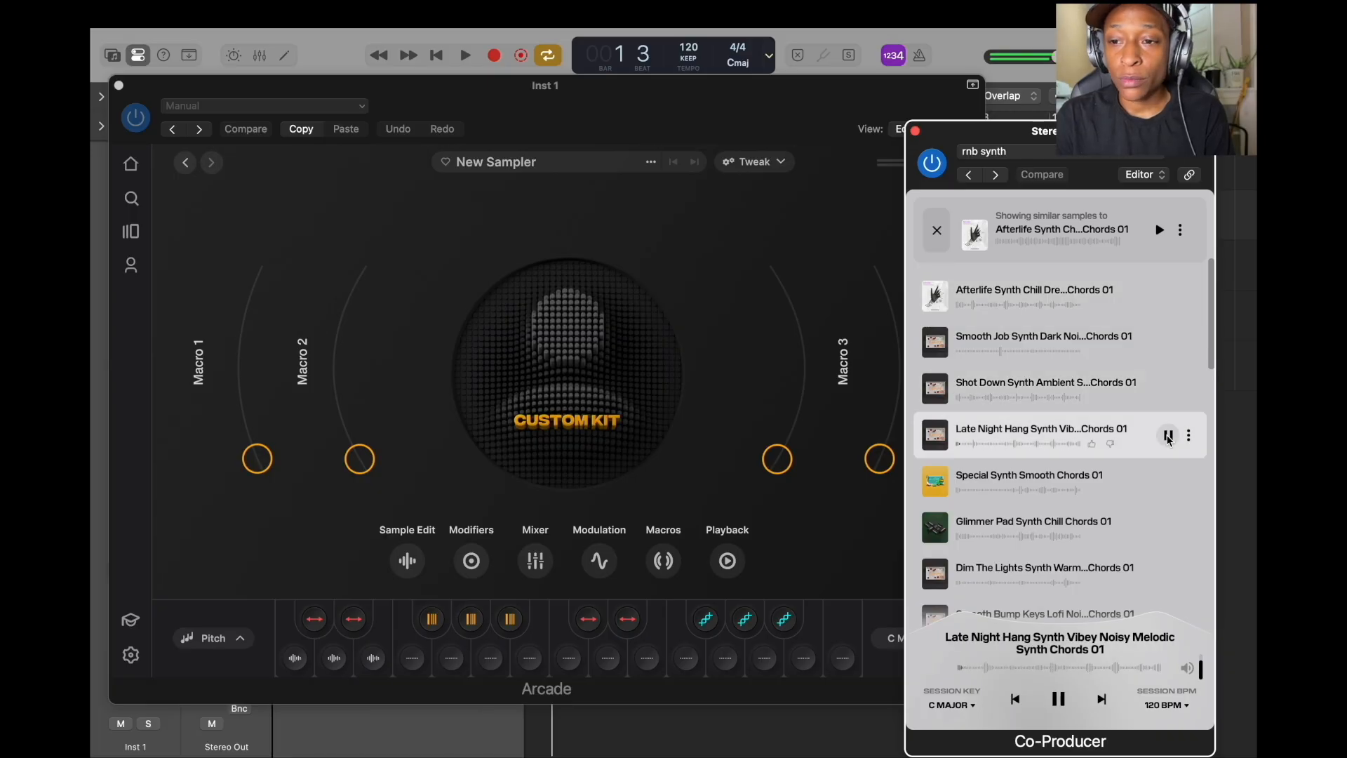
click(1168, 436)
drag(1167, 433, 414, 665)
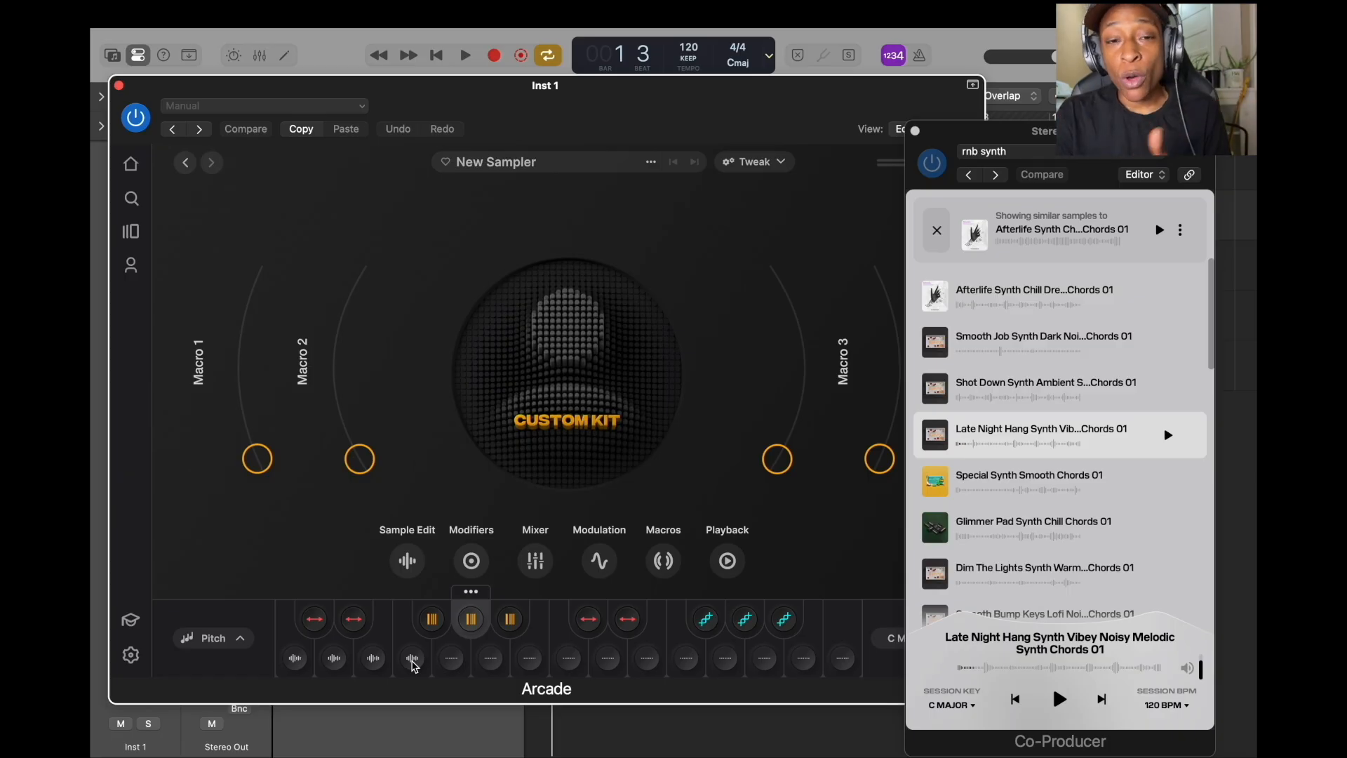
Save the sampler as "Rnb synth chord progression" with the description "Original Key Bmaj but in Cmaj/amin 120bpm"
click(651, 162)
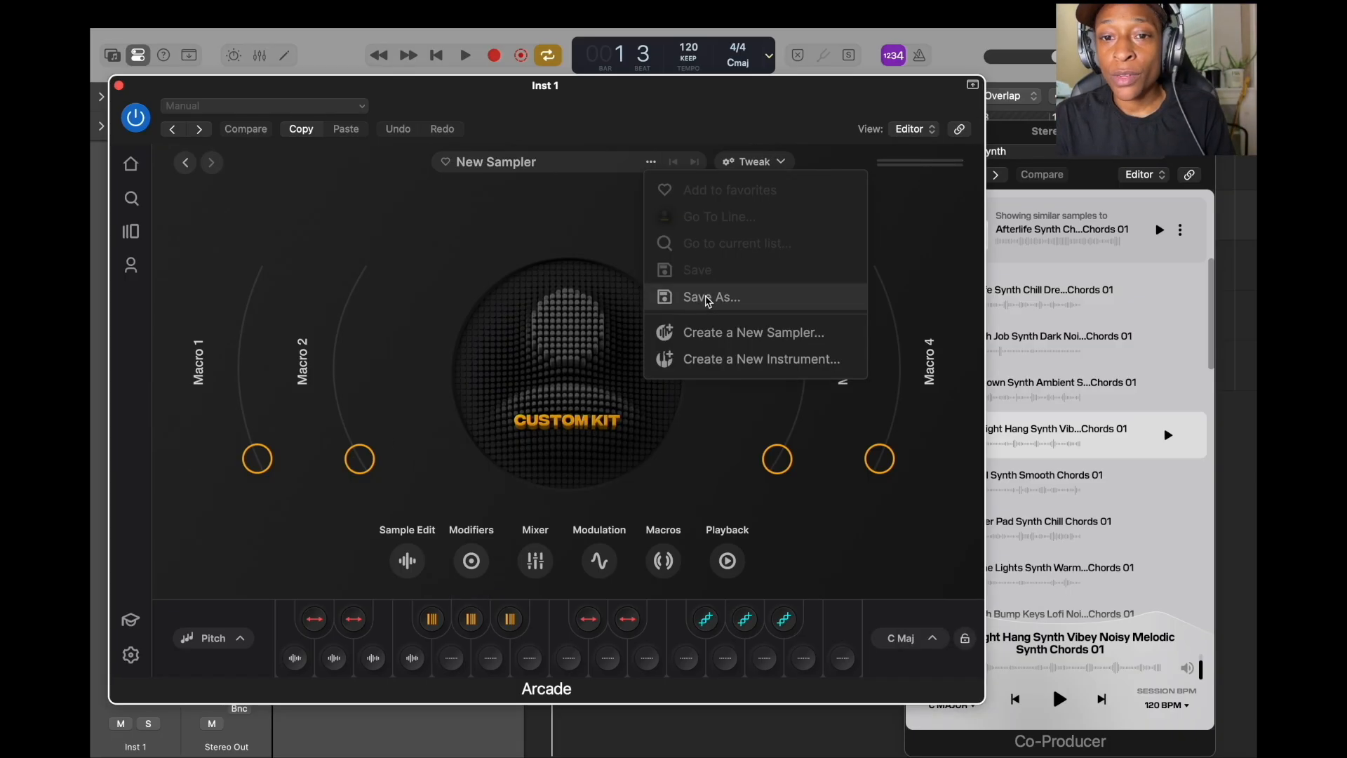
click(708, 299)
triple_click(440, 301)
text(Rnb)
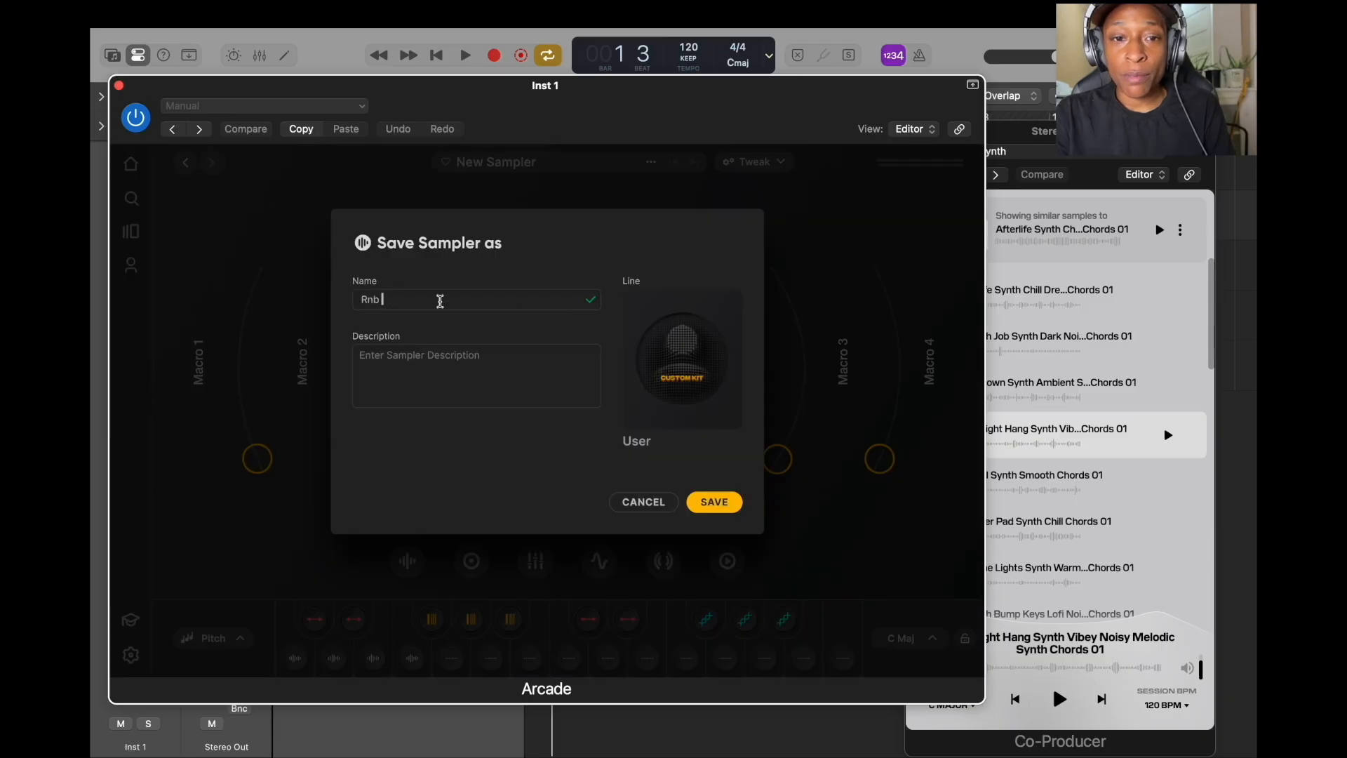
text( synth )
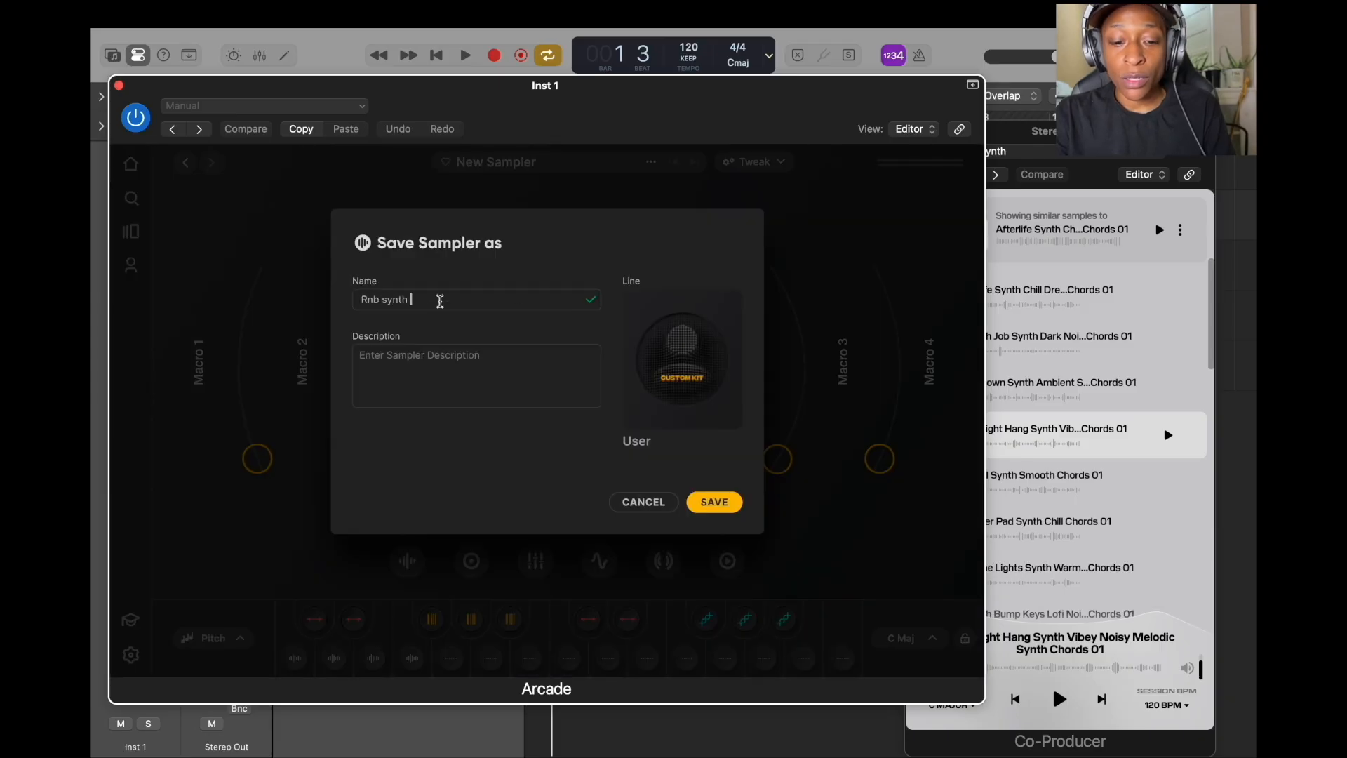
text(chord progresion)
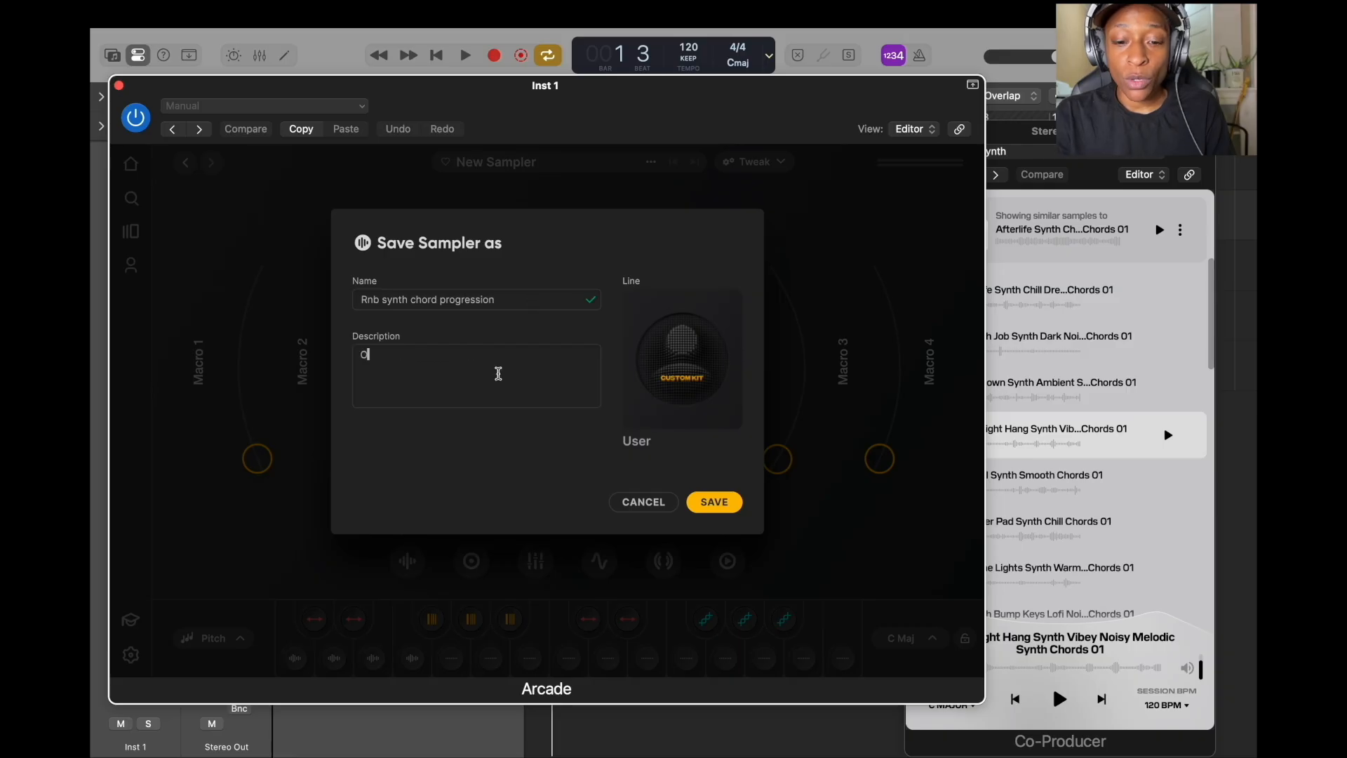
text(Key Bmaj but in Cmaj/amin)
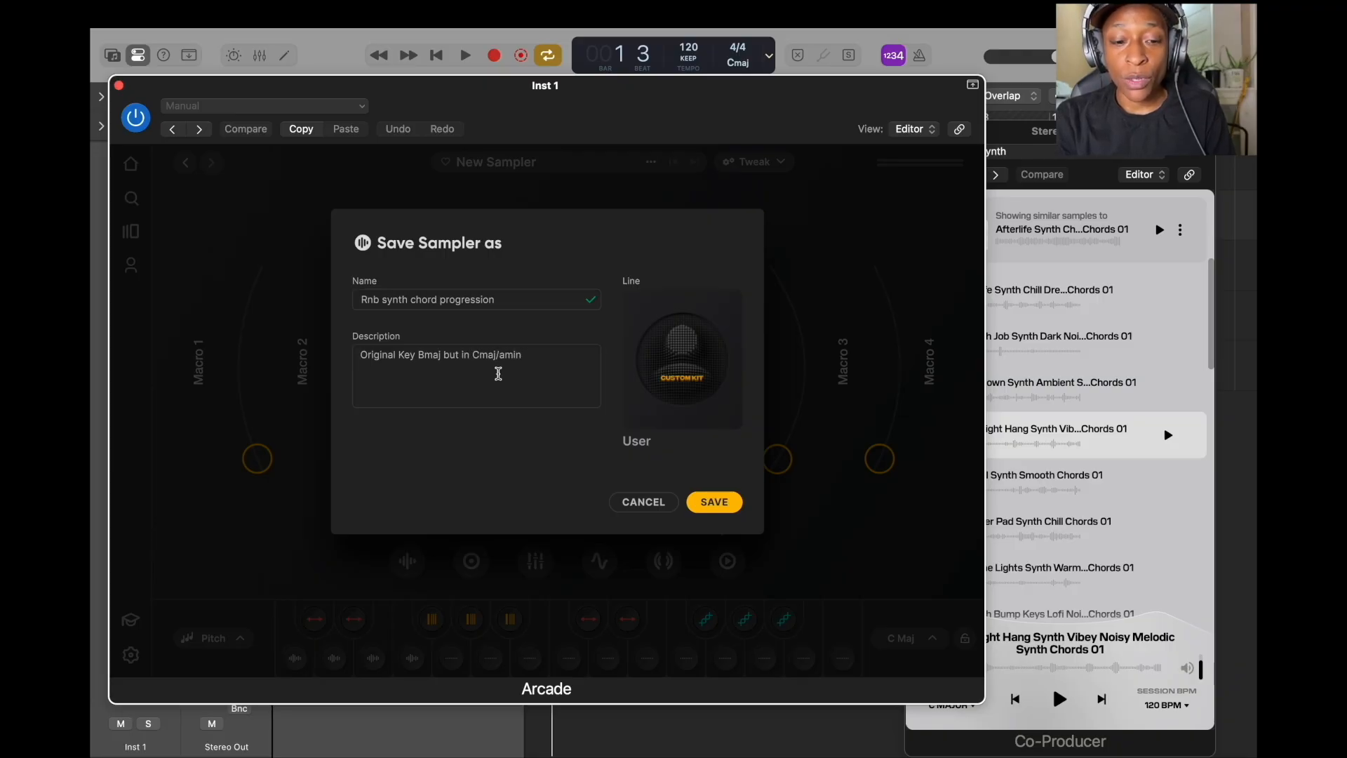
text(bpm)
click(516, 299)
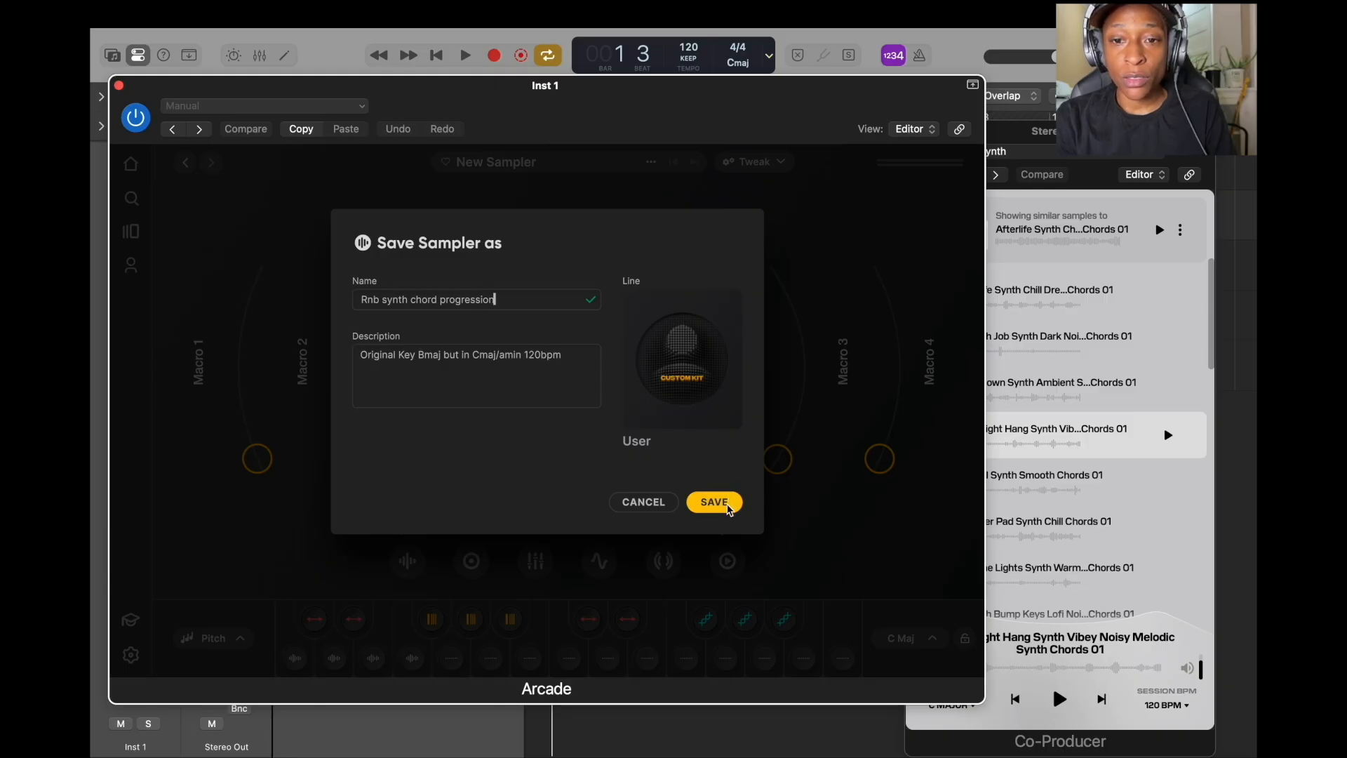
click(727, 507)
Examine the custom samplers in Your Stuff for the saved Rnb synth chord progression kit
click(139, 267)
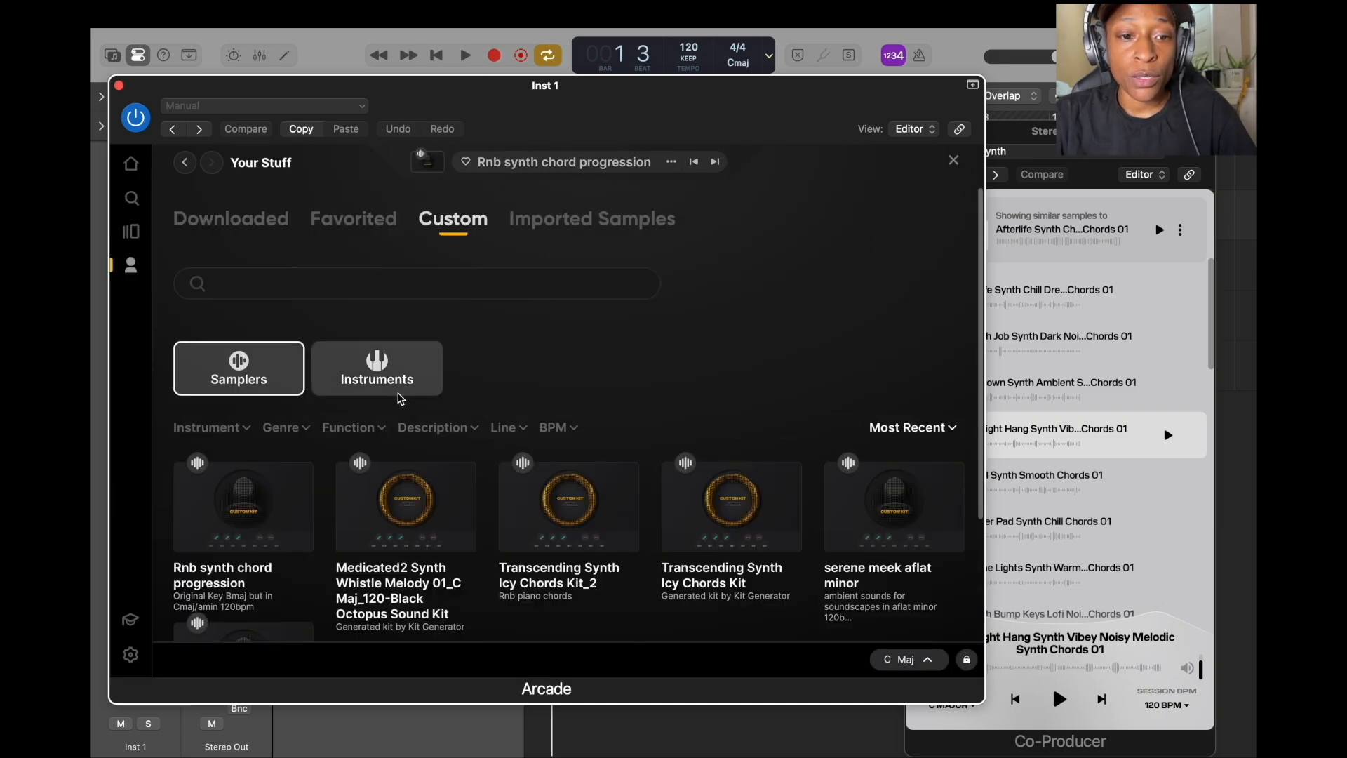
scroll(400, 399, down, 2)
mouse_move(210, 455)
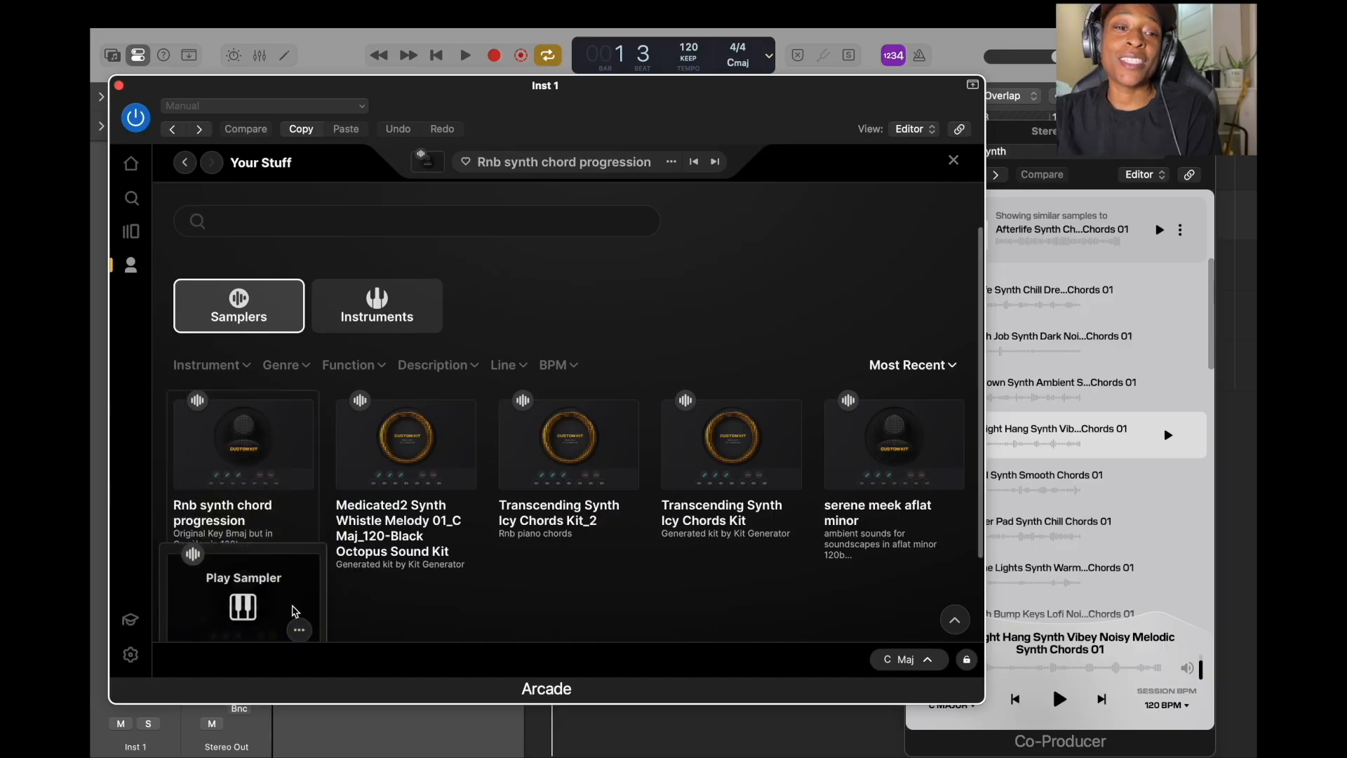
mouse_move(388, 436)
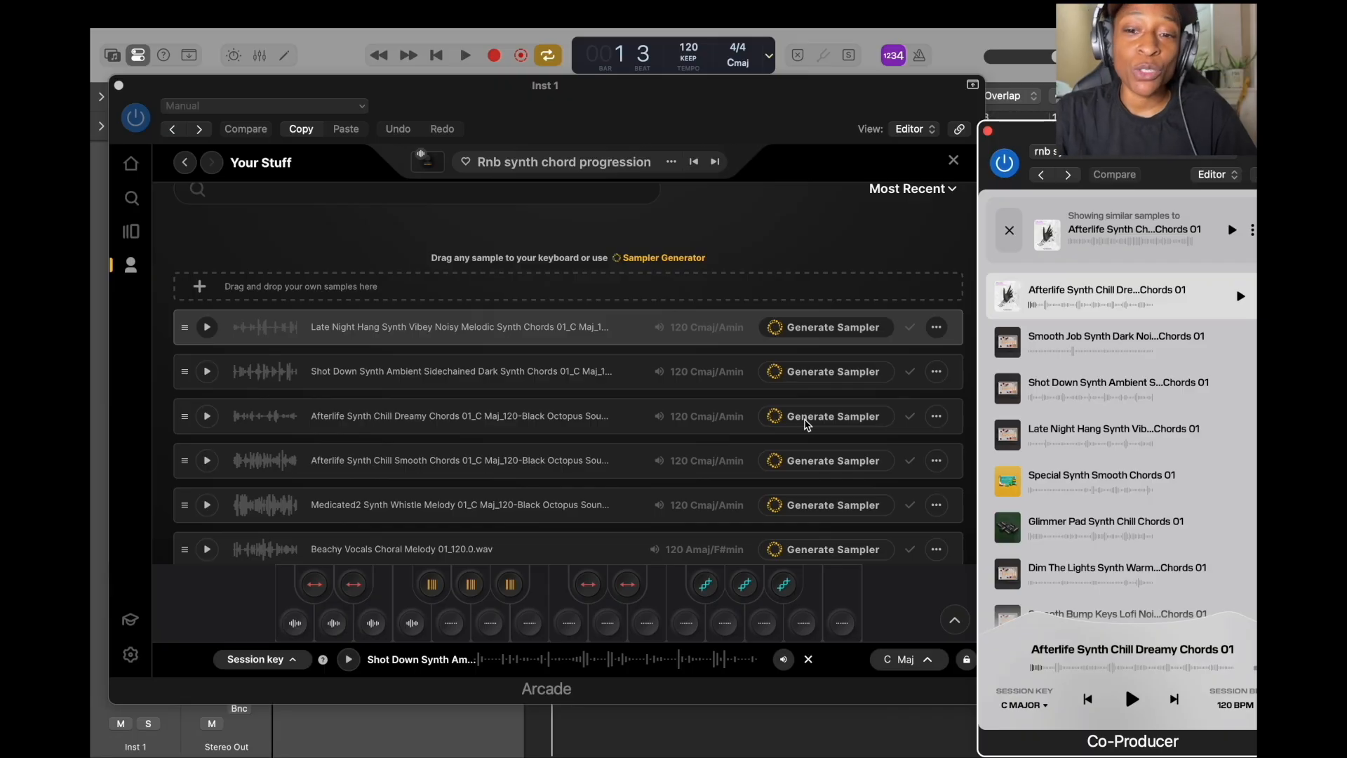
Preview the imported Afterlife Synth Chill Smooth Chords 01, generate a sampler from it and apply the Spatial Expanse FX preset
click(207, 460)
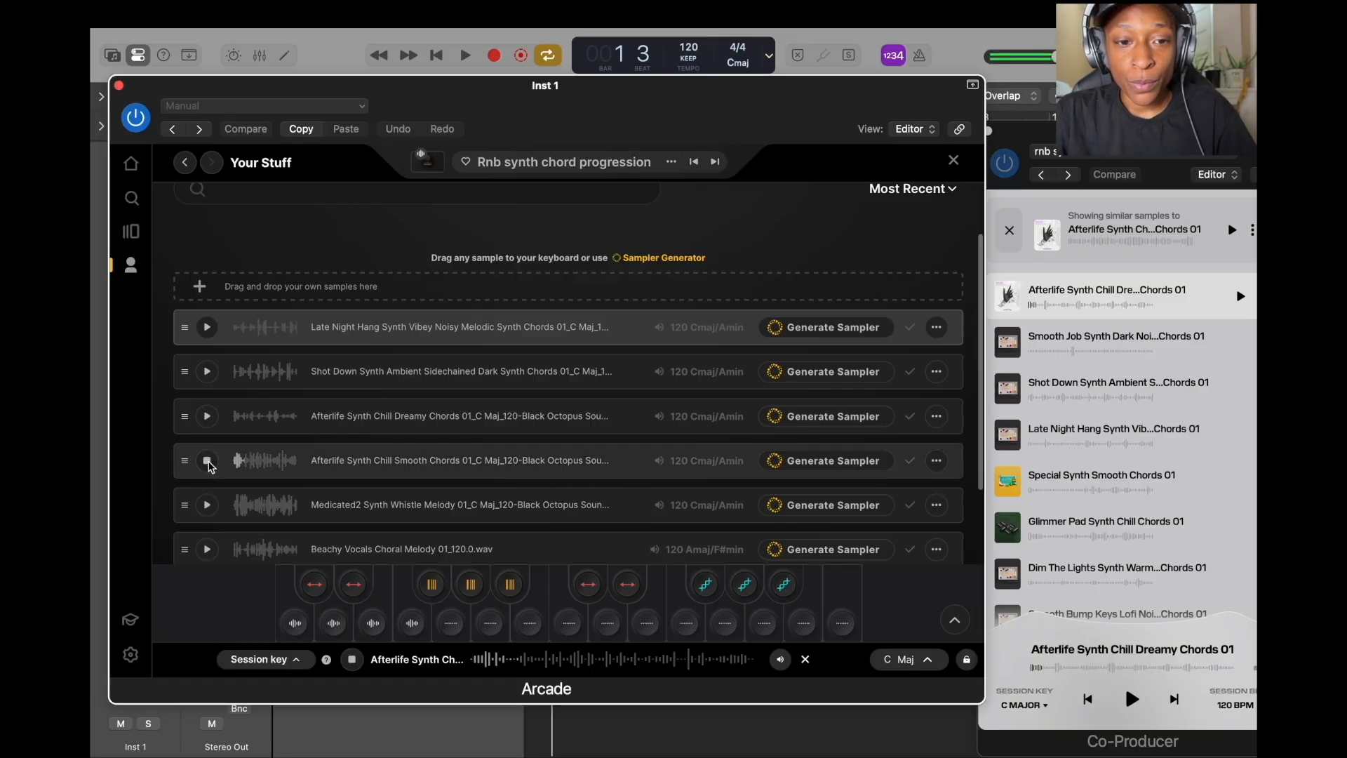
click(208, 462)
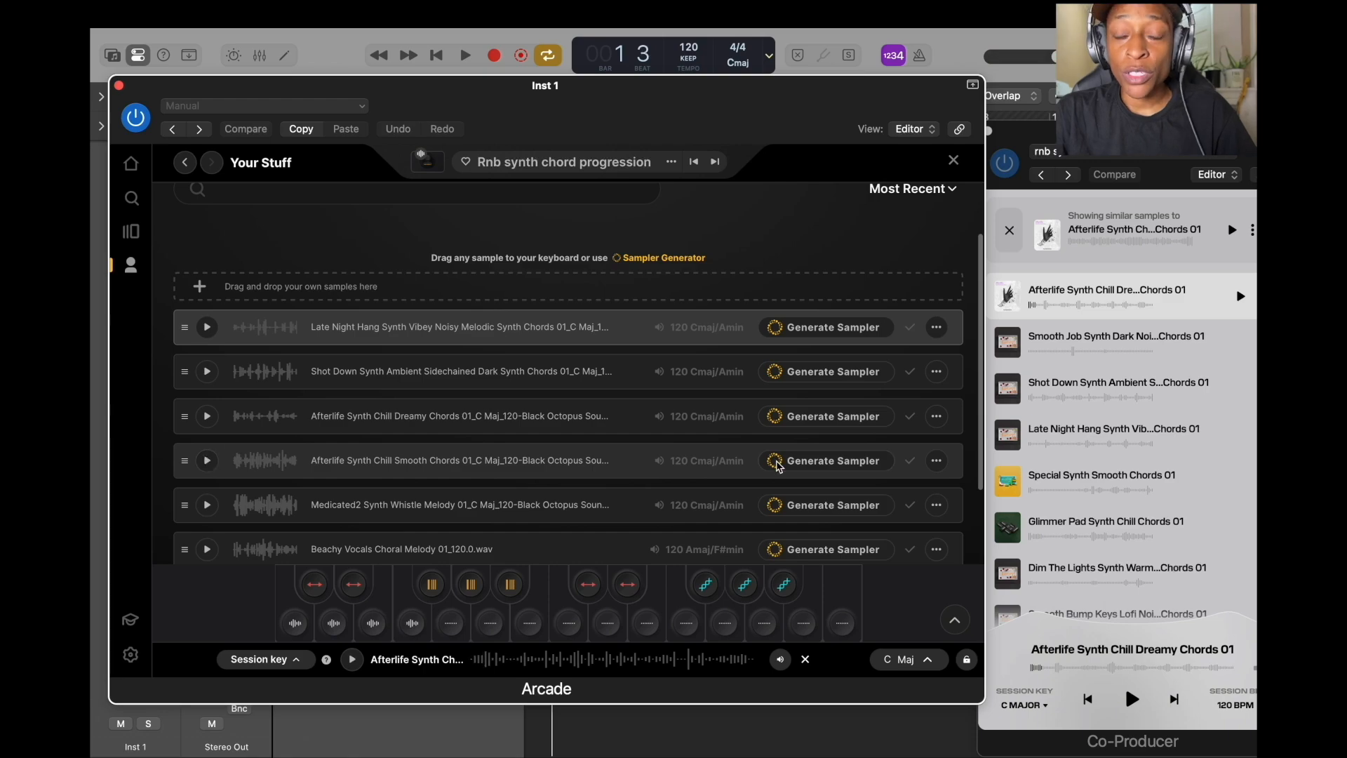
click(778, 464)
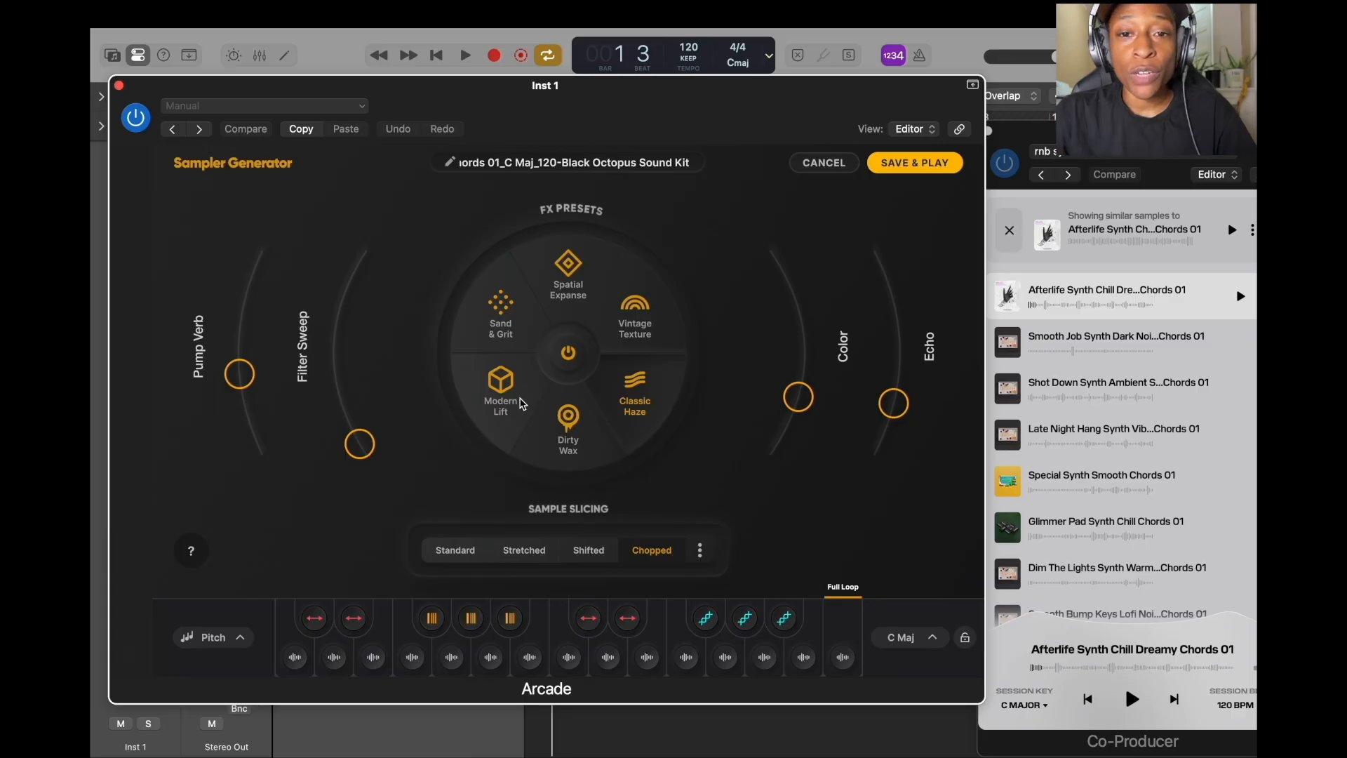
click(570, 279)
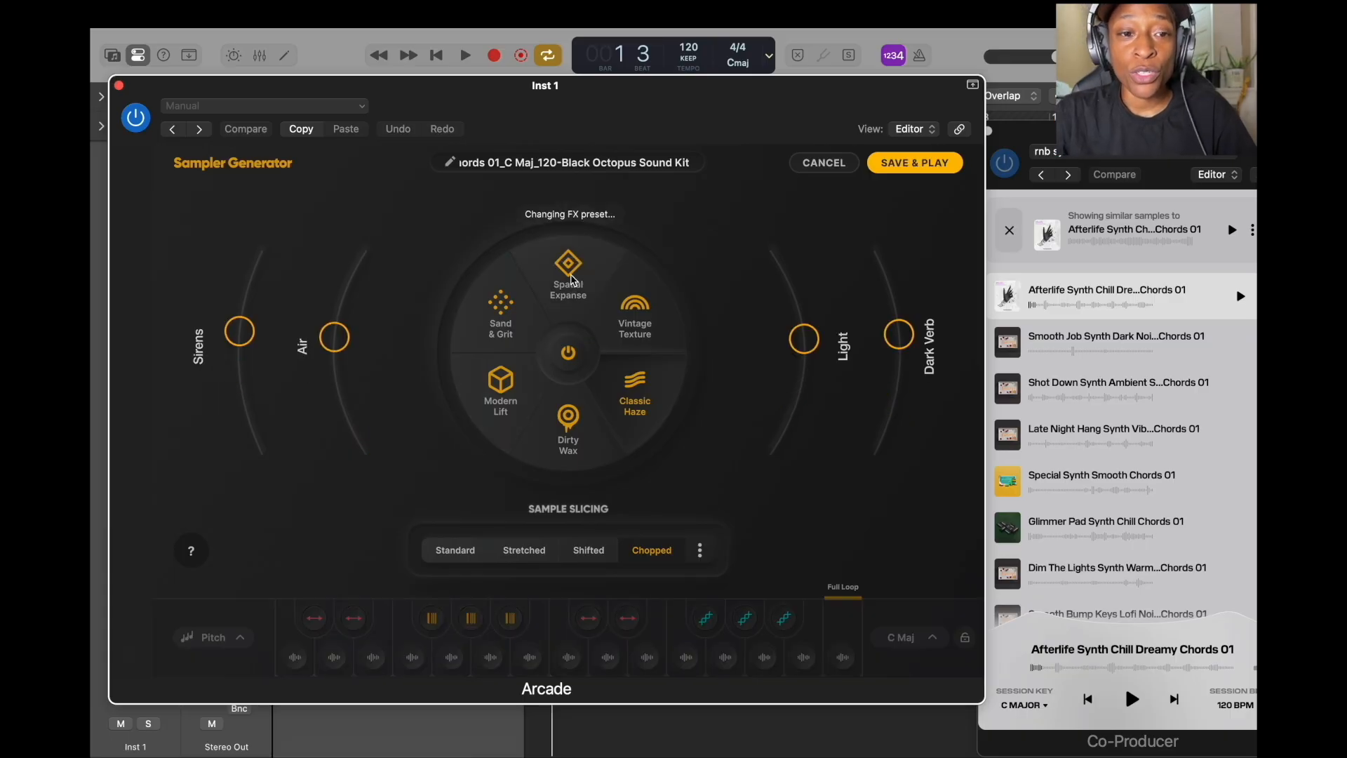
Try the Stretched, Shifted and Standard sample slicing modes, auditioning the first three white keys in Standard
click(524, 550)
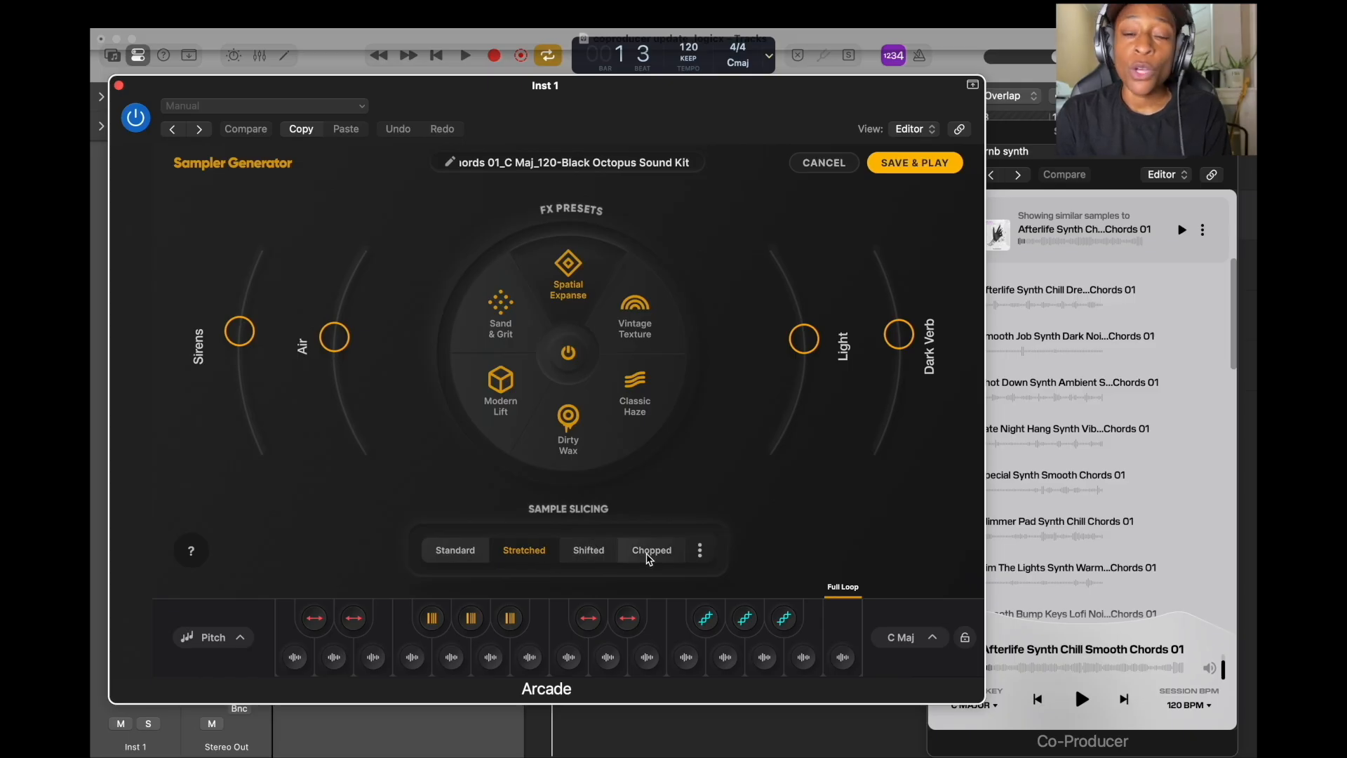
click(590, 553)
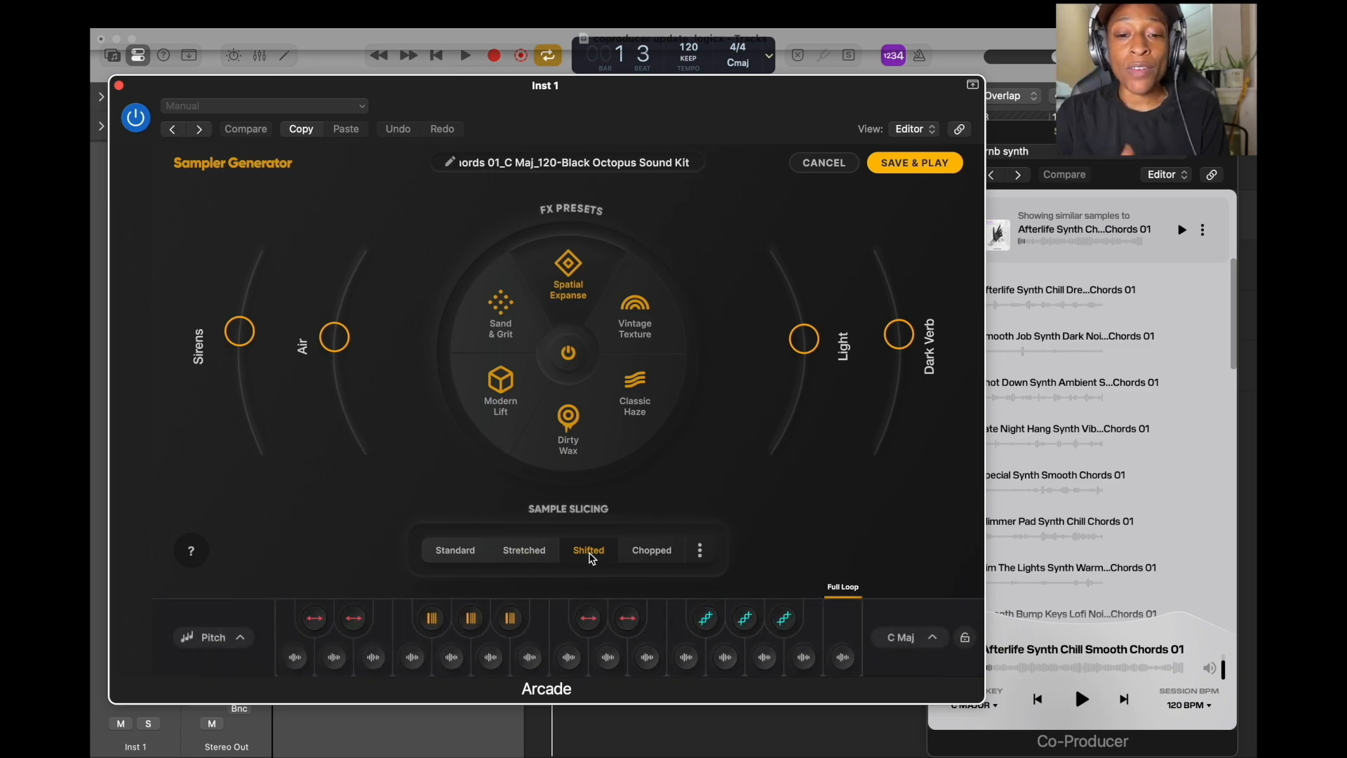
click(449, 554)
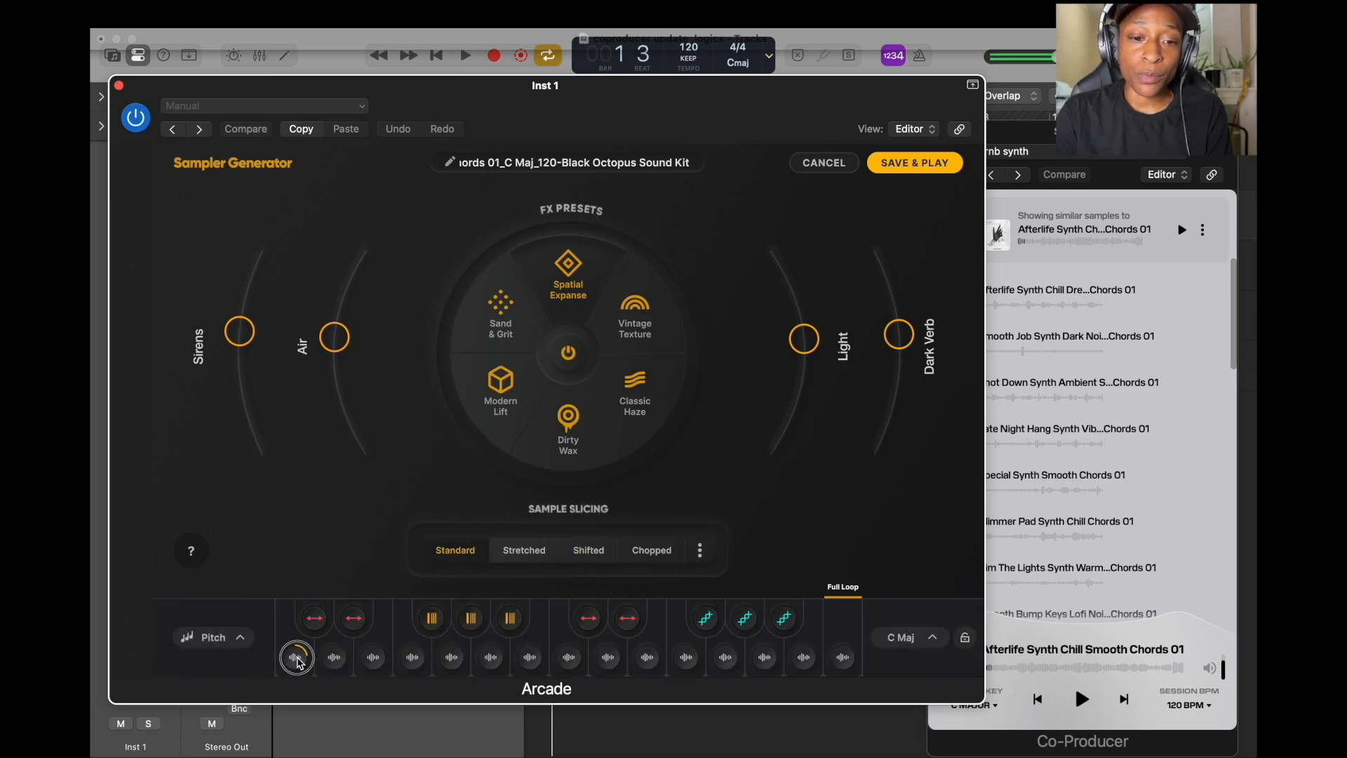
click(331, 658)
click(374, 658)
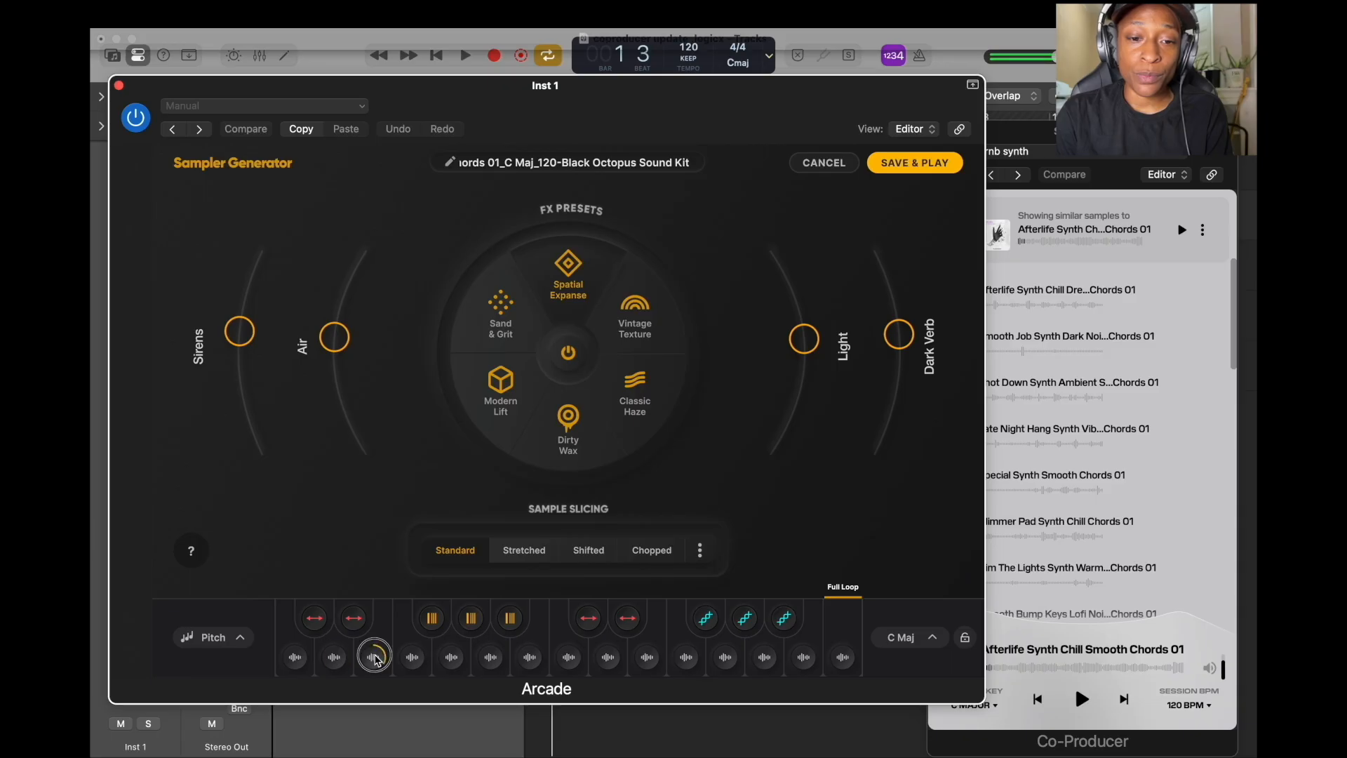
Set the sample slicing to Chopped and audition the first two white keys
click(659, 551)
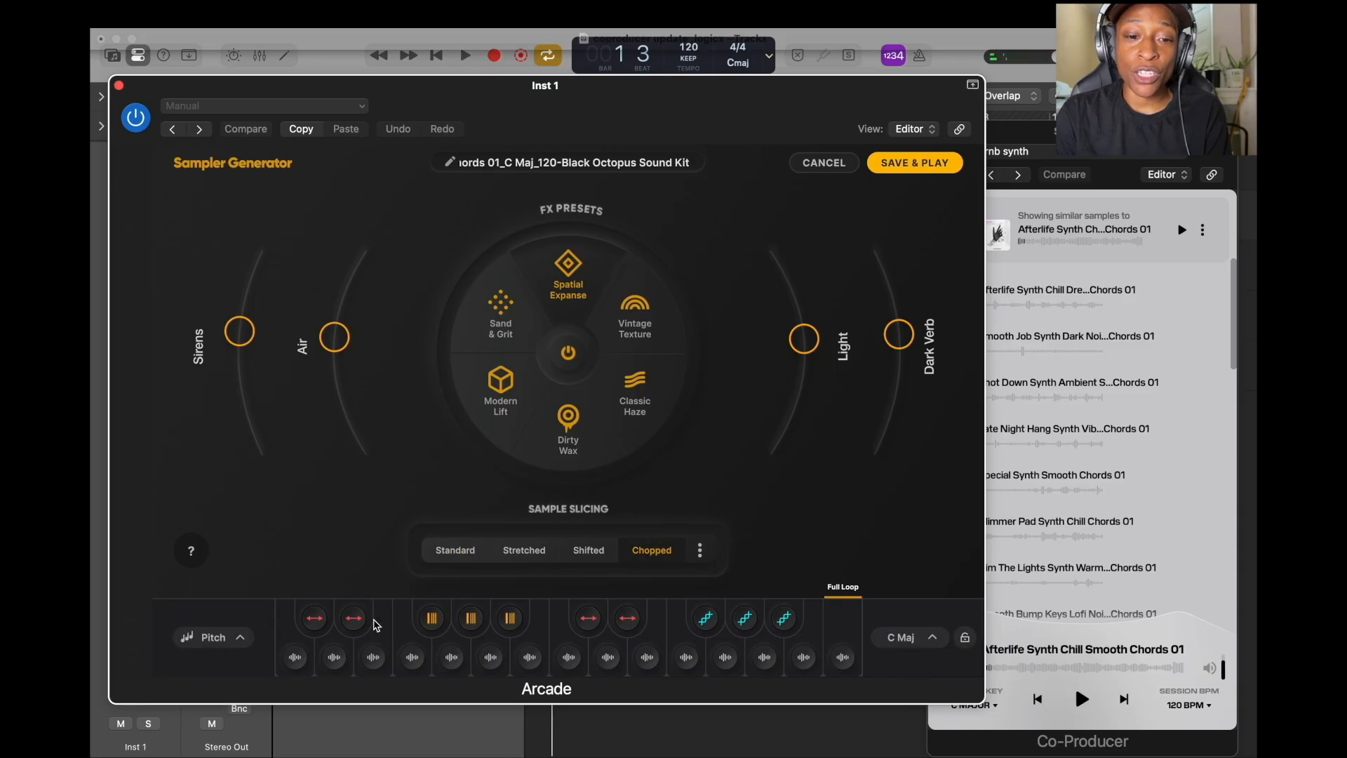
click(294, 664)
click(331, 664)
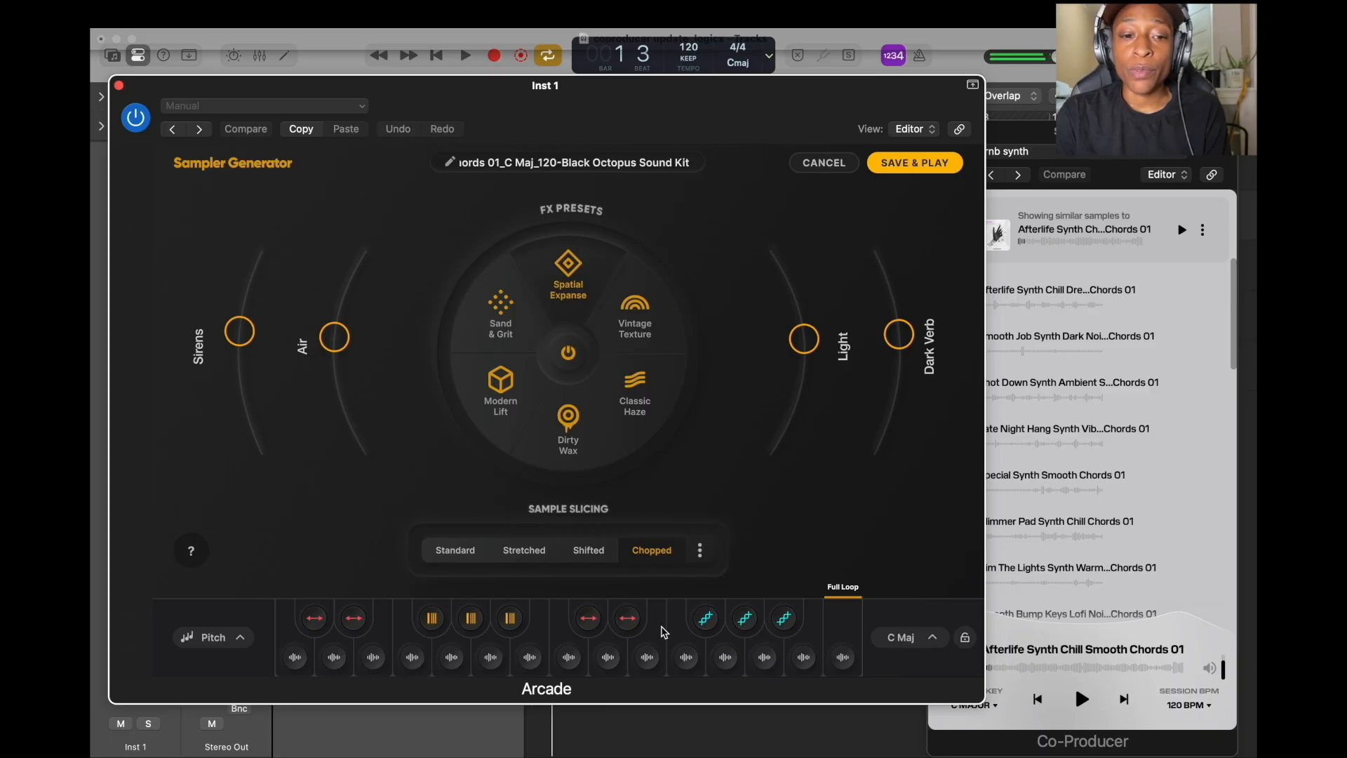
Show Musical Typing and audition the first two Playhead modifiers and the three orange and three teal modifiers in the Sampler Generator
key(super+k)
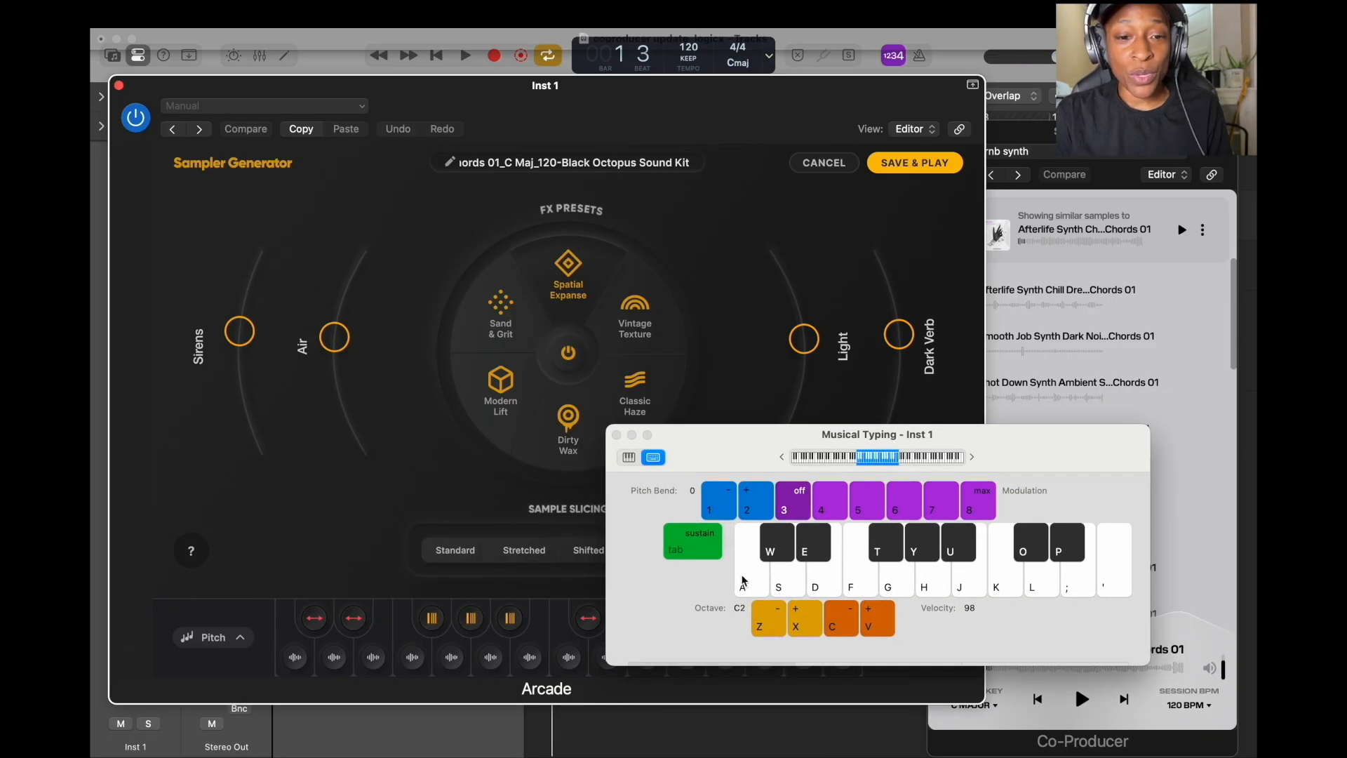
click(354, 618)
click(317, 619)
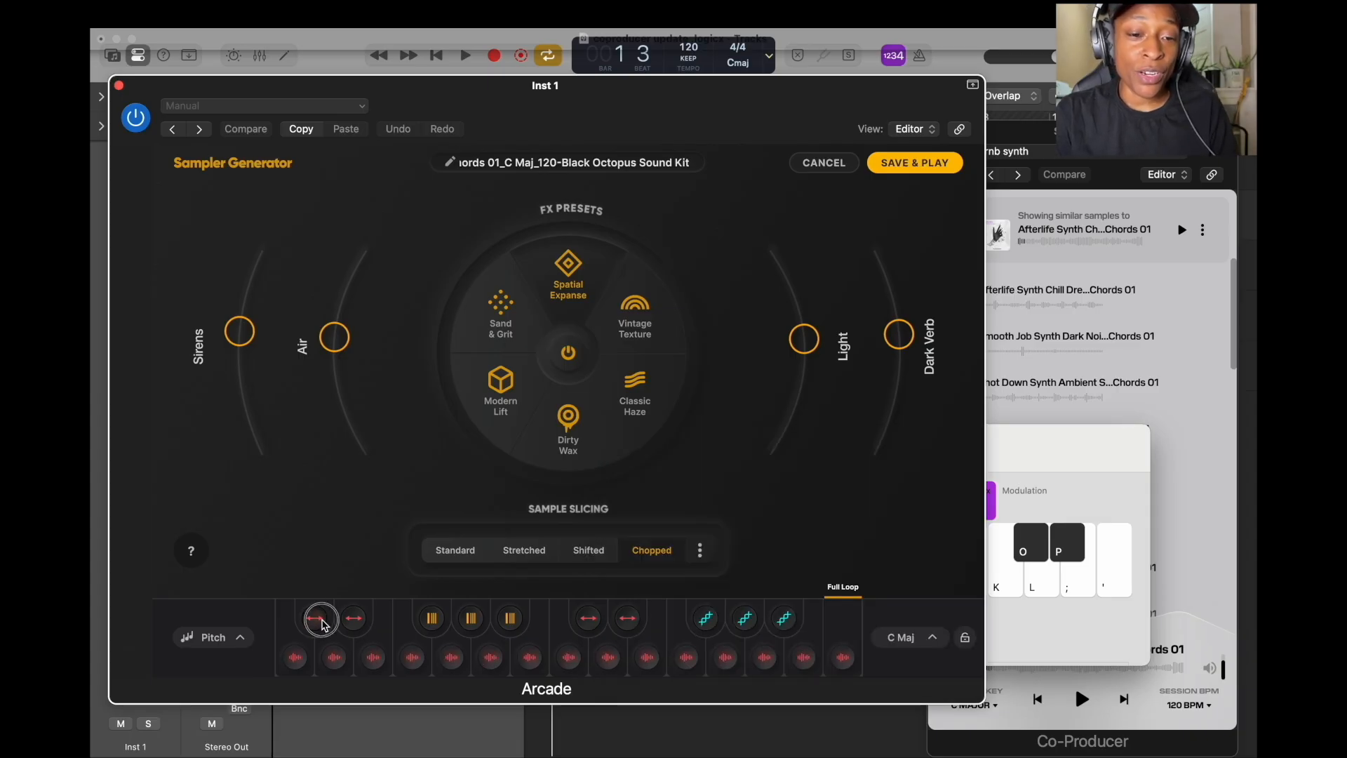
click(358, 623)
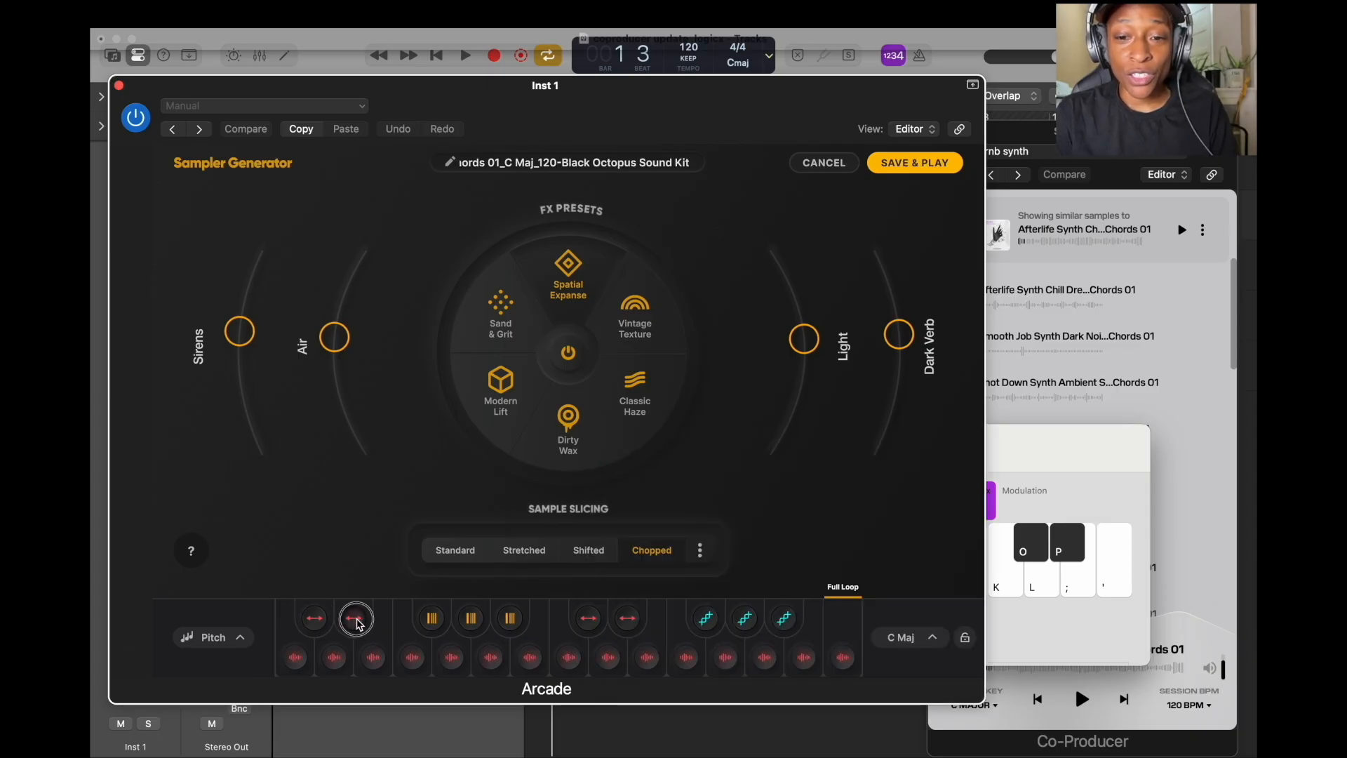
click(432, 618)
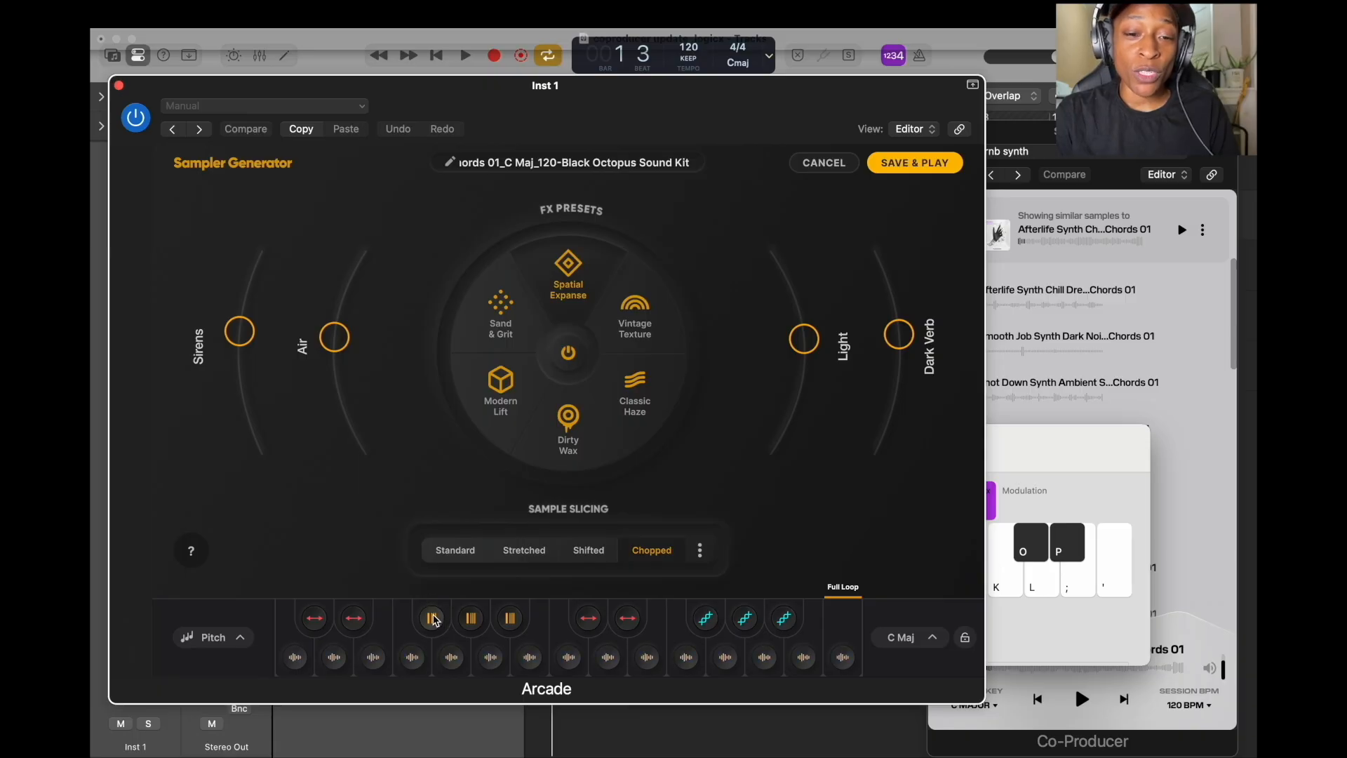
click(470, 618)
click(510, 618)
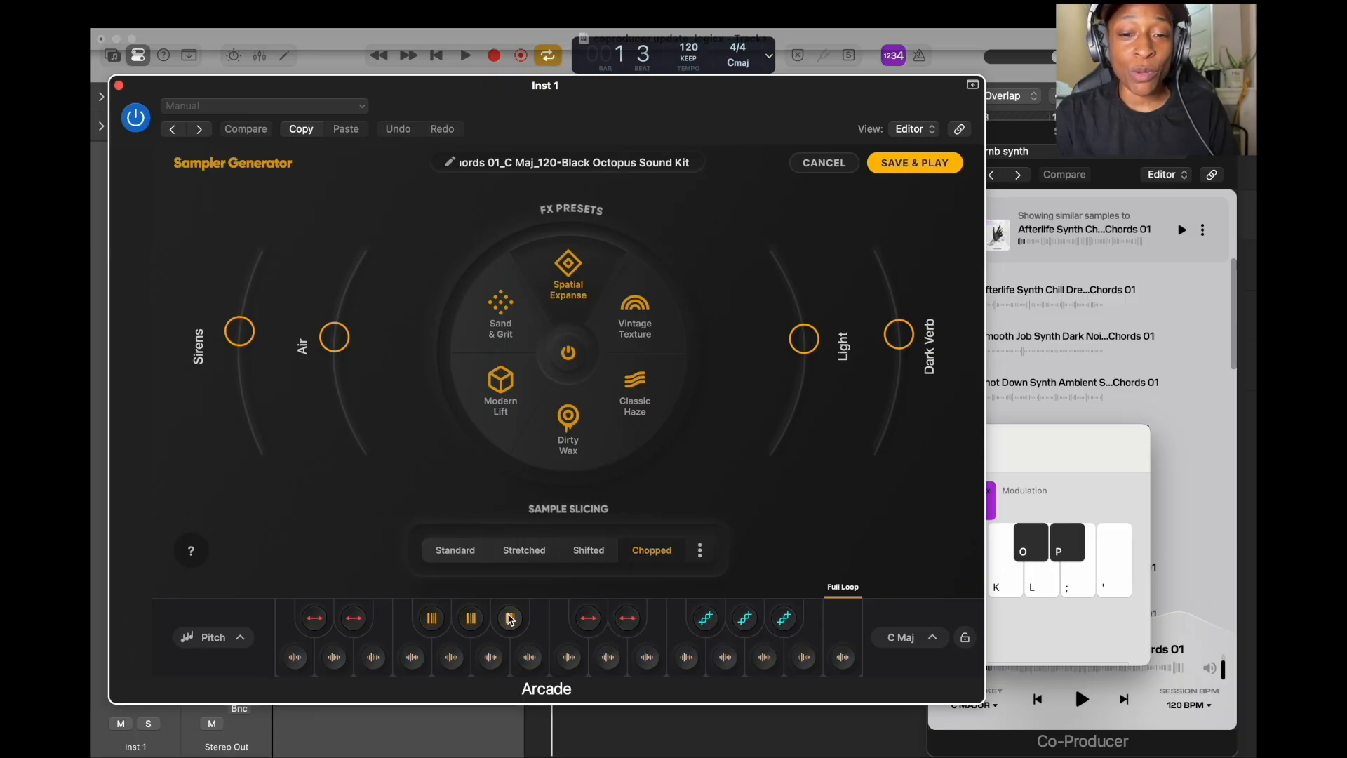
click(706, 618)
click(745, 621)
click(784, 621)
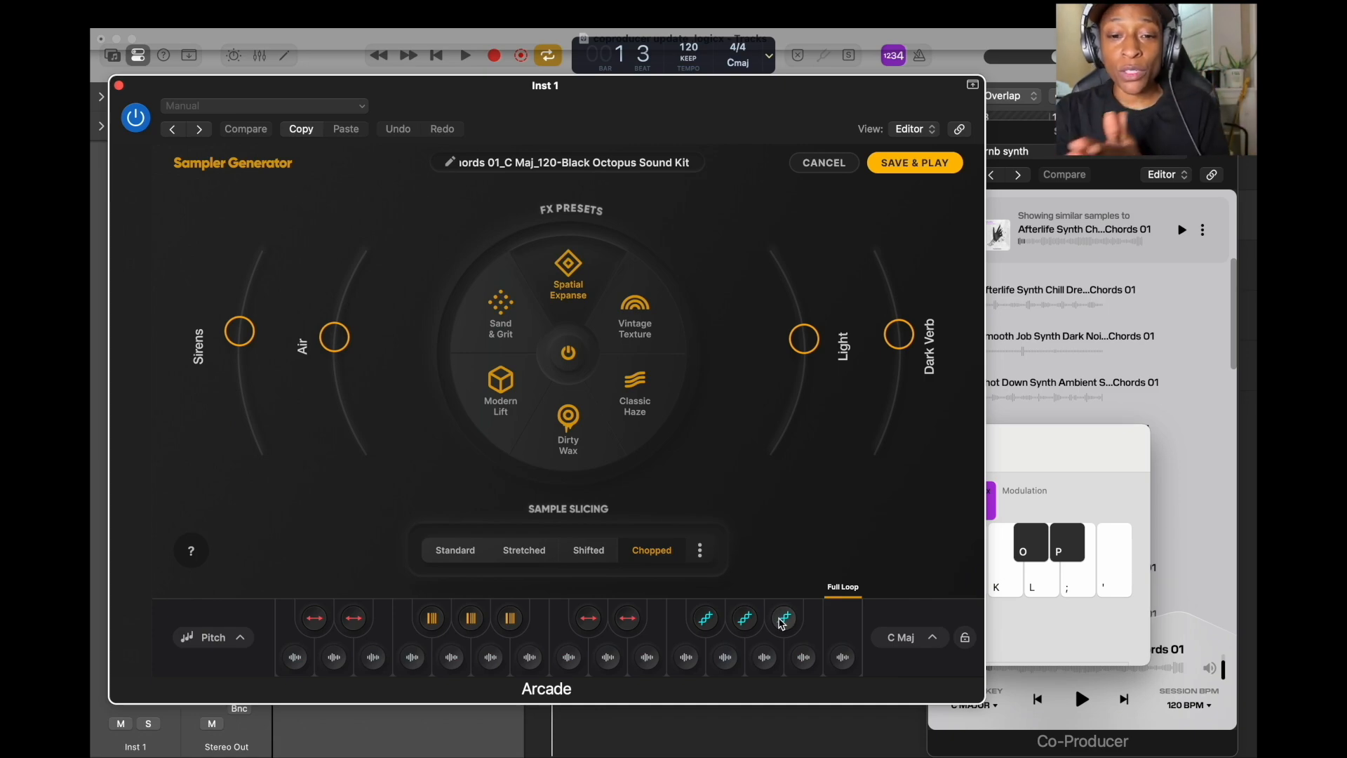
Raise the Musical Typing octave to C3, play white keys together with the teal modifiers, and close Musical Typing
click(1072, 455)
drag(1073, 455, 790, 276)
click(526, 438)
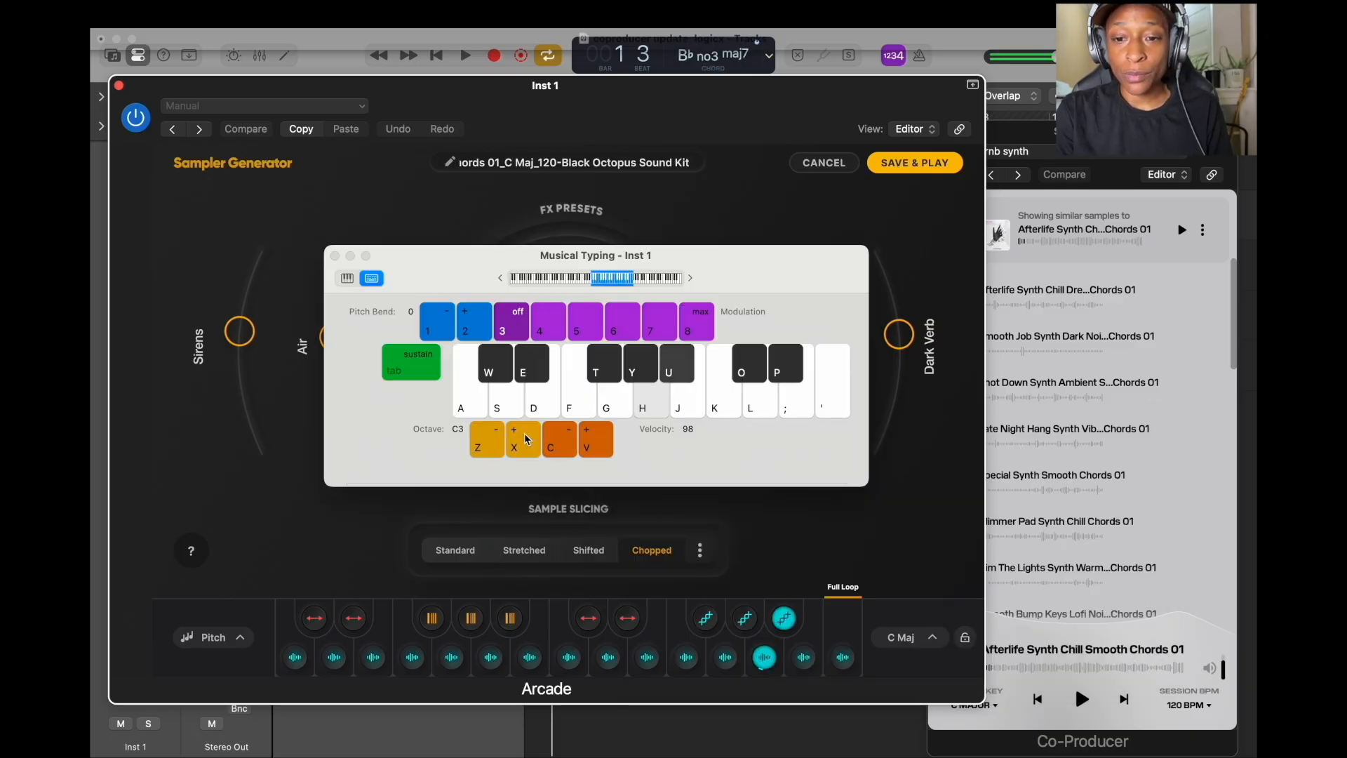
key(y)
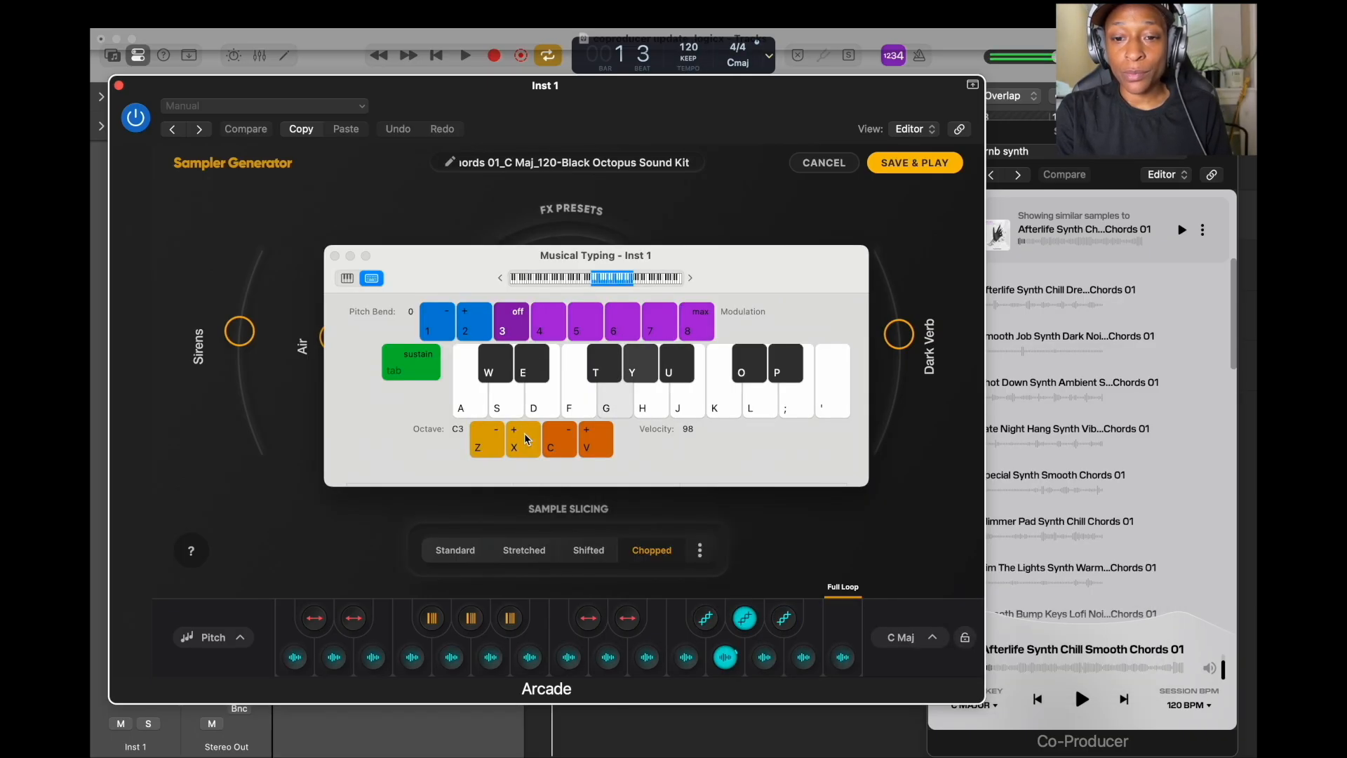
key(super+k)
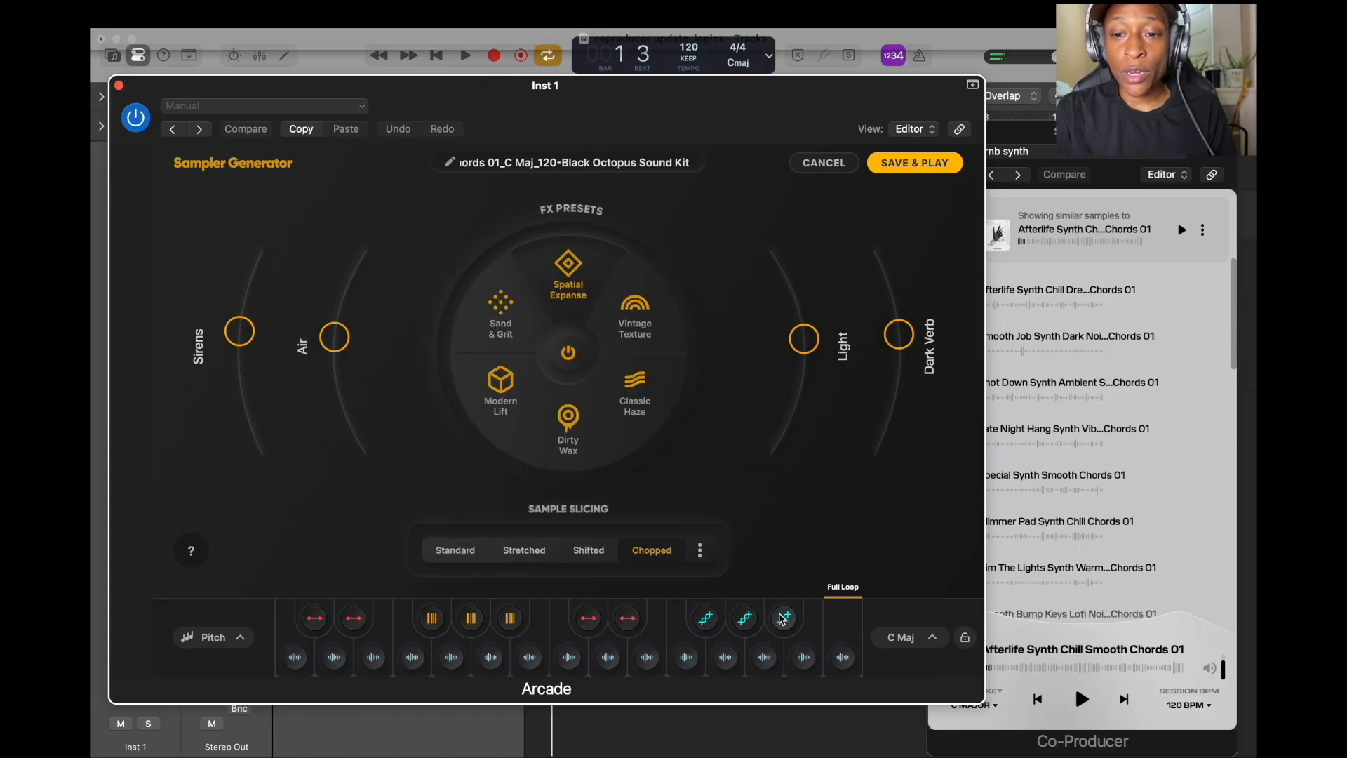
Set both the loop key and the session key to B♭ Maj and audition two of the upper white keys
click(700, 551)
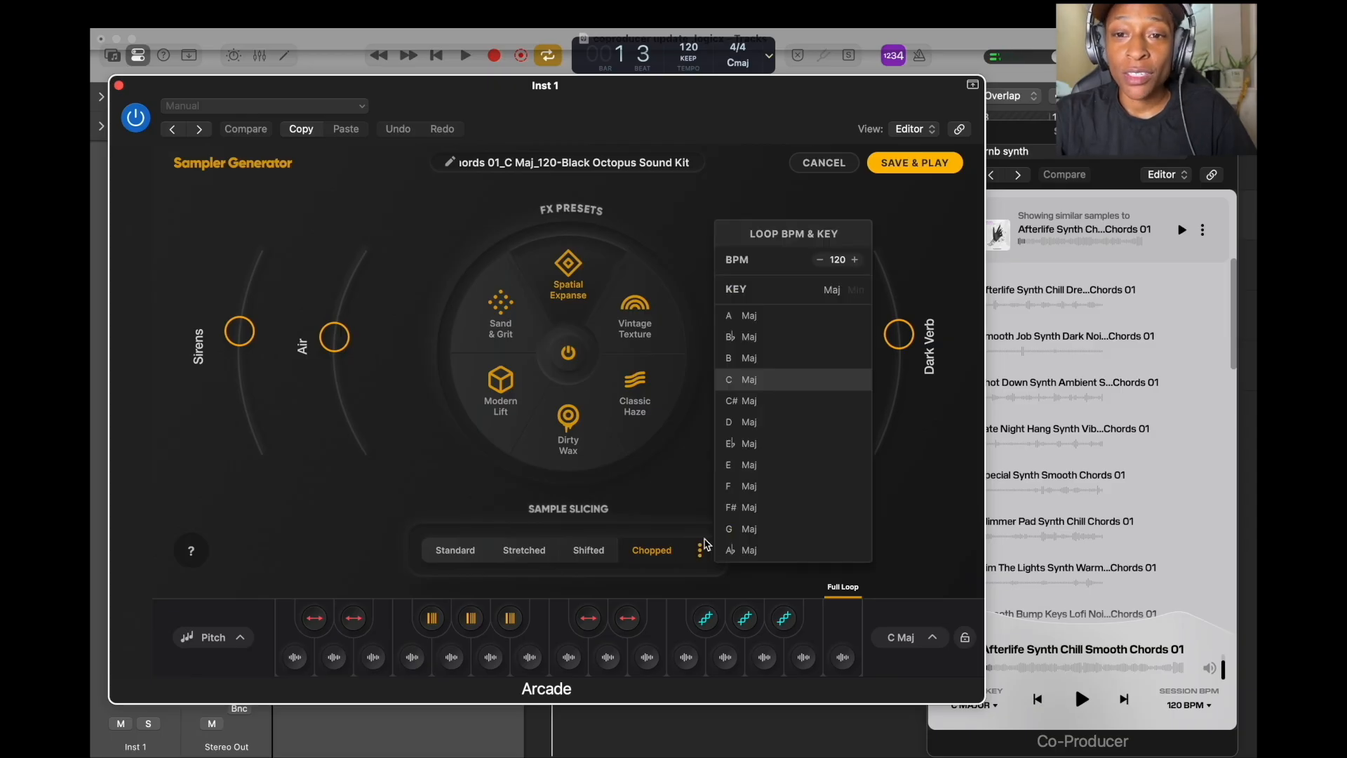
click(778, 340)
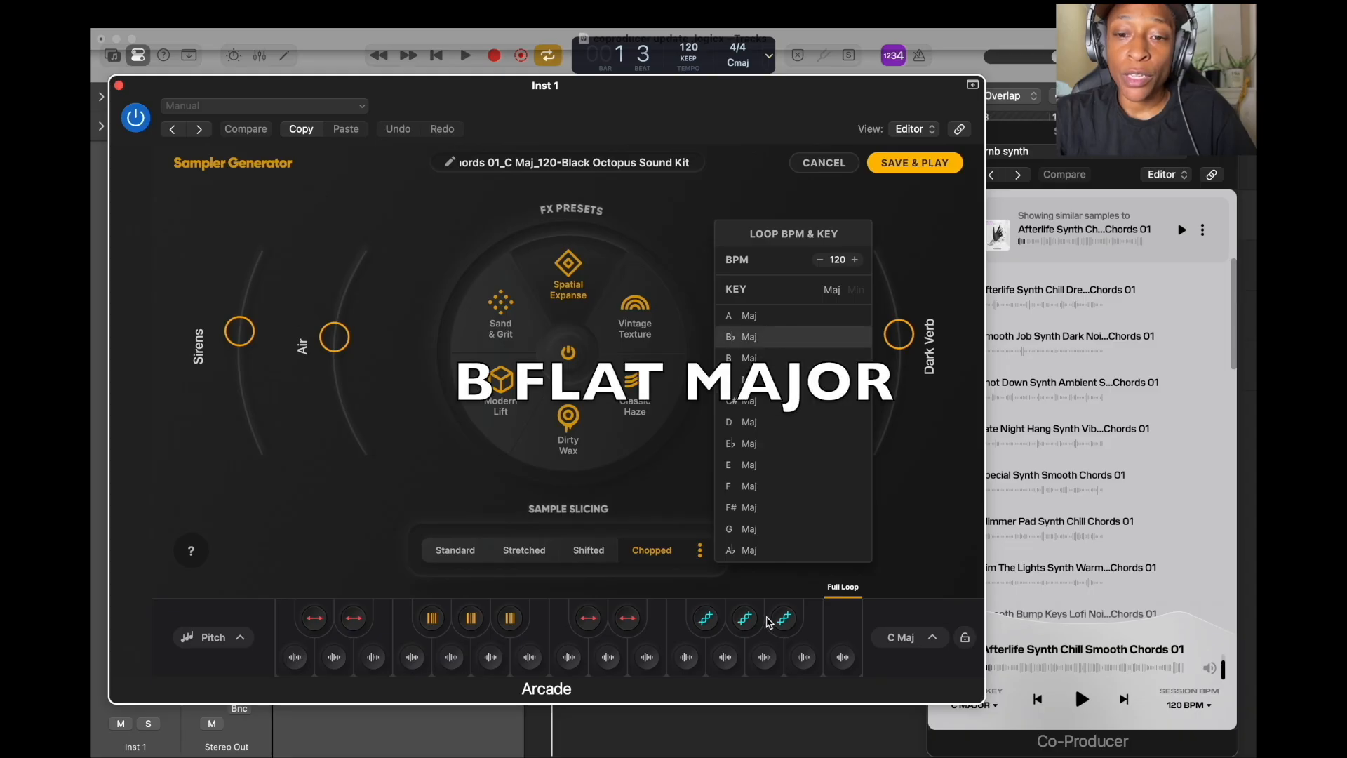
click(966, 636)
click(936, 639)
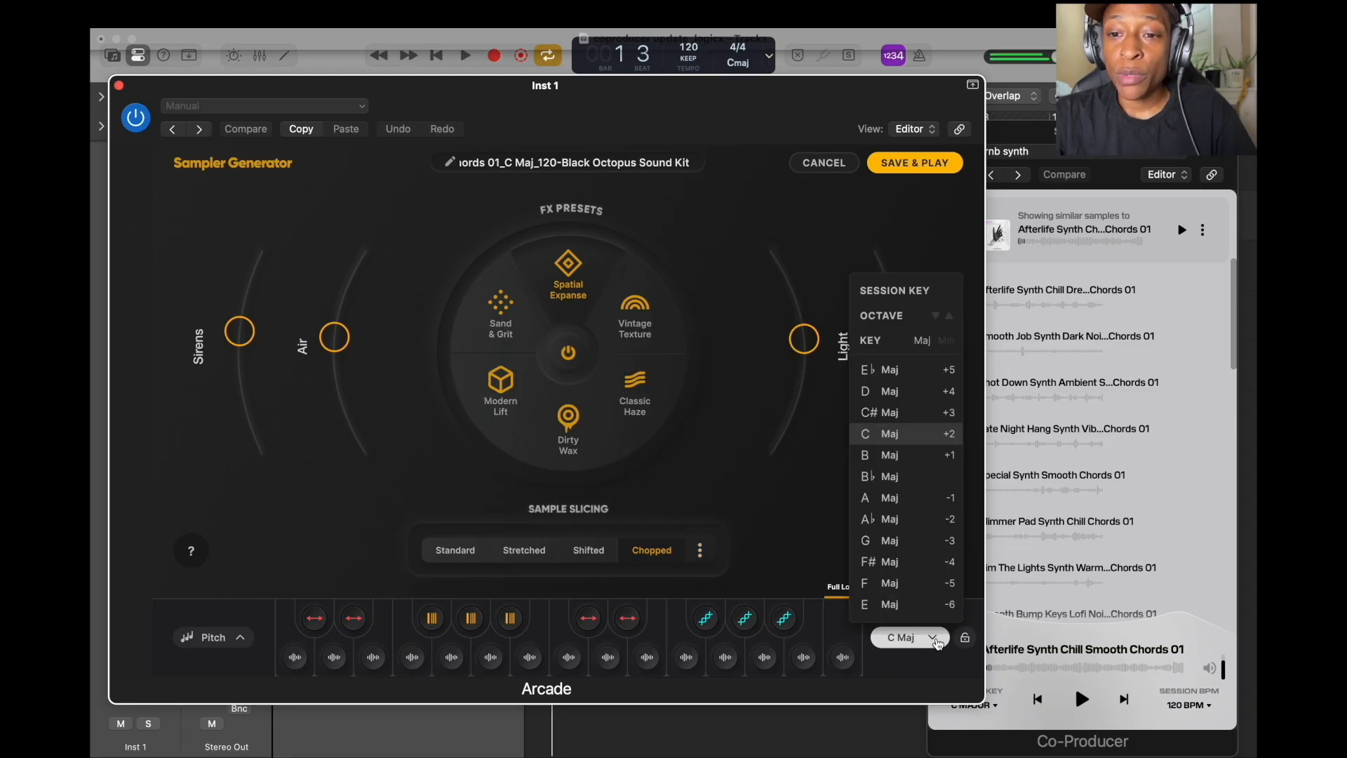
click(894, 482)
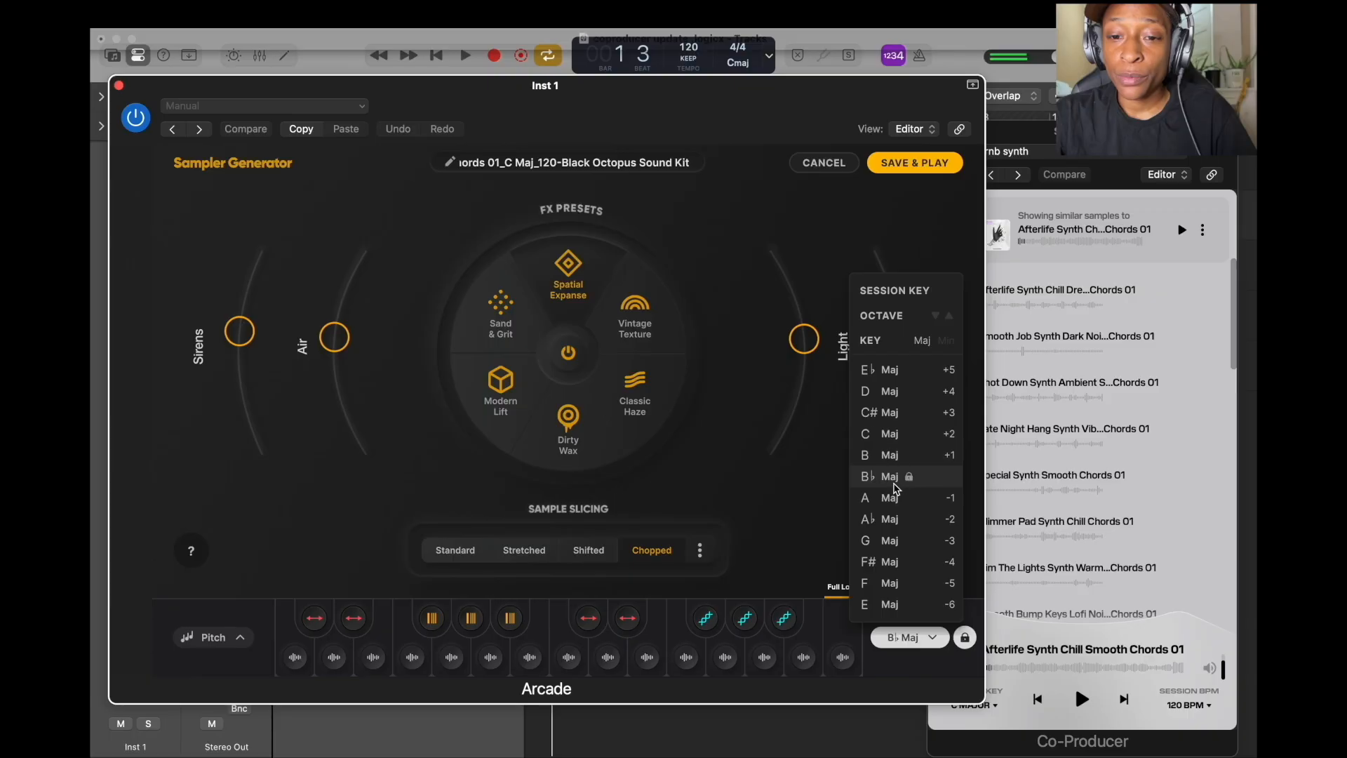
click(767, 658)
click(725, 661)
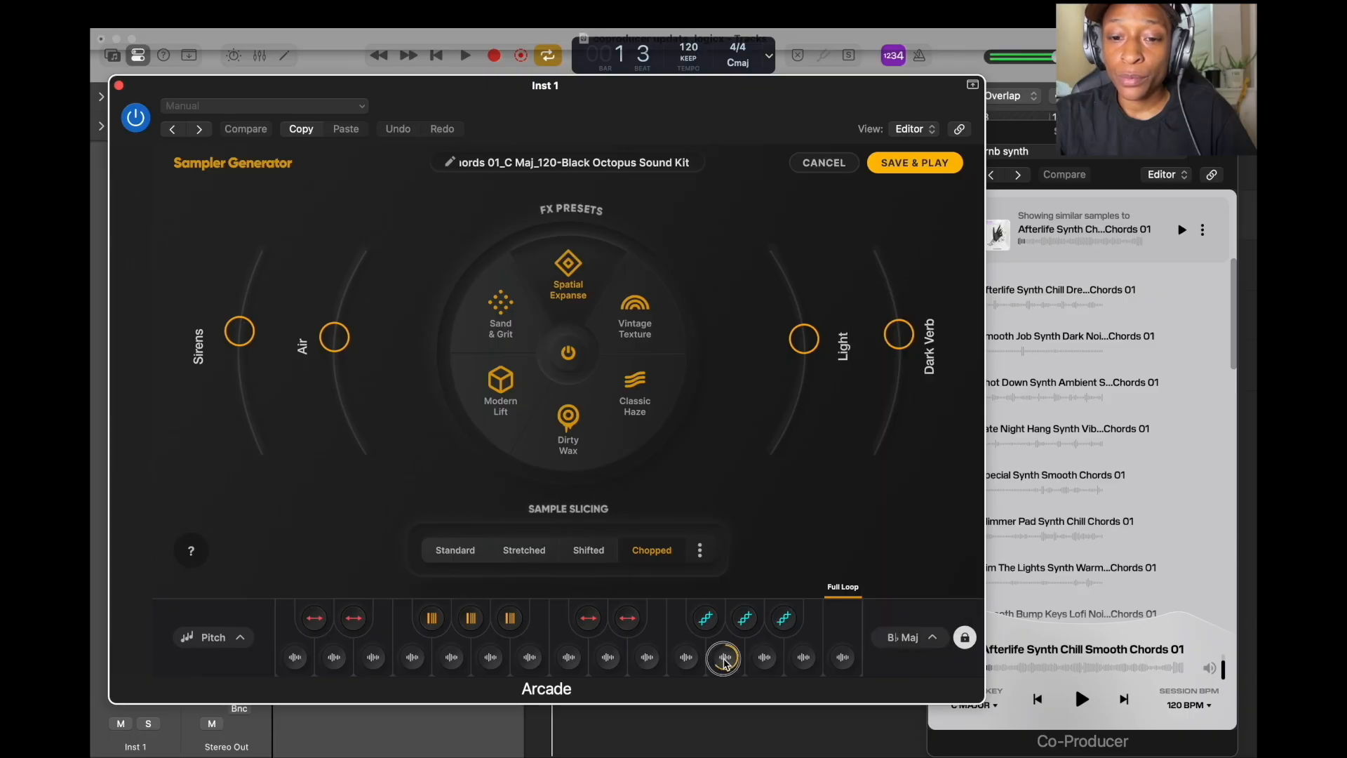
Set the loop key to C Maj, audition the first two white keys, and set the session key to C Maj
click(700, 550)
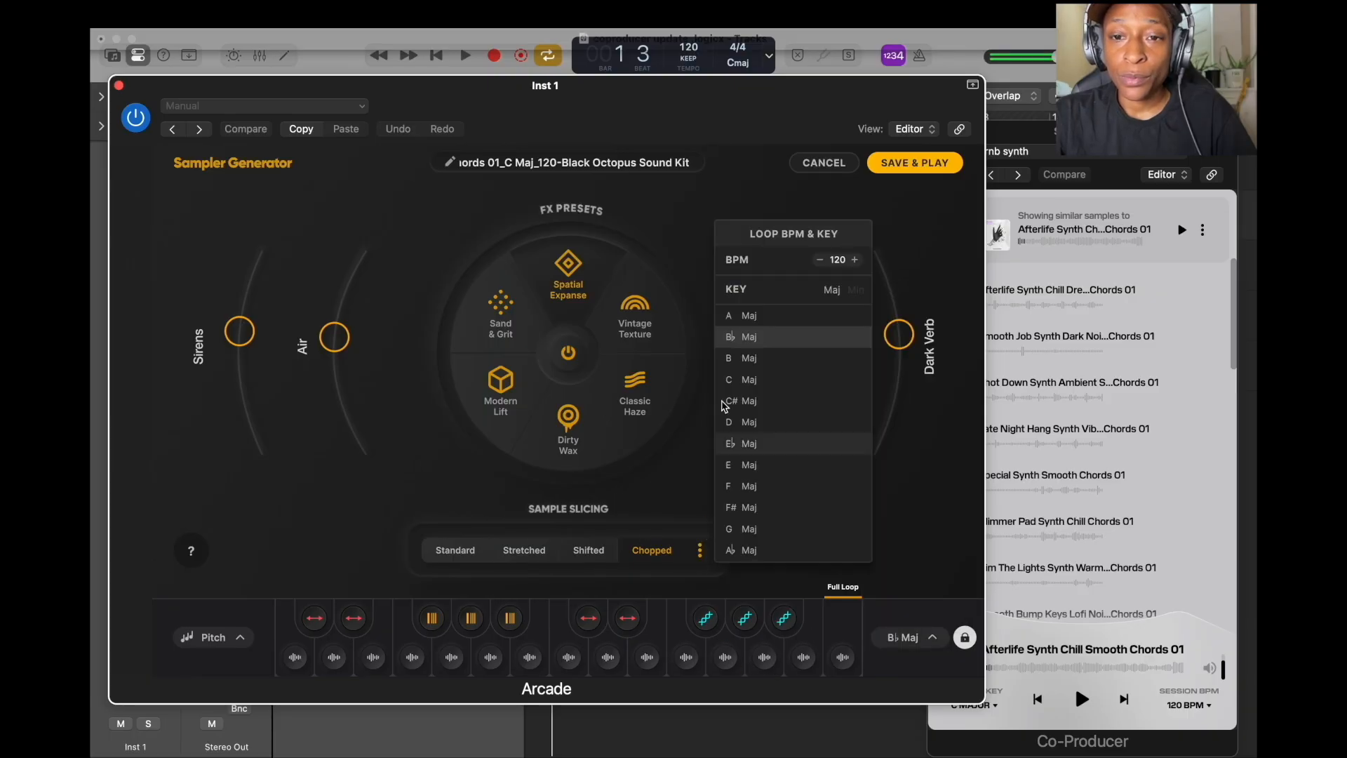
click(757, 380)
click(303, 662)
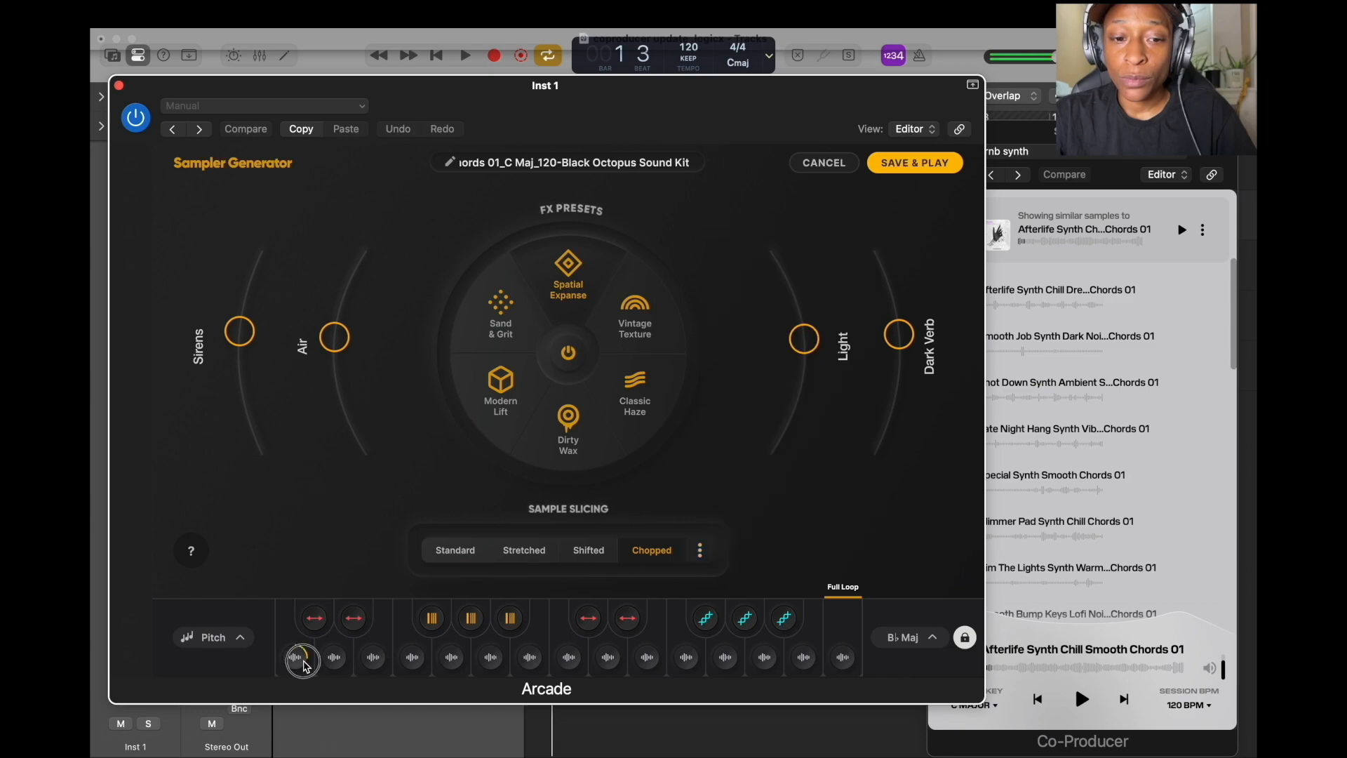
click(328, 660)
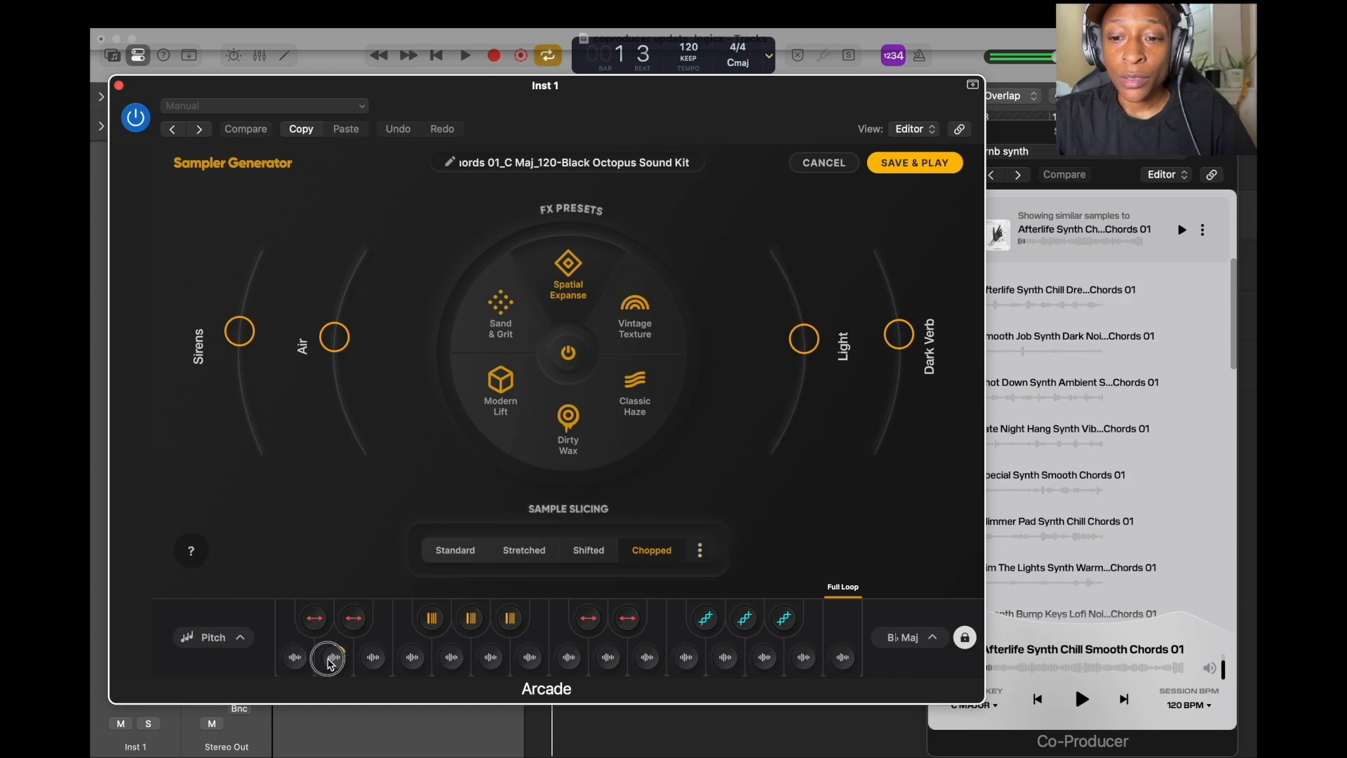
click(699, 550)
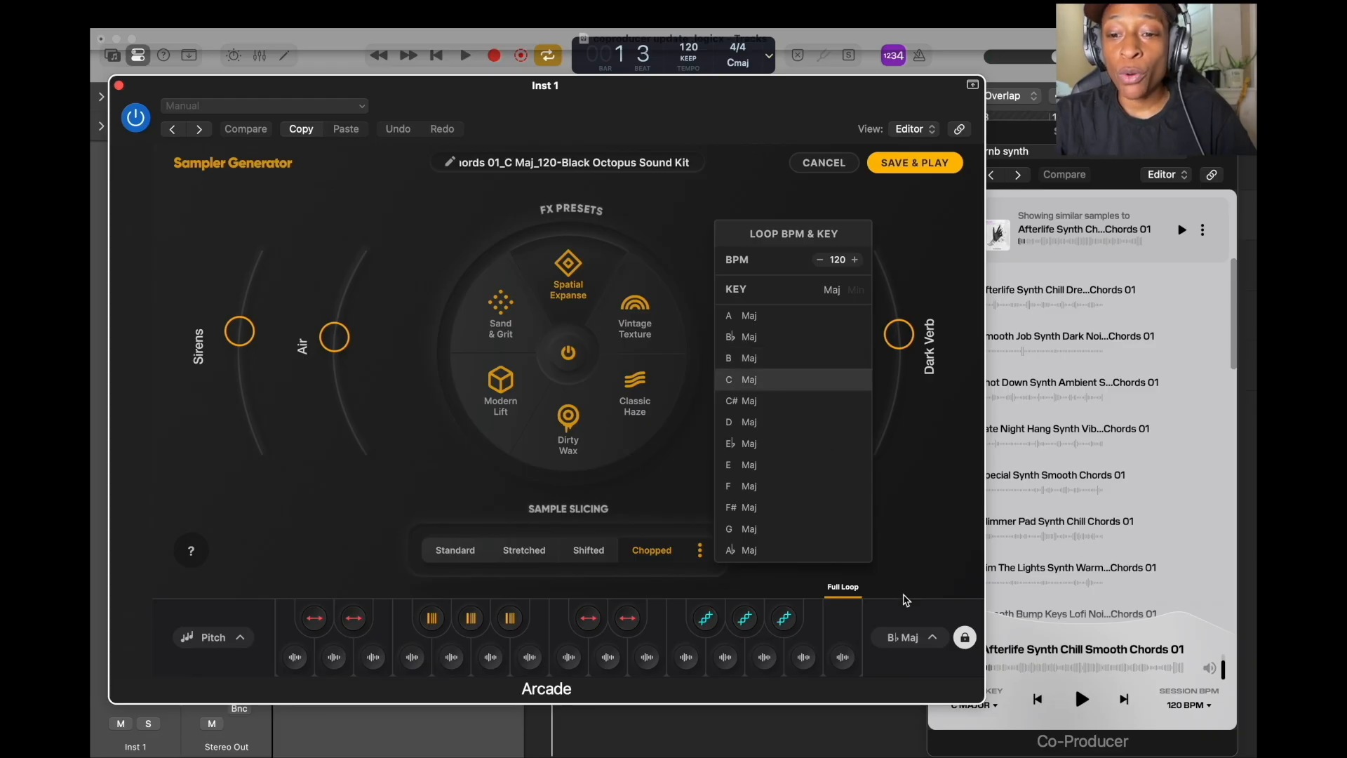
click(922, 639)
click(883, 480)
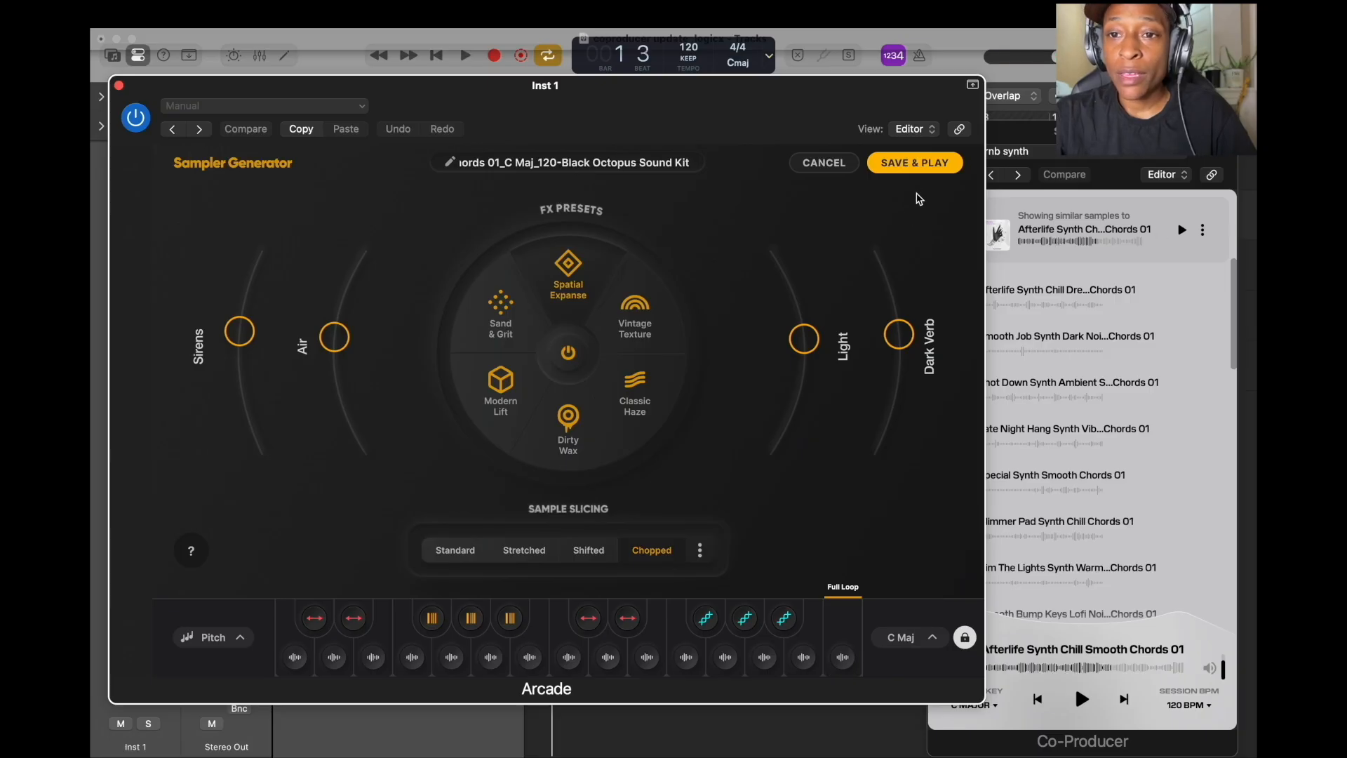
Save the generated sampler and audition its second and third white keys with Musical Typing at octave C2
click(917, 163)
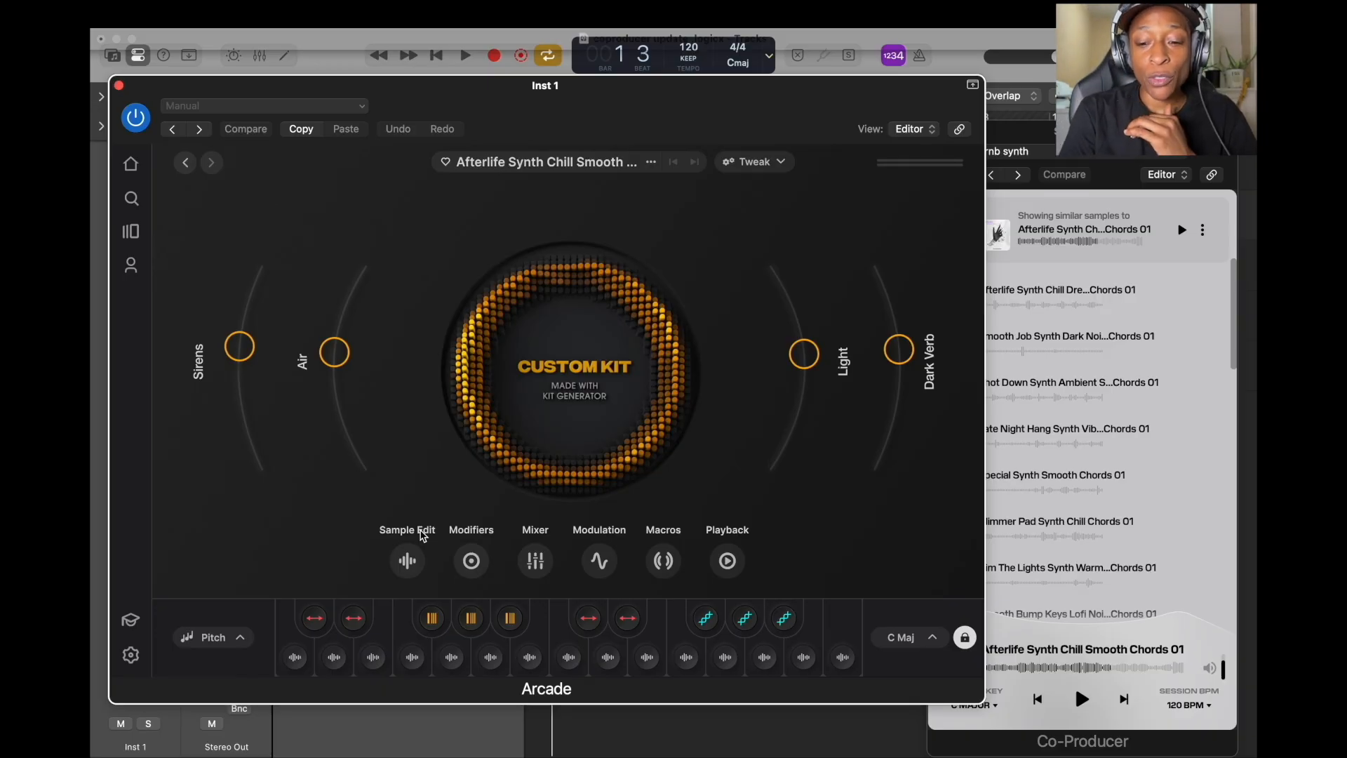
key(super+k)
key(s)
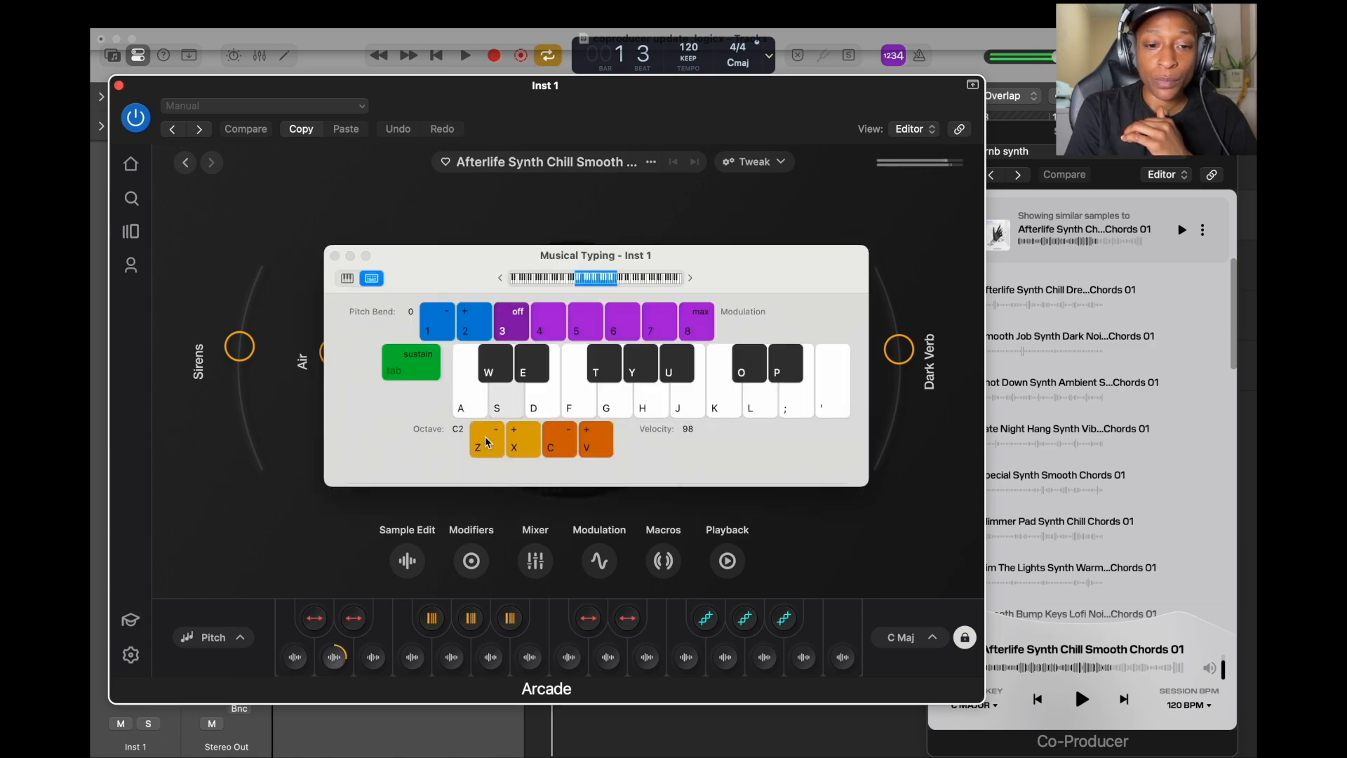
key(d)
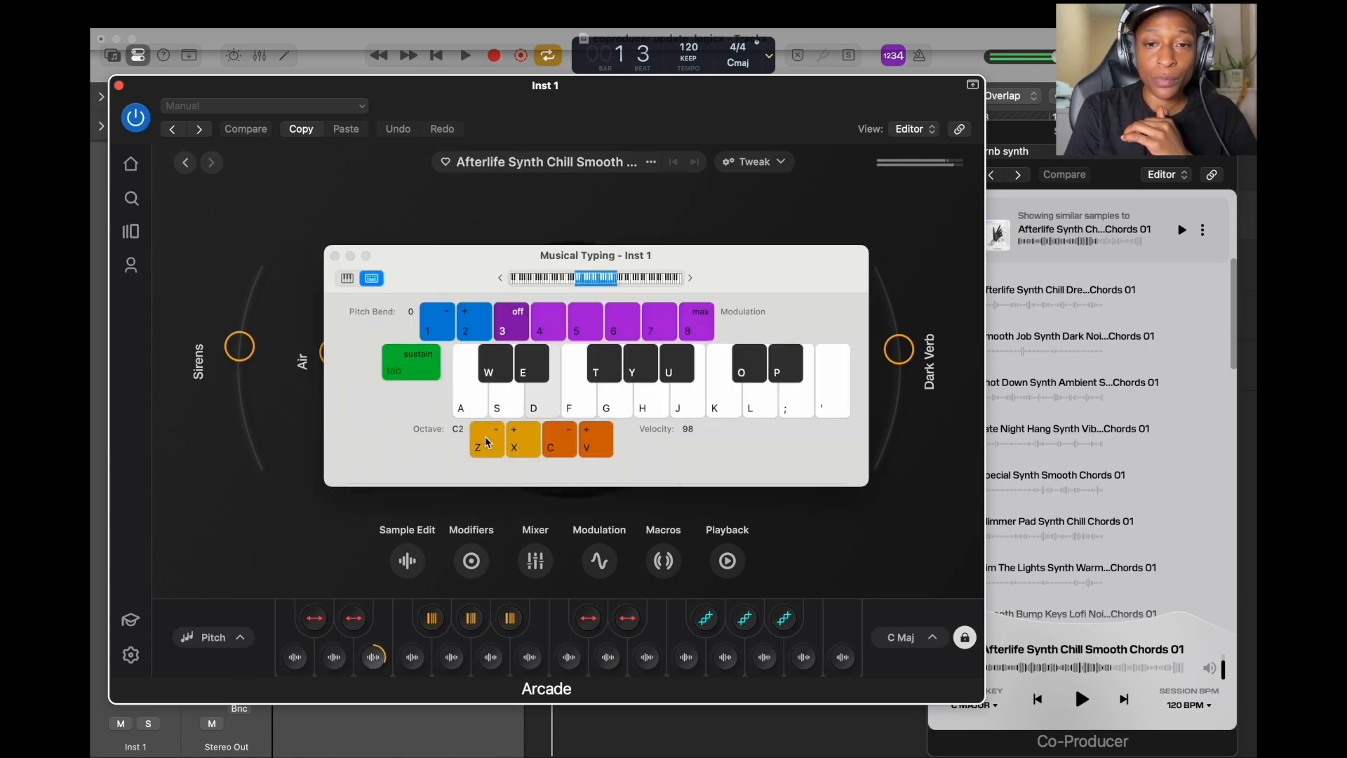
click(335, 257)
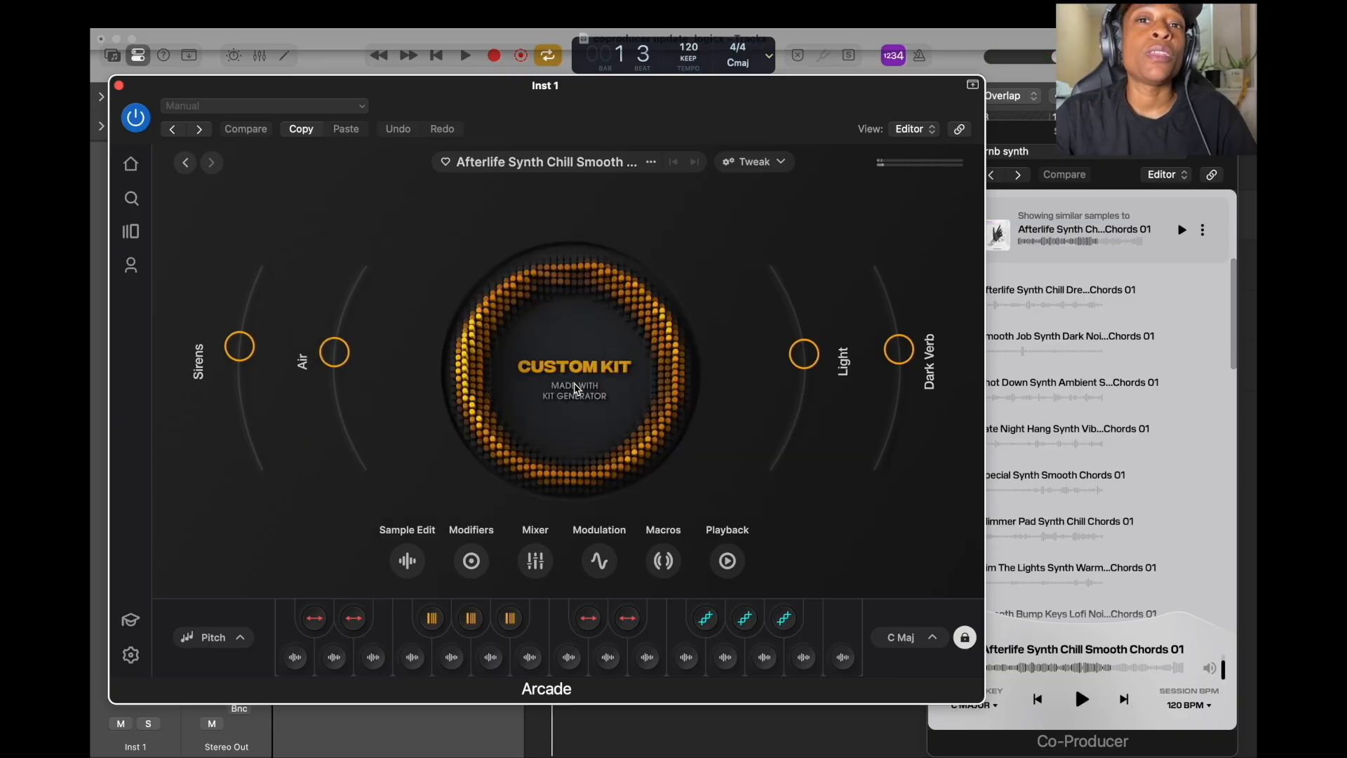
Open the third Playhead modifier for editing and audition it over a held white key with Musical Typing
mouse_move(602, 629)
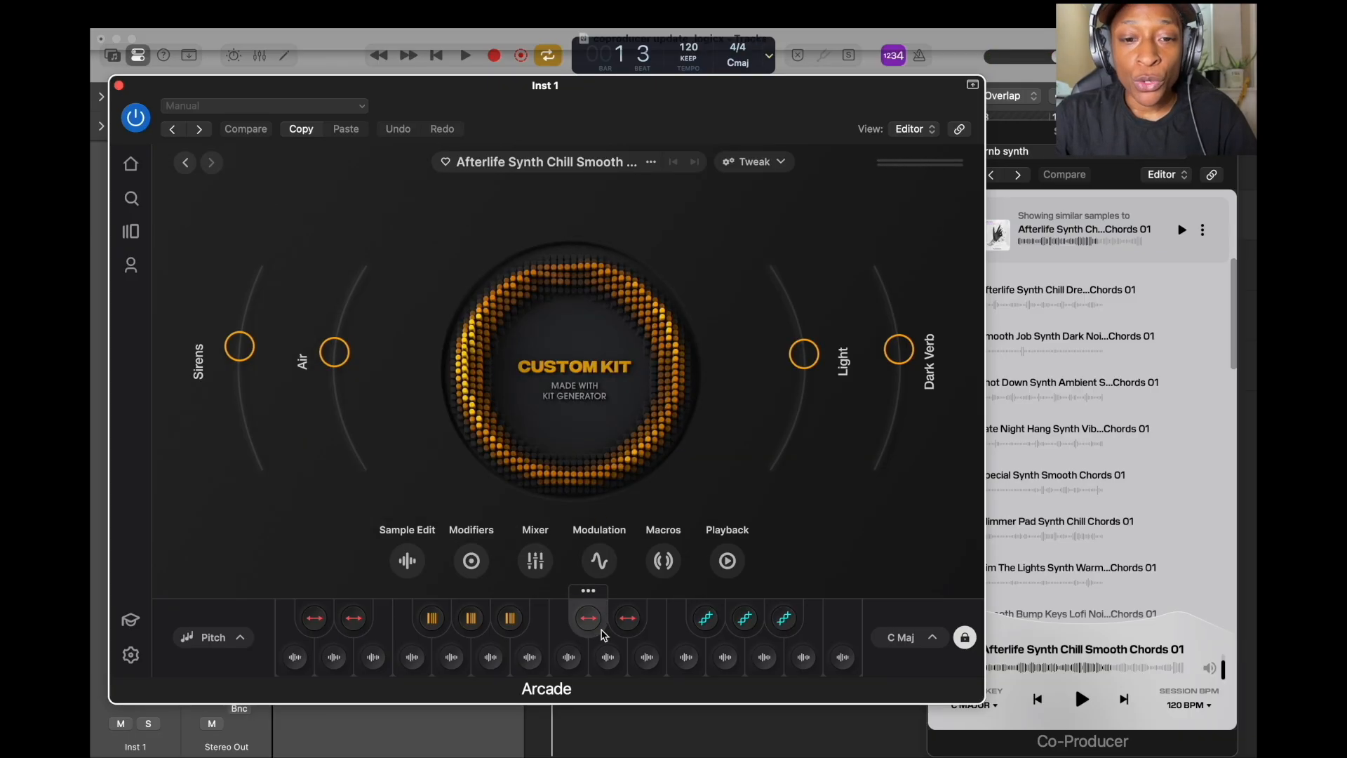
click(588, 591)
click(642, 562)
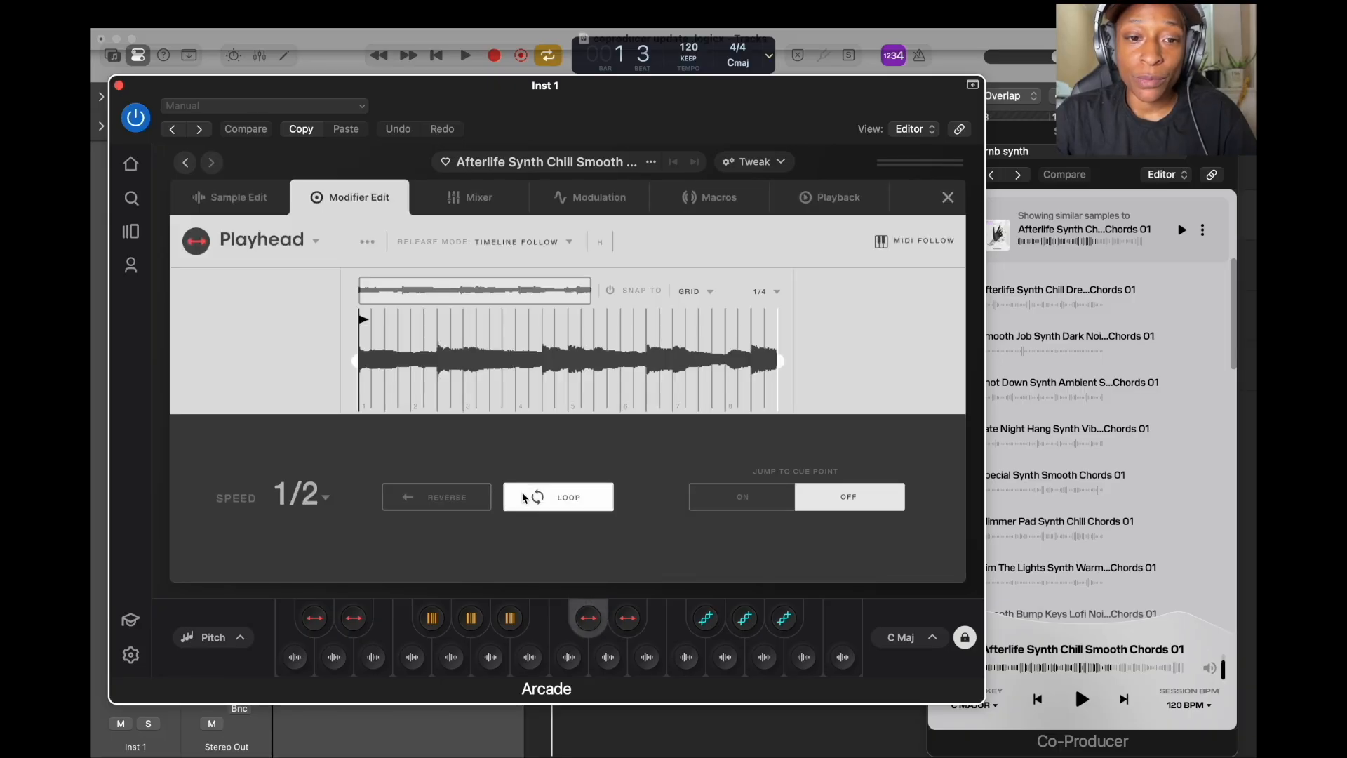
mouse_move(588, 627)
key(k)
key(o)
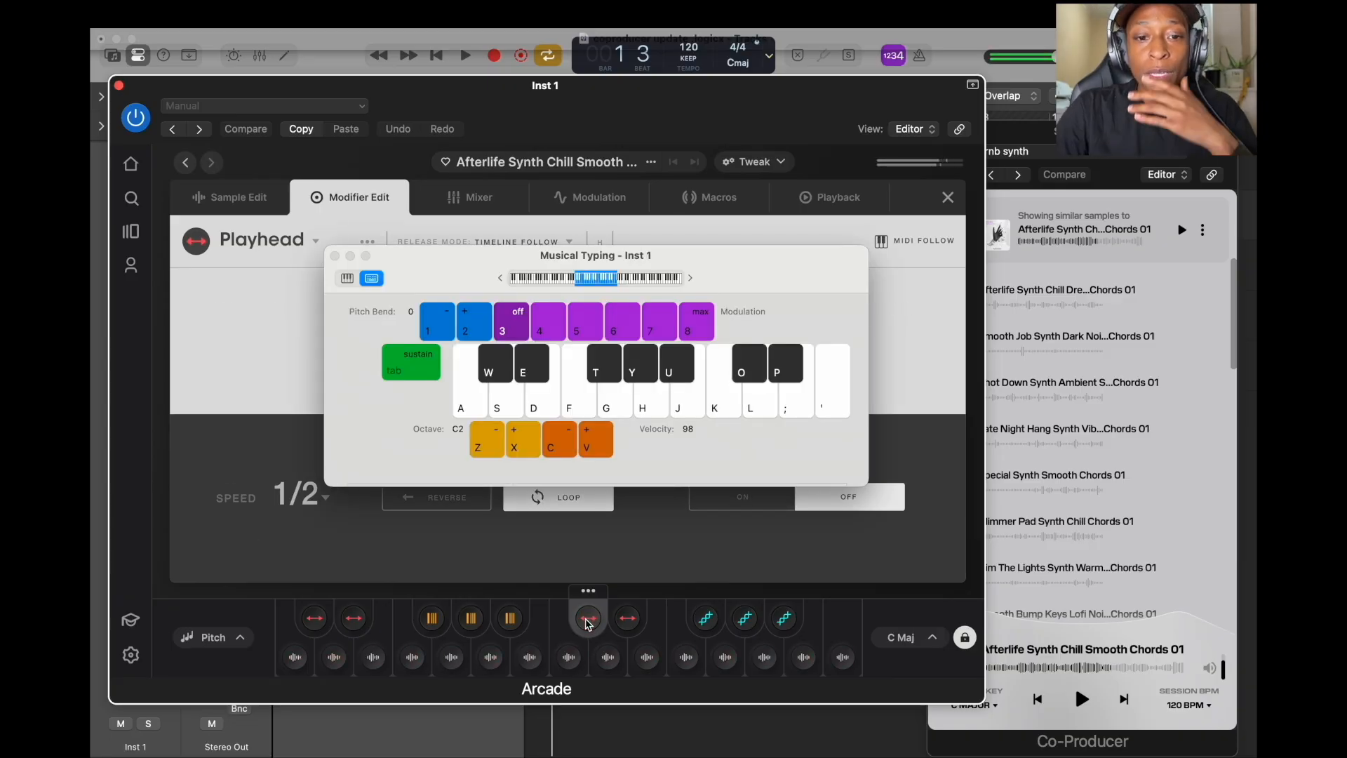
key(super+k)
Turn on Reverse for the third Playhead modifier, audition it, set its speed to 1/8, and close the modifier editor
click(451, 499)
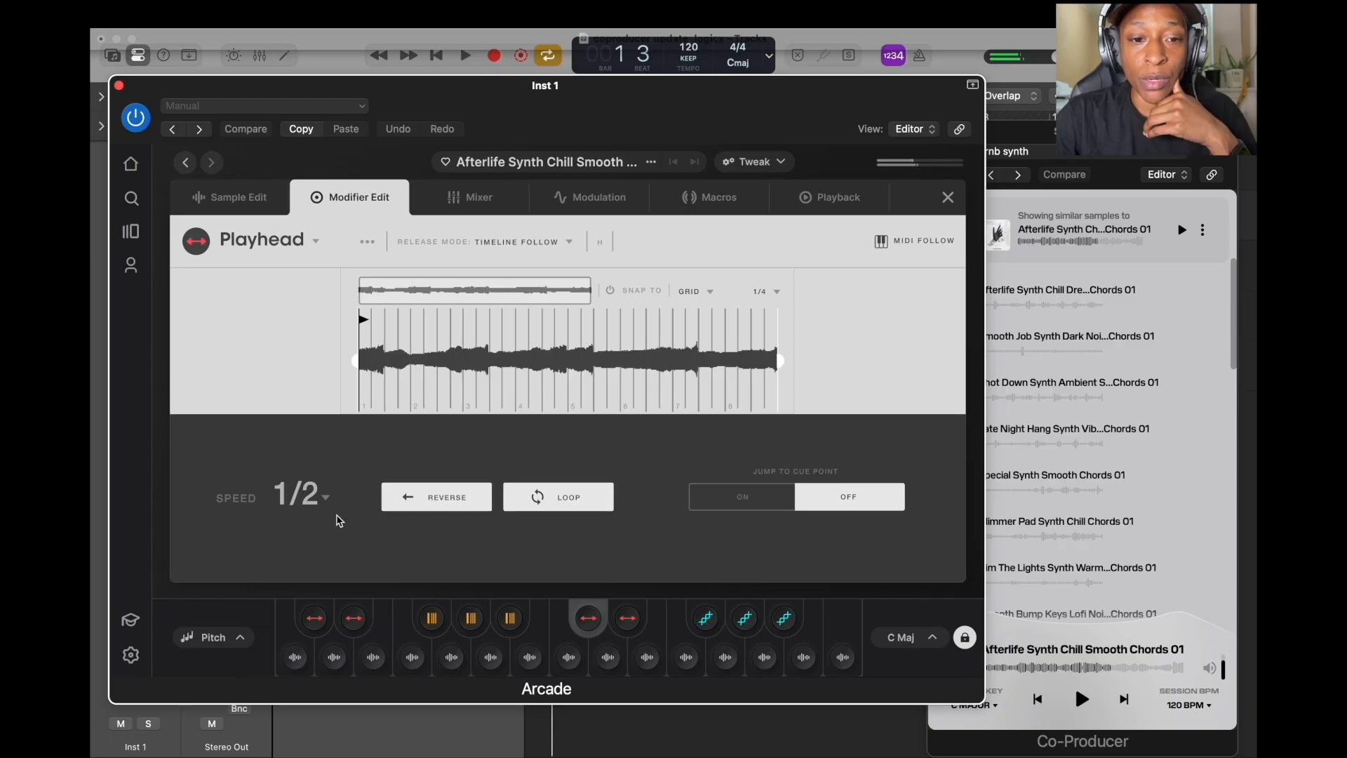
key(k)
key(o)
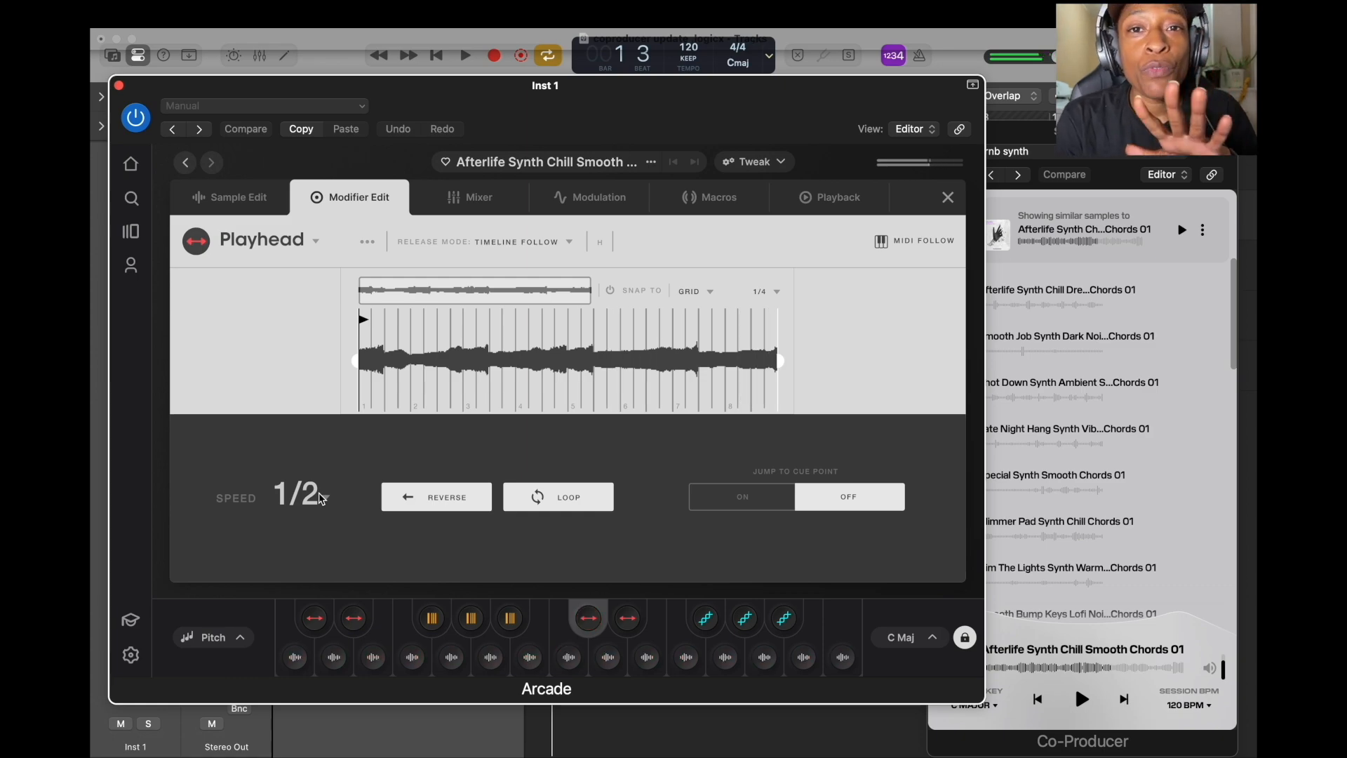
click(321, 500)
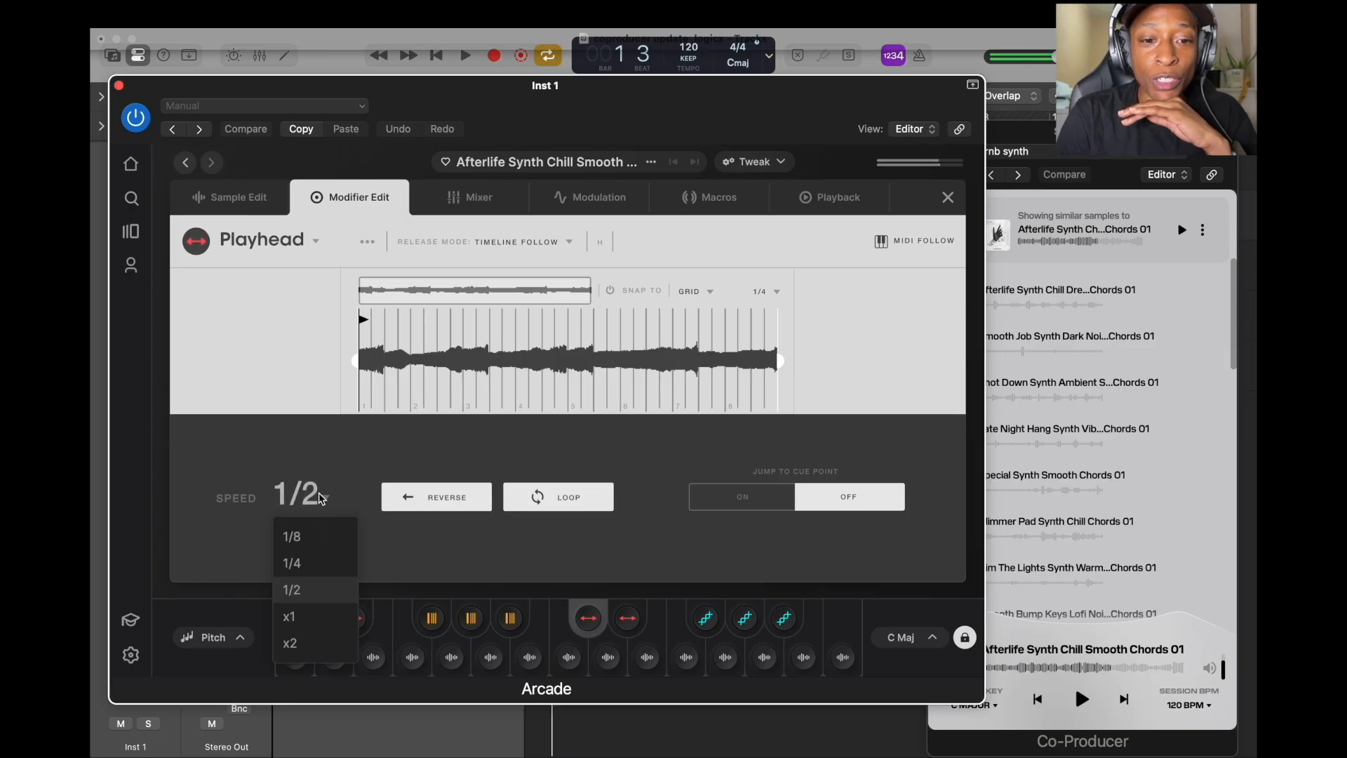
click(307, 537)
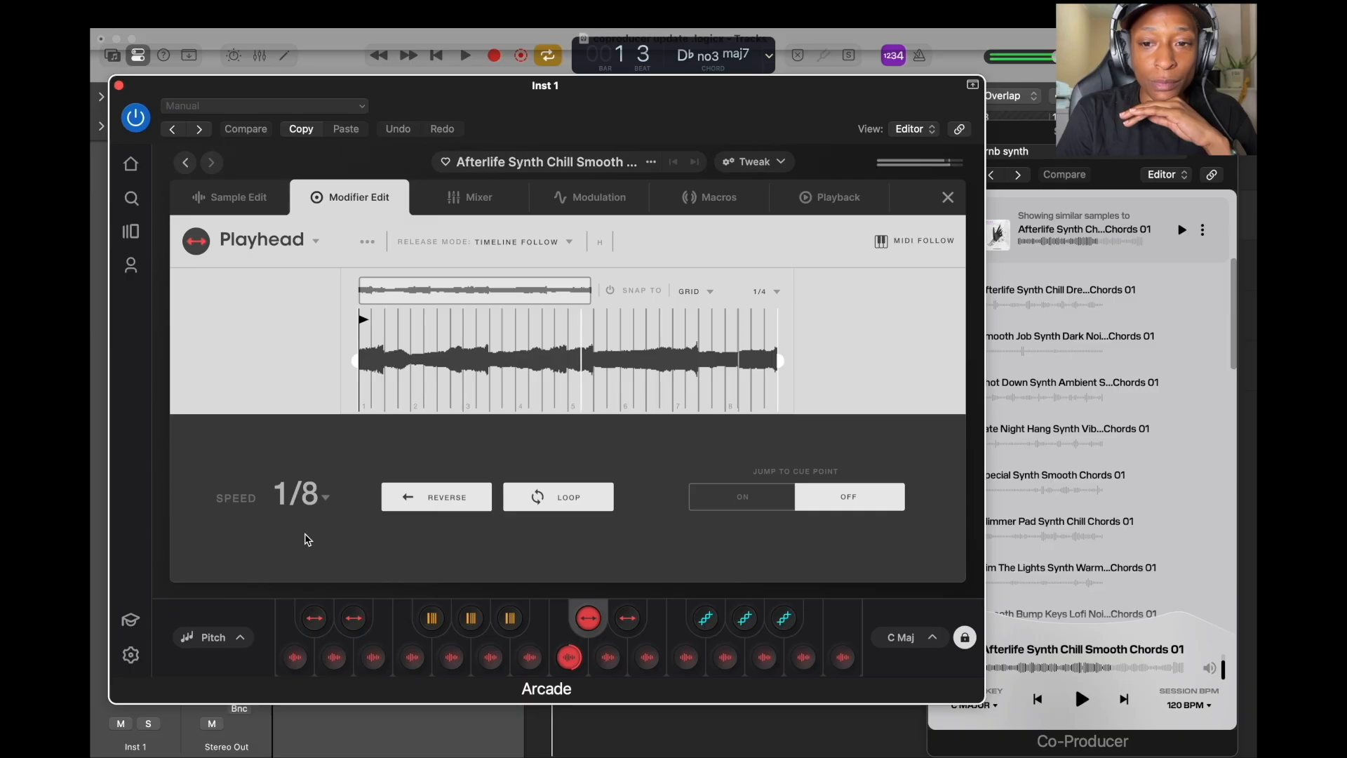
click(902, 637)
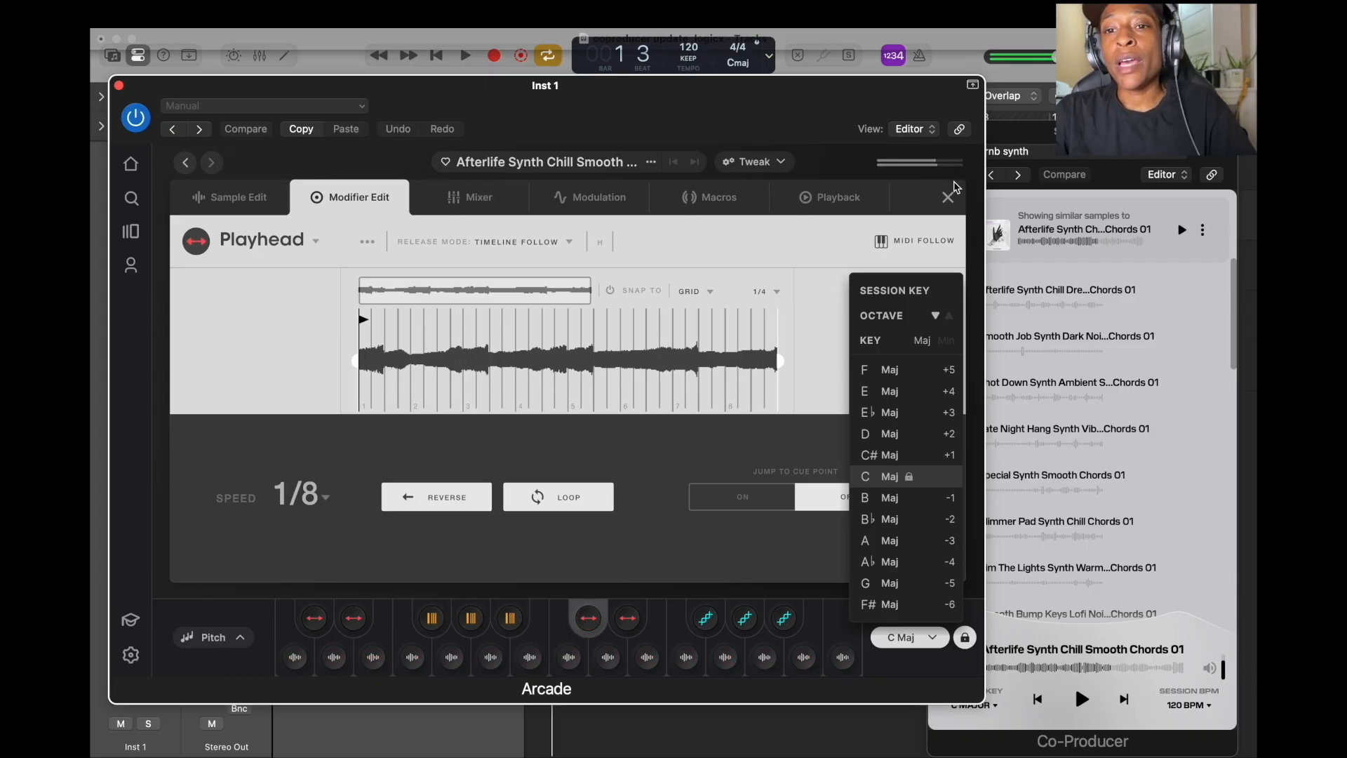
click(948, 198)
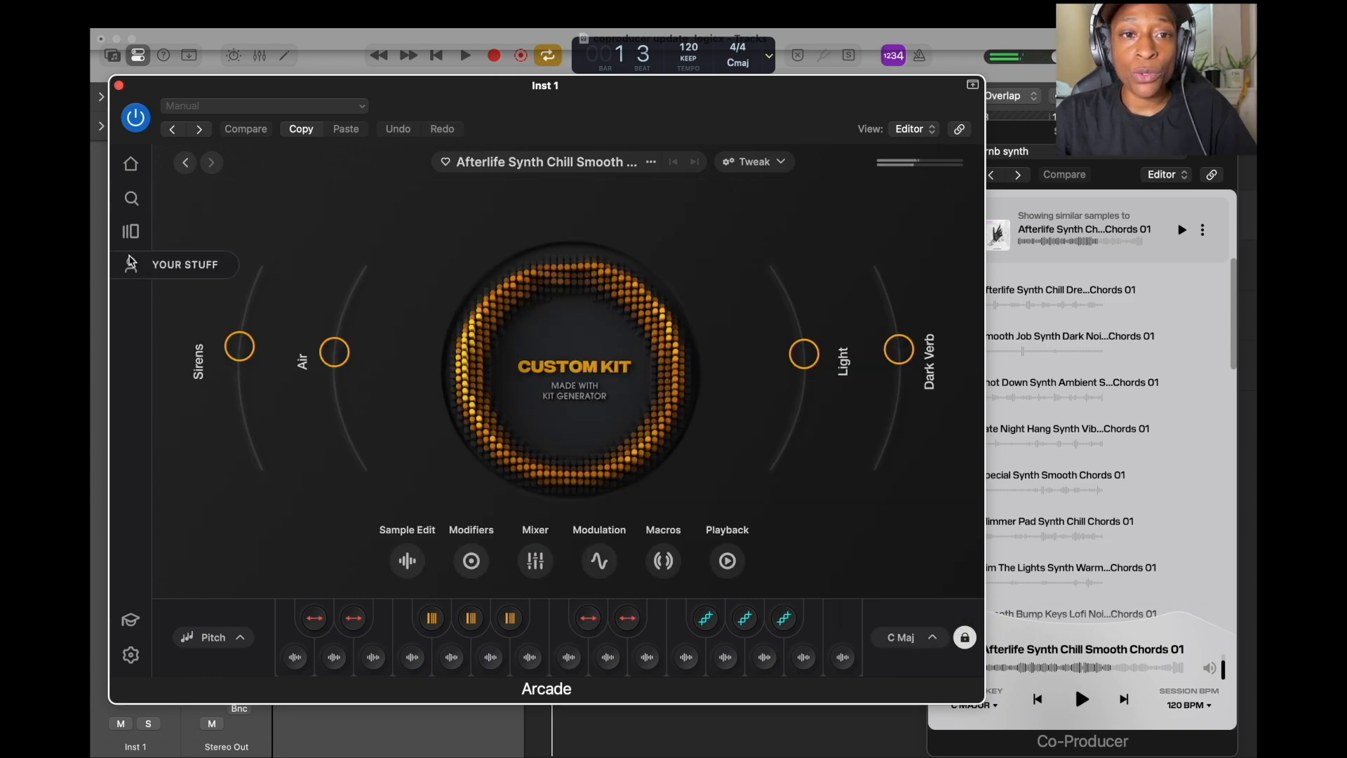
Load the saved Afterlife Synth Chill Smooth Chords 01 kit from the custom samplers in Your Stuff
click(130, 262)
click(429, 217)
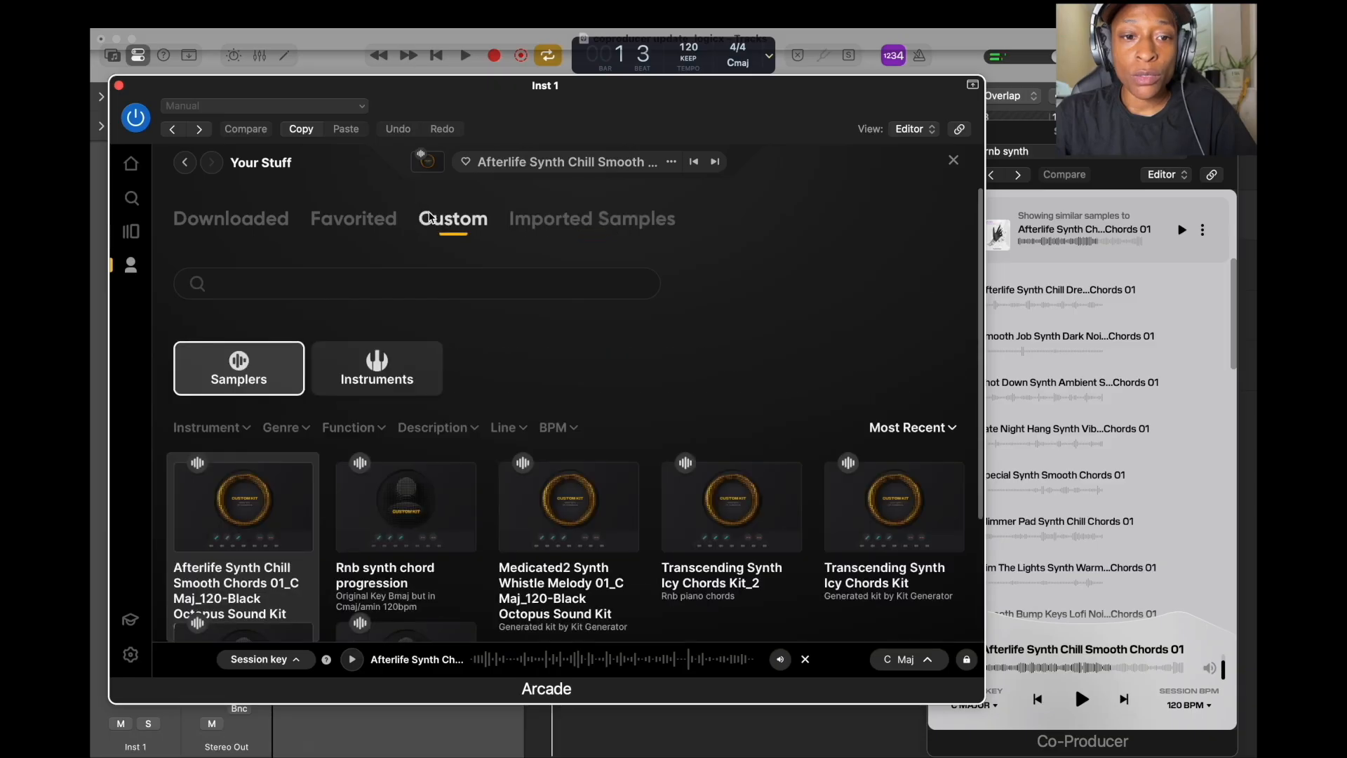
scroll(210, 574, down, 2)
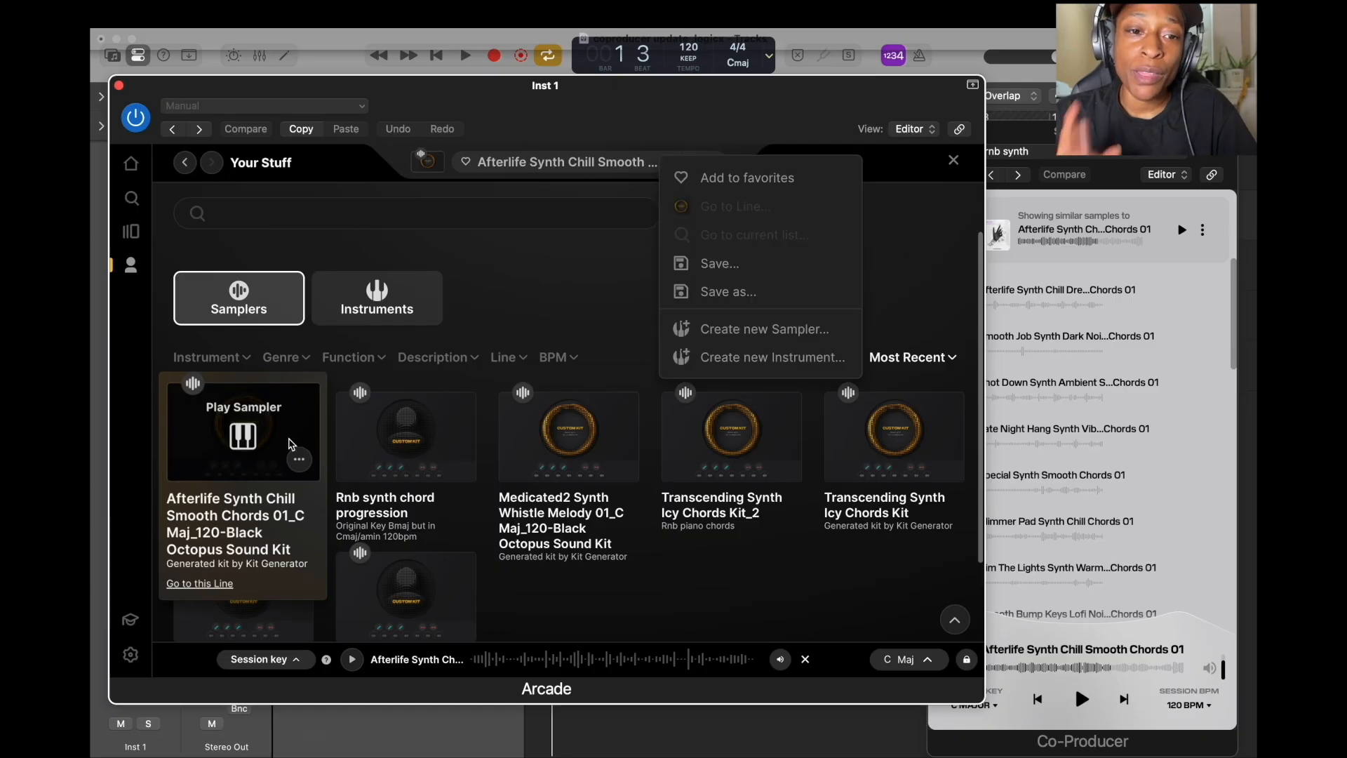
click(245, 434)
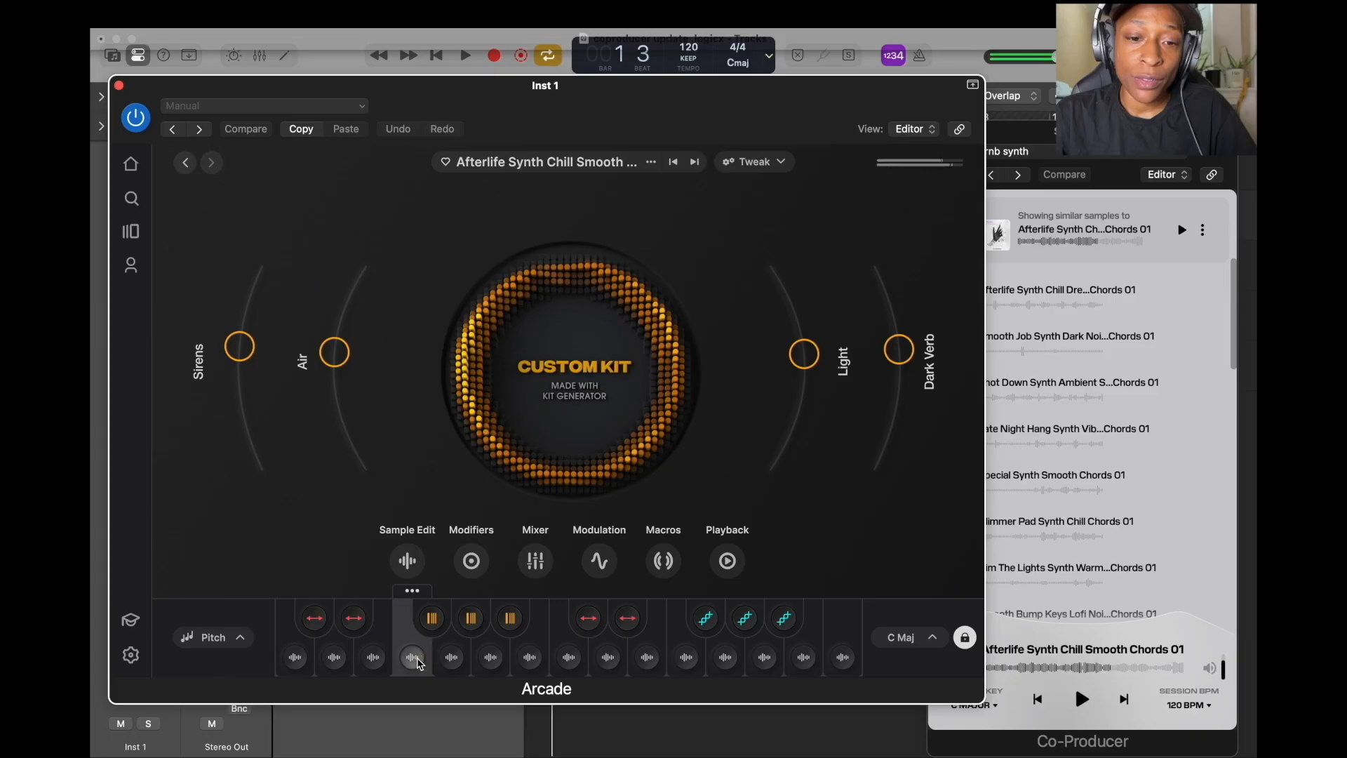
Audition the loaded kit's first white key and browse Arcade's home page through the newest samplers, newest instruments and Kickstart Your Beat
click(299, 656)
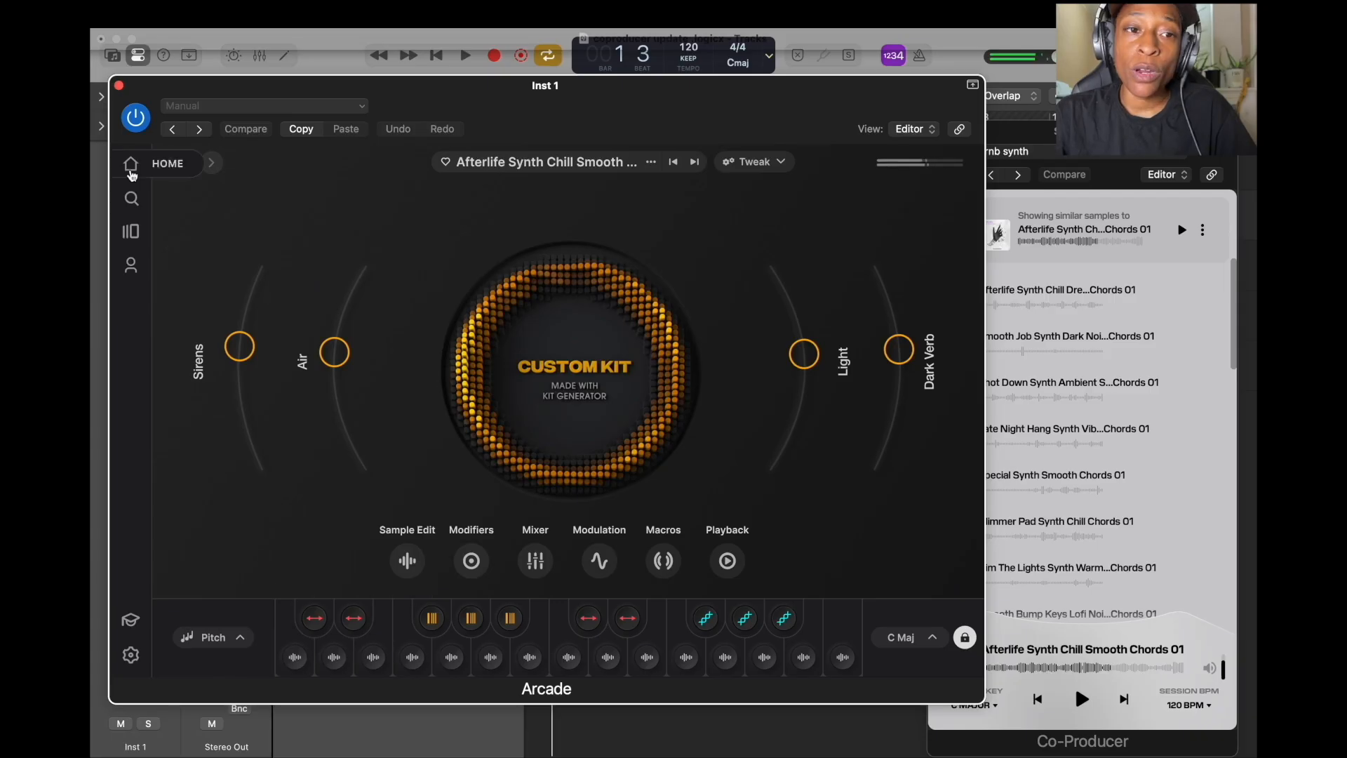
click(131, 163)
scroll(465, 508, down, 3)
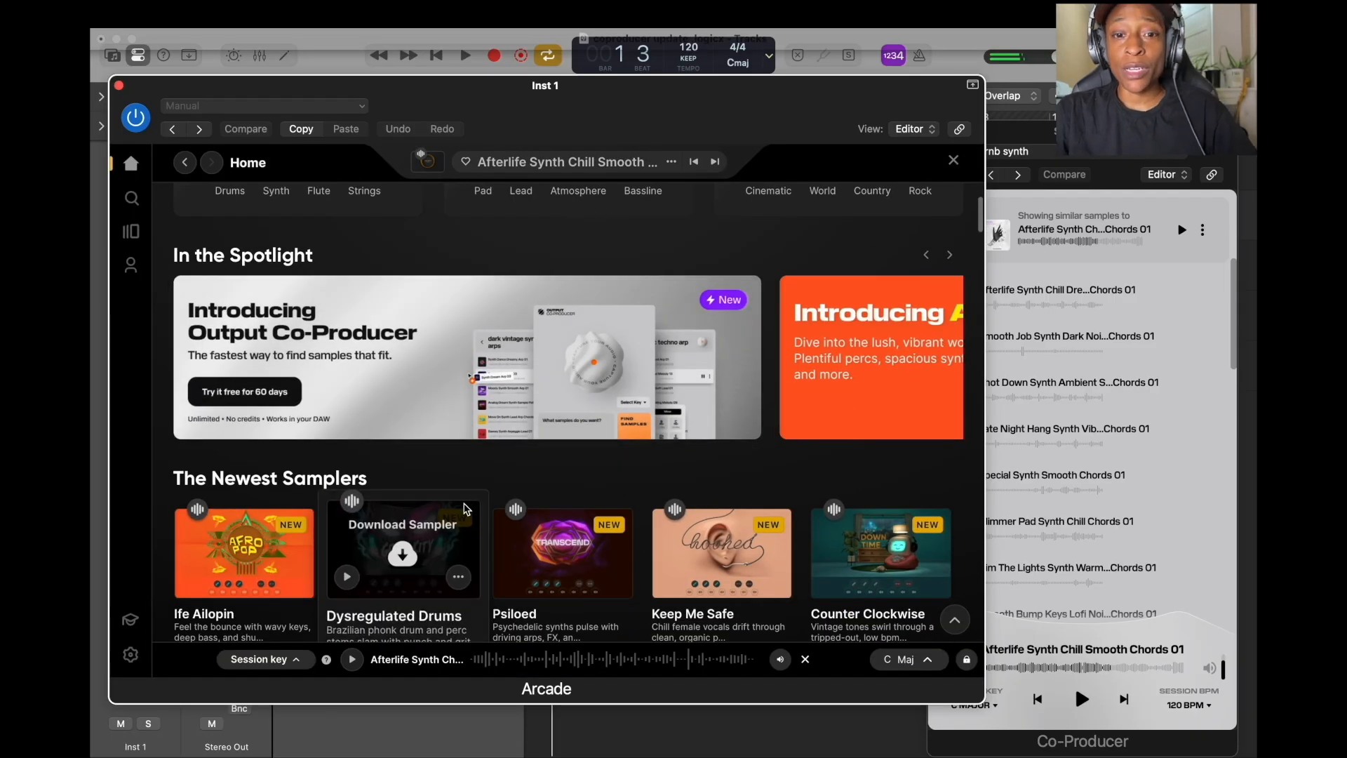
scroll(467, 509, up, 1)
scroll(626, 505, down, 3)
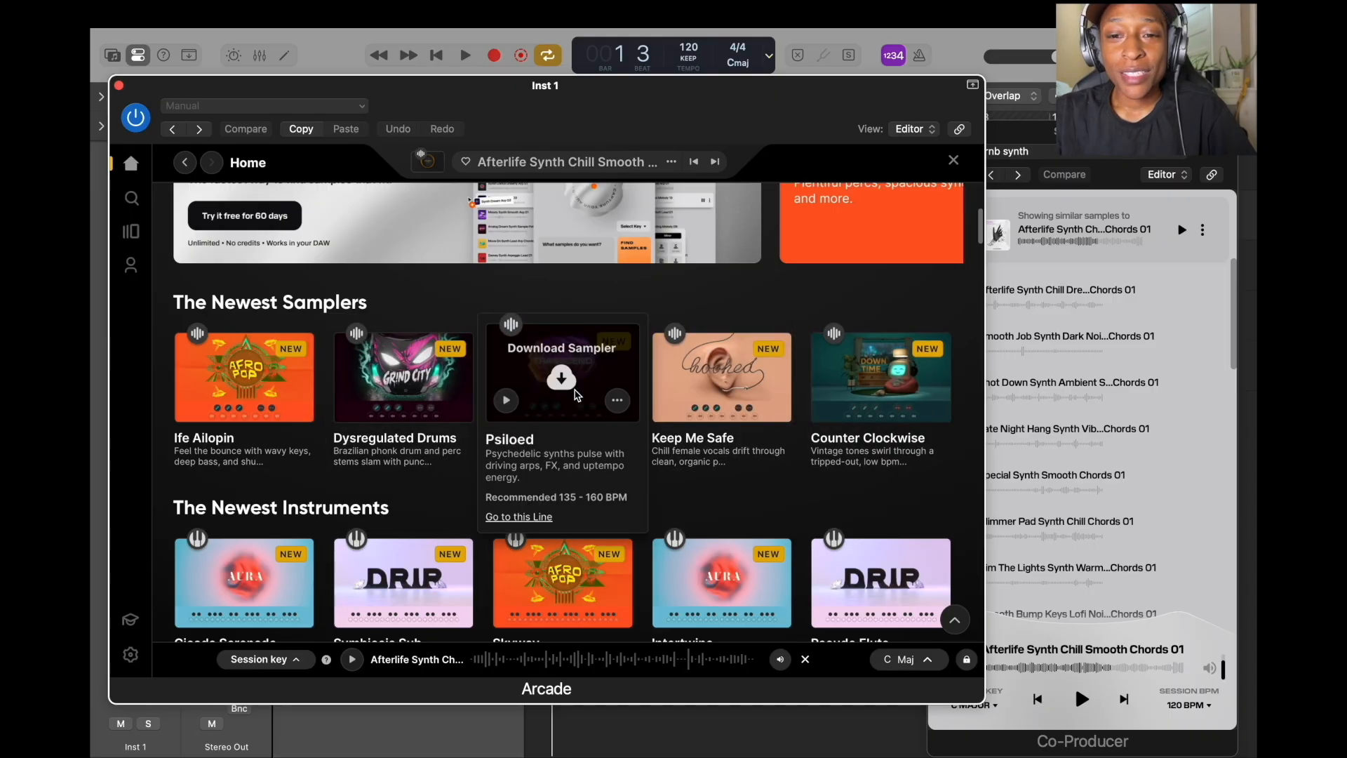
scroll(393, 393, down, 3)
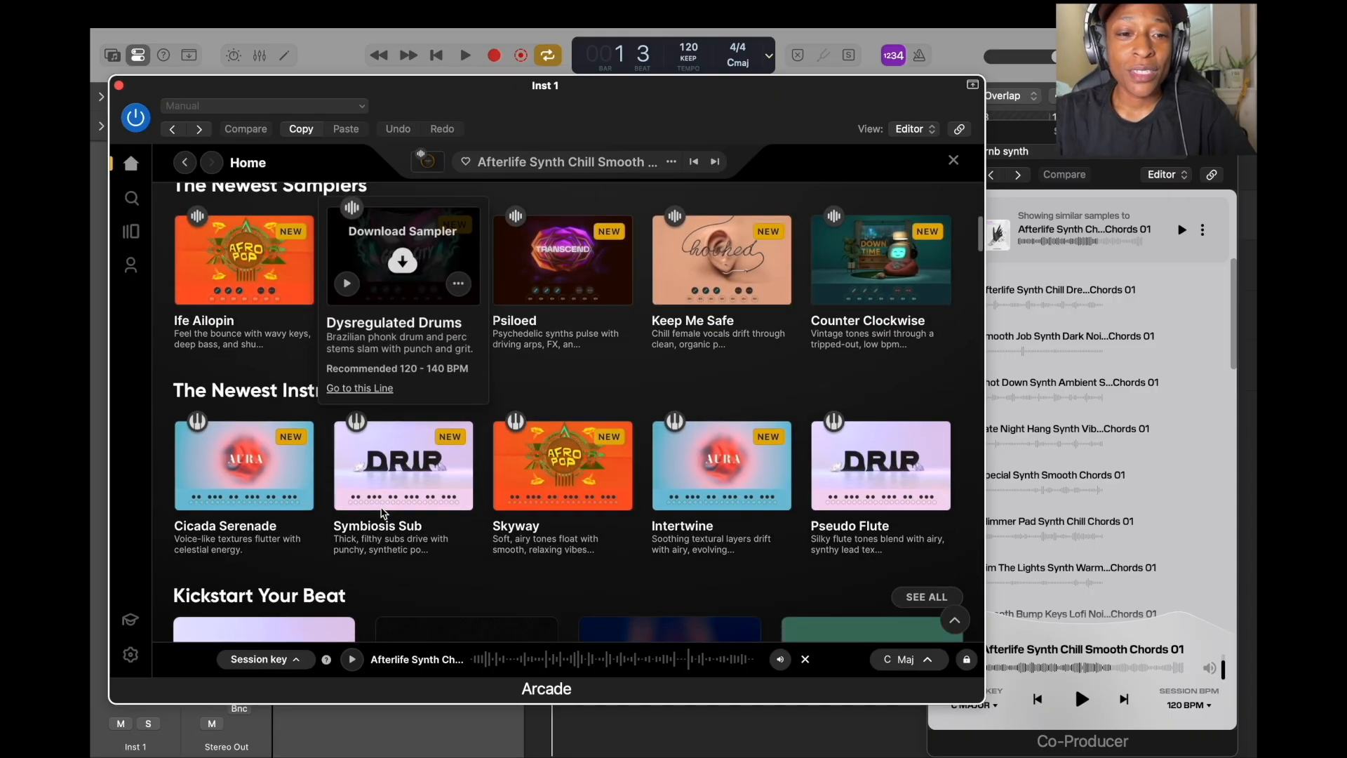
scroll(483, 487, down, 5)
scroll(487, 505, up, 10)
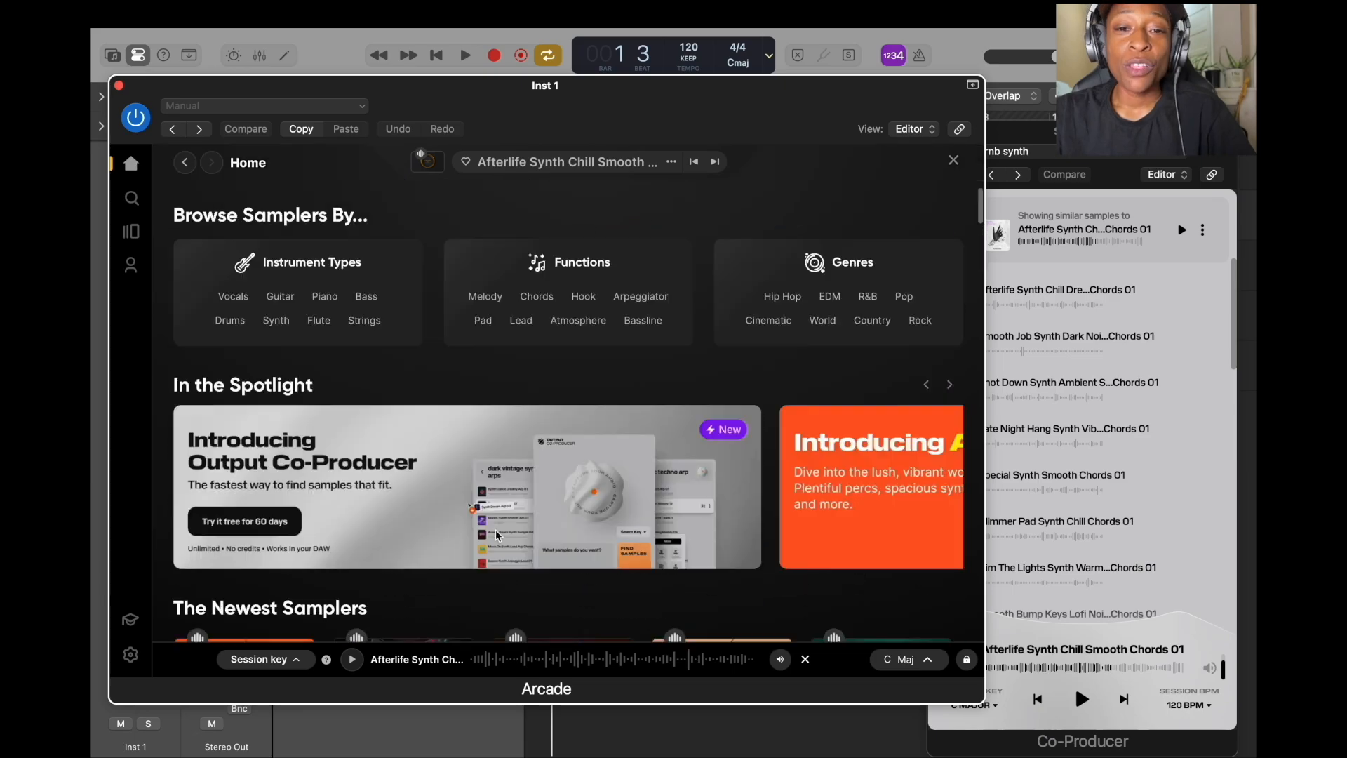
scroll(491, 519, down, 10)
scroll(496, 535, down, 9)
scroll(497, 535, up, 17)
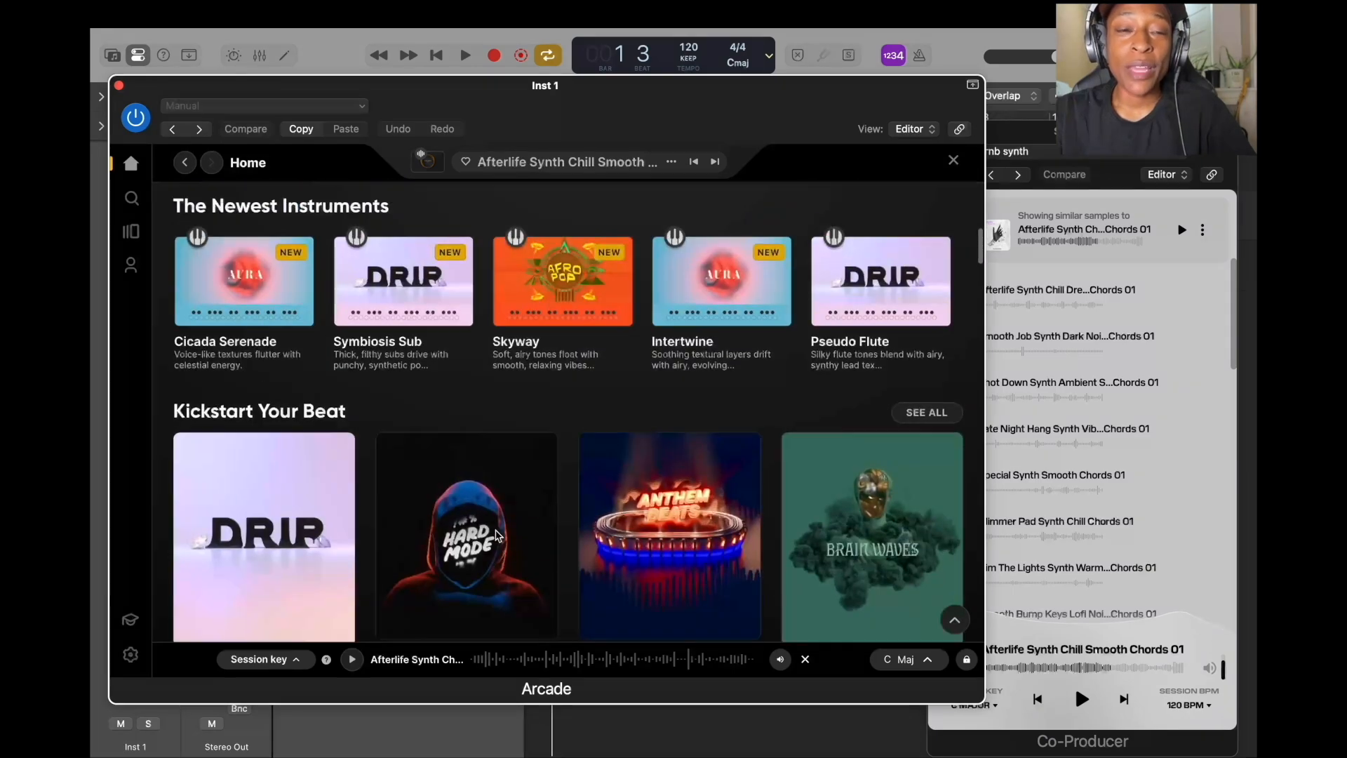
scroll(496, 535, up, 7)
scroll(496, 536, down, 4)
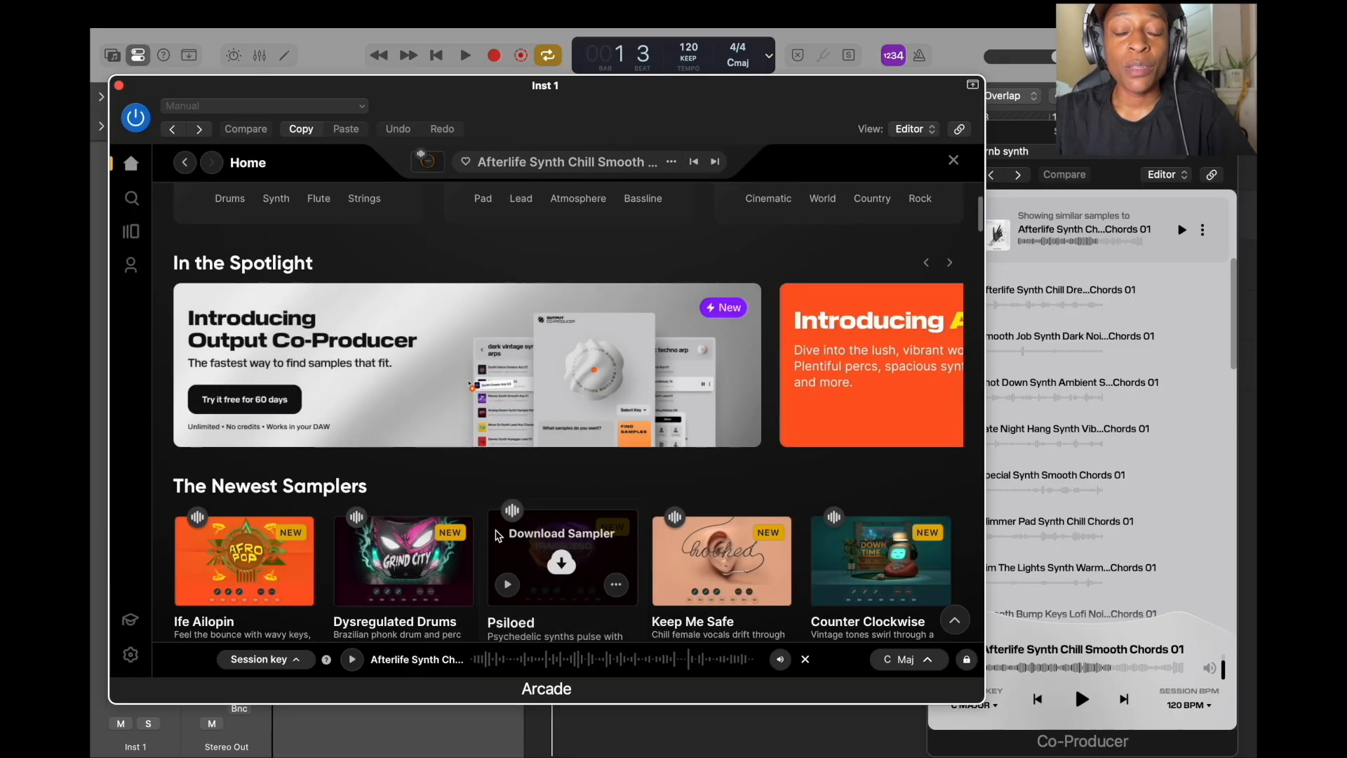
Move the Co-Producer window closer and close the Arcade instrument window
drag(1109, 131, 1021, 131)
click(119, 86)
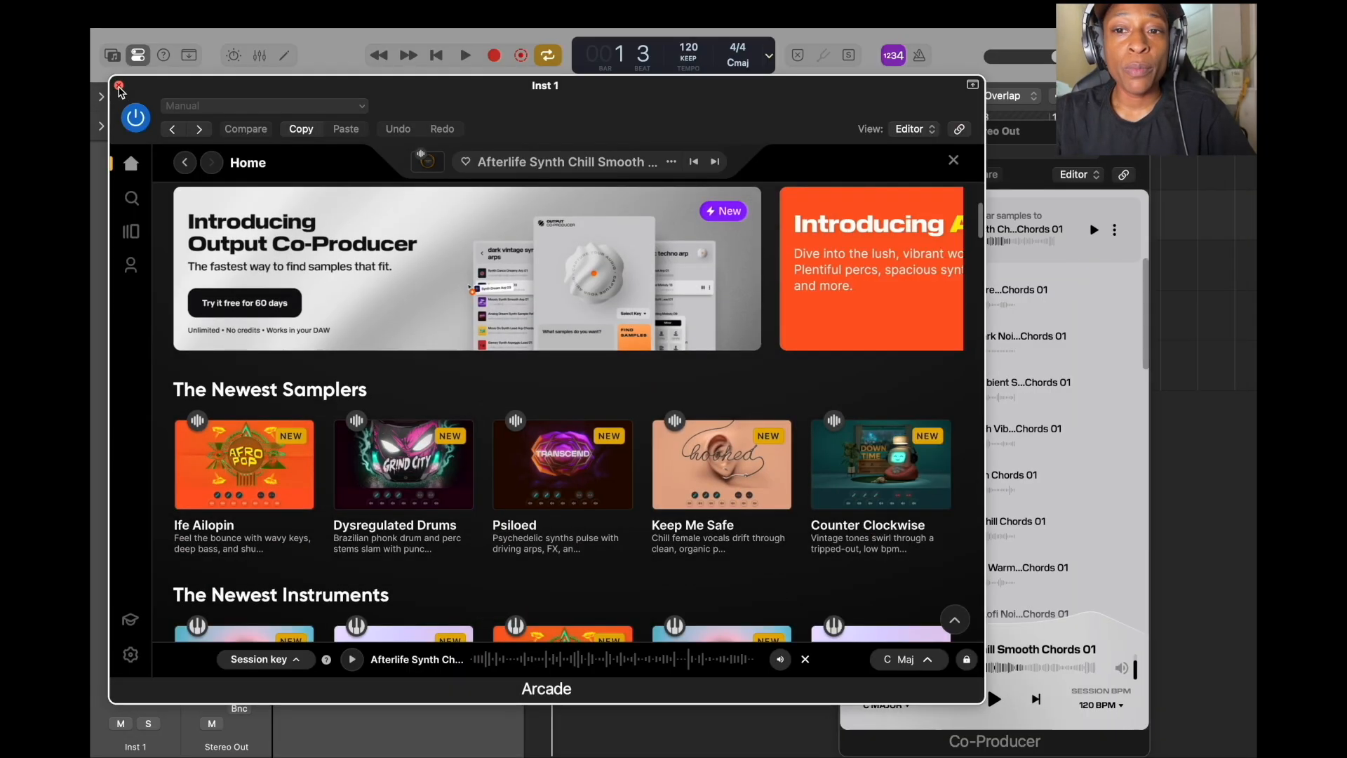
Mute the Afterlife Synth Chill Smooth Chords track and play back the other two synth loops
click(332, 255)
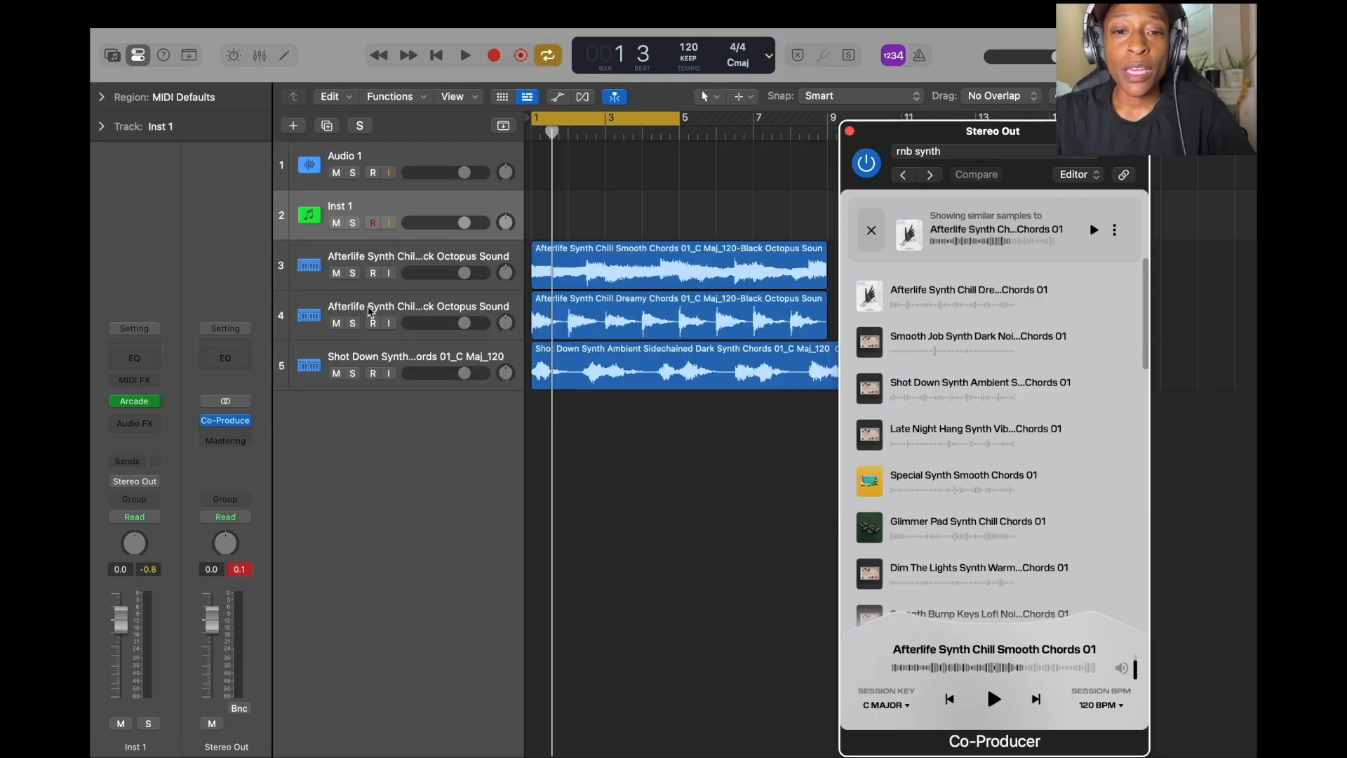
click(336, 273)
key(space)
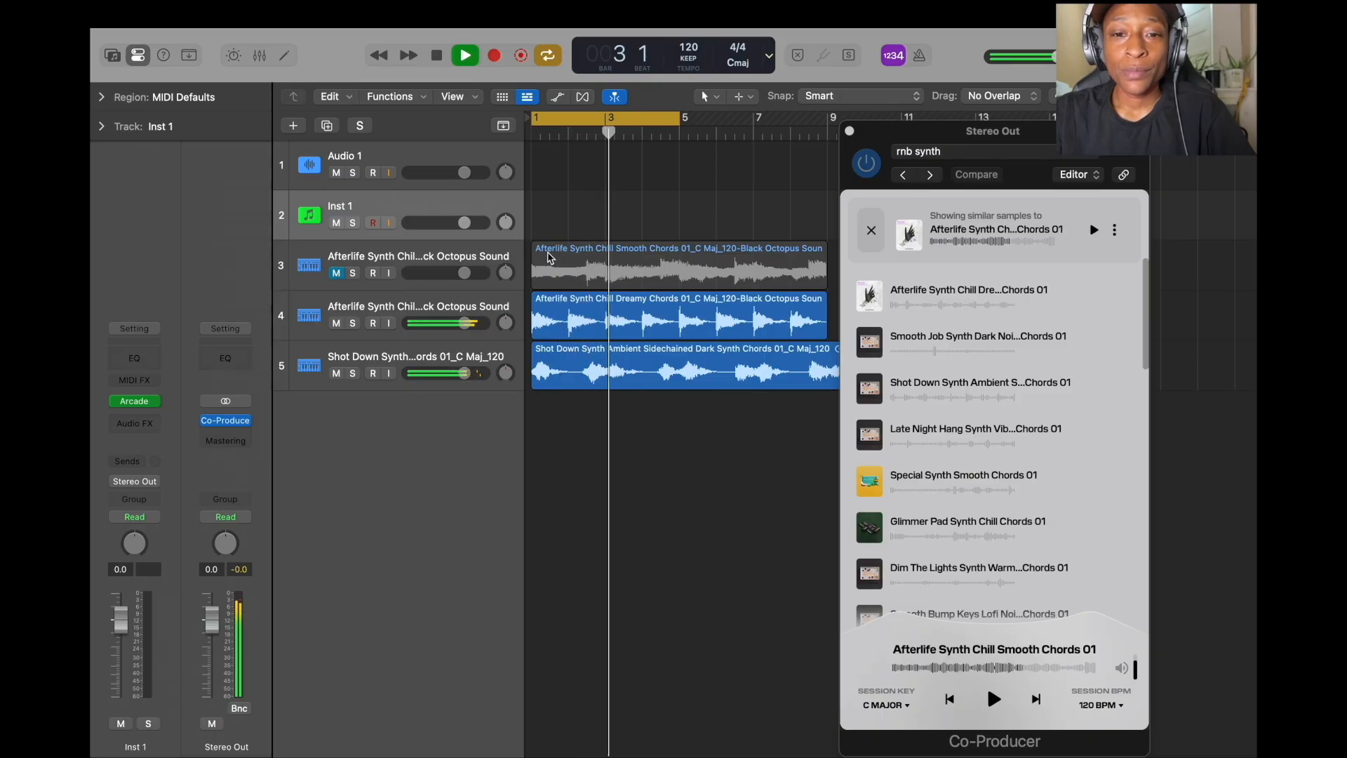
key(space)
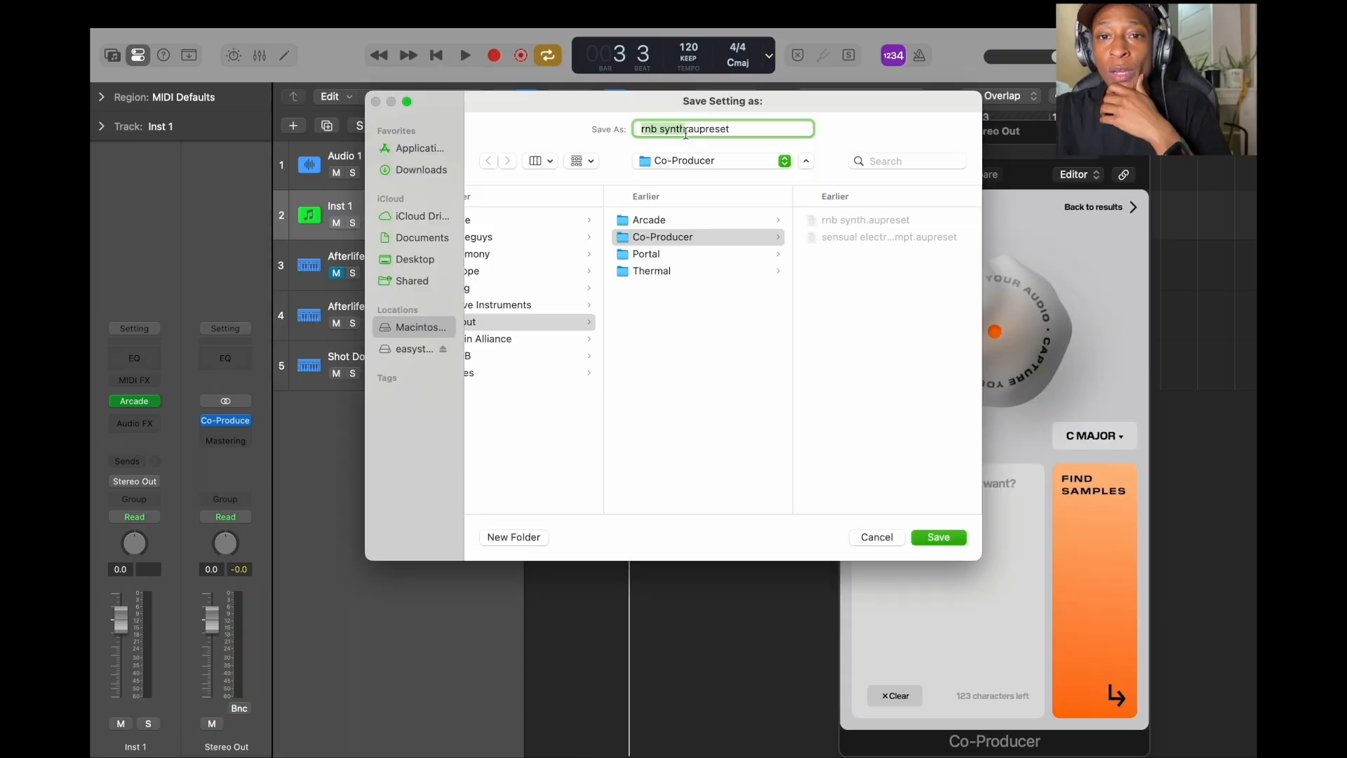
Save the Co-Producer setting as "rnb synth chord progressions" in the Co-Producer folder
key(Right)
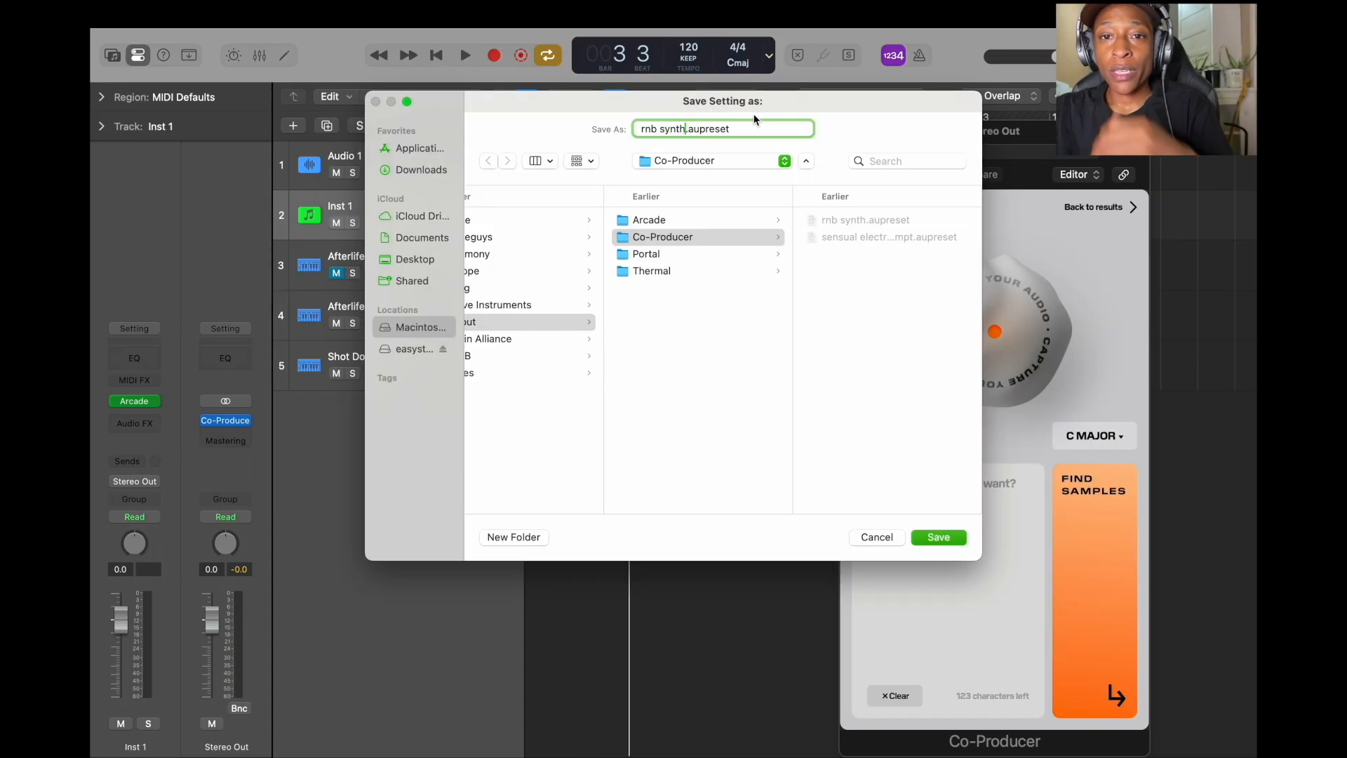
text(chord progressions)
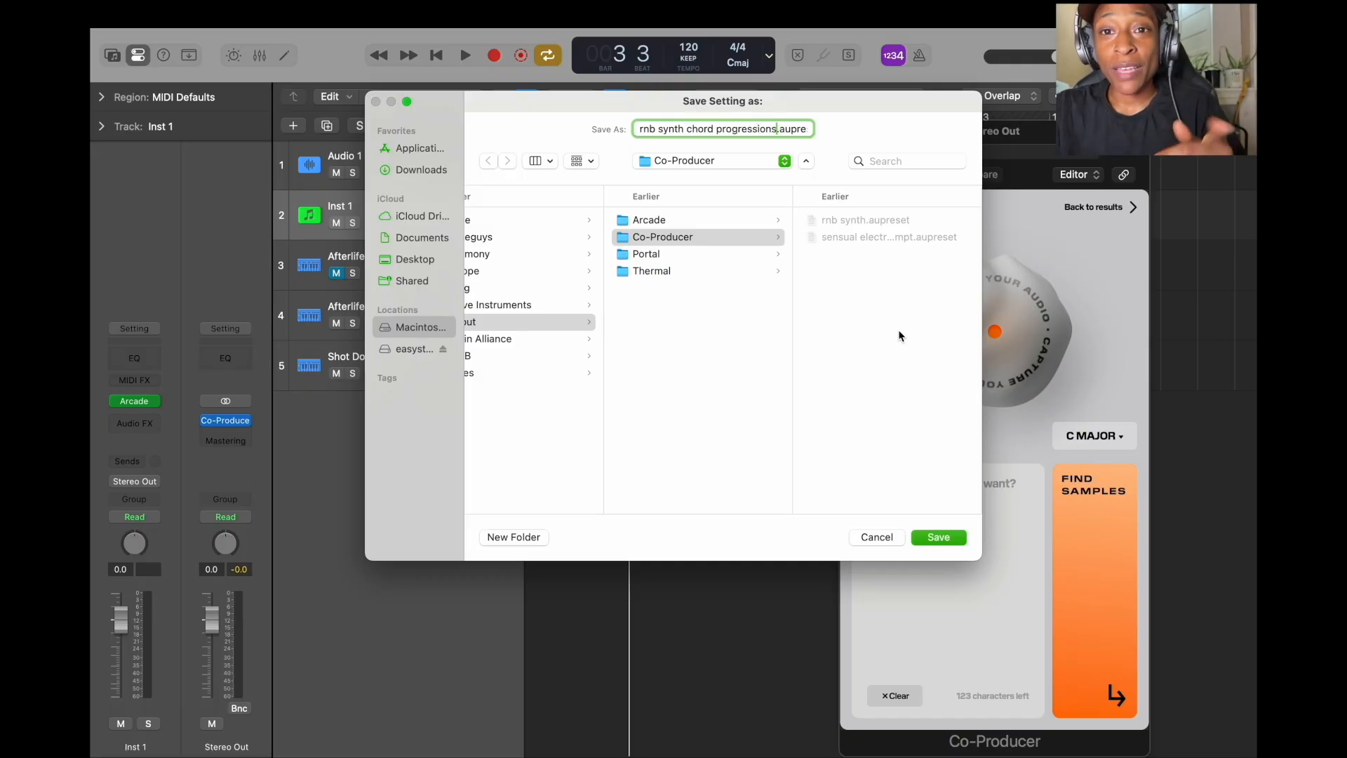
key(Return)
Load the untitled AU preset in Co-Producer and replace the sample prompt with "Rnb drum pattern"
click(1002, 153)
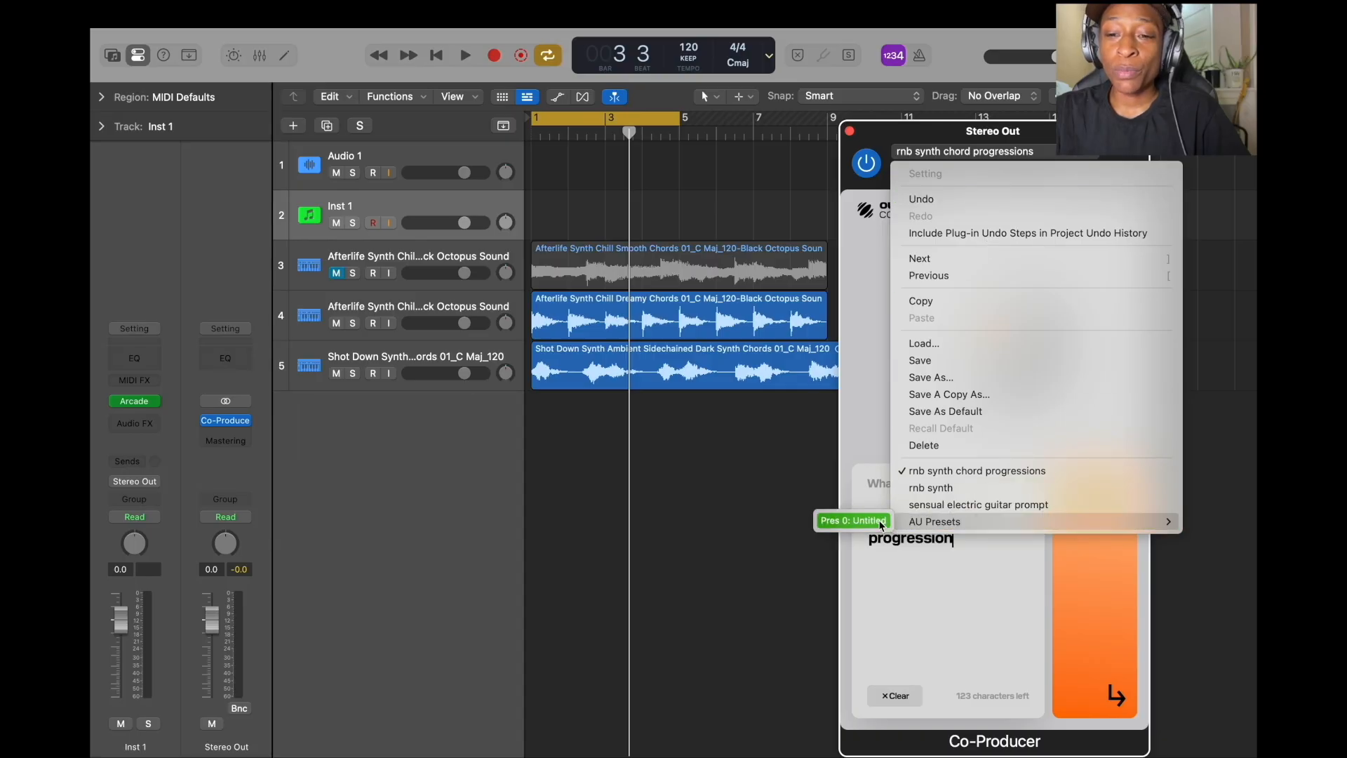
click(878, 521)
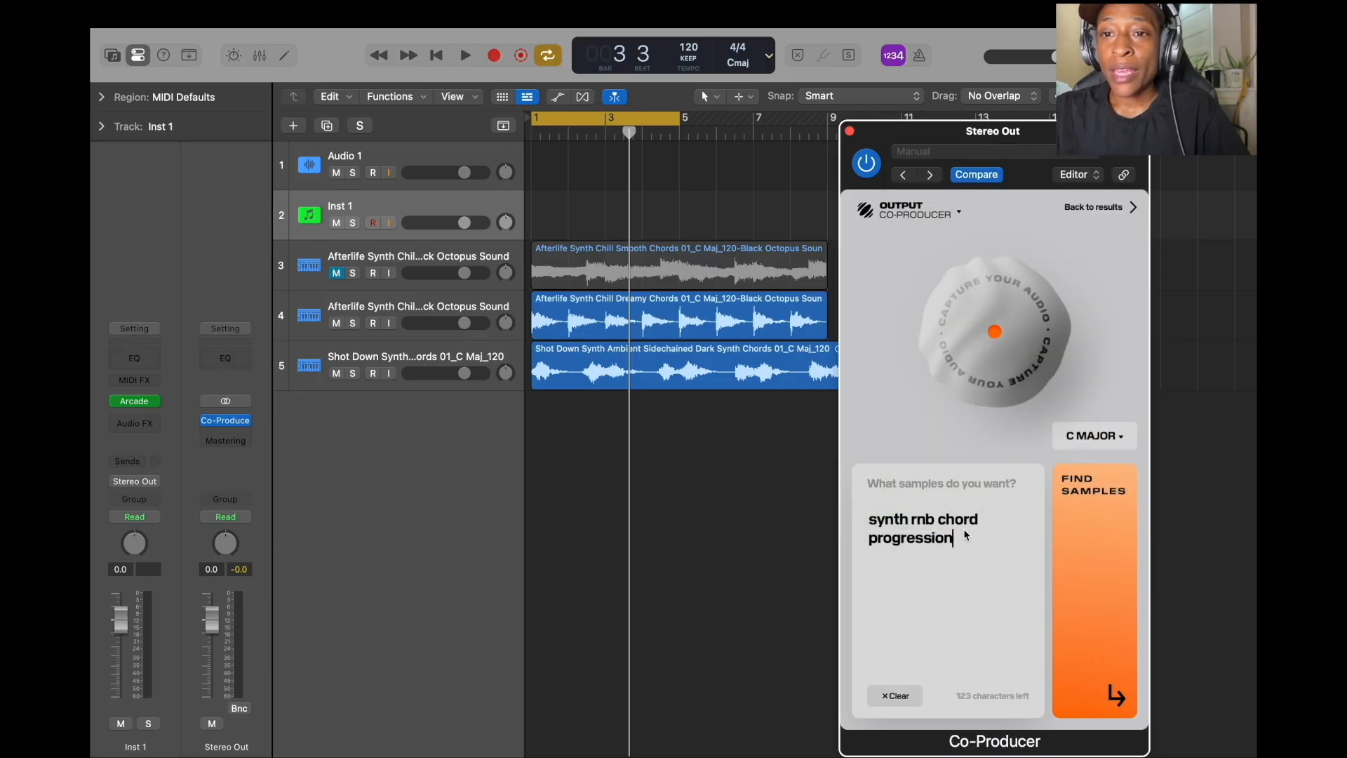
triple_click(868, 515)
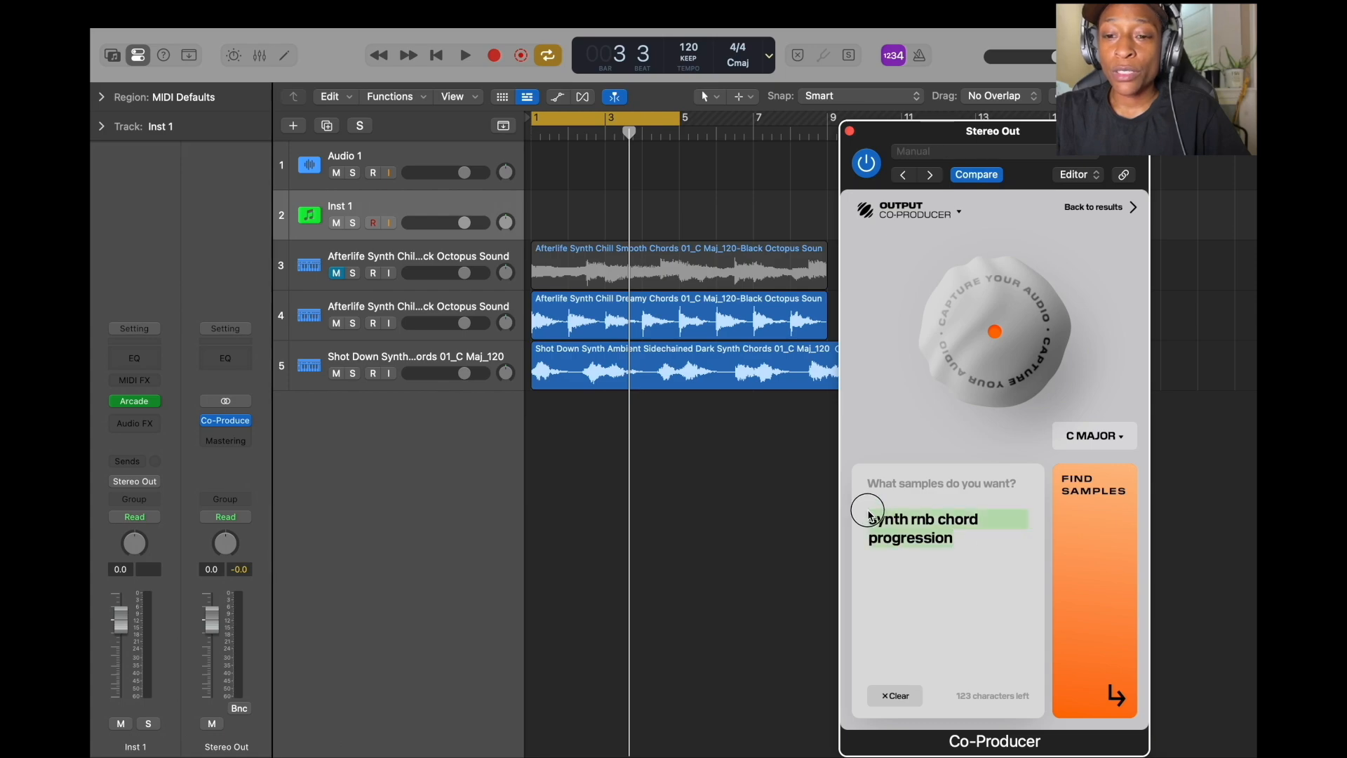
key(BackSpace)
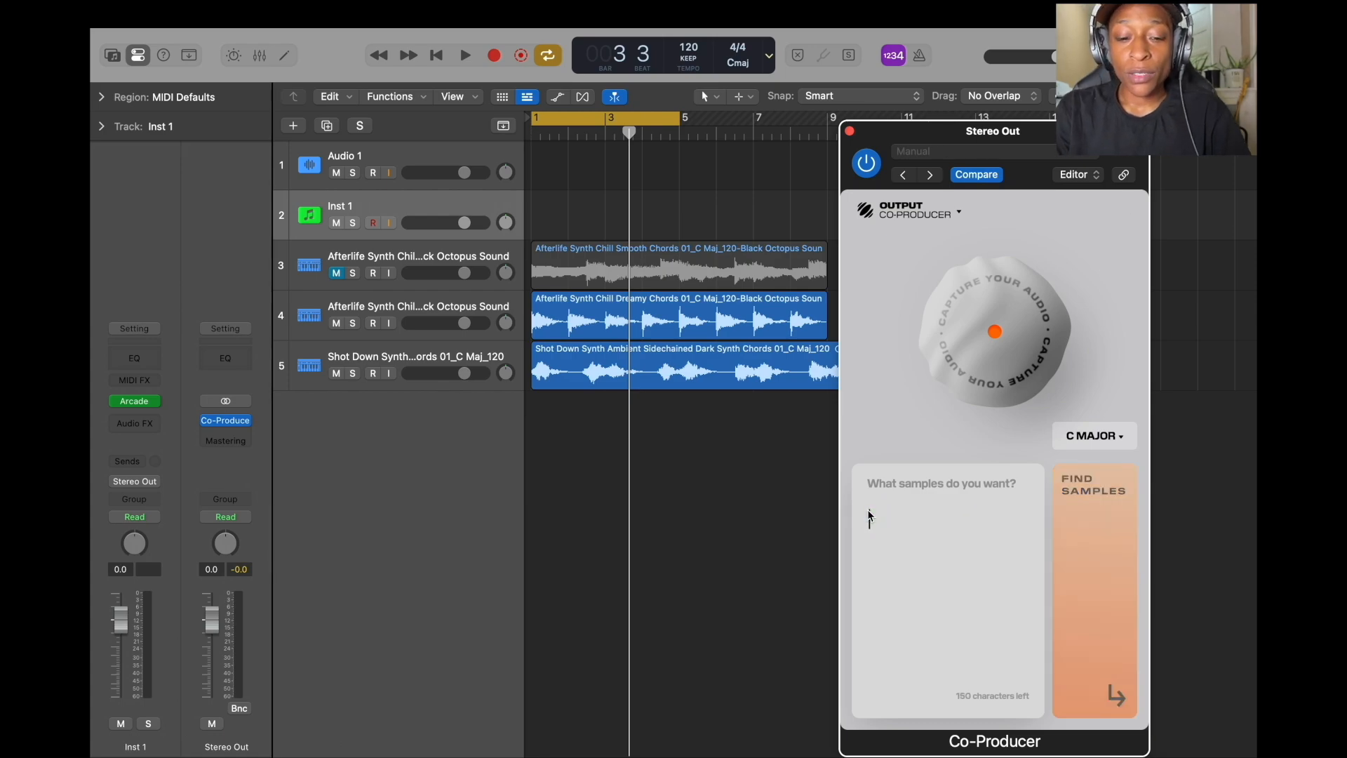
text(Rnb drum pattern)
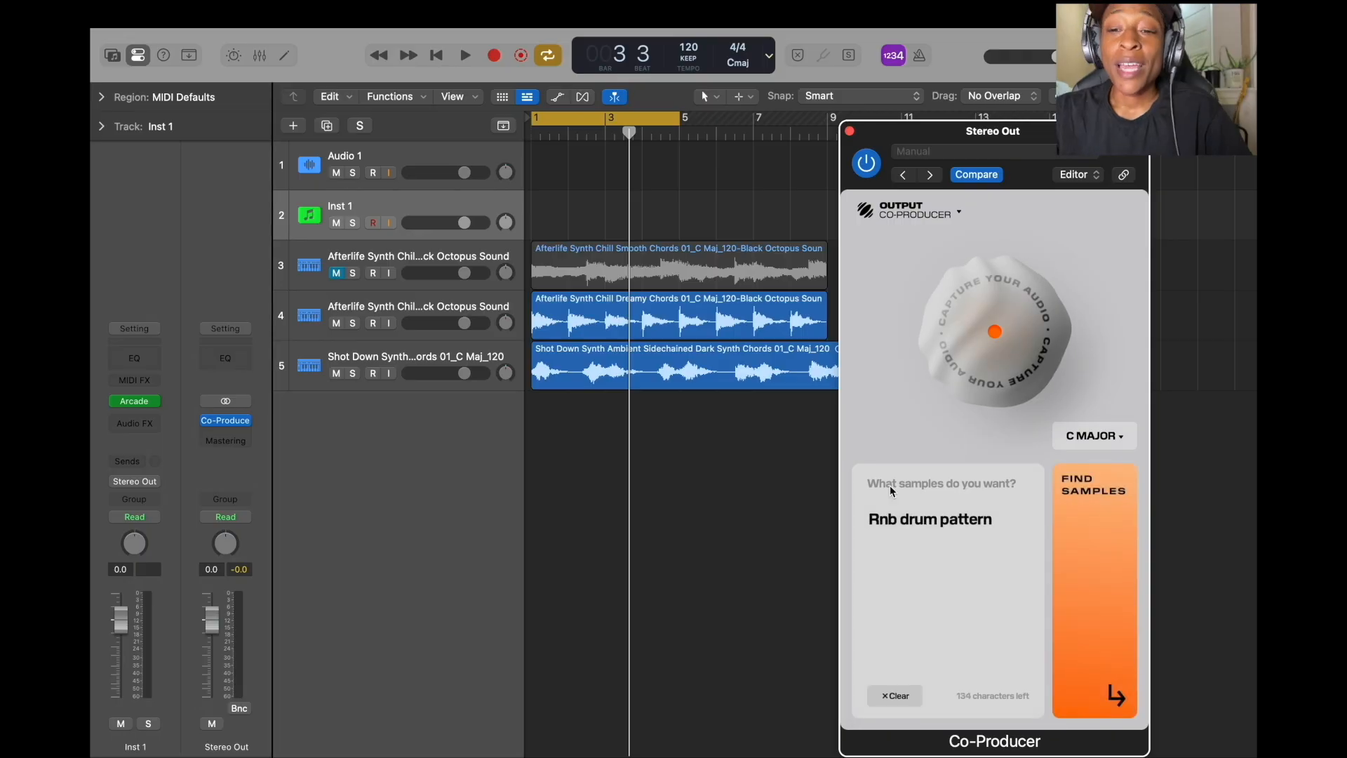
Capture 4 bars of the playing synth loops in Co-Producer and preview the captured audio
click(993, 333)
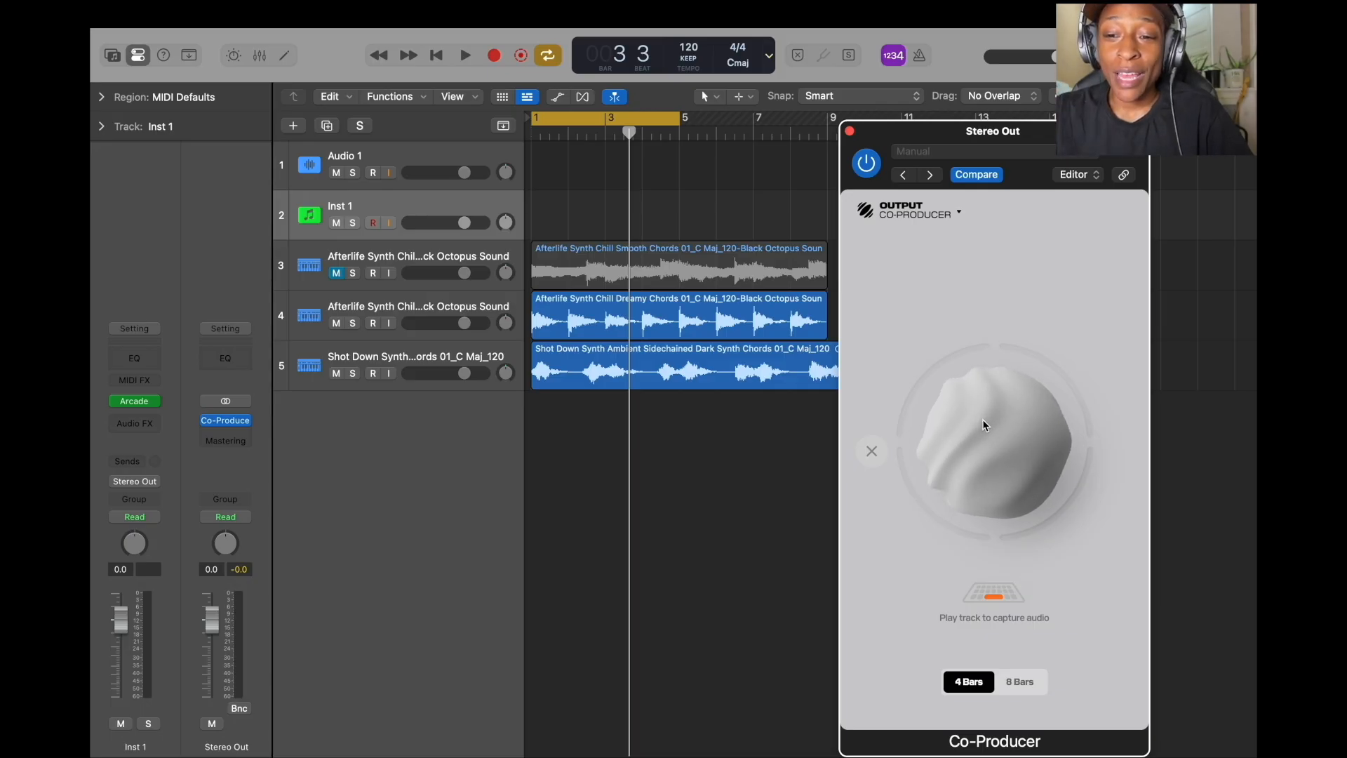
key(space)
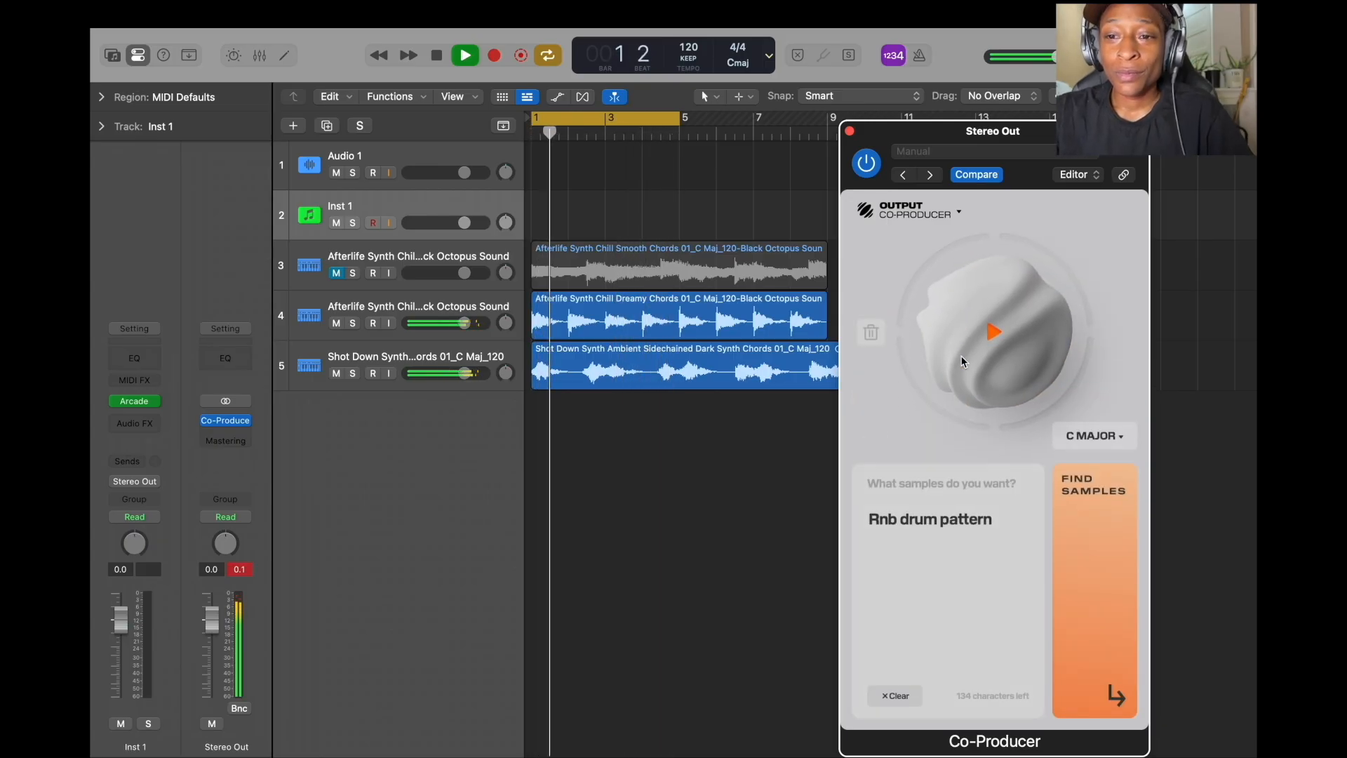
key(space)
click(995, 331)
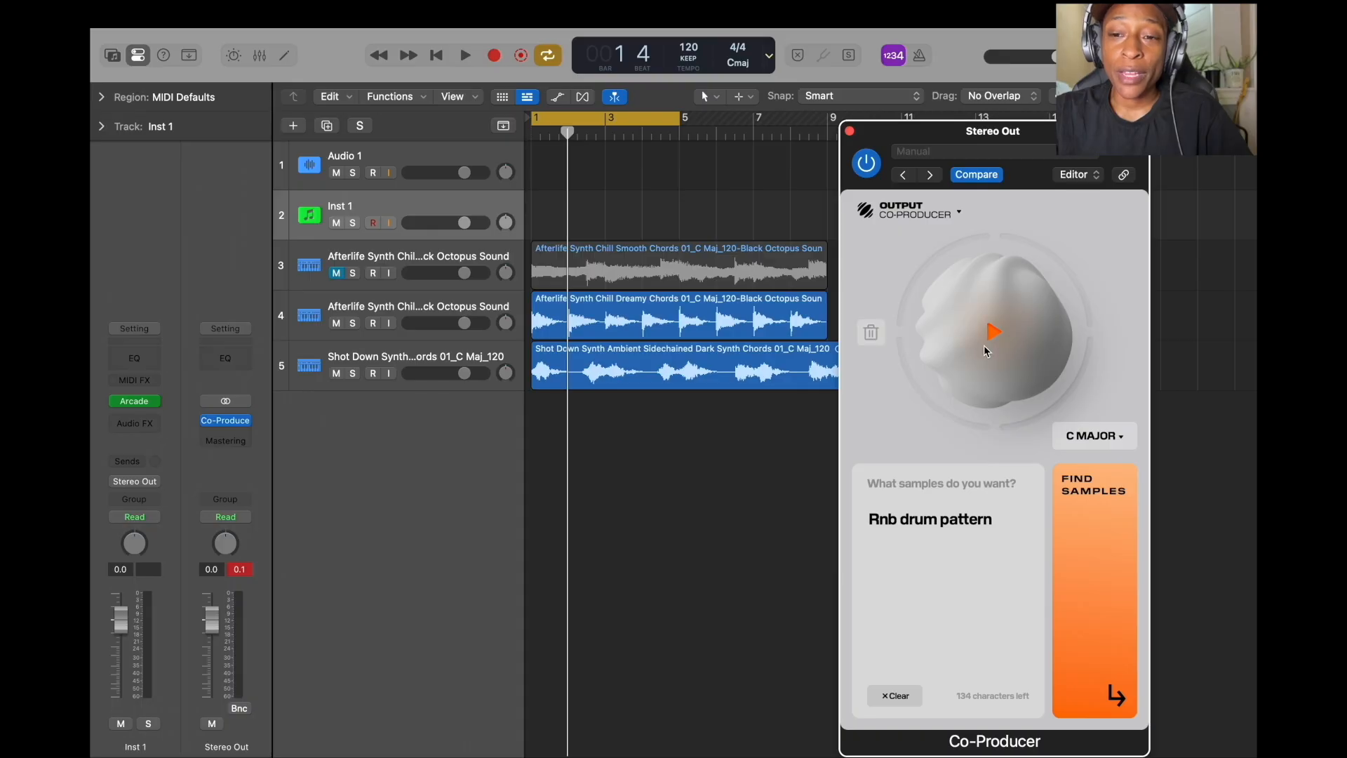
Mute the Shot Down and Afterlife Dreamy Chords tracks and unmute the Afterlife Smooth Chords track
click(336, 373)
click(339, 323)
click(334, 271)
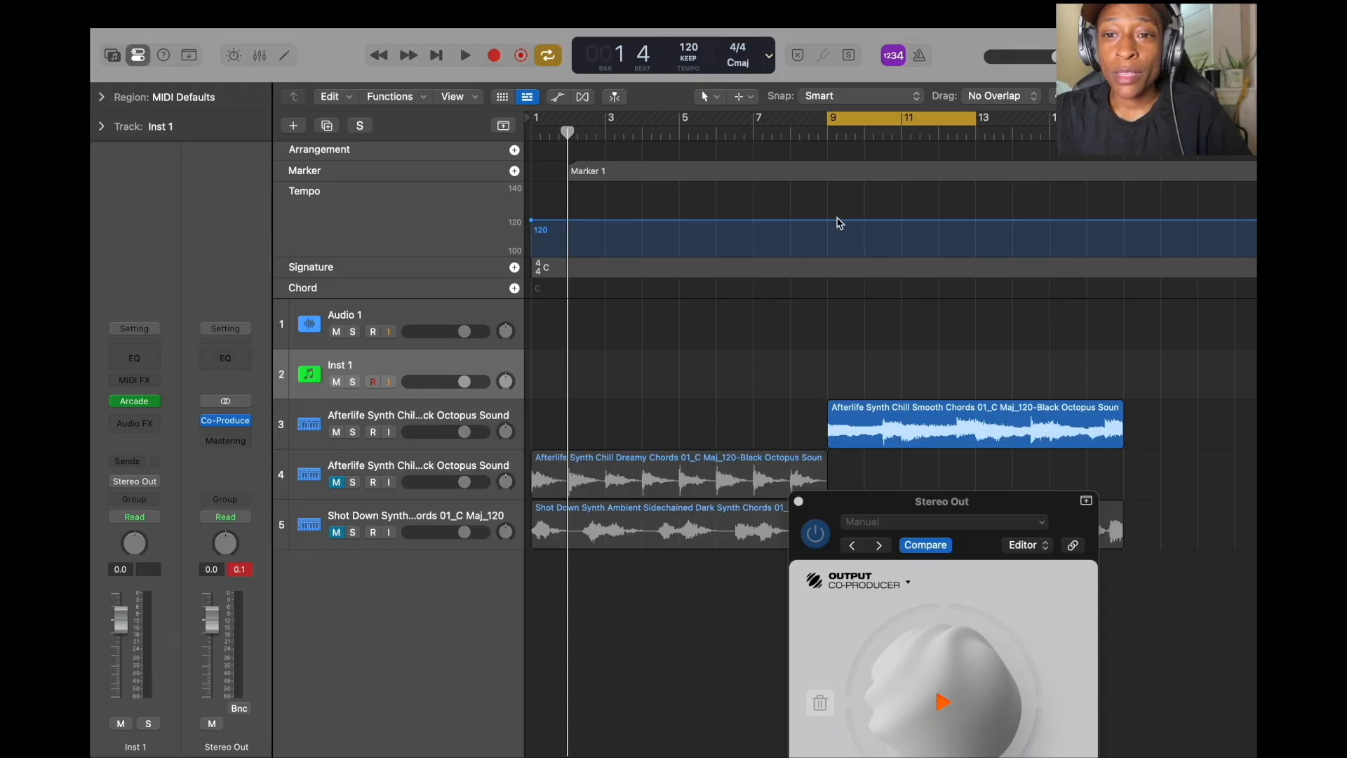
Set the tempo to 110 BPM from bar 9 to bar 13 and place the cycle range over those bars
drag(831, 226, 833, 250)
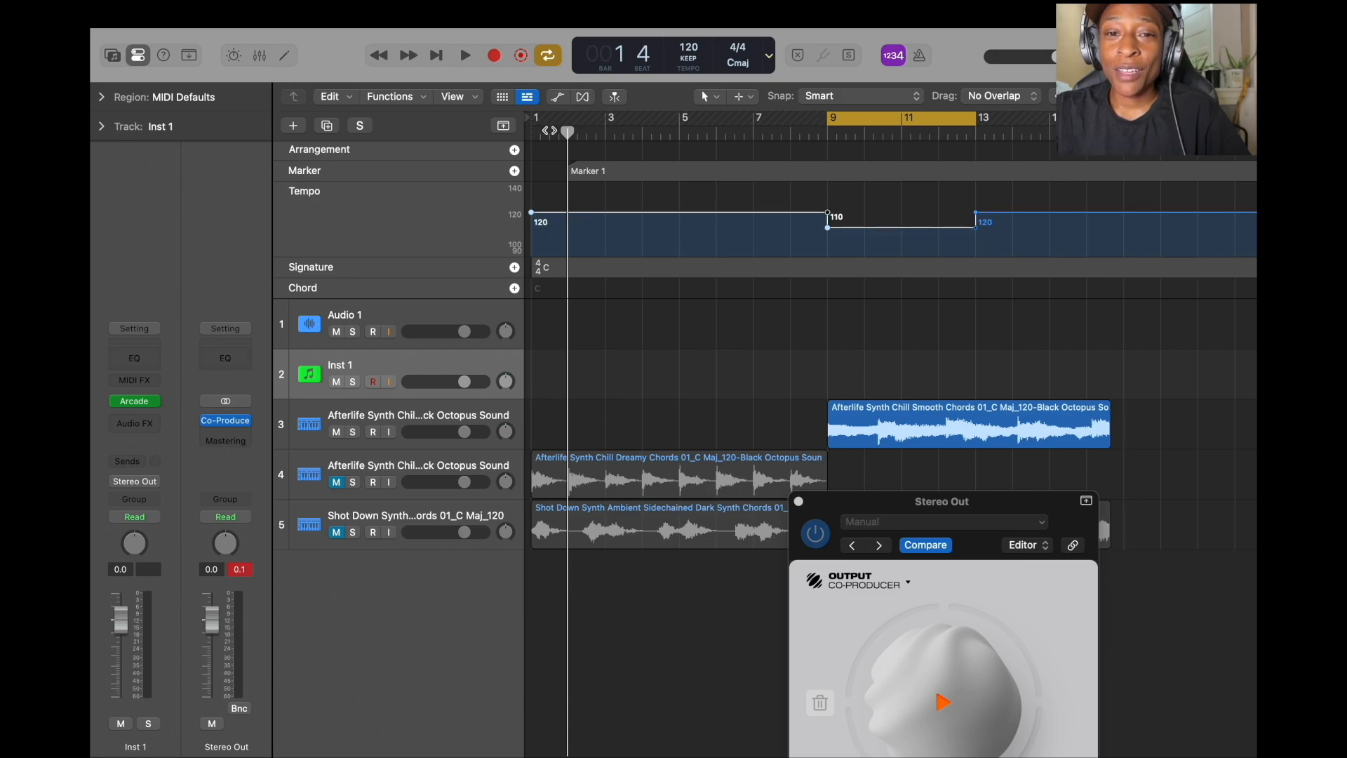
click(579, 180)
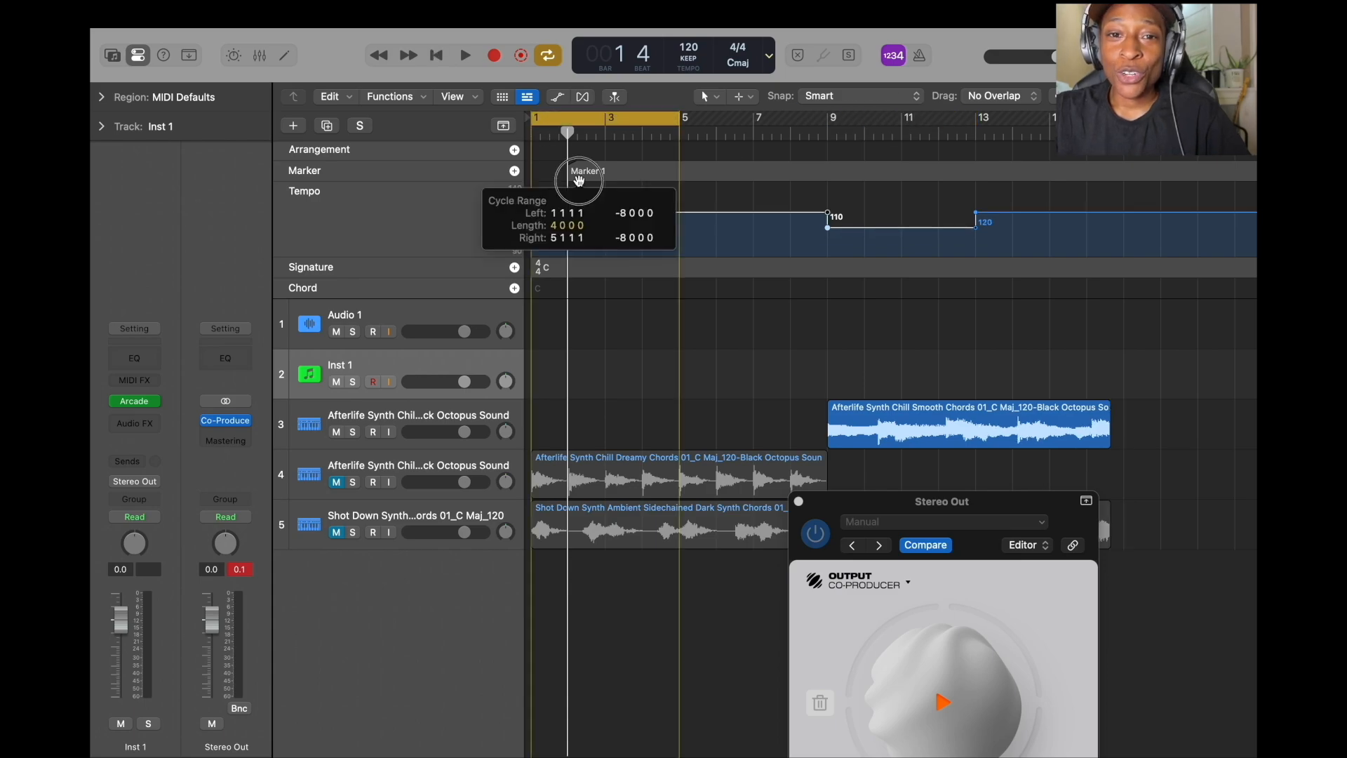
drag(579, 180, 895, 235)
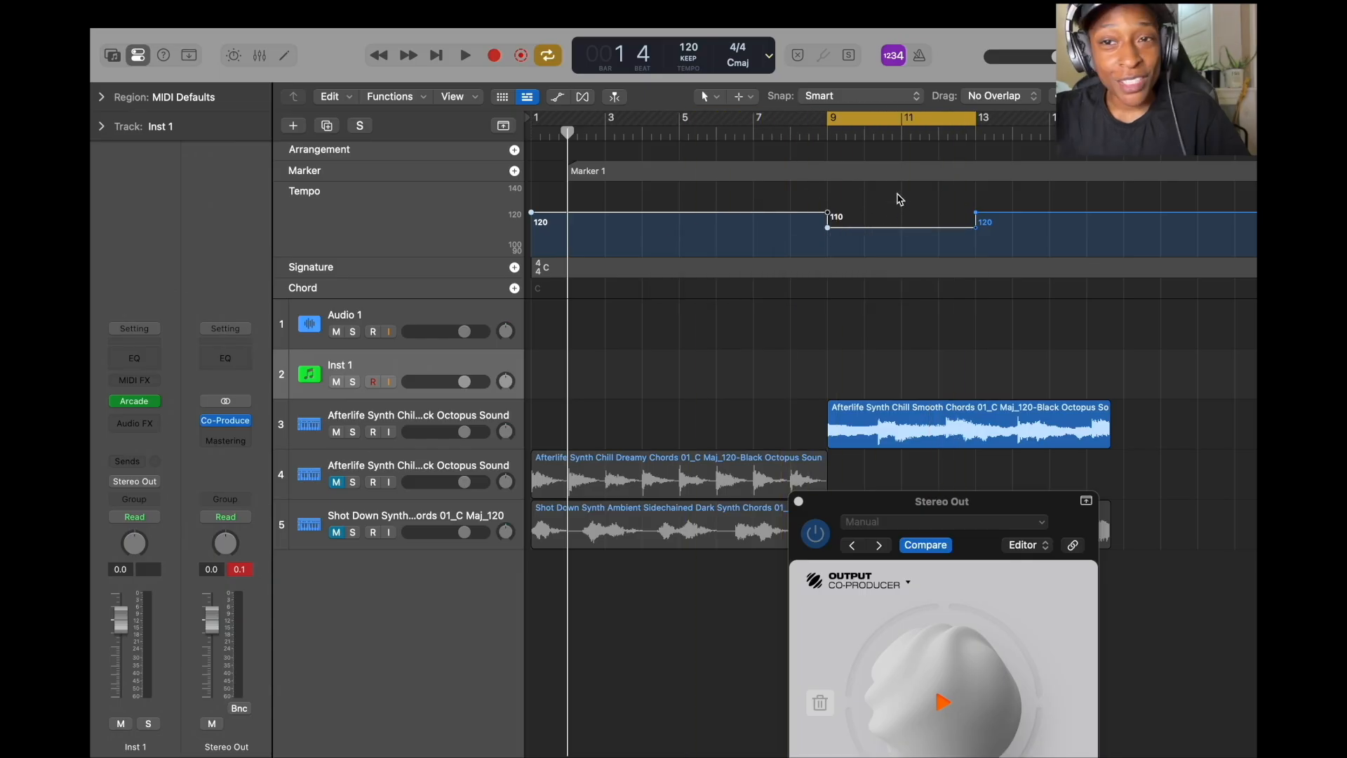
Capture 4 bars of the 110 BPM section in Co-Producer and find samples for the "Rnb drum pattern" prompt
drag(943, 498, 1055, 262)
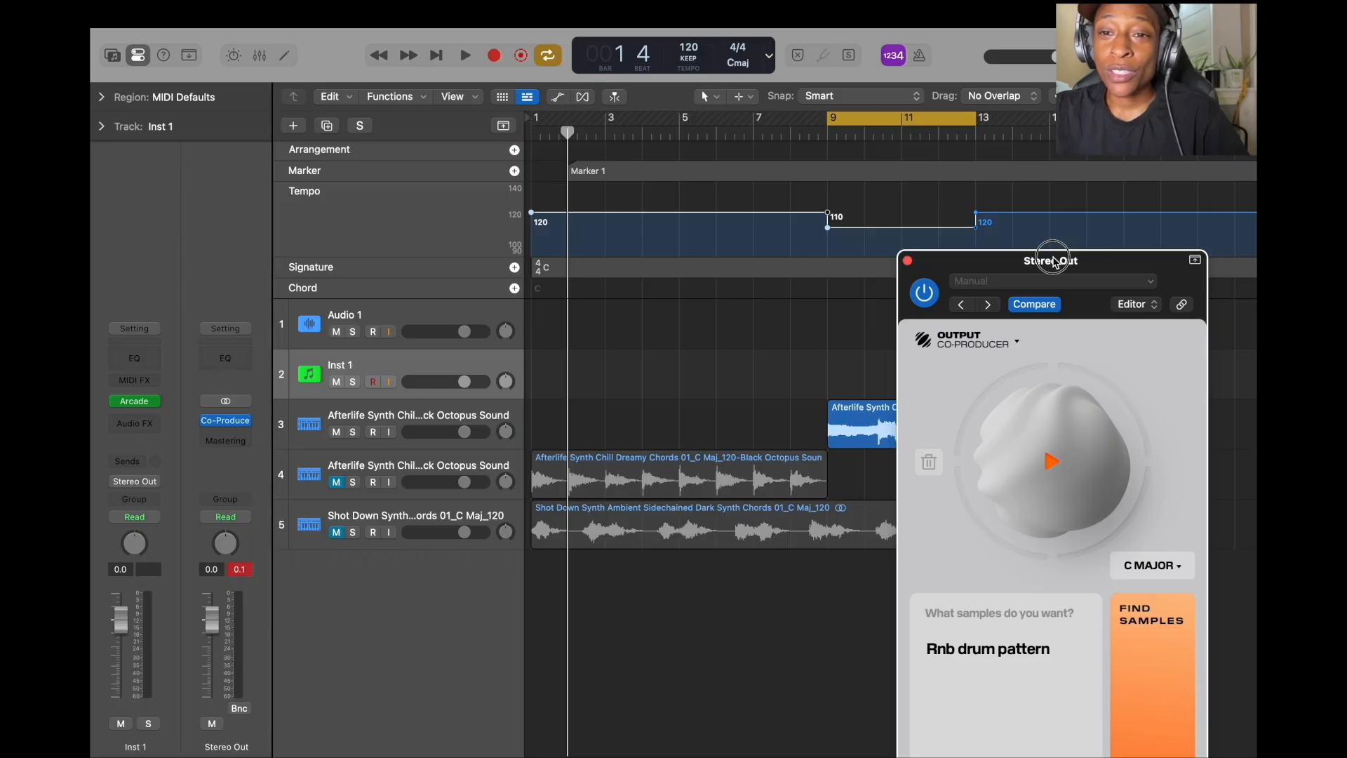
drag(1056, 262, 1026, 171)
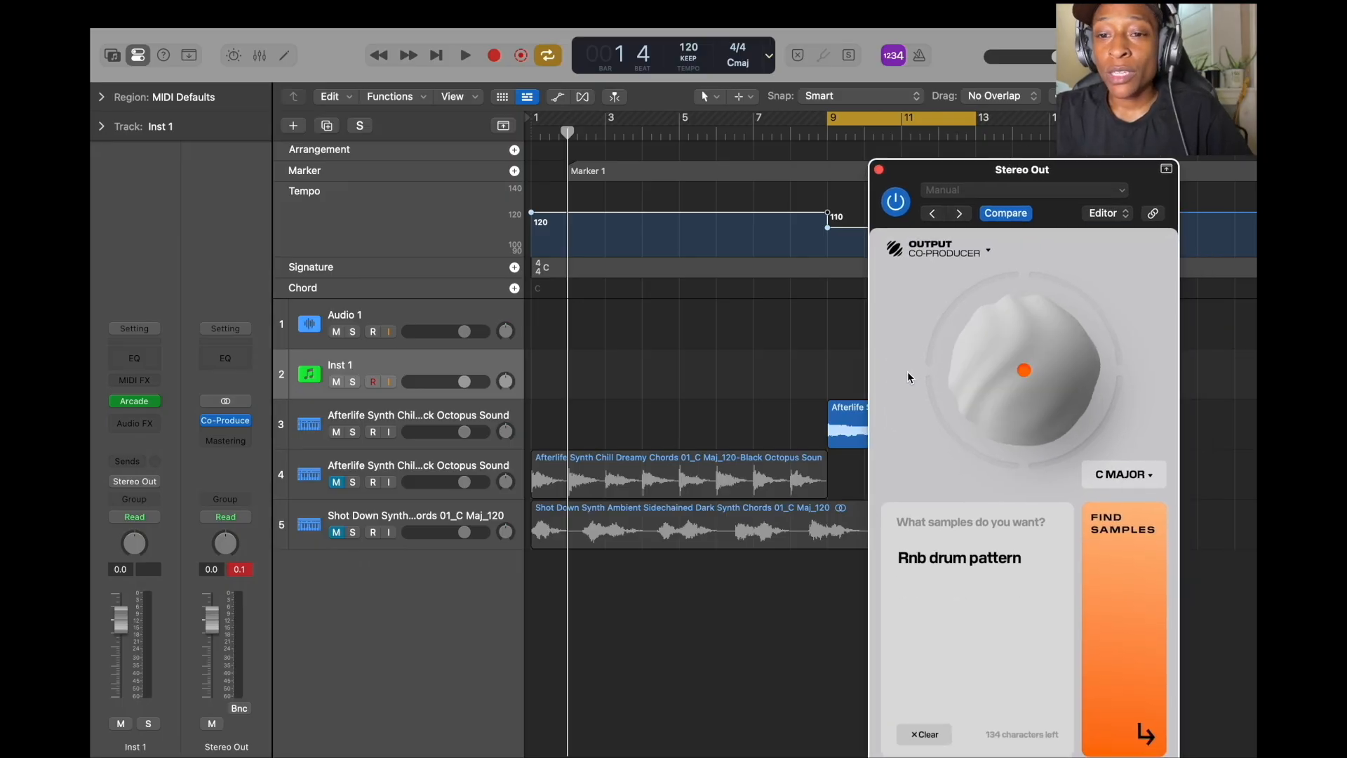
click(1023, 370)
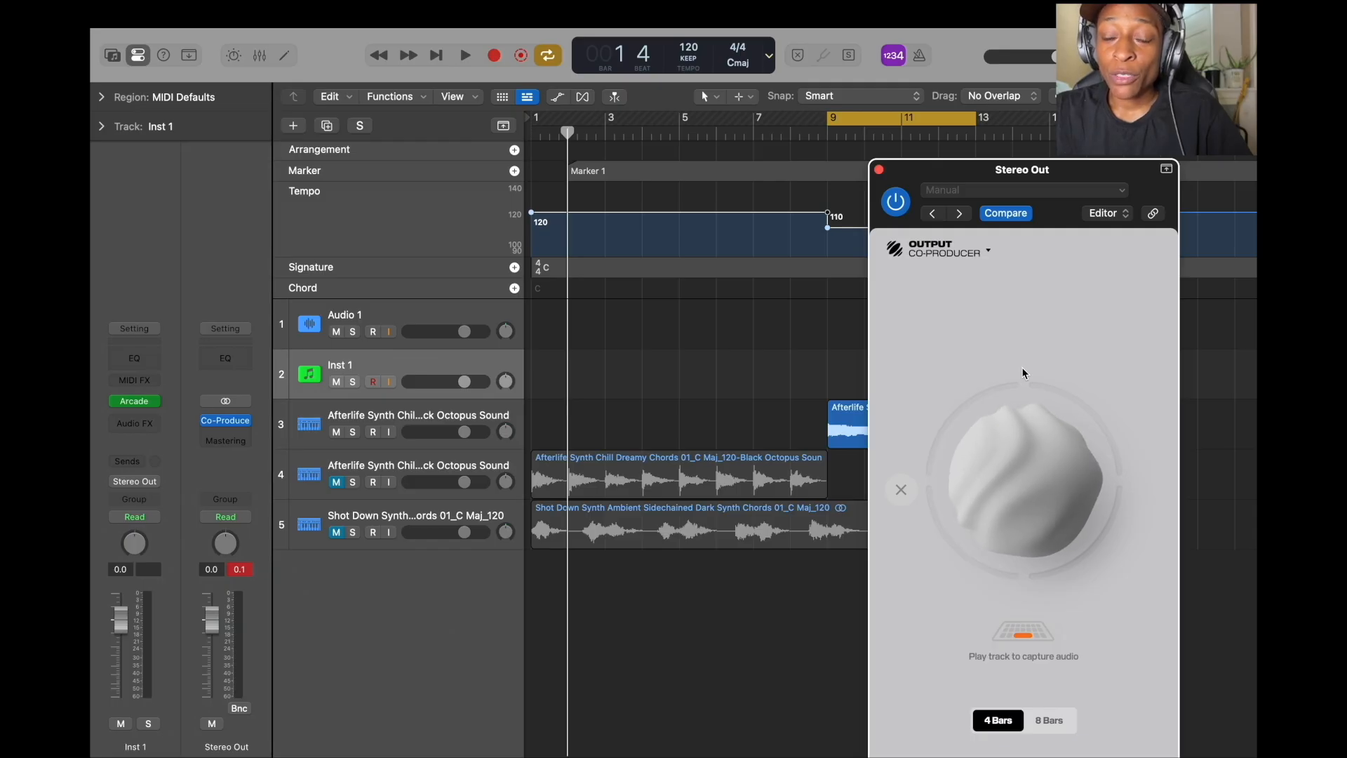
key(space)
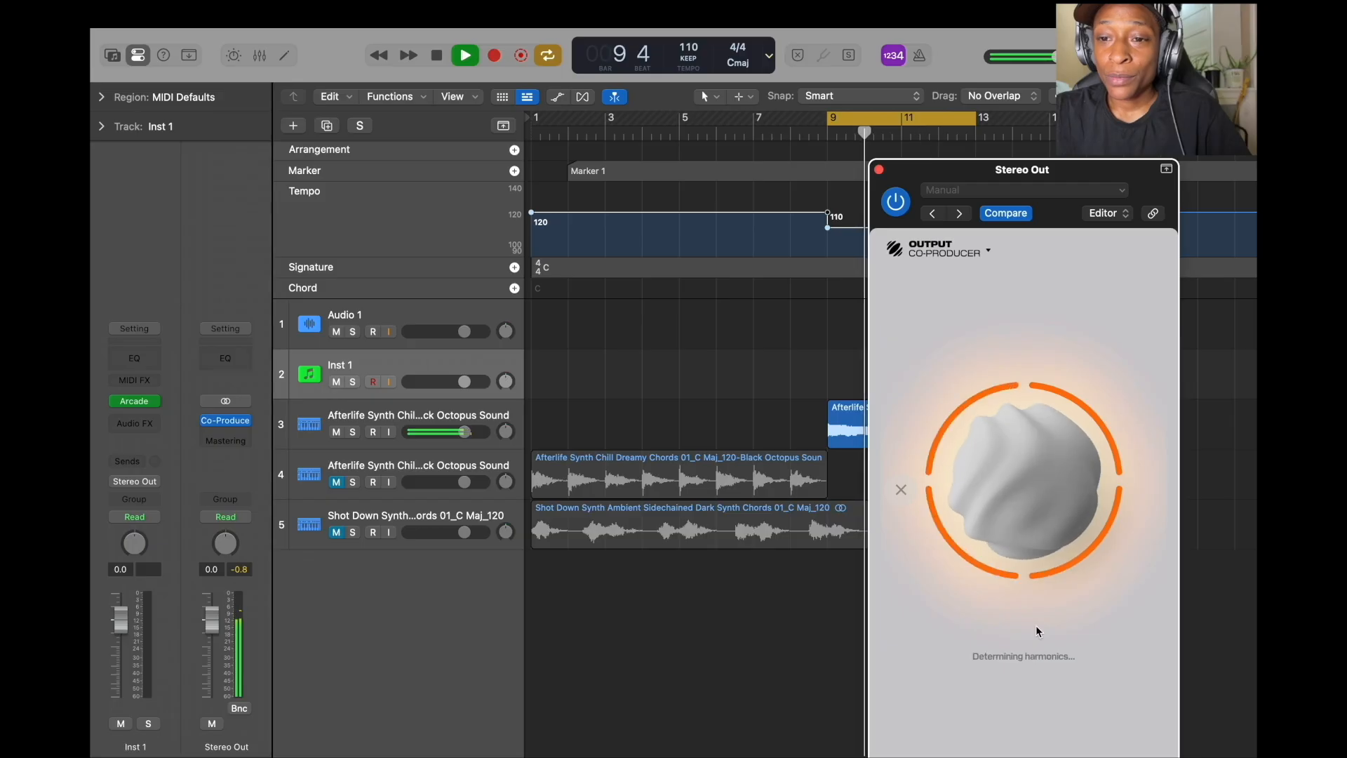
key(space)
drag(1002, 170, 965, 331)
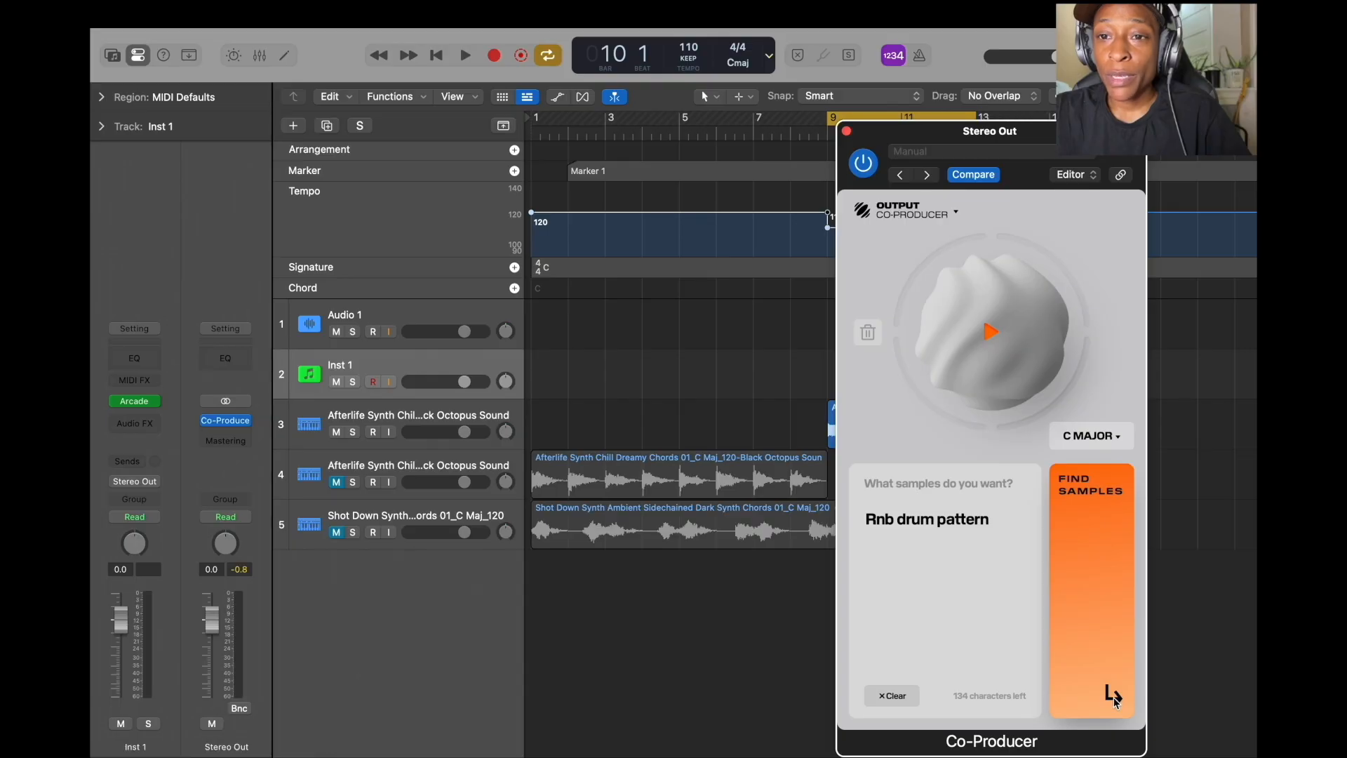
click(1114, 697)
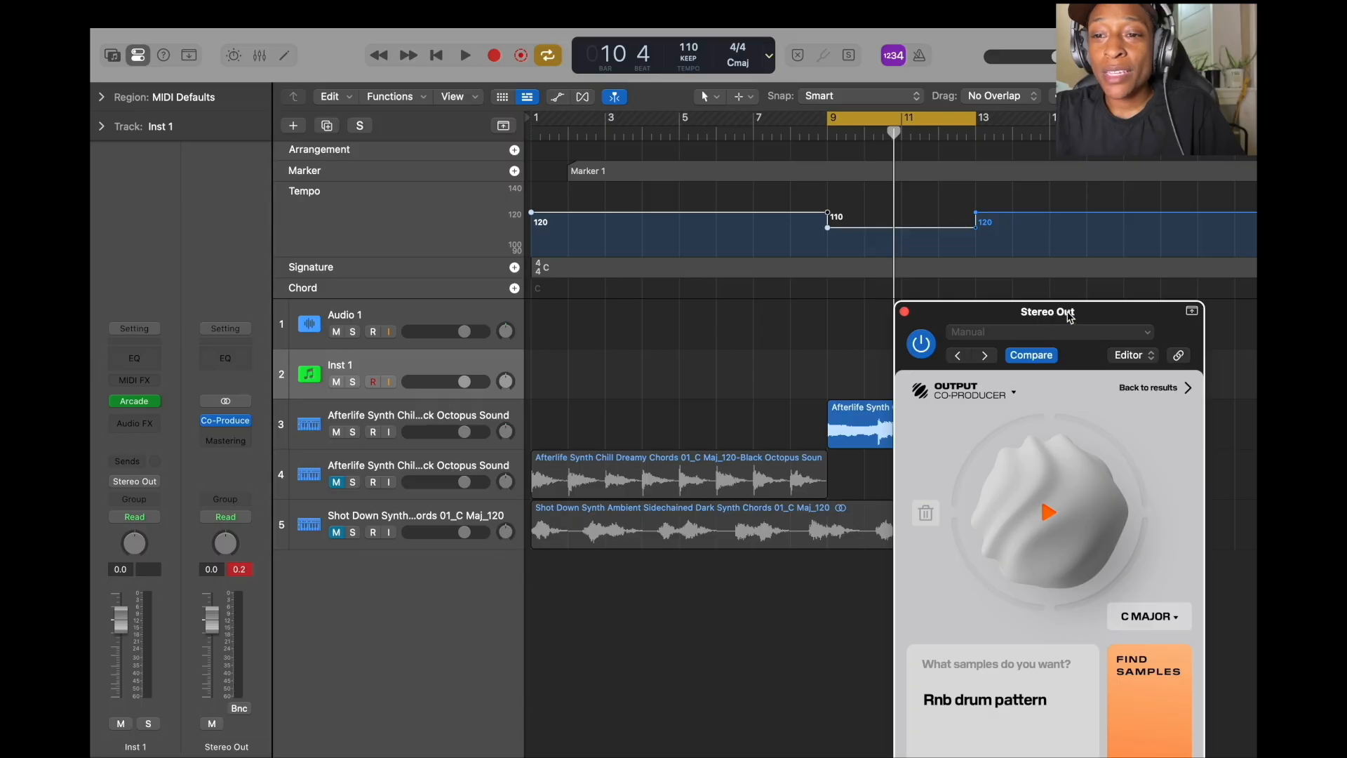
Change the Co-Producer sample prompt to "Rnb slow drum pattern"
drag(1069, 317, 1082, 205)
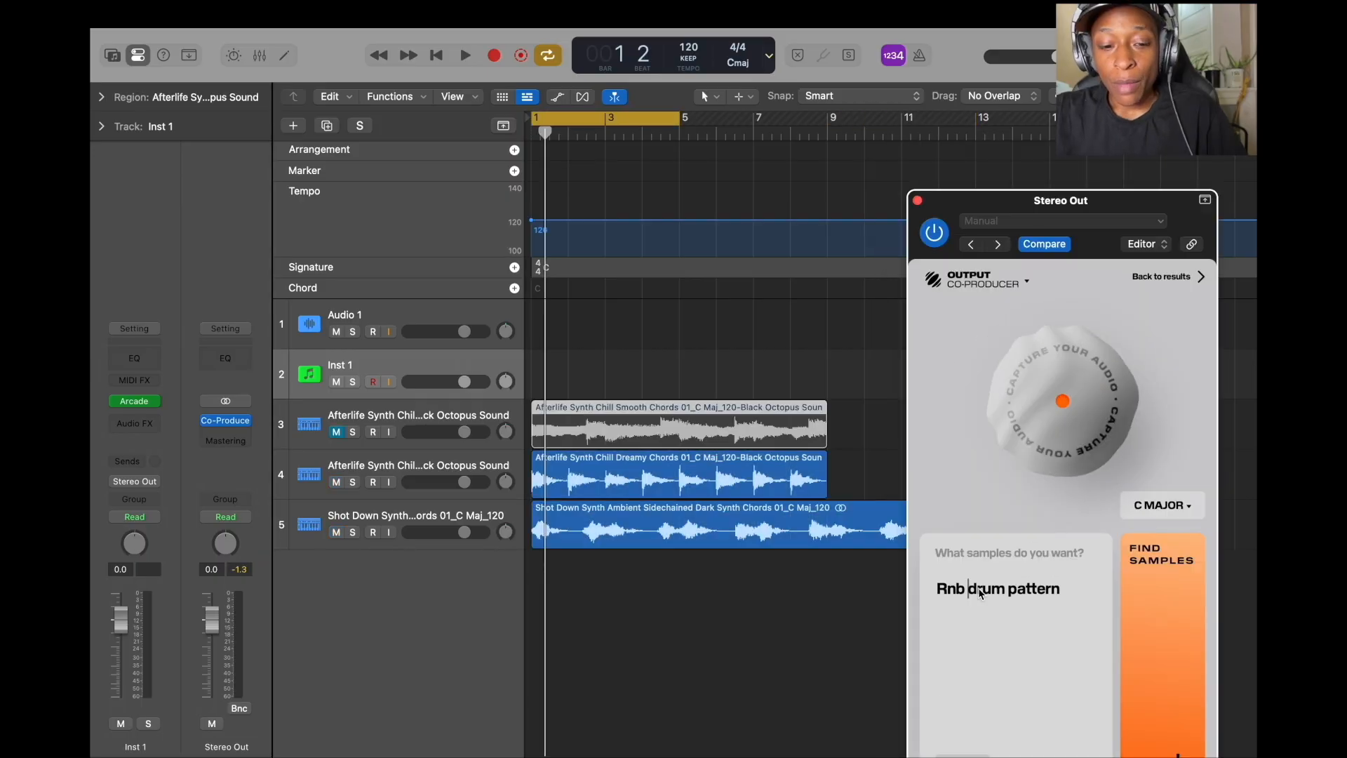
click(973, 591)
text(slow)
click(1072, 586)
Capture 4 bars of the Afterlife Dreamy Chords and Shot Down loops from bar 1 in Co-Producer
click(1063, 405)
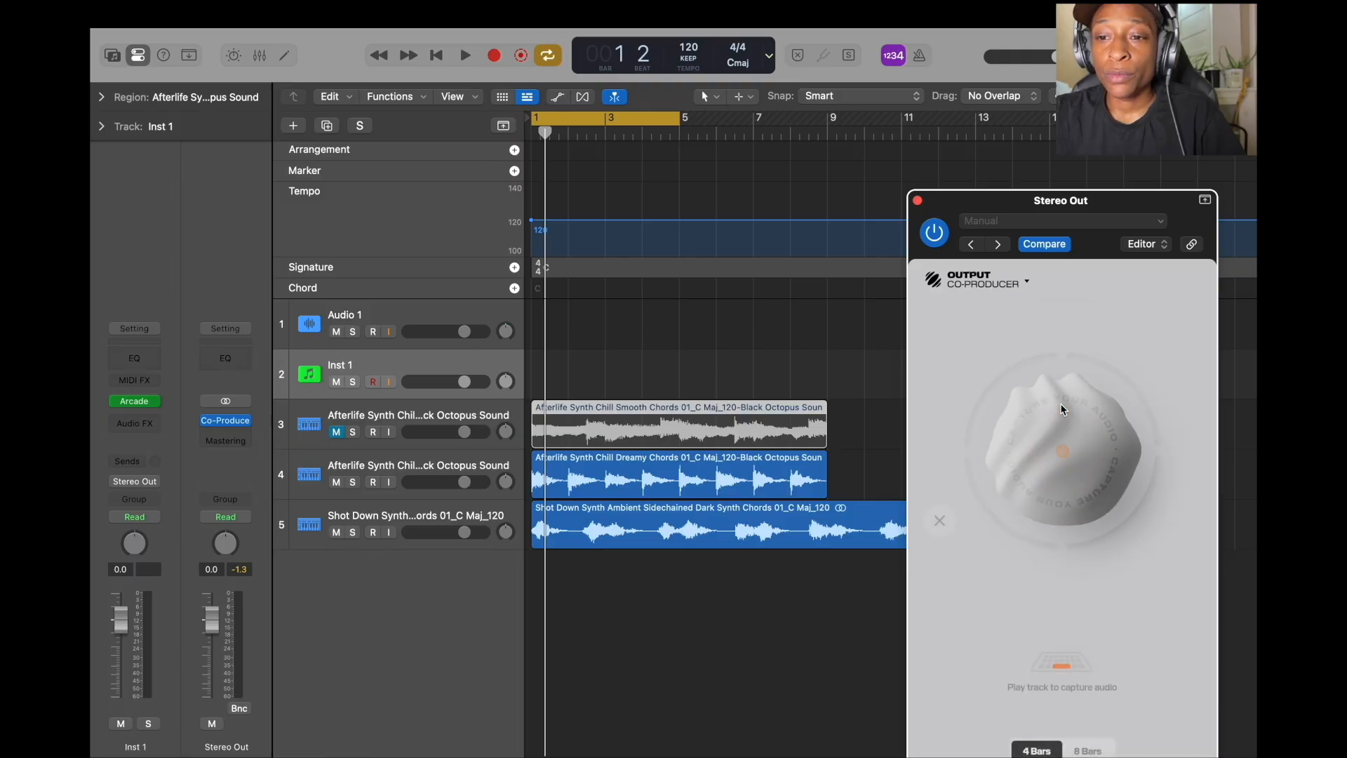
key(space)
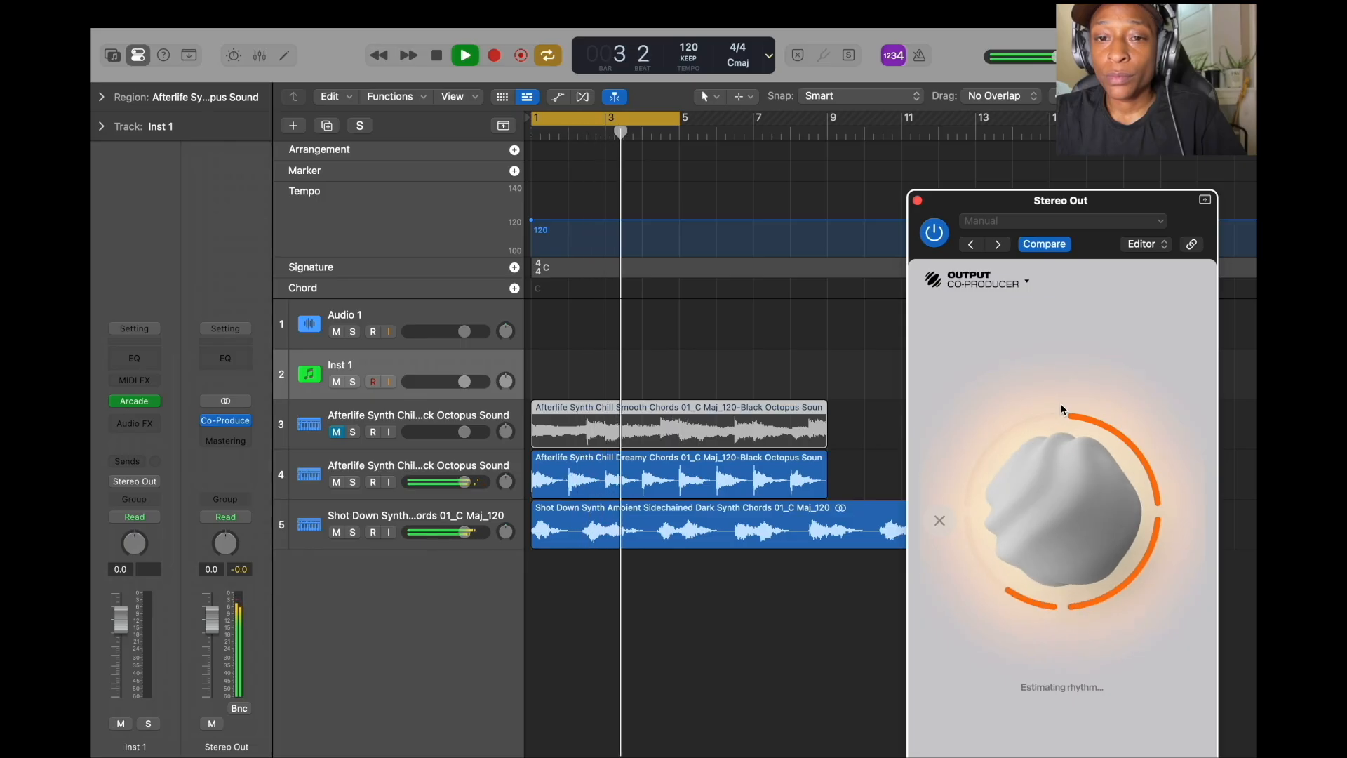
key(space)
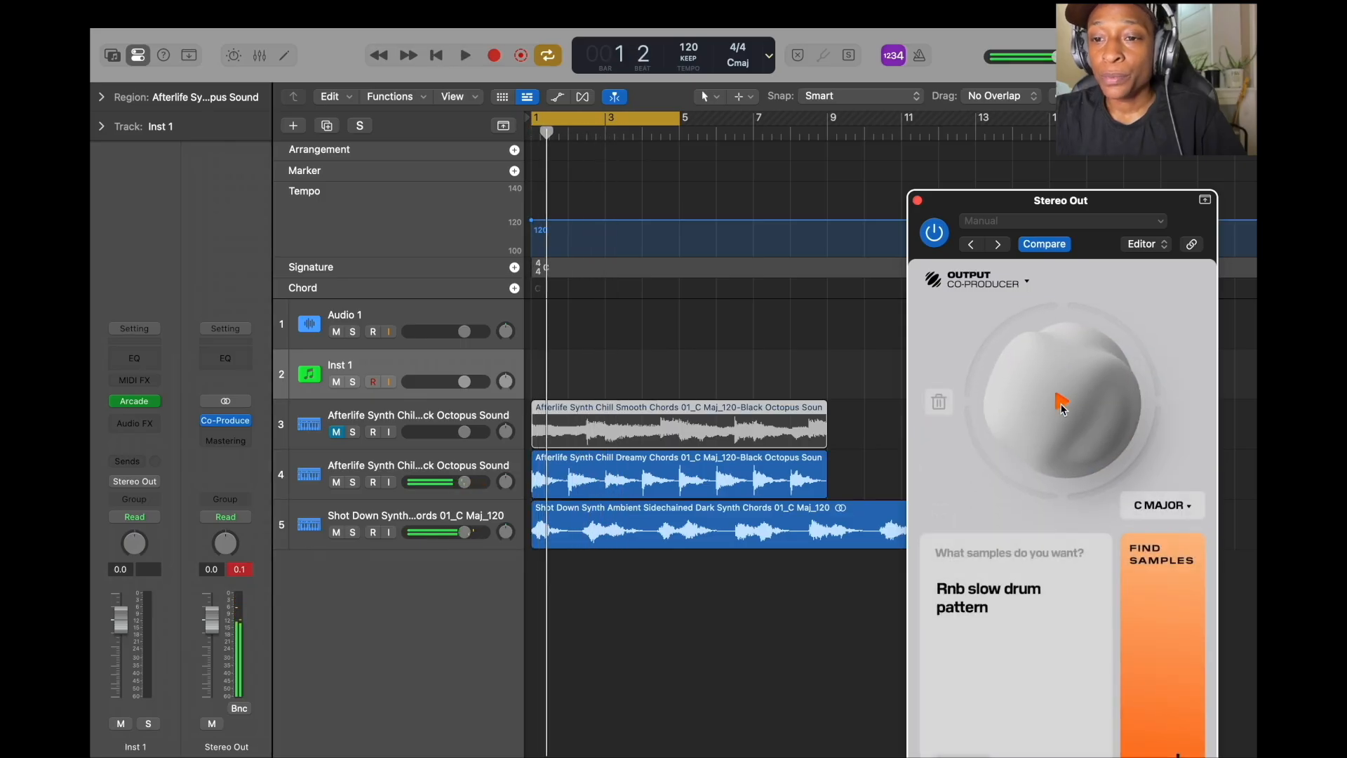
Move the Co-Producer window into full view and find samples for the "Rnb slow drum pattern" prompt
drag(1107, 204, 974, 145)
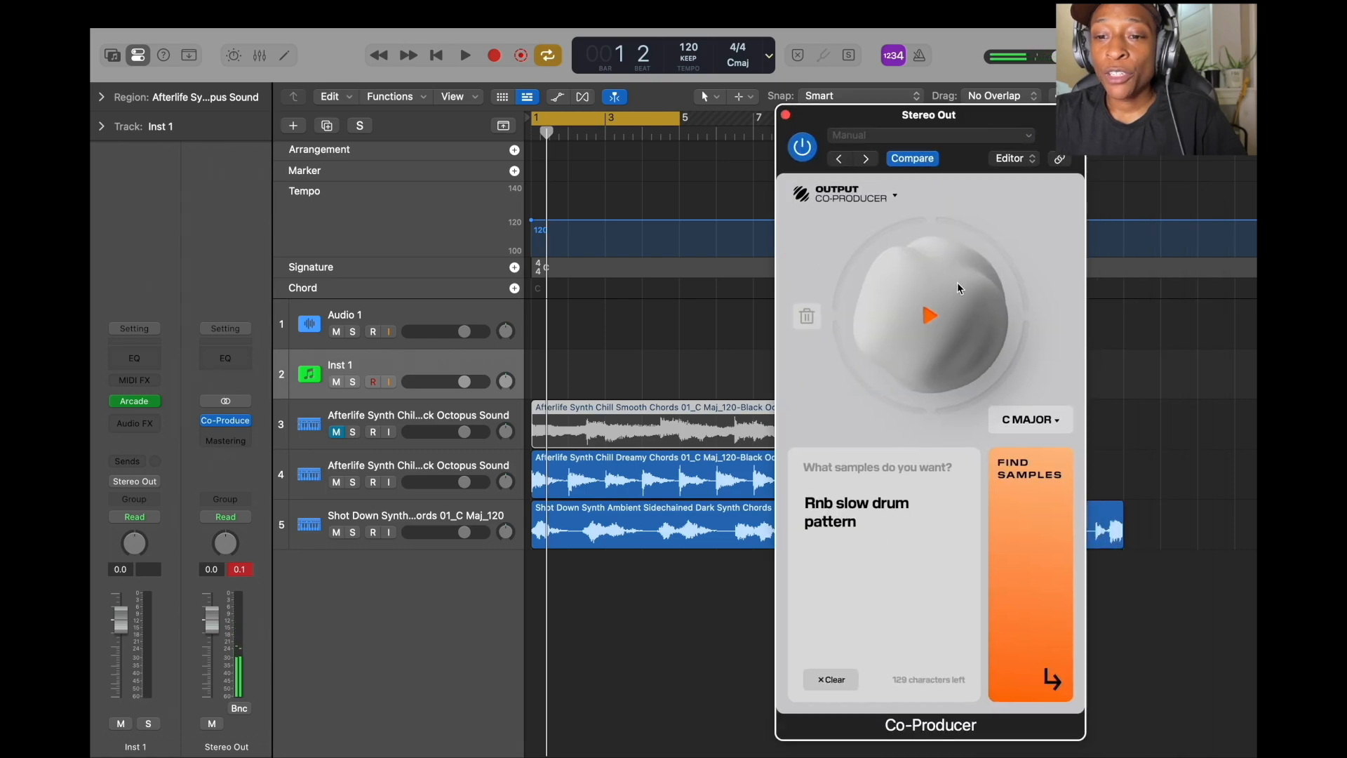
click(830, 582)
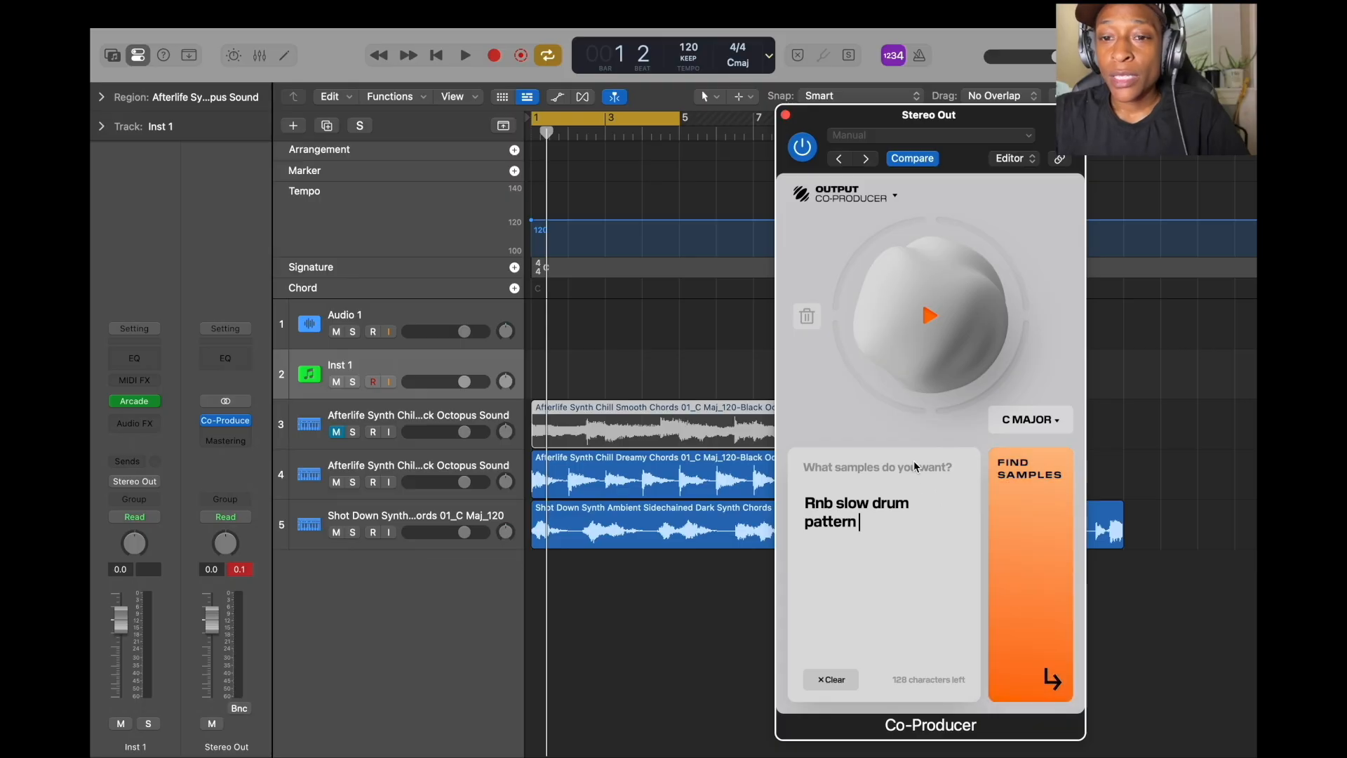
click(1058, 590)
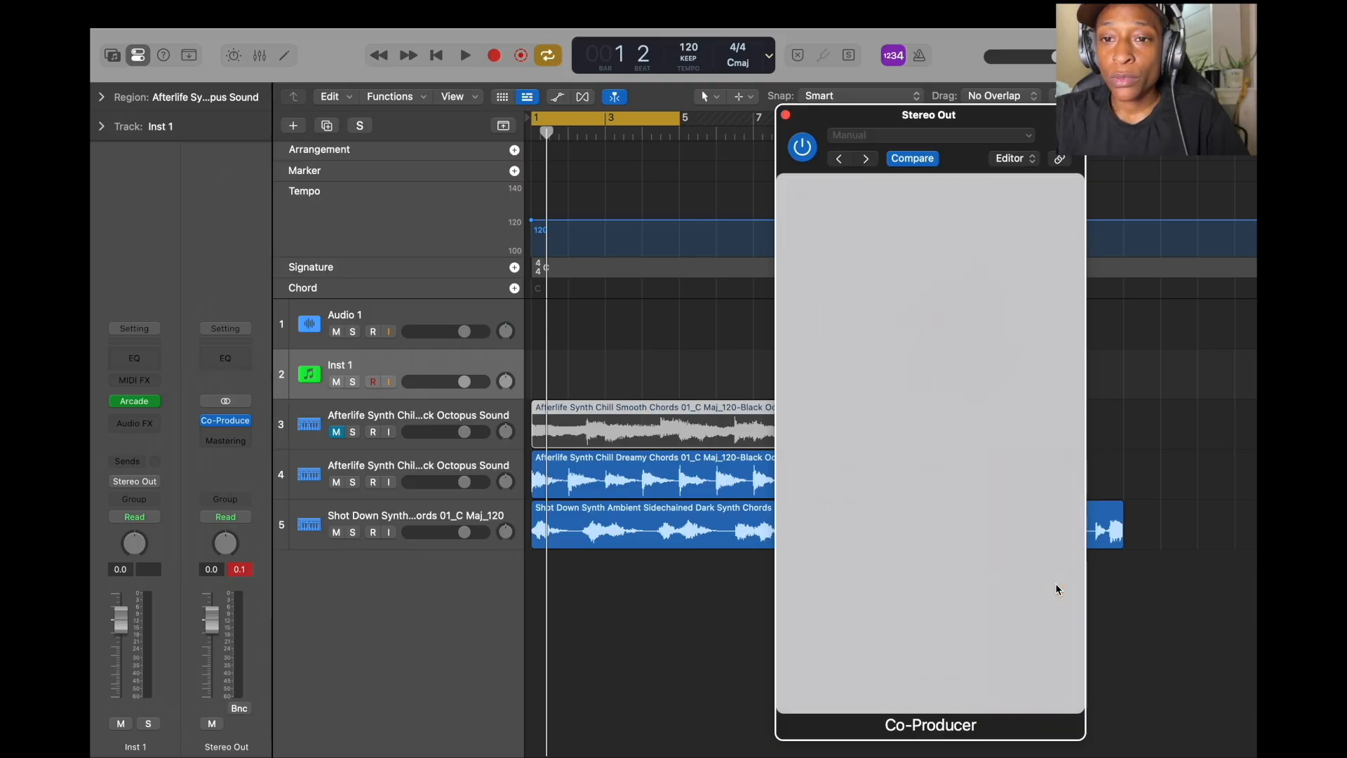
Audition drum results against the session loops, including Dreamy Airy Drums Simple Groove 01 and Medicated Hats Noisy Rhythm 03, and view the first sample's details
click(468, 56)
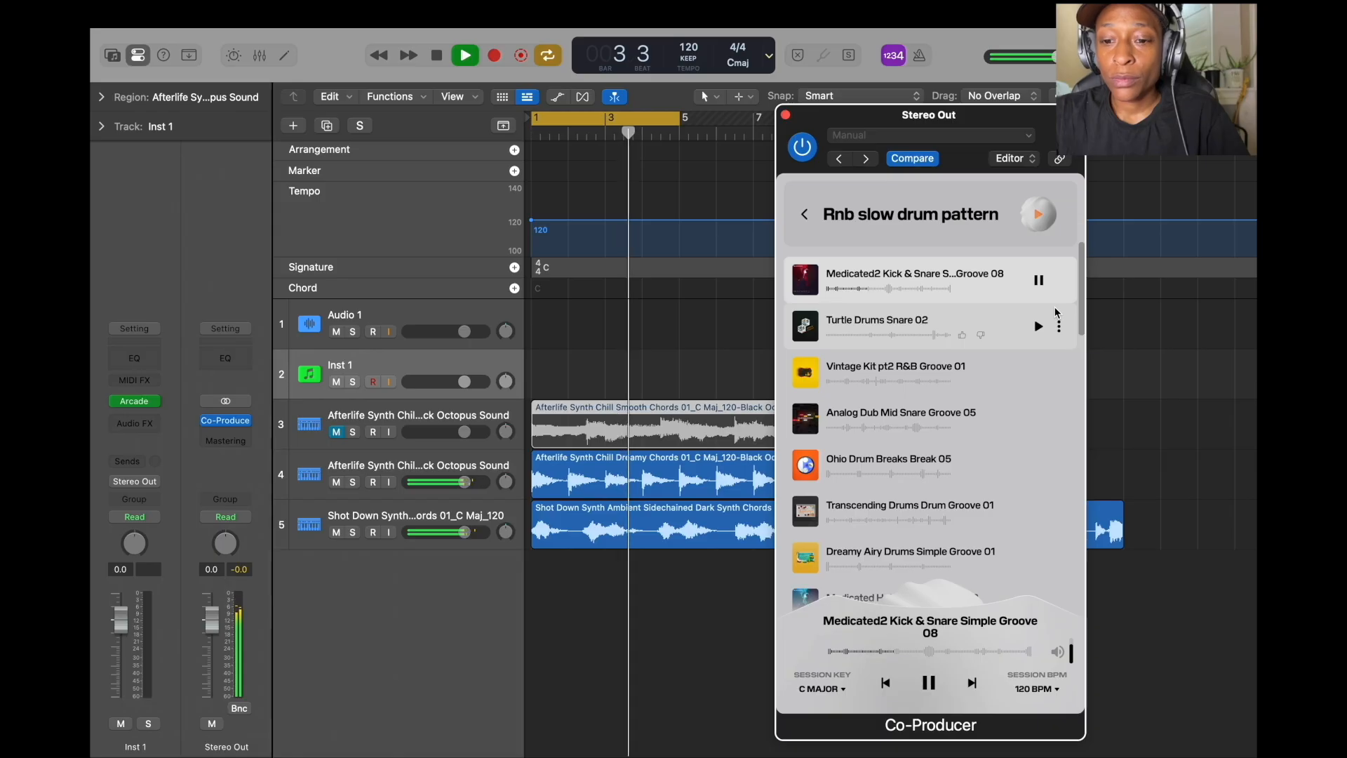
key(space)
click(1058, 281)
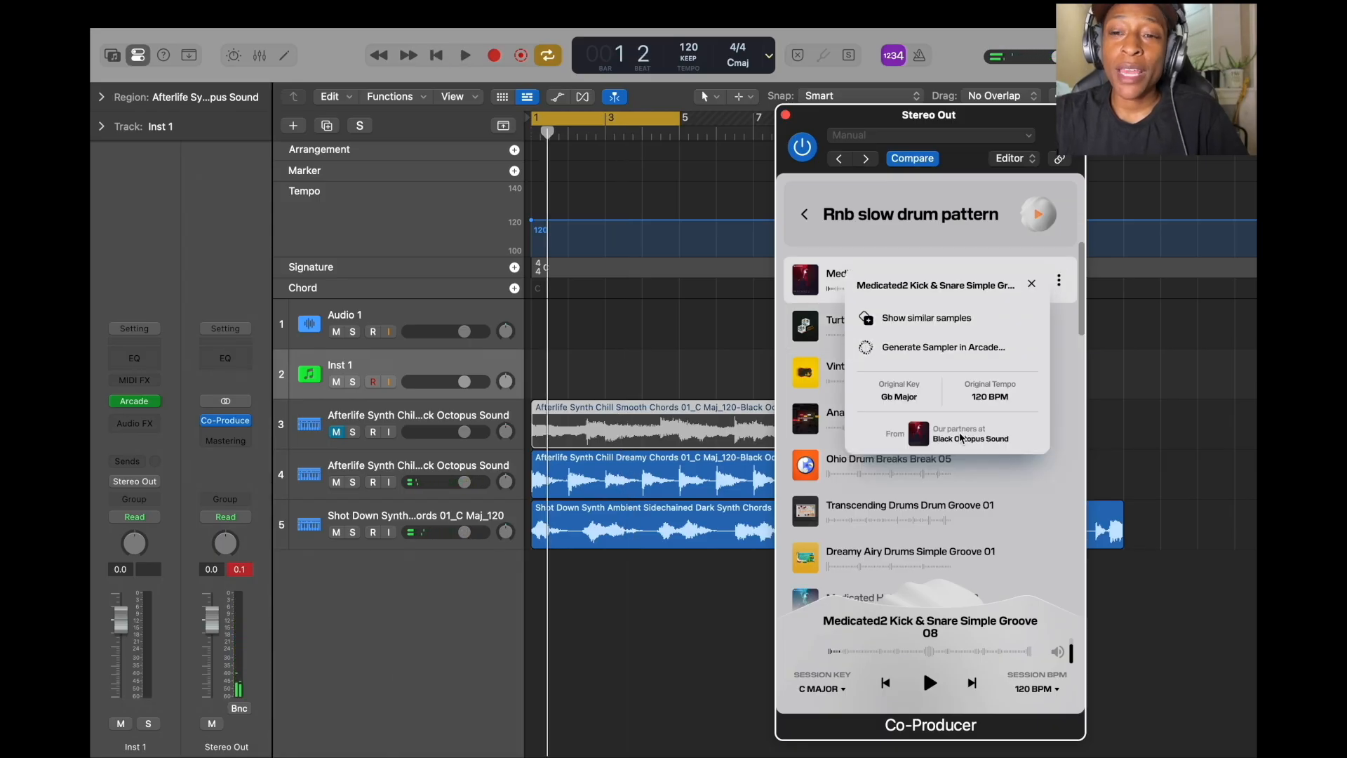
click(1031, 283)
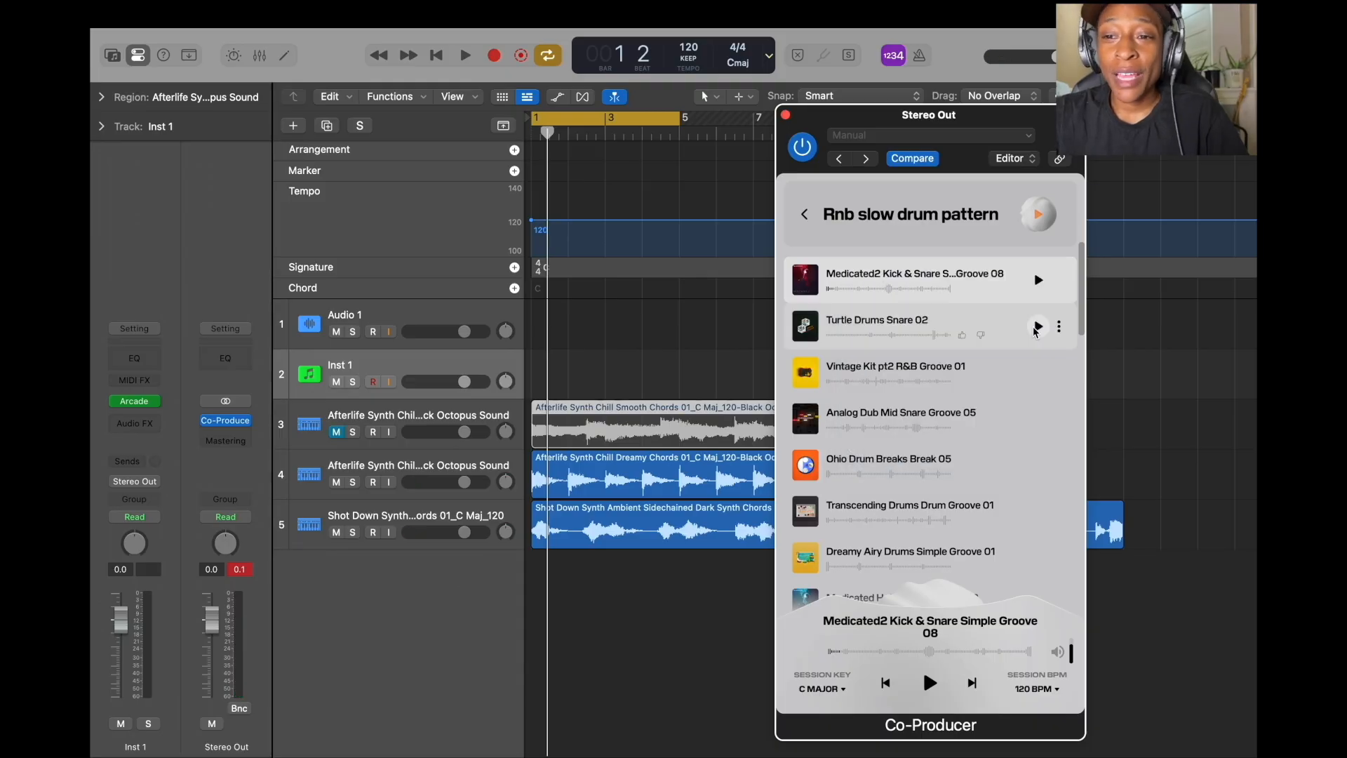
click(1039, 419)
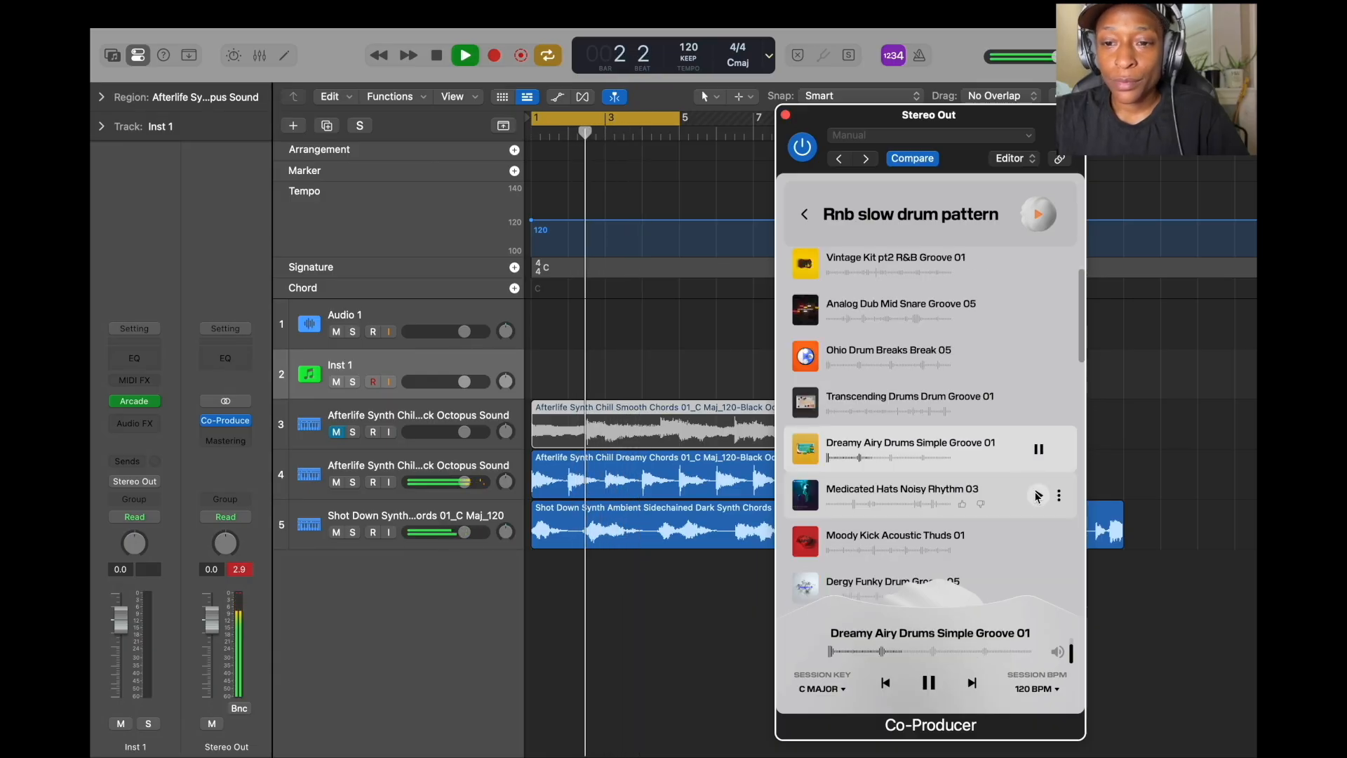
click(1037, 496)
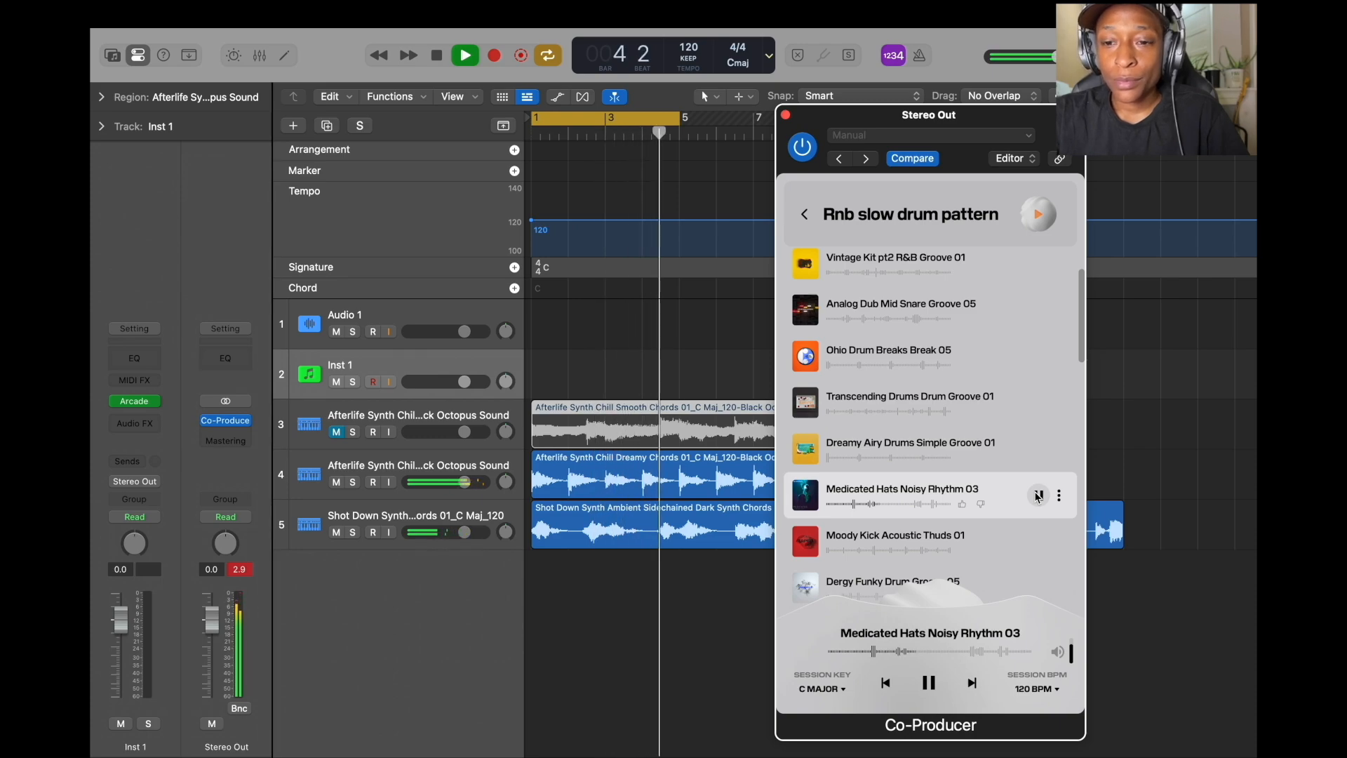
Add Medicated Hats Noisy Rhythm 03 and Medicated2 Kick & Snare Simple Groove 08 on new tracks from bar 1, and unsolo the hats during playback
drag(1037, 496, 527, 592)
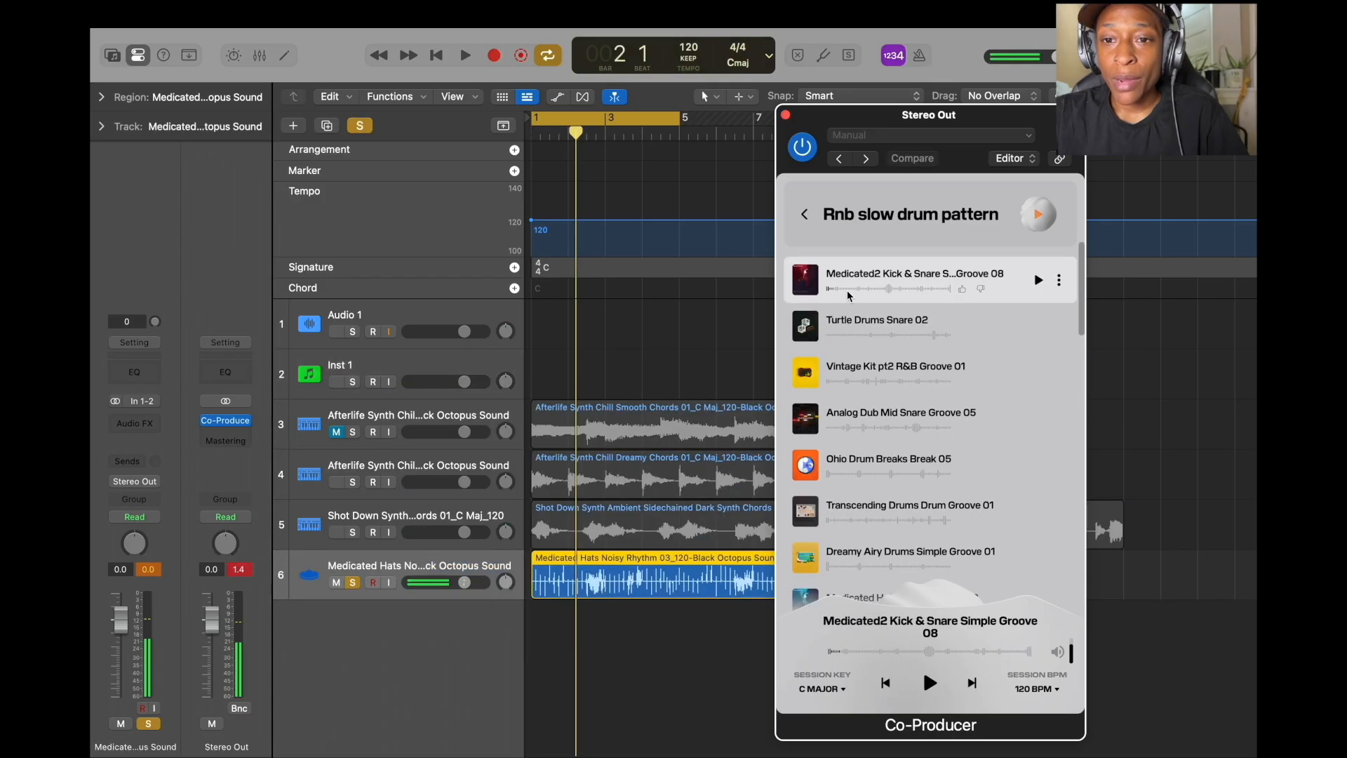
drag(849, 295, 529, 627)
key(space)
click(353, 584)
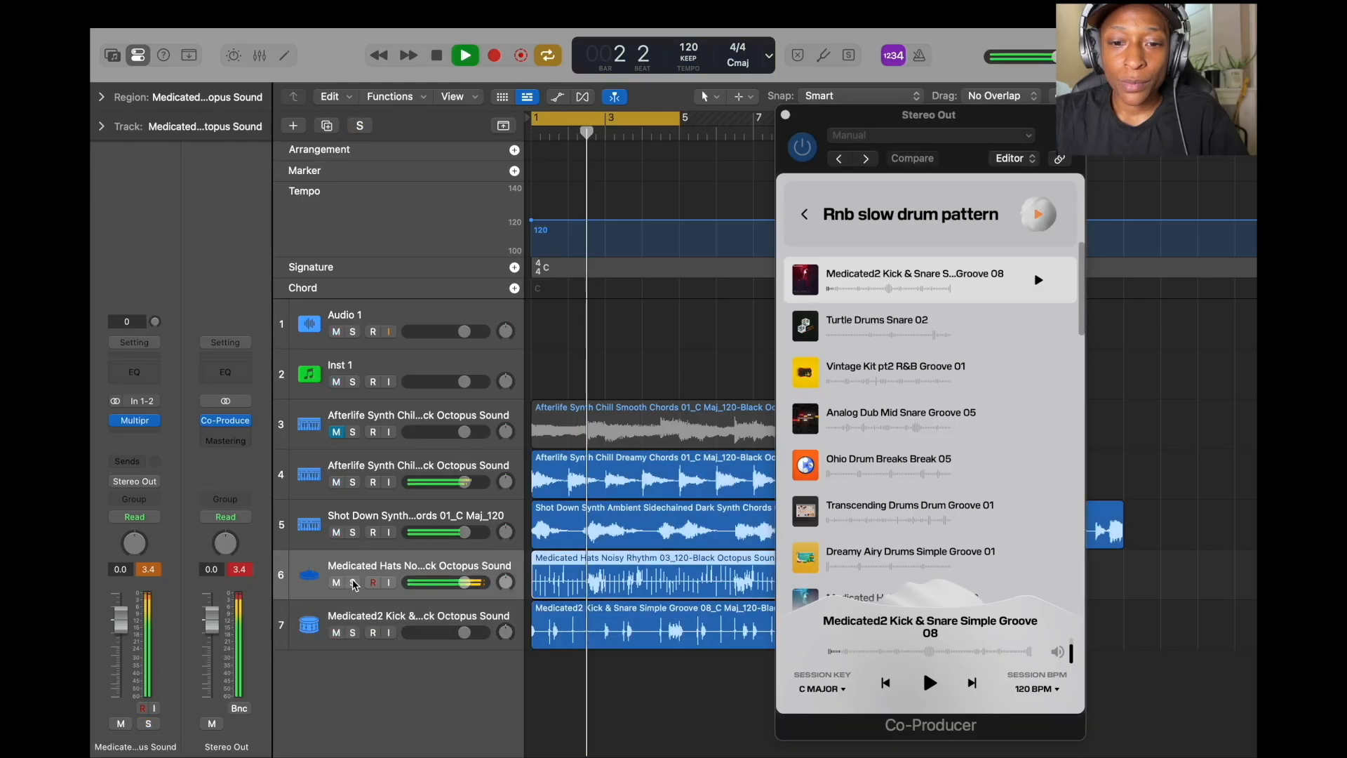
Insert a Channel EQ on the Medicated2 Kick & Snare track and boost its low-frequency band
click(299, 623)
click(144, 372)
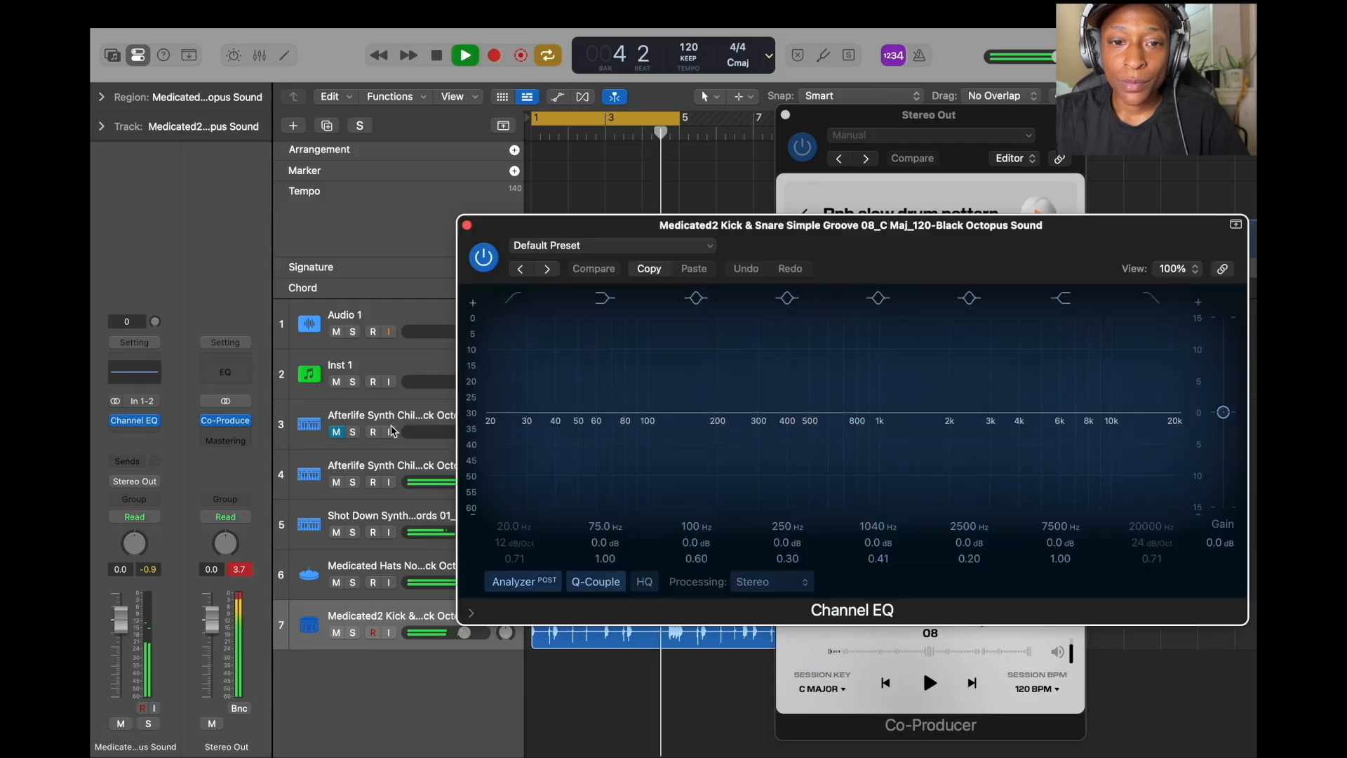
drag(602, 421, 610, 360)
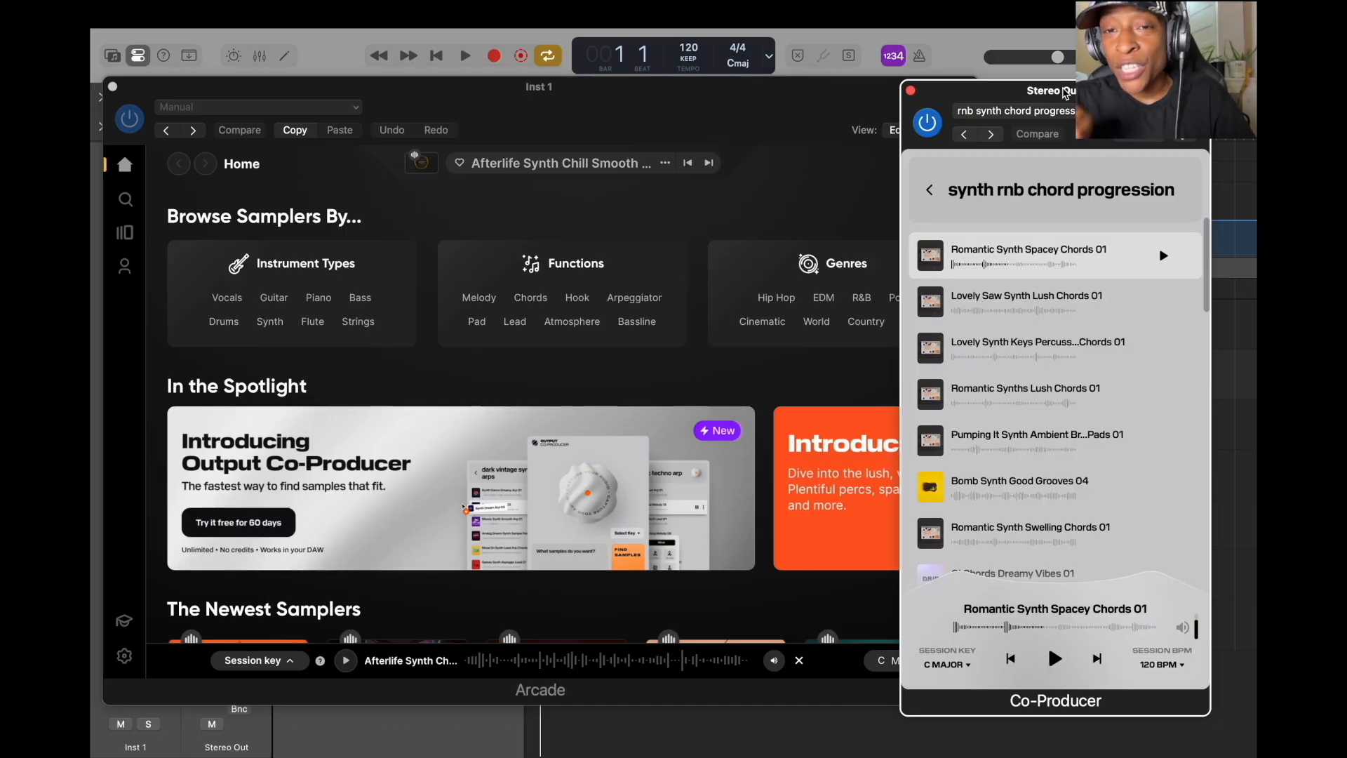
Set the Arcade window size to Medium in its settings
scroll(492, 365, down, 1)
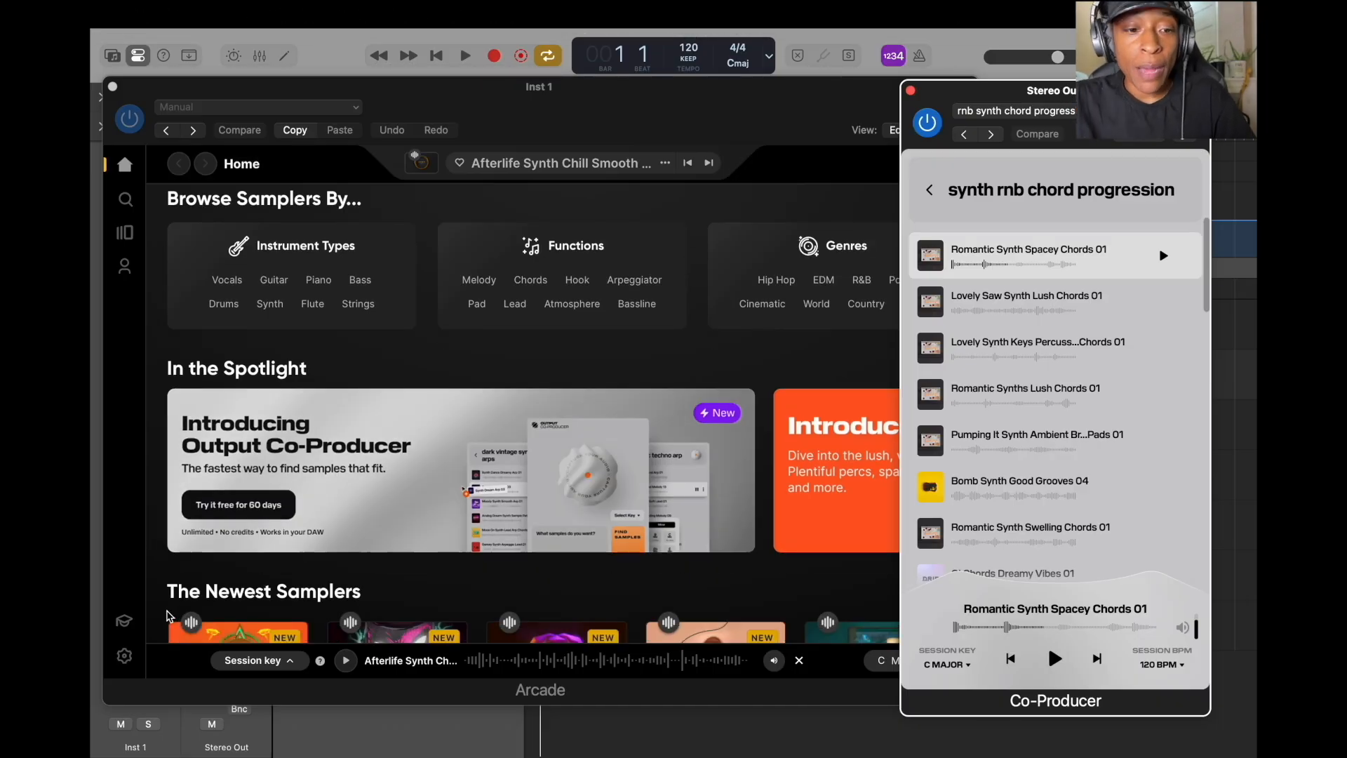
click(124, 660)
click(125, 661)
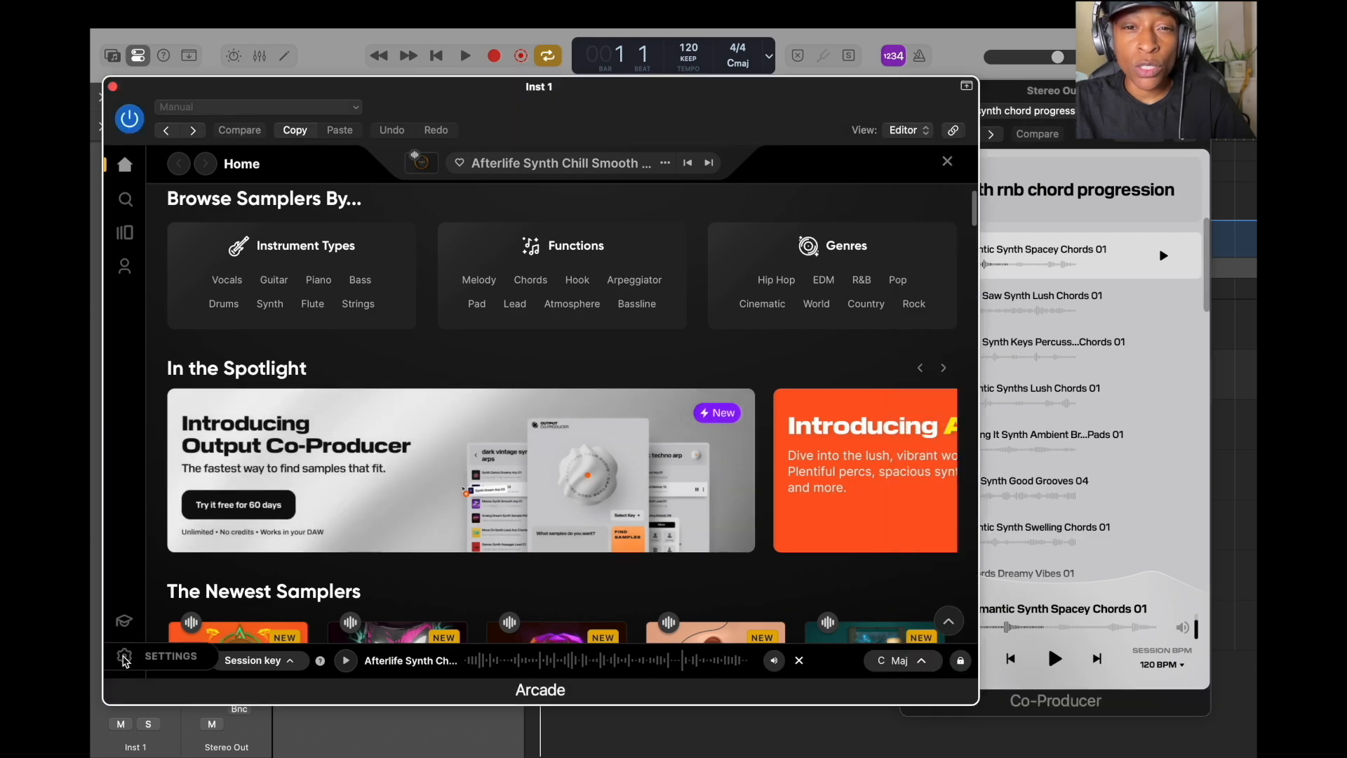
click(525, 222)
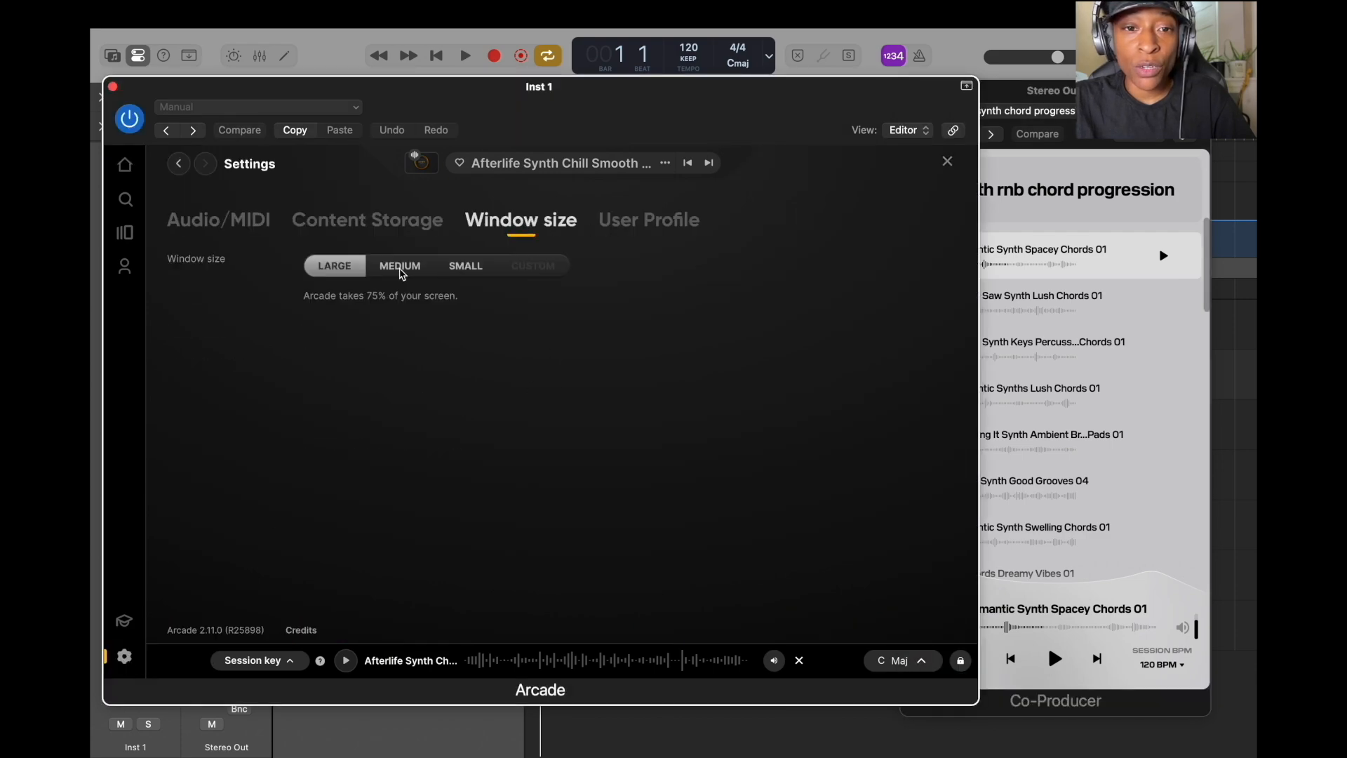
click(421, 271)
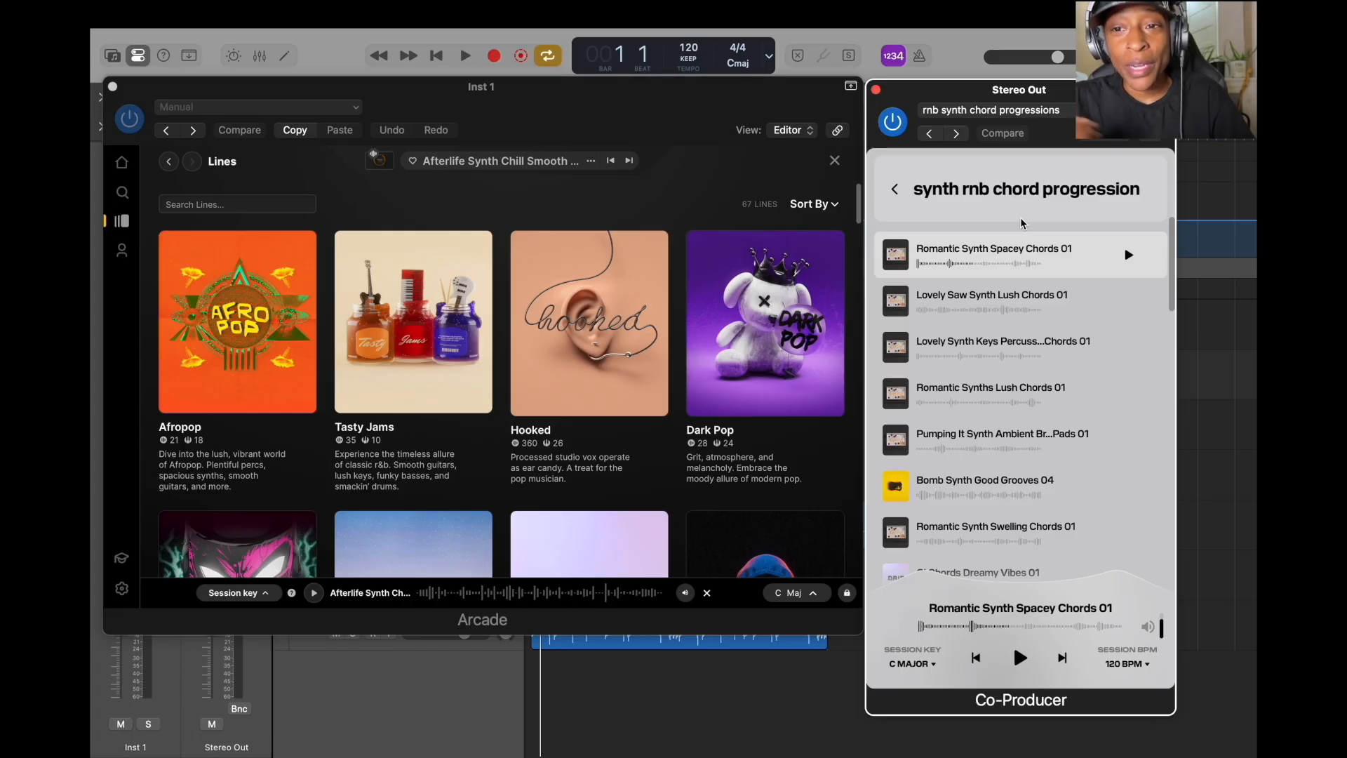
Look up the Arcade kit containing Romantic Synth Spacey Chords 01 and copy its name, Pillowtalk
mouse_move(1155, 266)
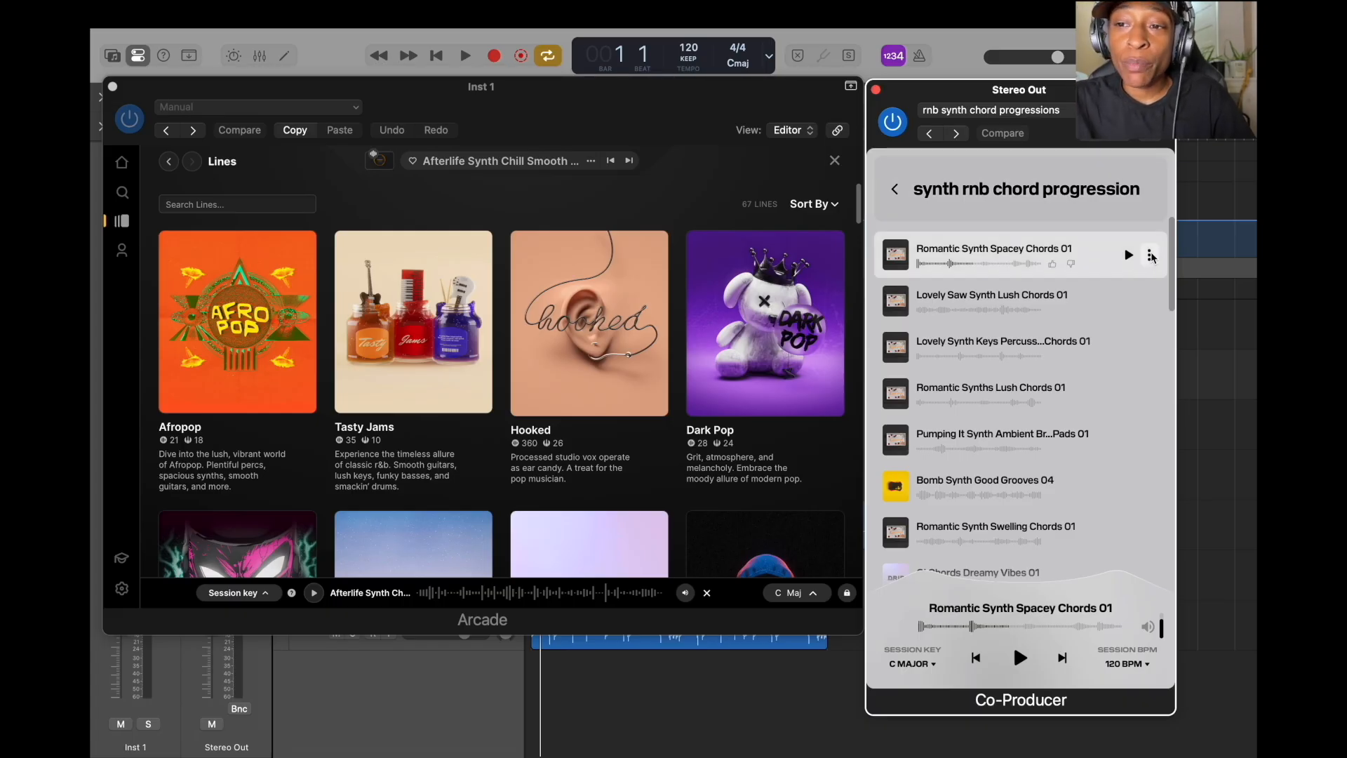
click(1150, 255)
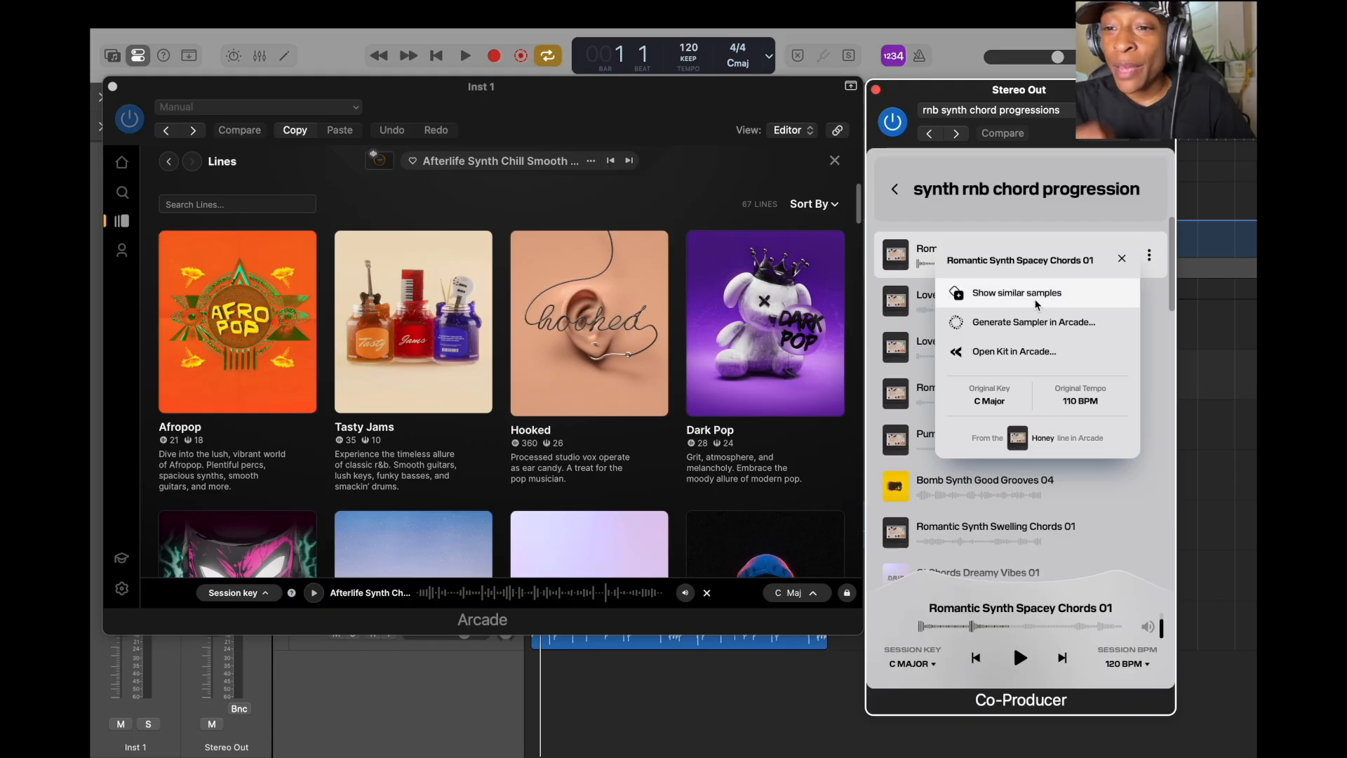
click(1021, 355)
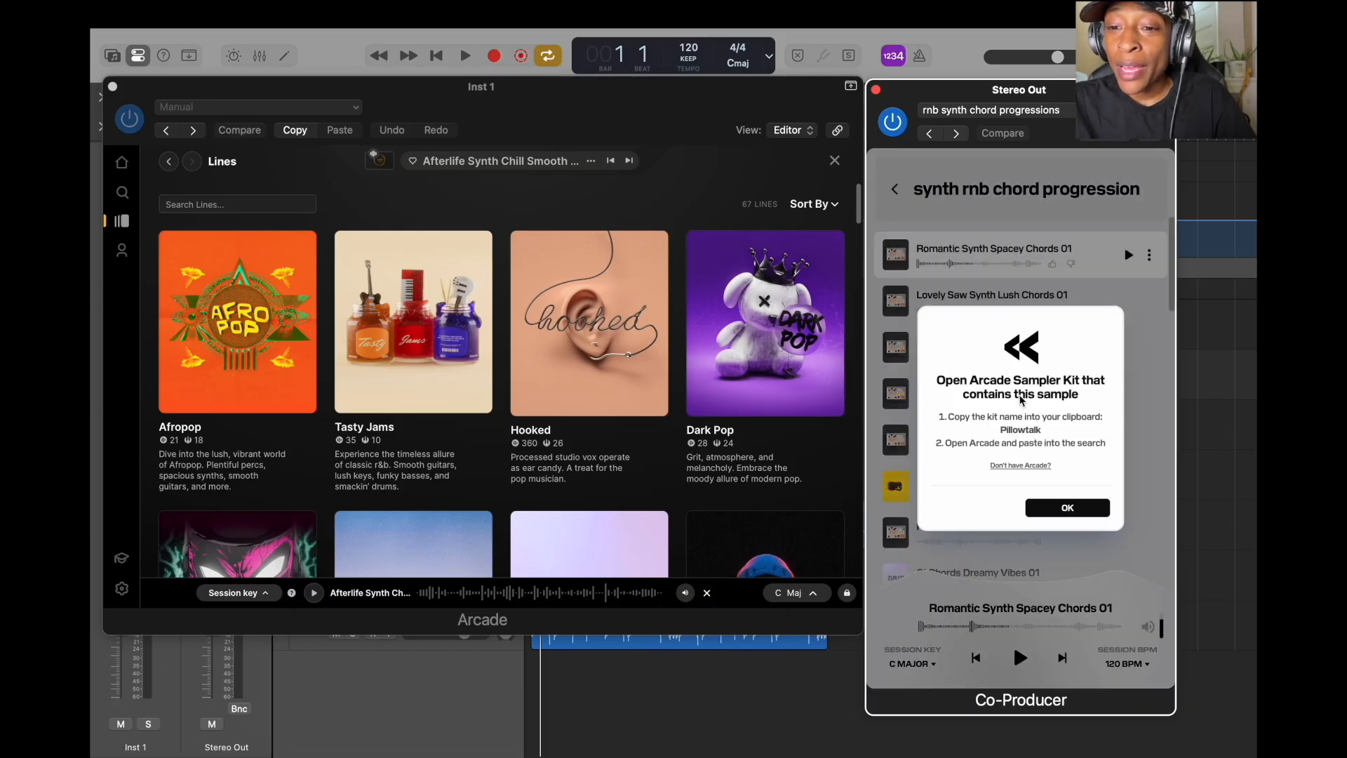
click(1036, 435)
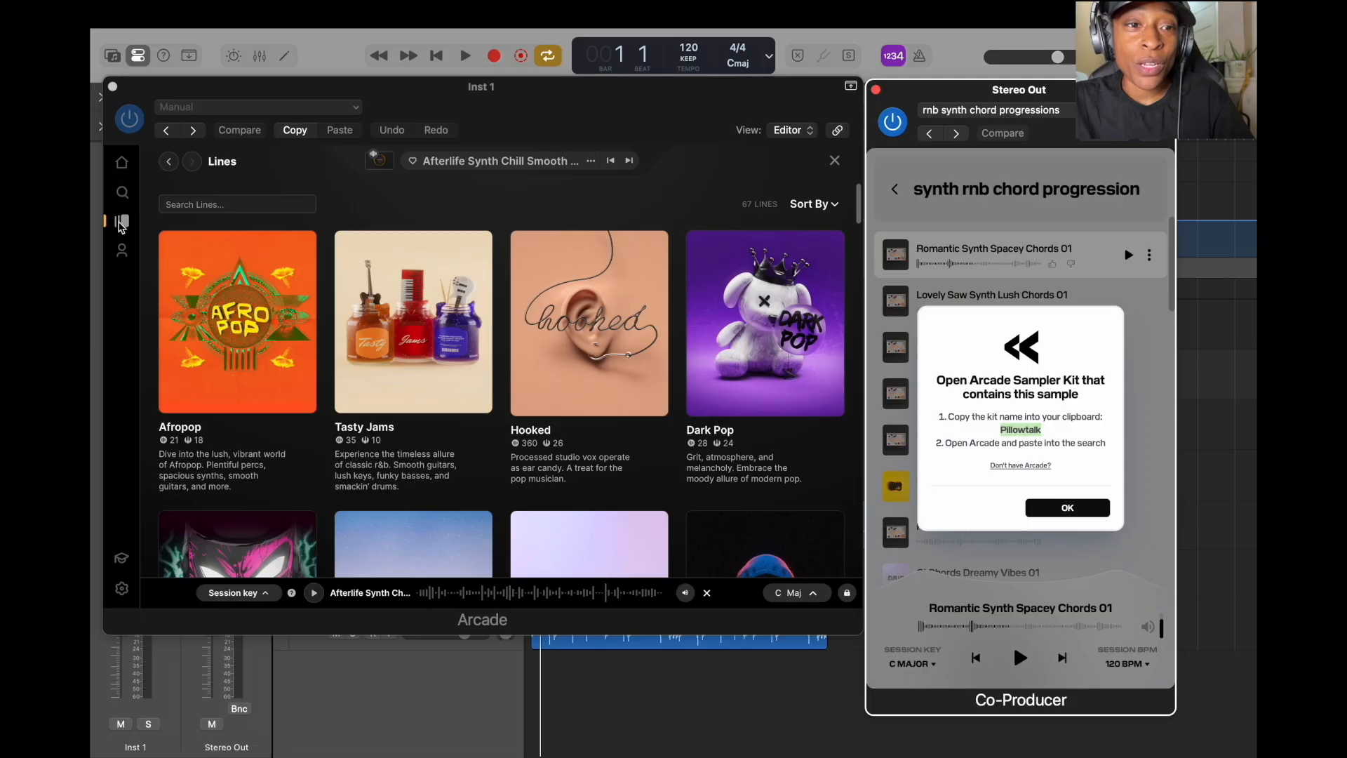
Search Arcade's samplers for "Pillowtalk"
click(128, 194)
click(127, 194)
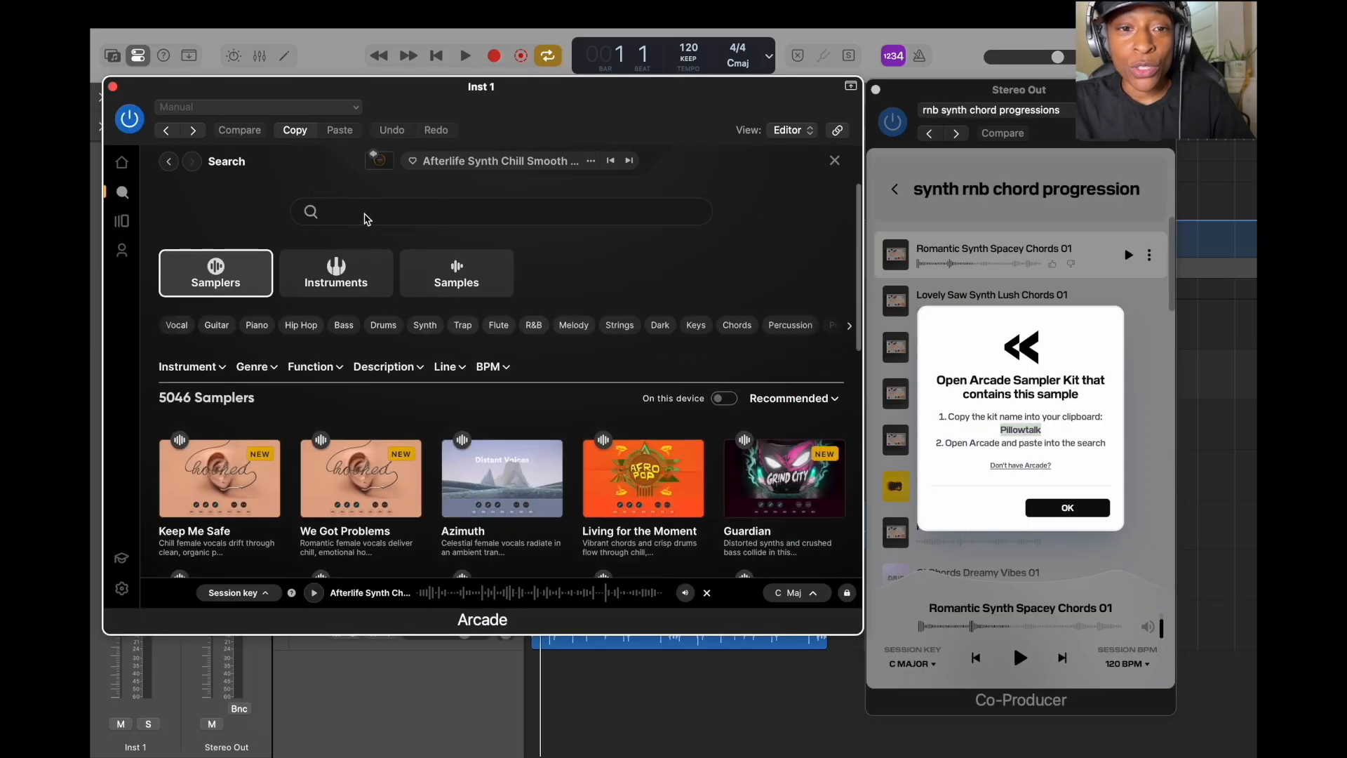
click(365, 219)
text(Pillowtalk)
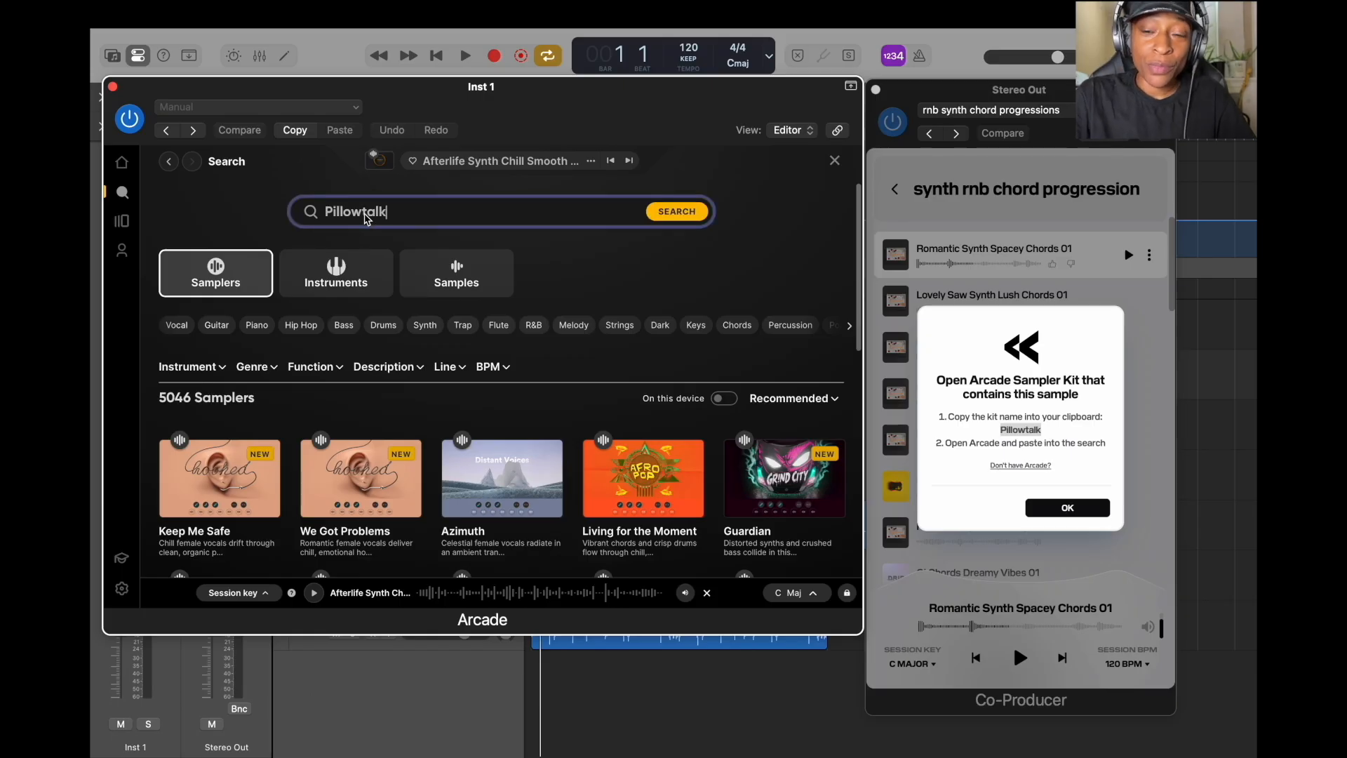
click(681, 214)
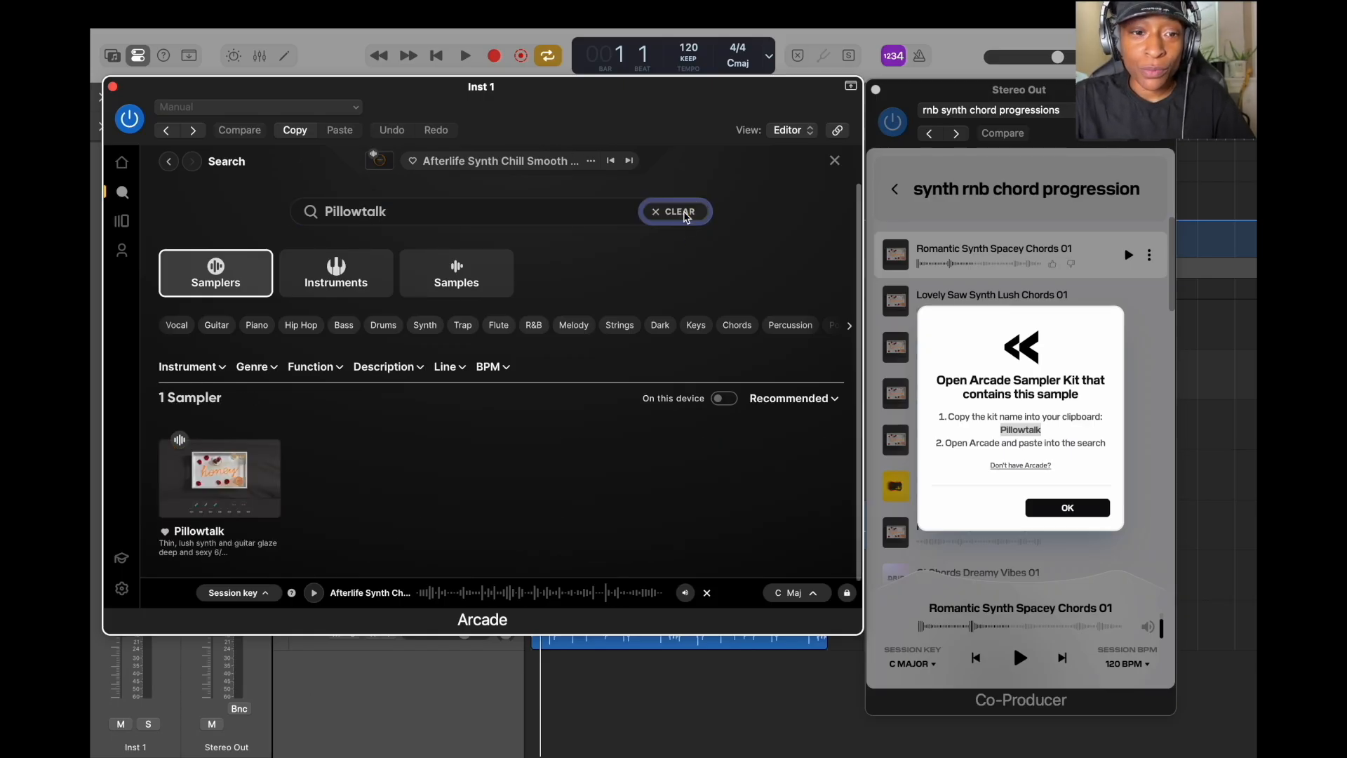
Examine the Pillowtalk sampler's card and its available options in the search results
scroll(220, 463, down, 1)
mouse_move(217, 450)
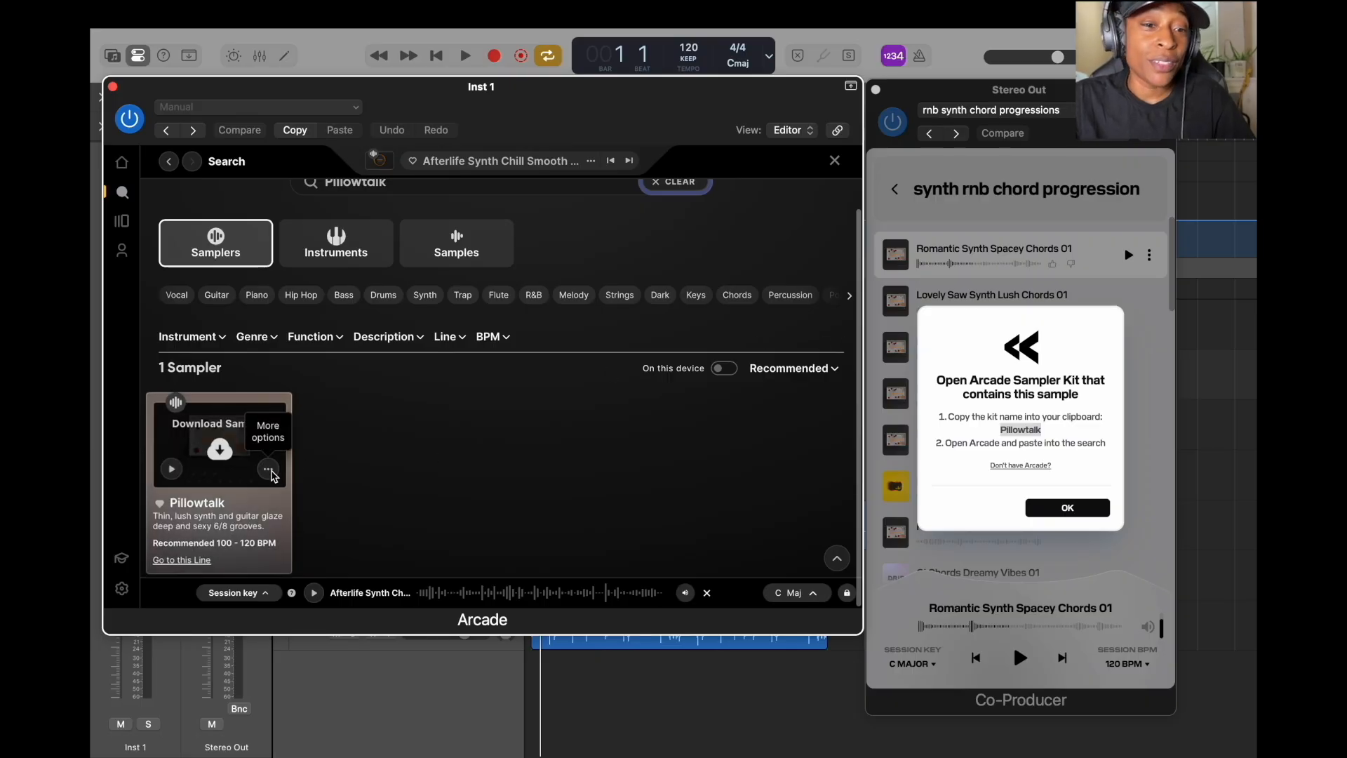
click(273, 476)
click(270, 471)
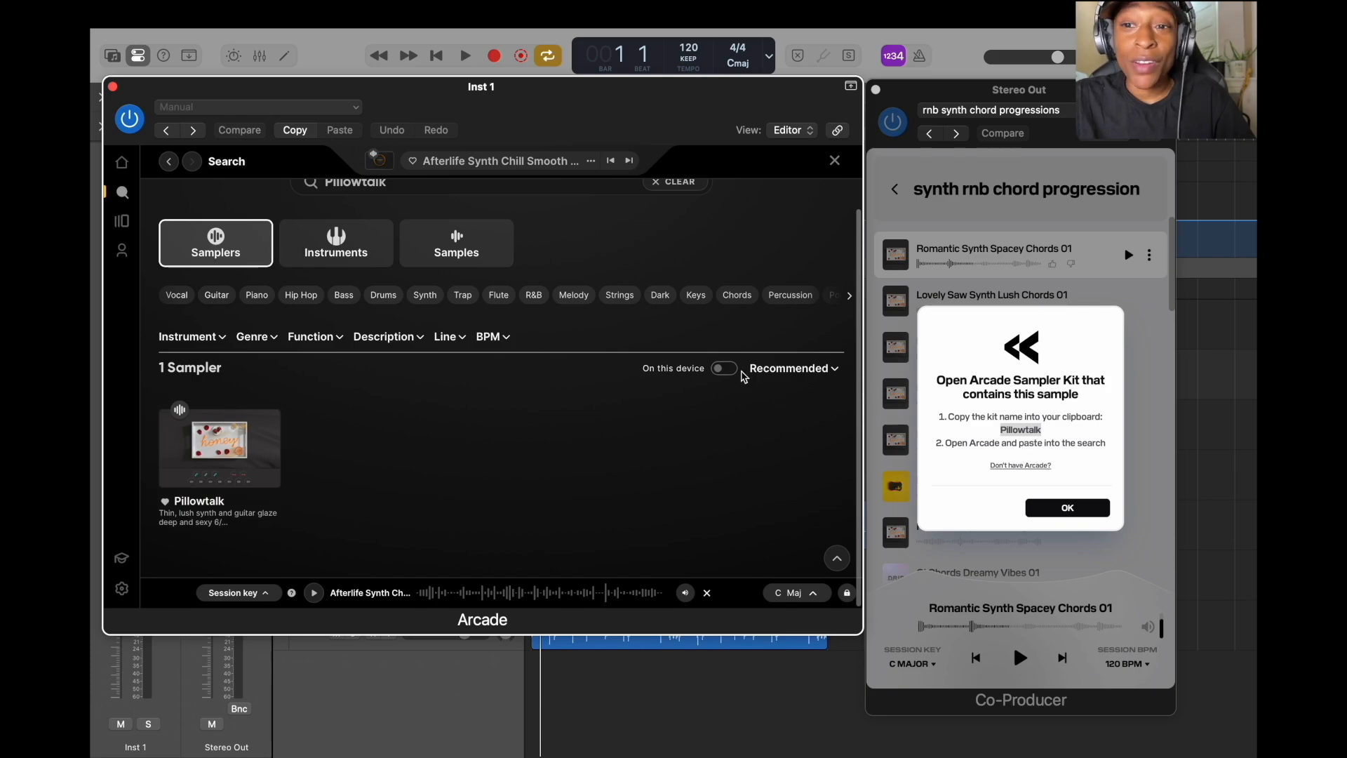
scroll(526, 399, up, 1)
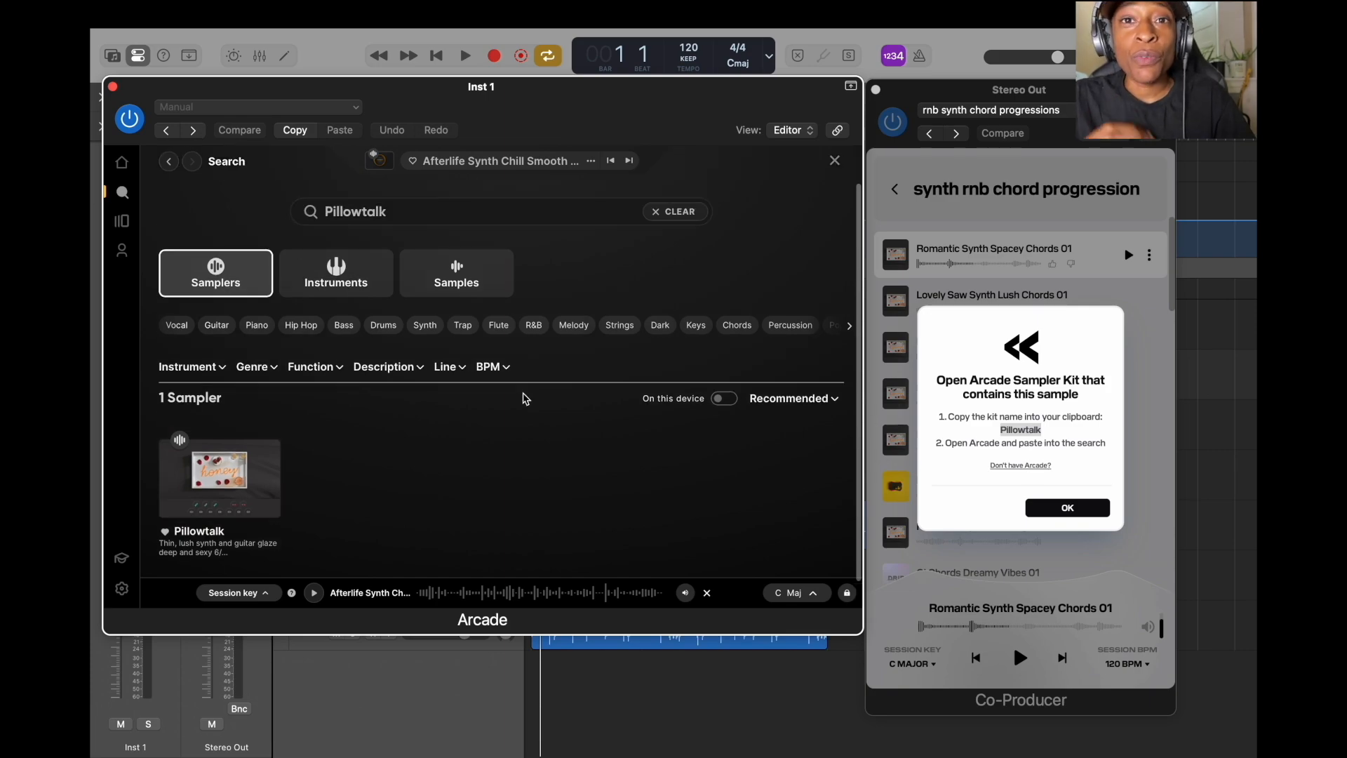
Switch the Arcade search to Samples, clear the search term, and move the Arcade window clear of Co-Producer
click(511, 282)
click(647, 210)
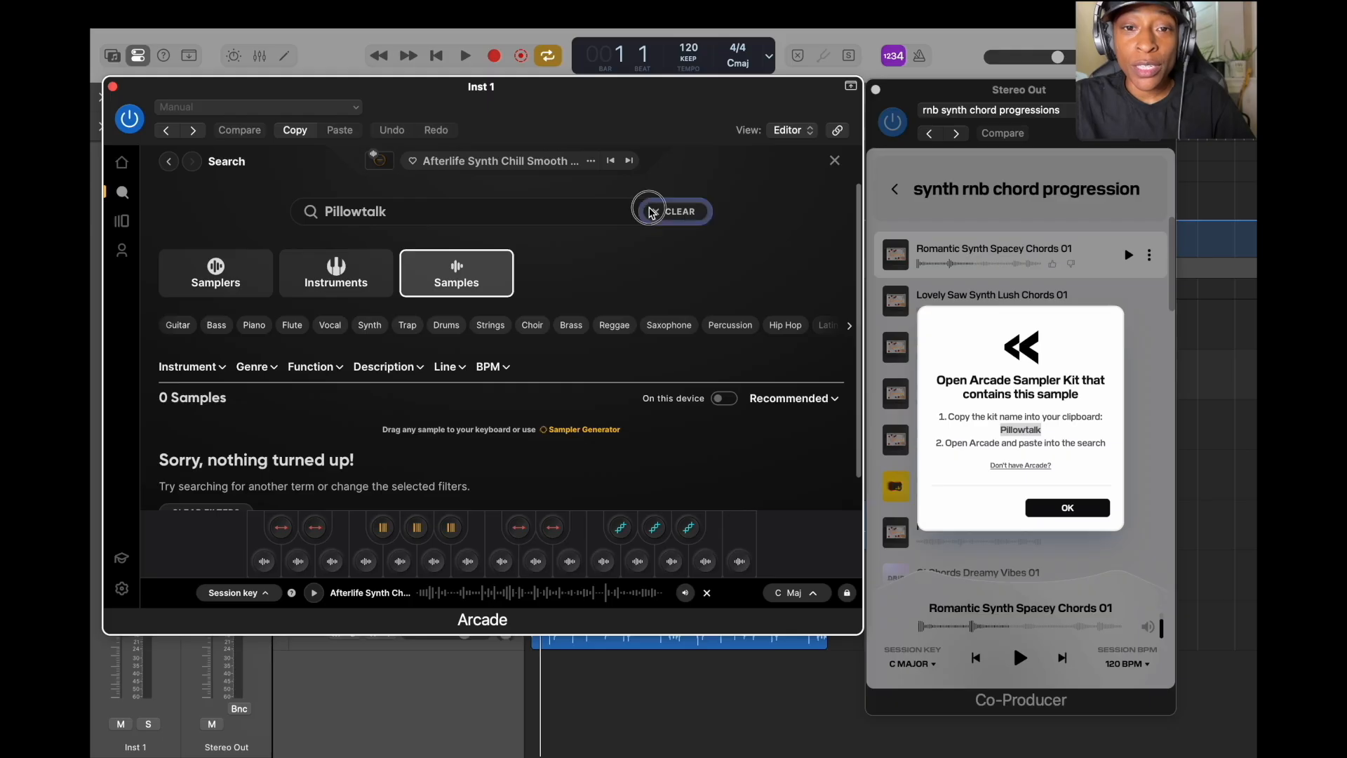
drag(459, 91, 533, 114)
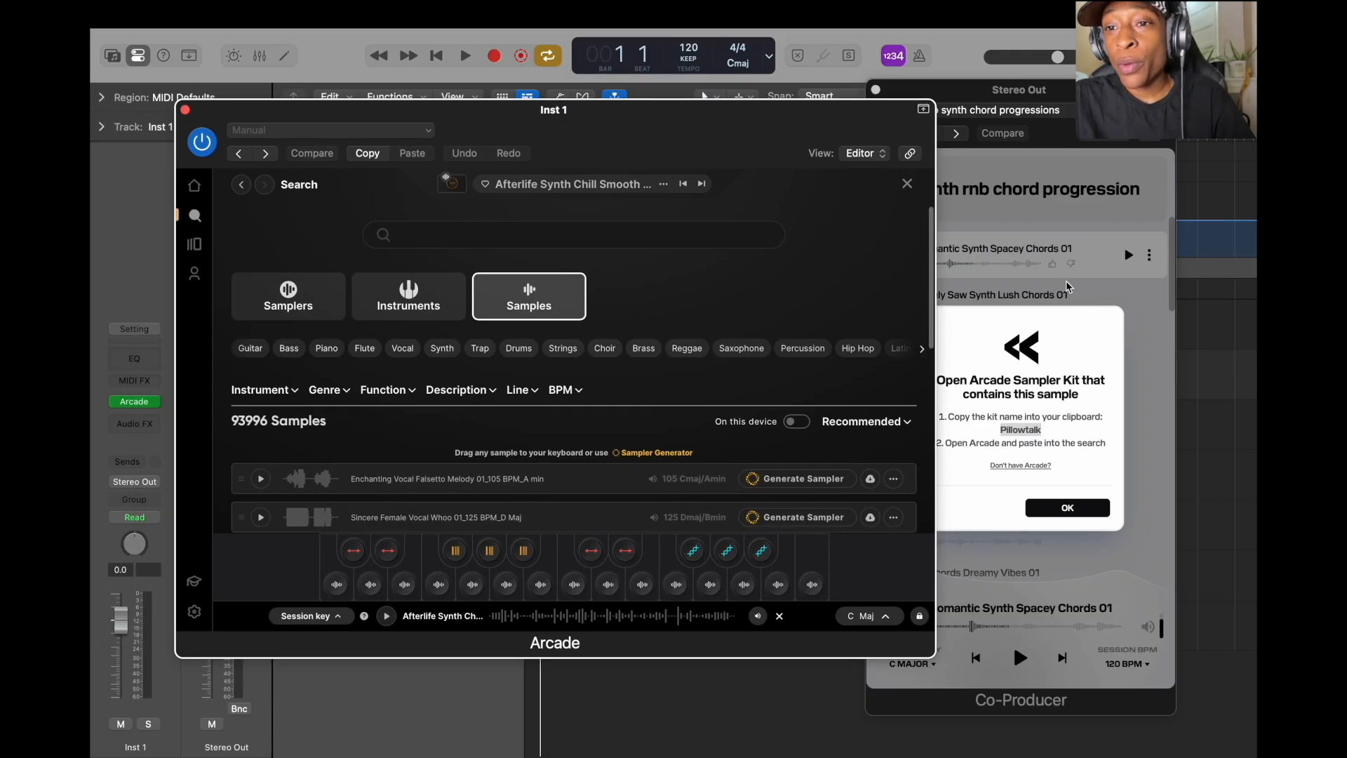
drag(828, 116, 737, 117)
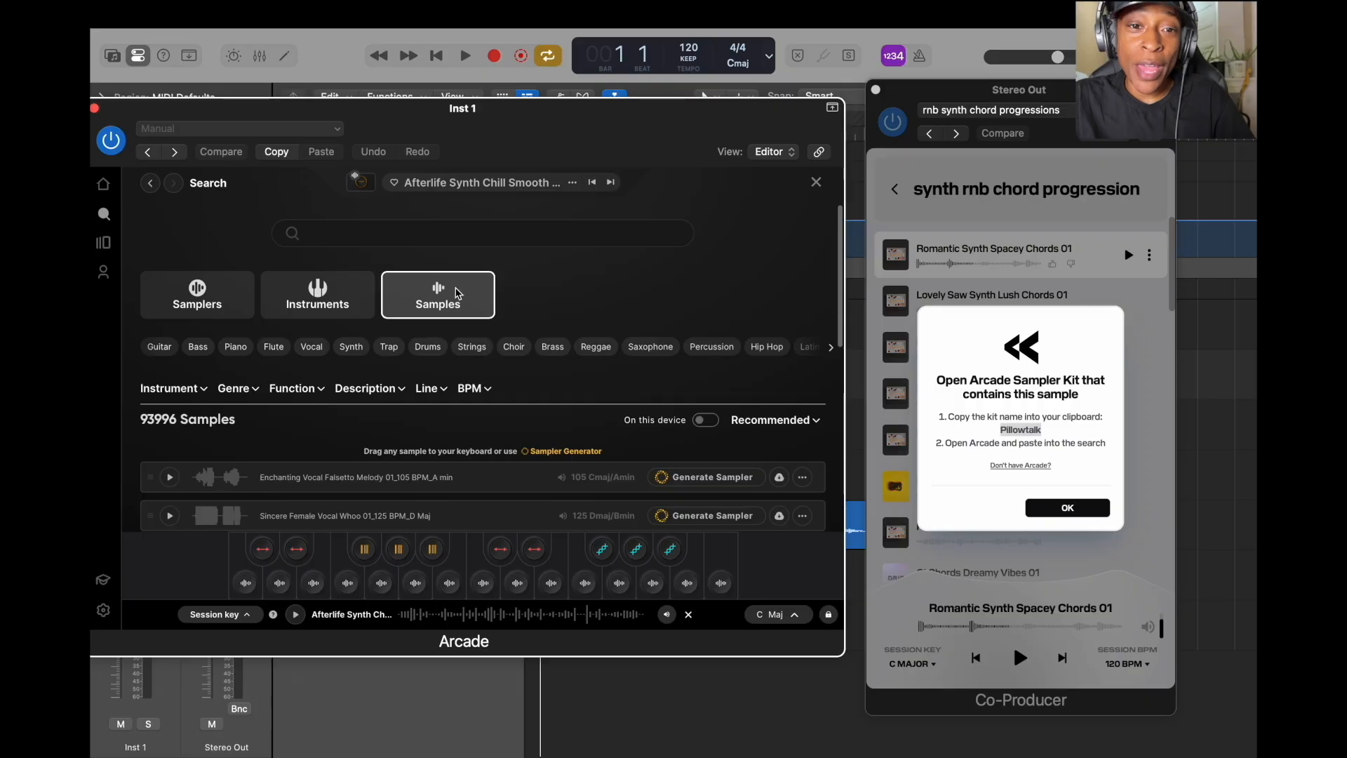
Search Arcade's samples for "Pillowtalk" and look through the results
click(422, 234)
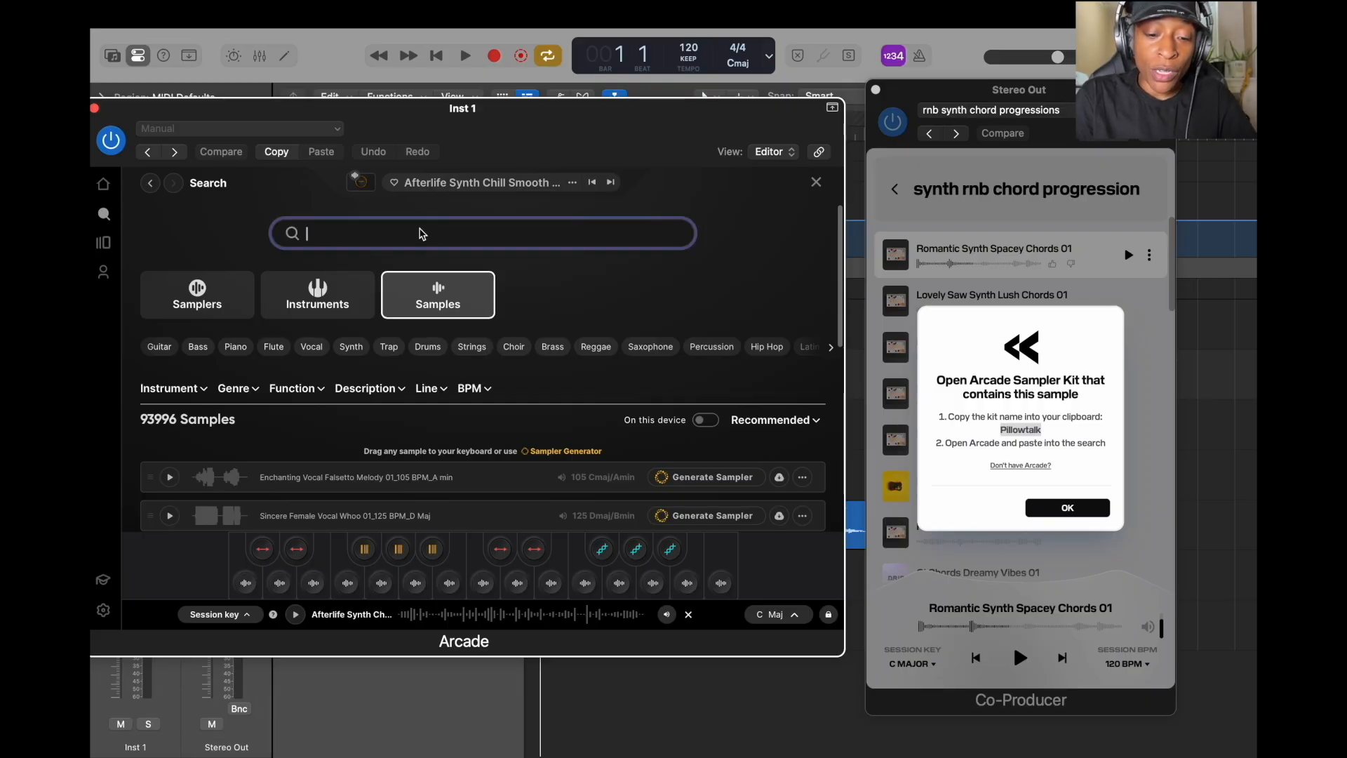
text(Pillowtalk)
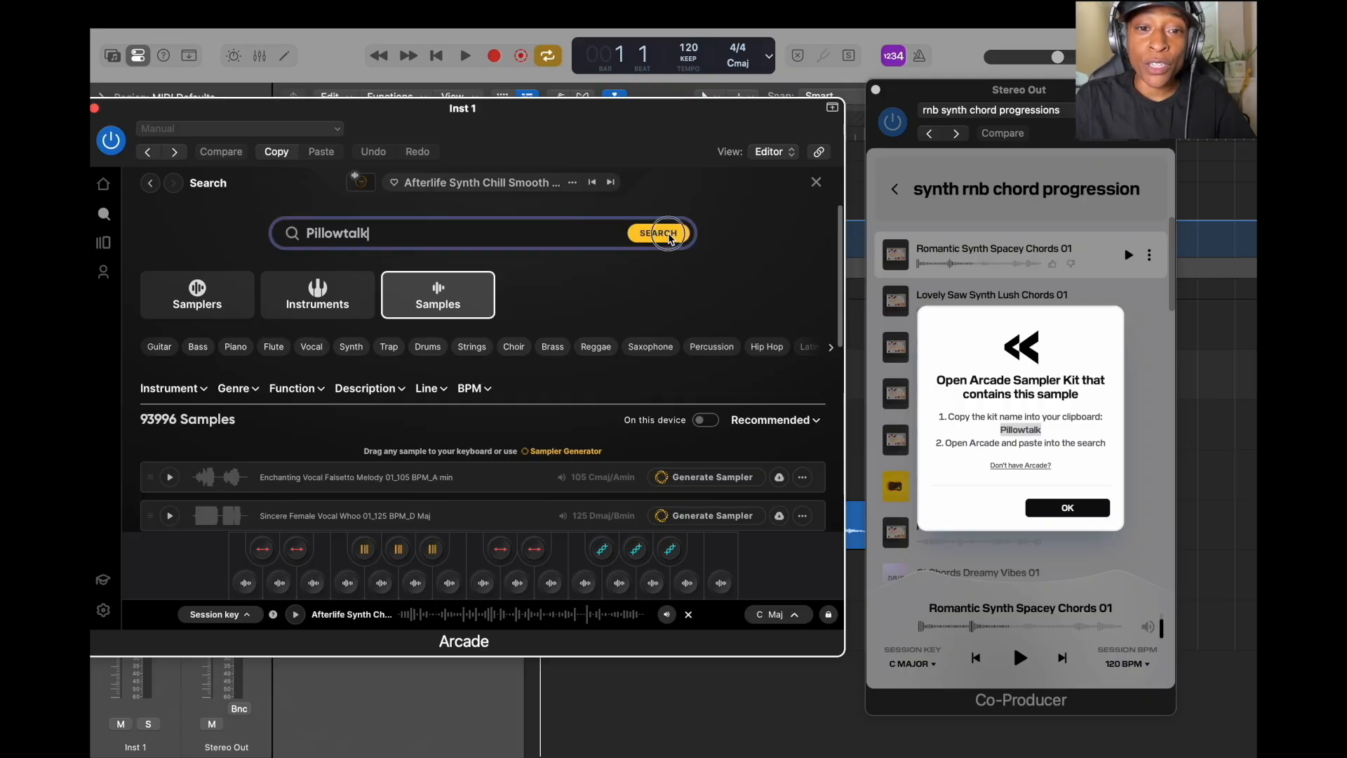
scroll(521, 430, down, 5)
scroll(520, 430, up, 4)
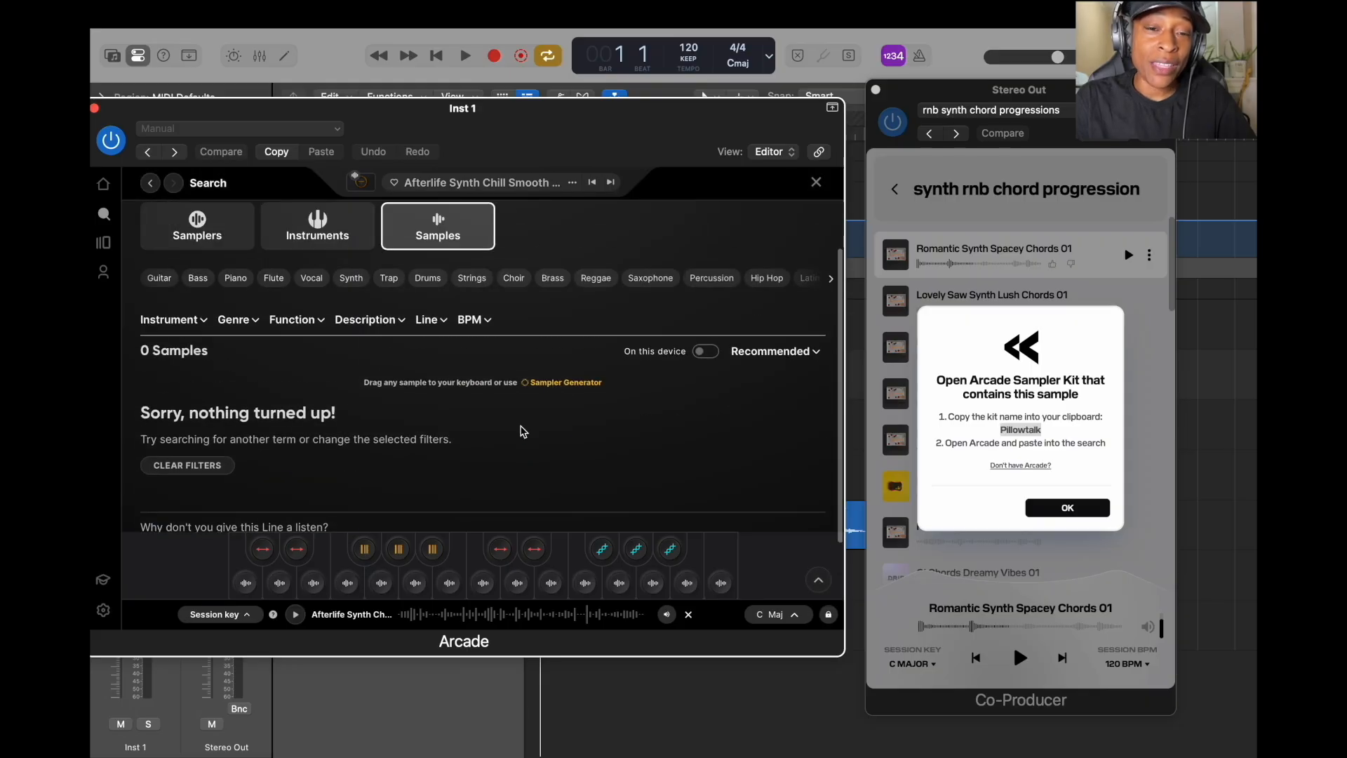
scroll(523, 430, up, 2)
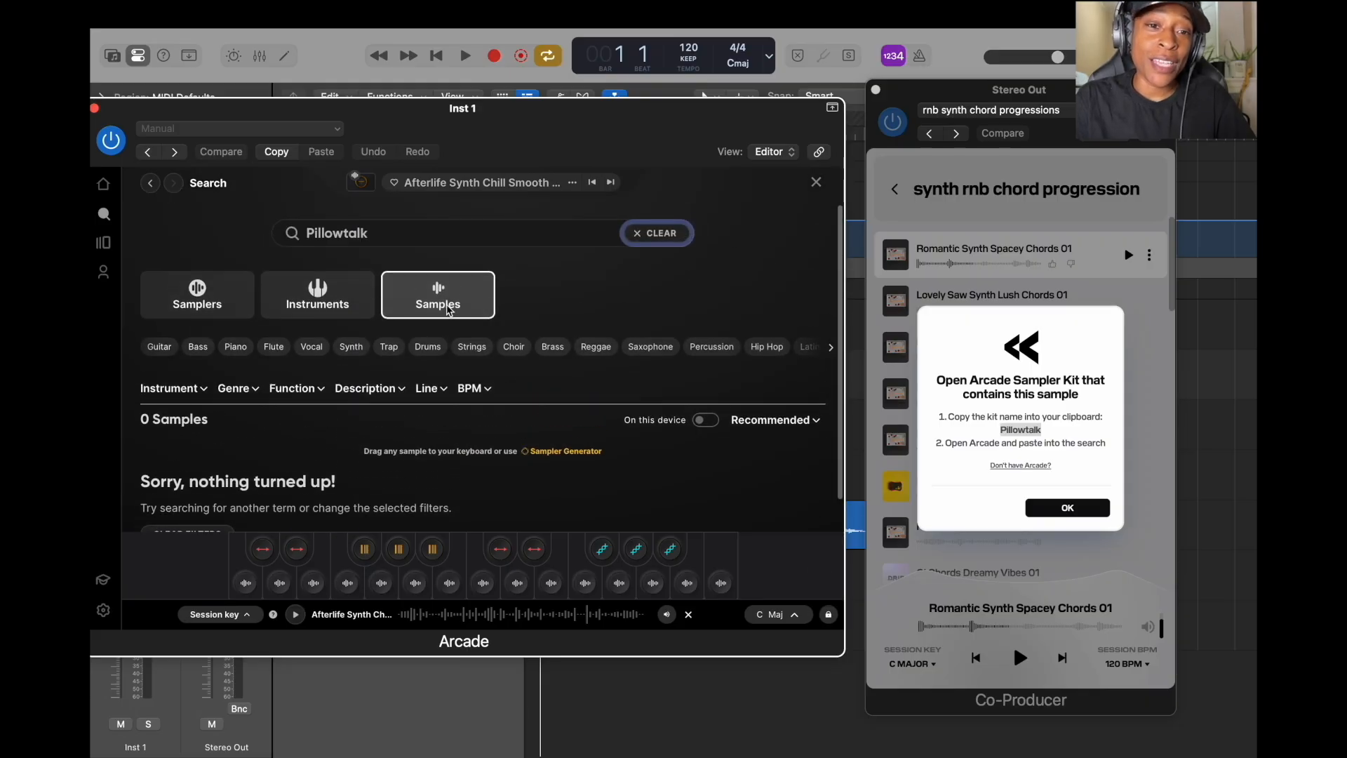
Check the "Pillowtalk" search among Arcade's instruments, and return to the sampler results
click(317, 295)
scroll(329, 298, down, 3)
scroll(330, 300, down, 3)
scroll(393, 309, up, 6)
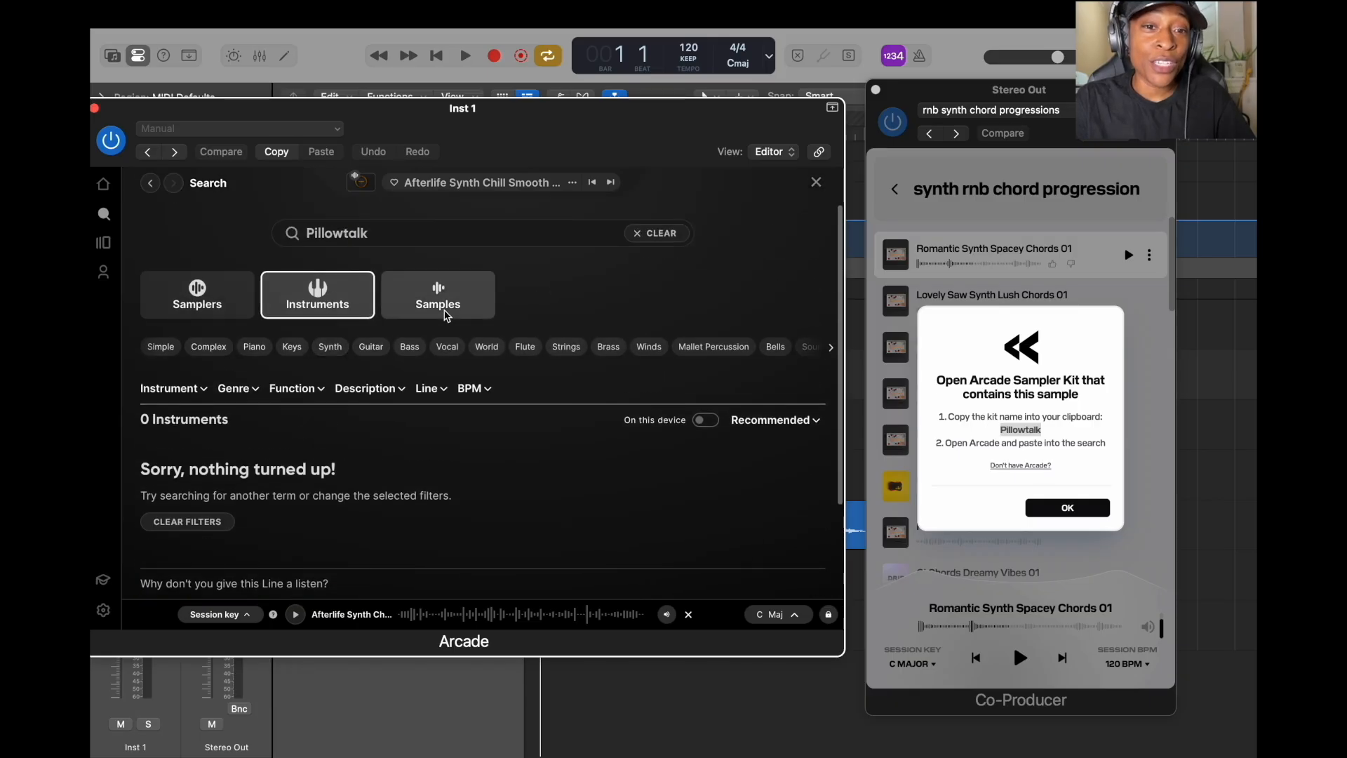
click(201, 290)
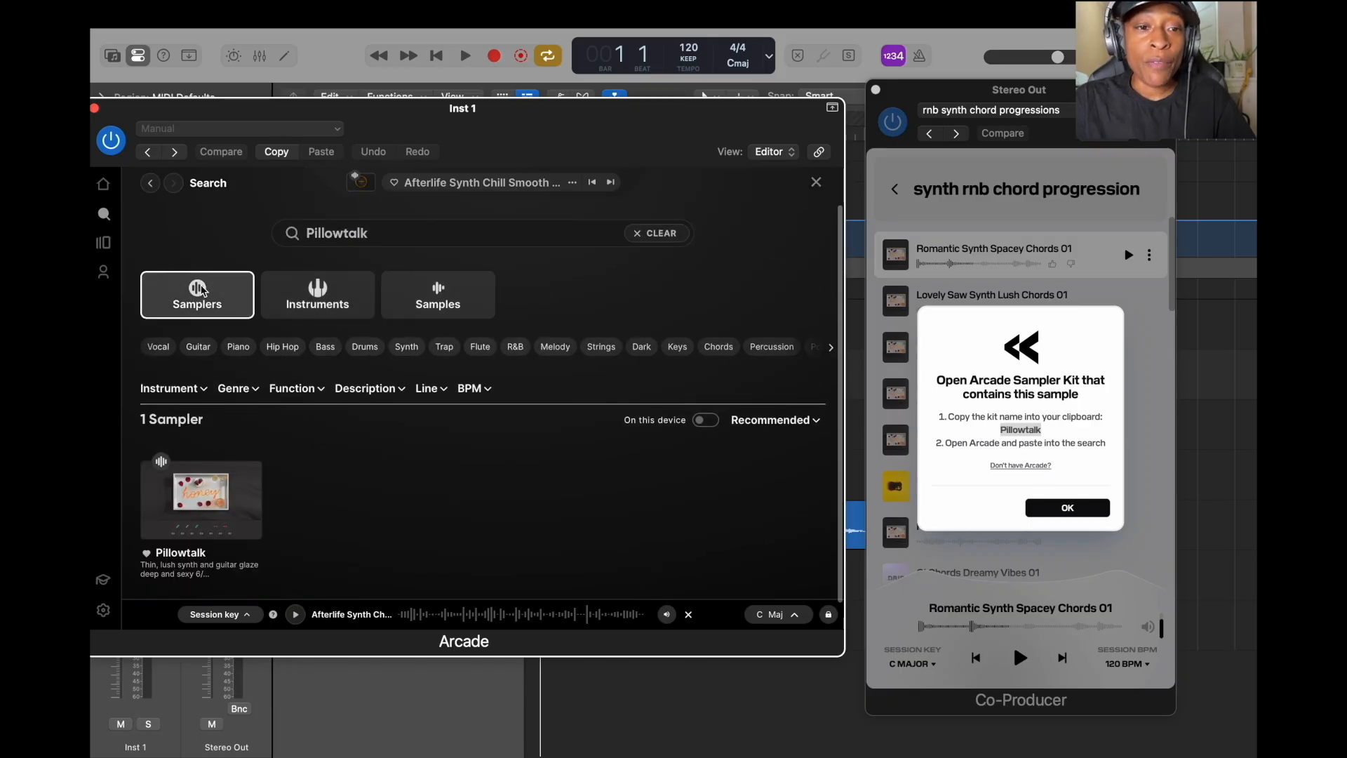
Check which Arcade kit contains the Romantic Synths Lush Chords 01 sample, and dismiss the kit dialog
mouse_move(273, 576)
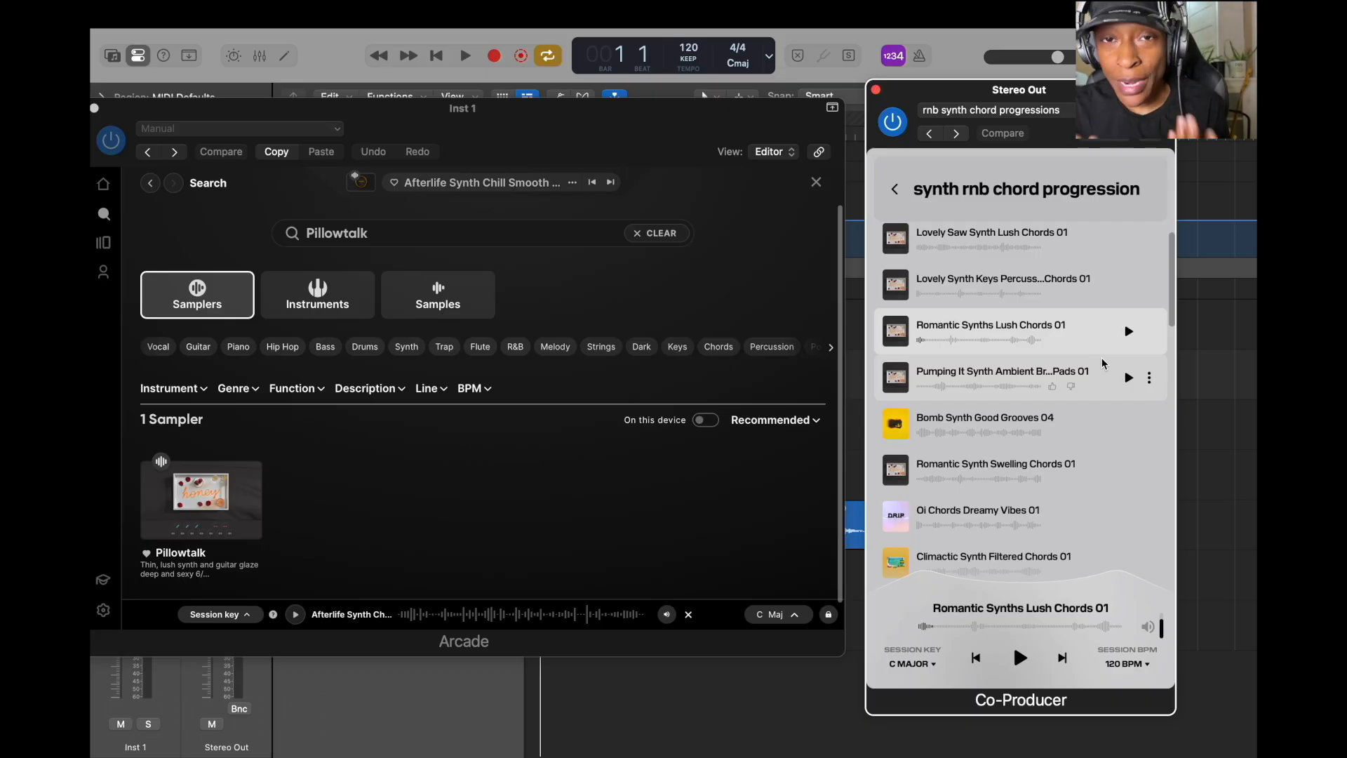
click(1150, 332)
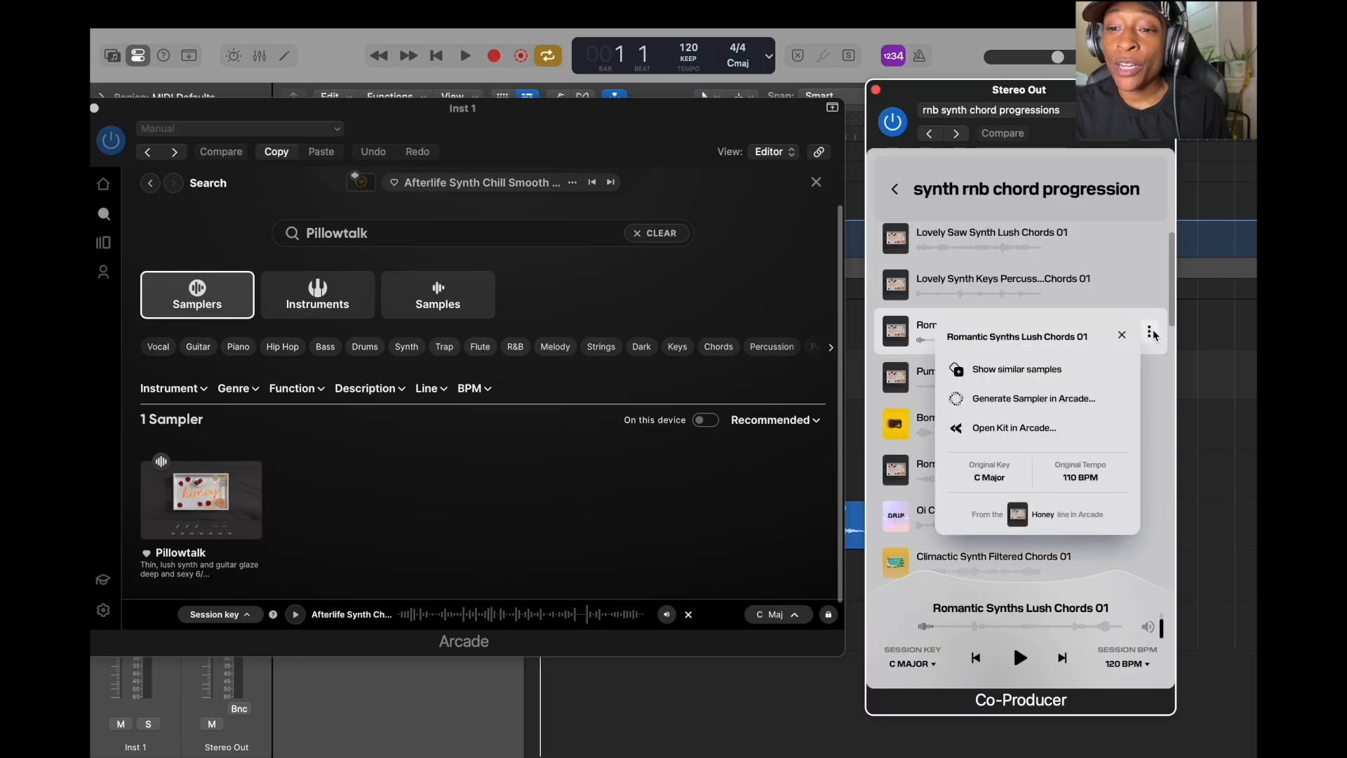
click(1042, 431)
double_click(1027, 432)
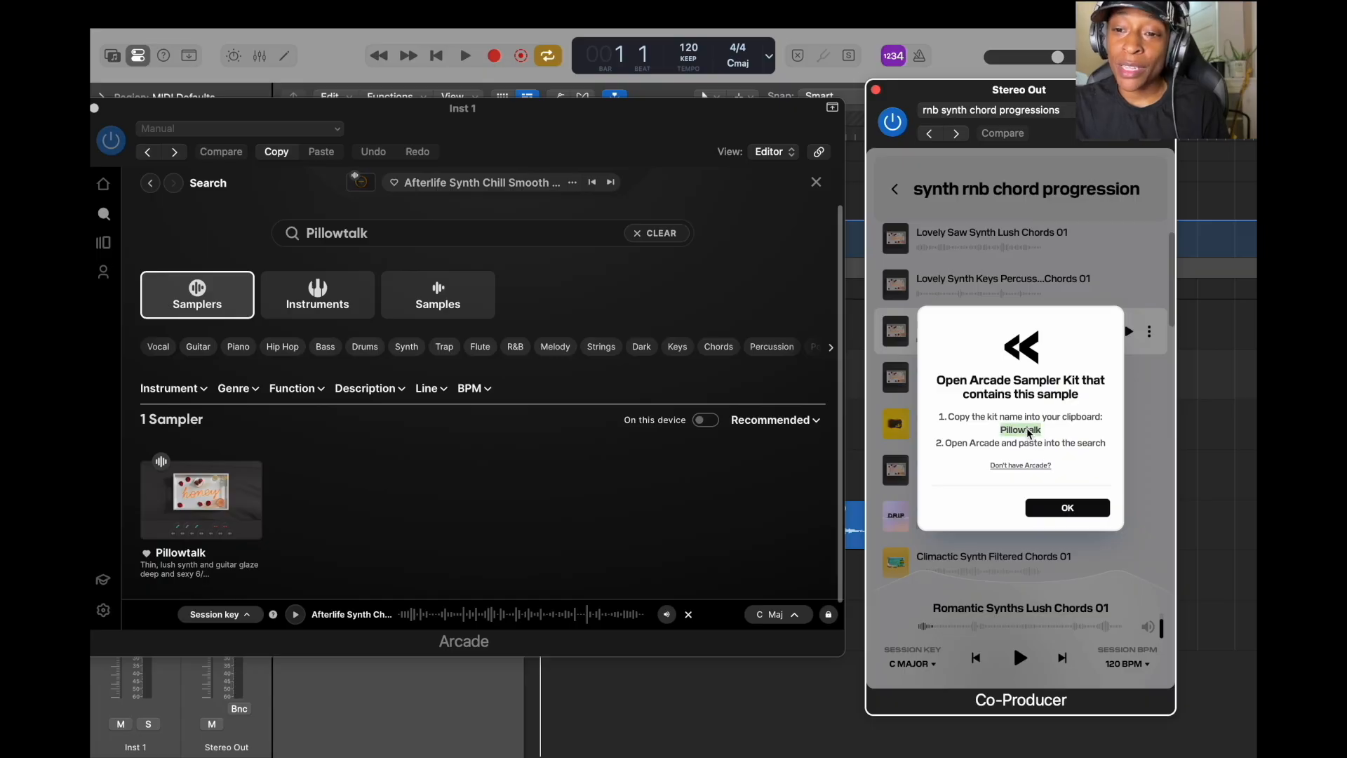
click(1067, 508)
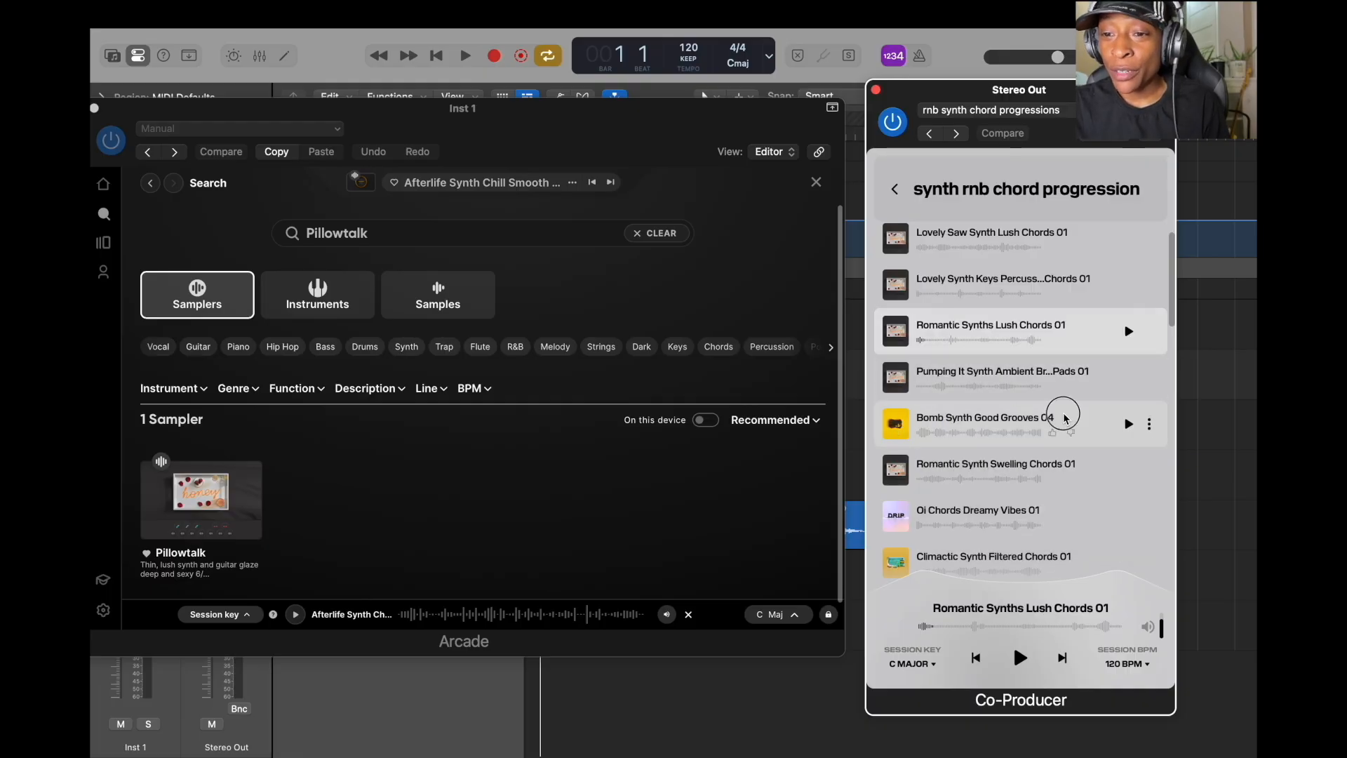
Preview Bomb Synth Good Grooves 04 in Co-Producer and show its sample options
click(1129, 424)
click(1129, 424)
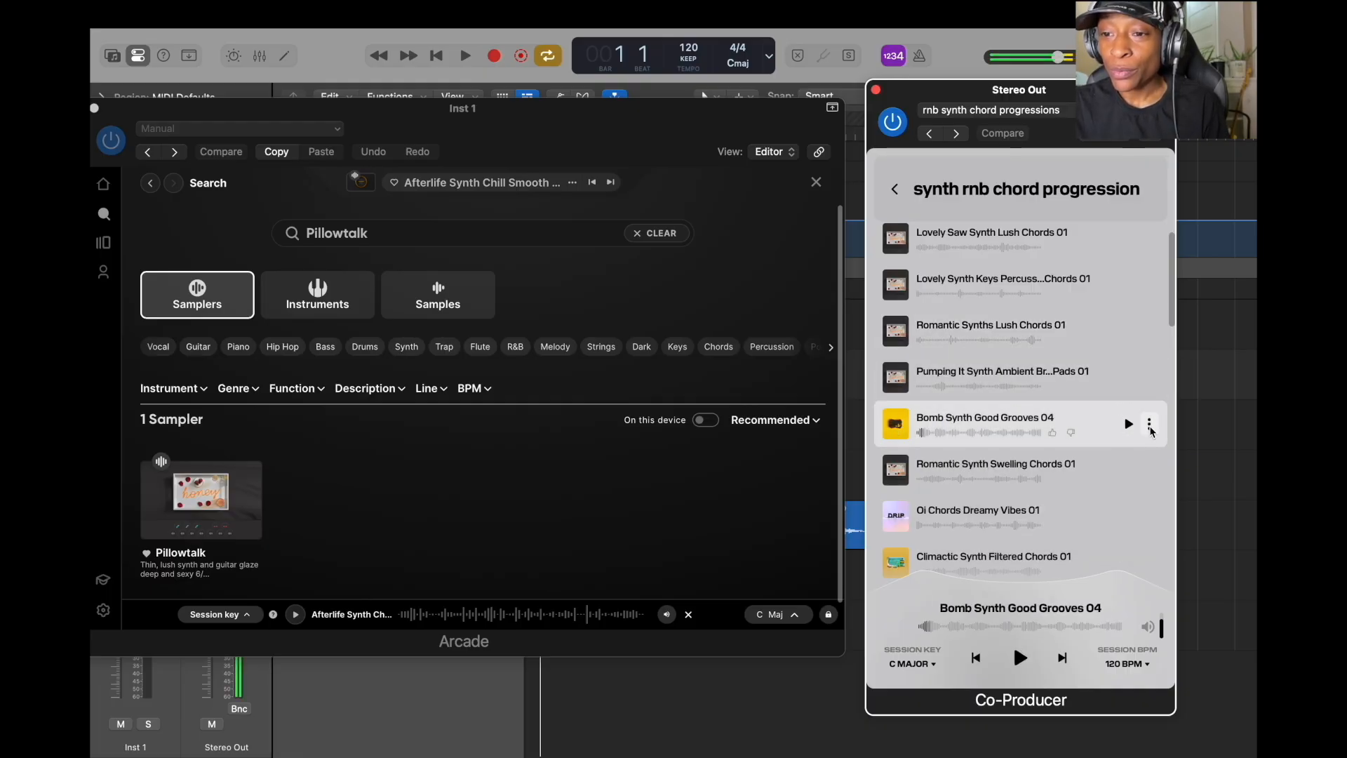
click(1149, 424)
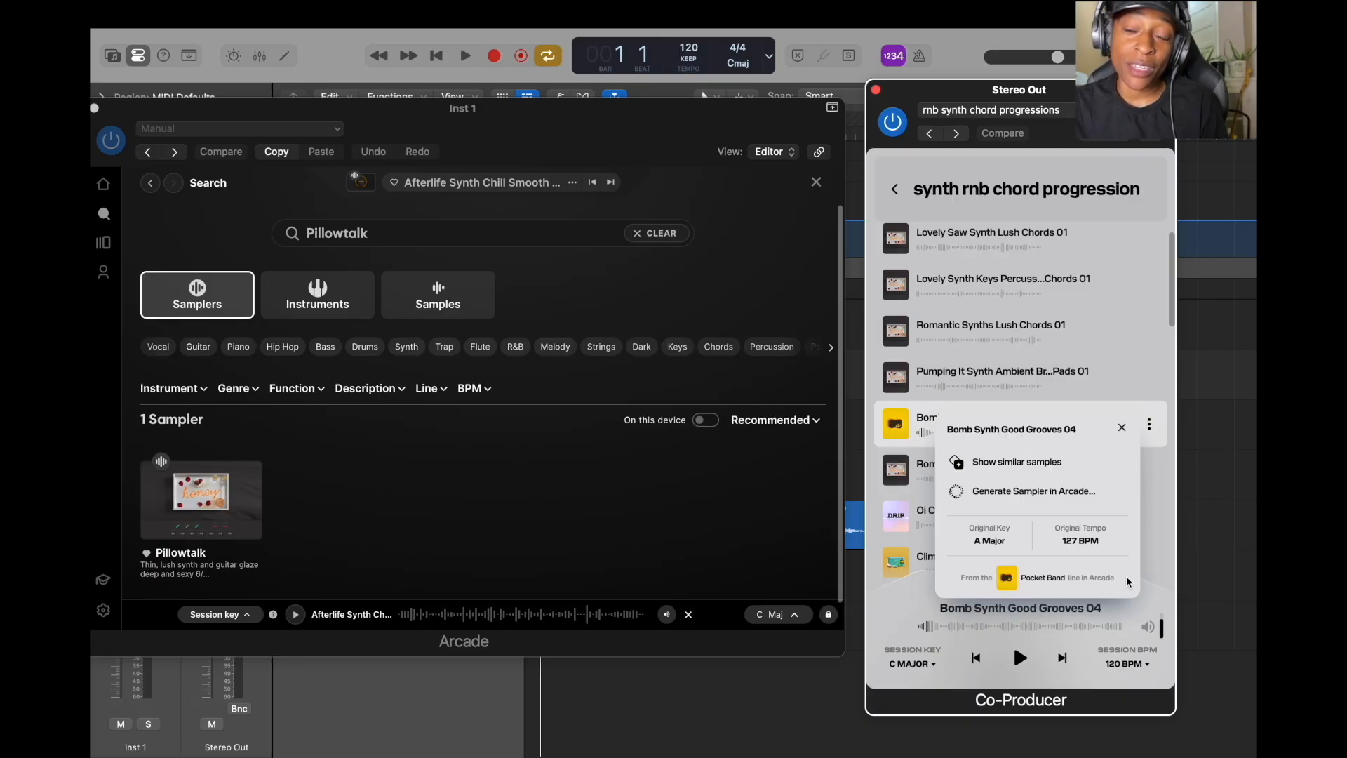
Replace the Arcade search term with "Bomb Synth Good Grooves 04" and search among Samples
click(639, 235)
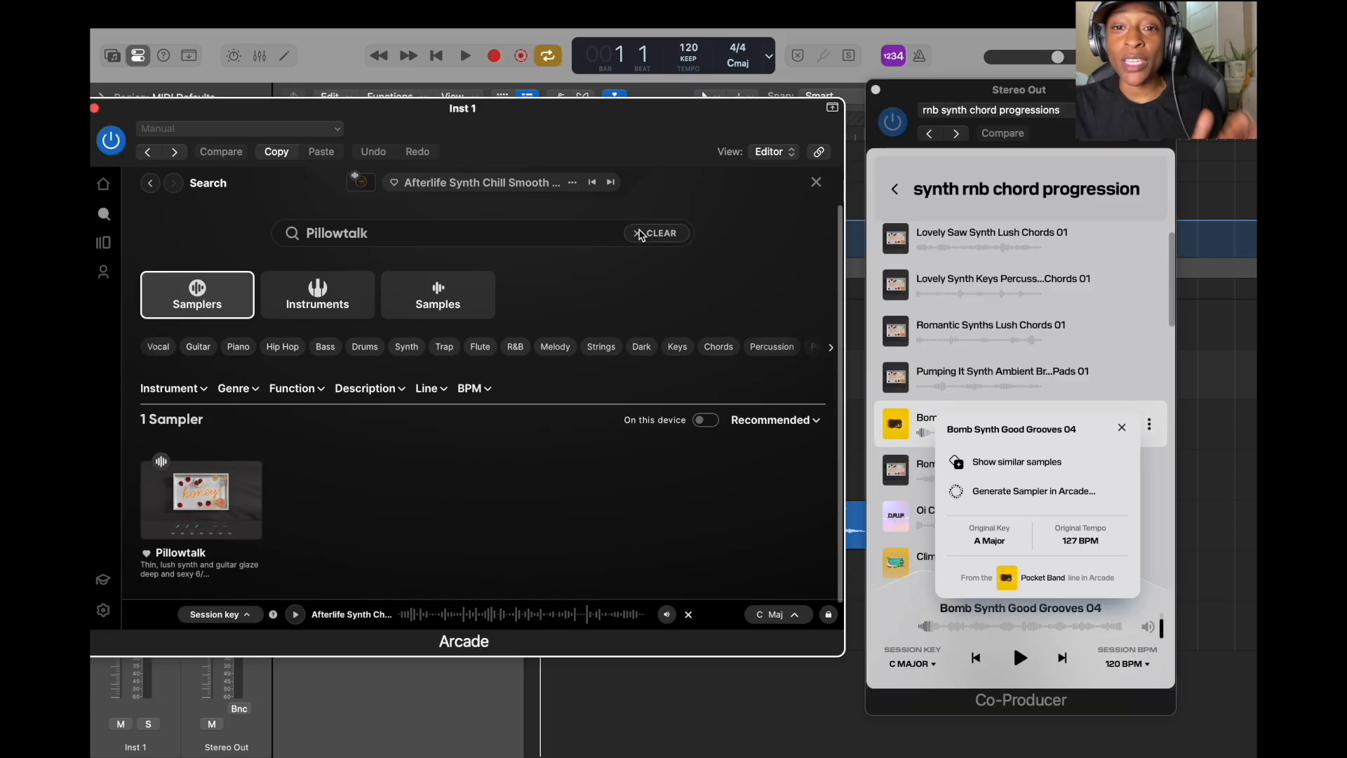
click(640, 235)
click(525, 240)
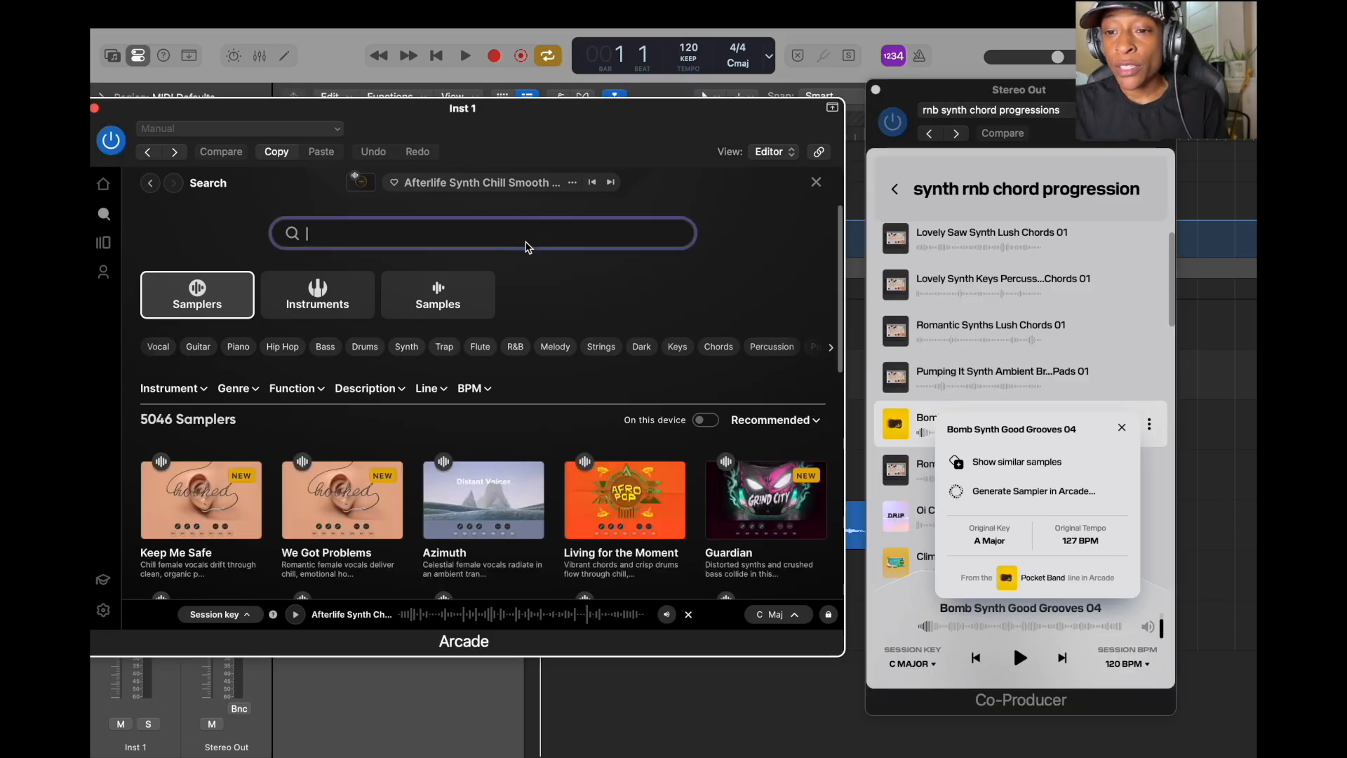
text(Bom)
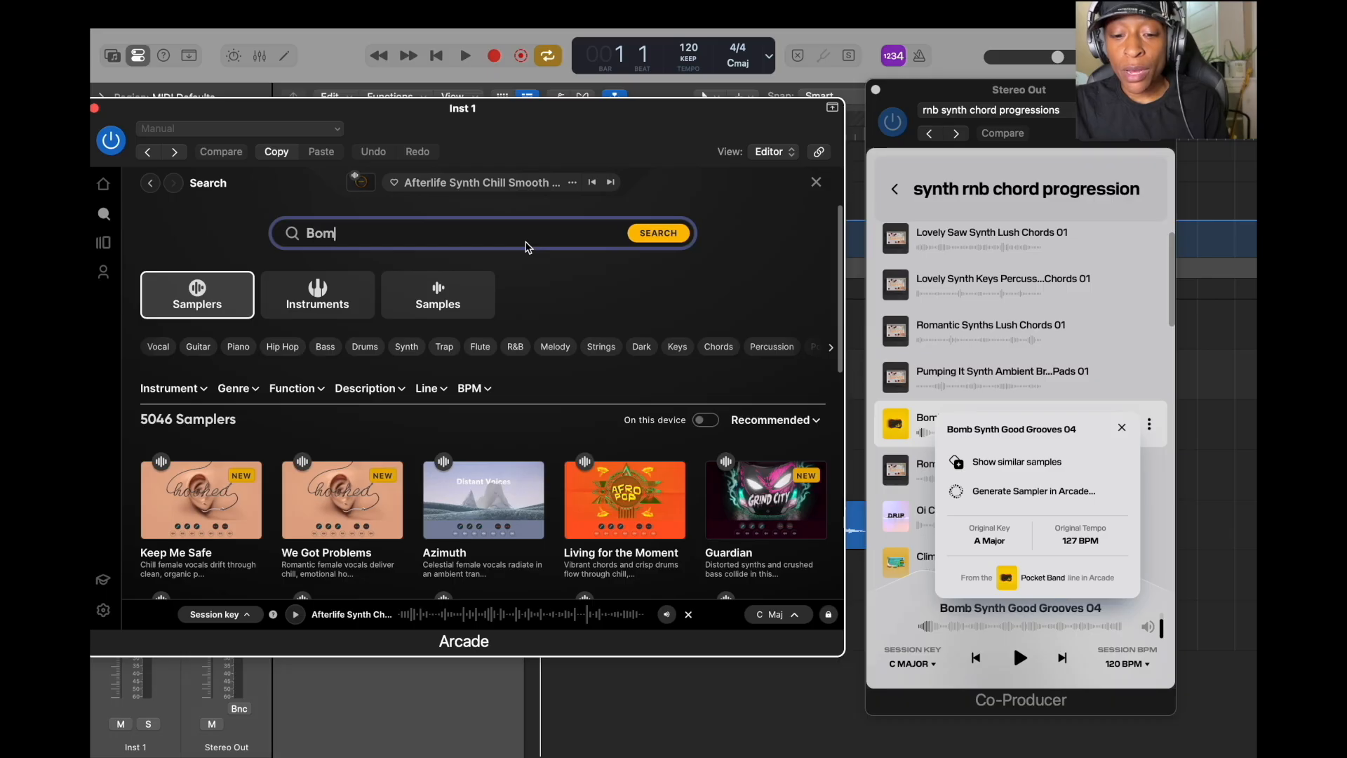
text(b Synt)
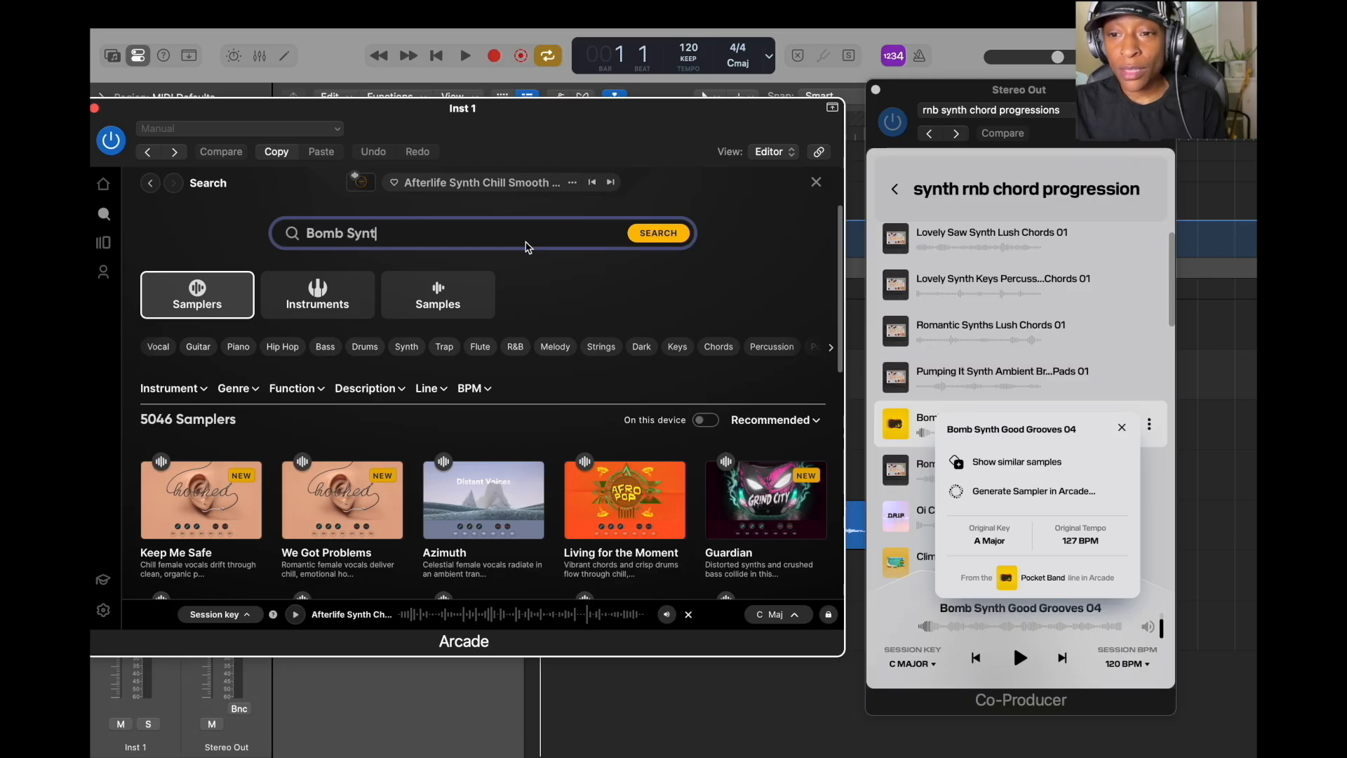
text(h Good B)
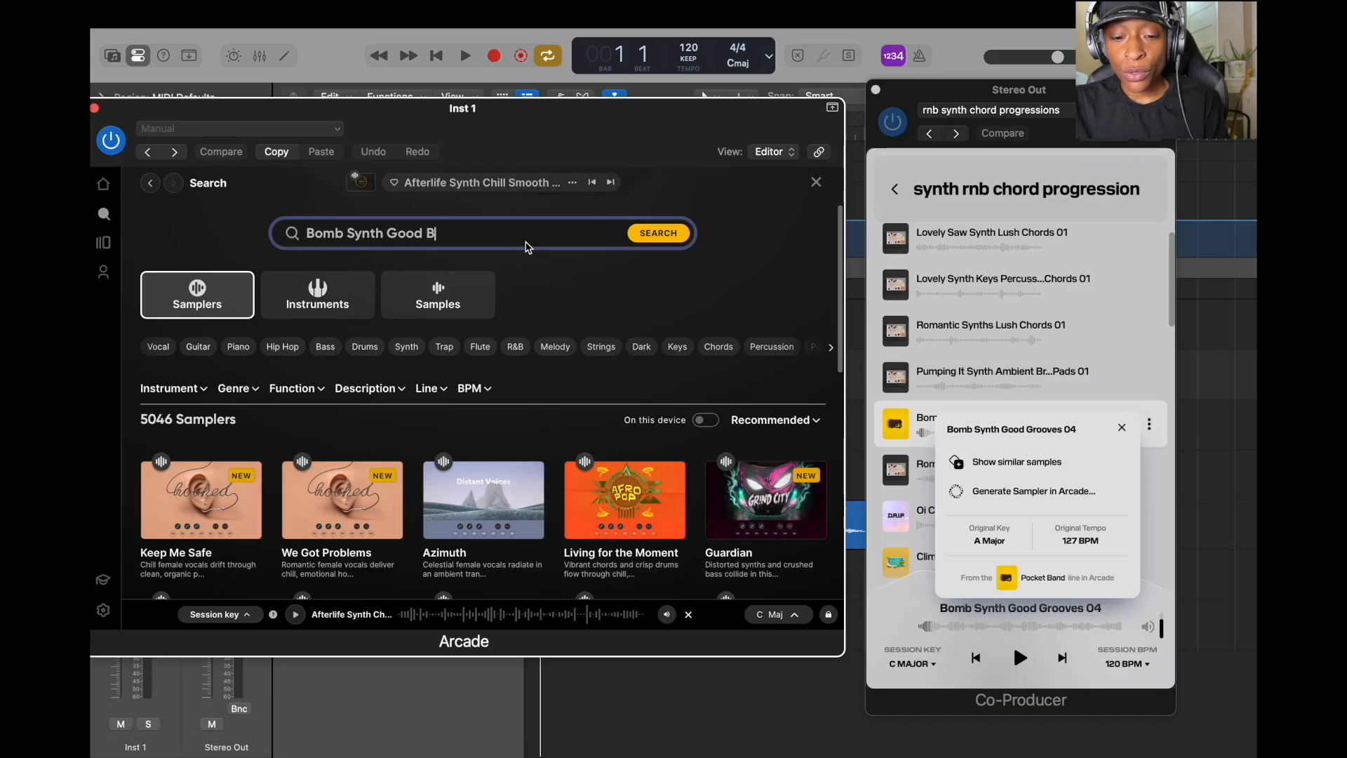
key(BackSpace)
text(Grooves 04)
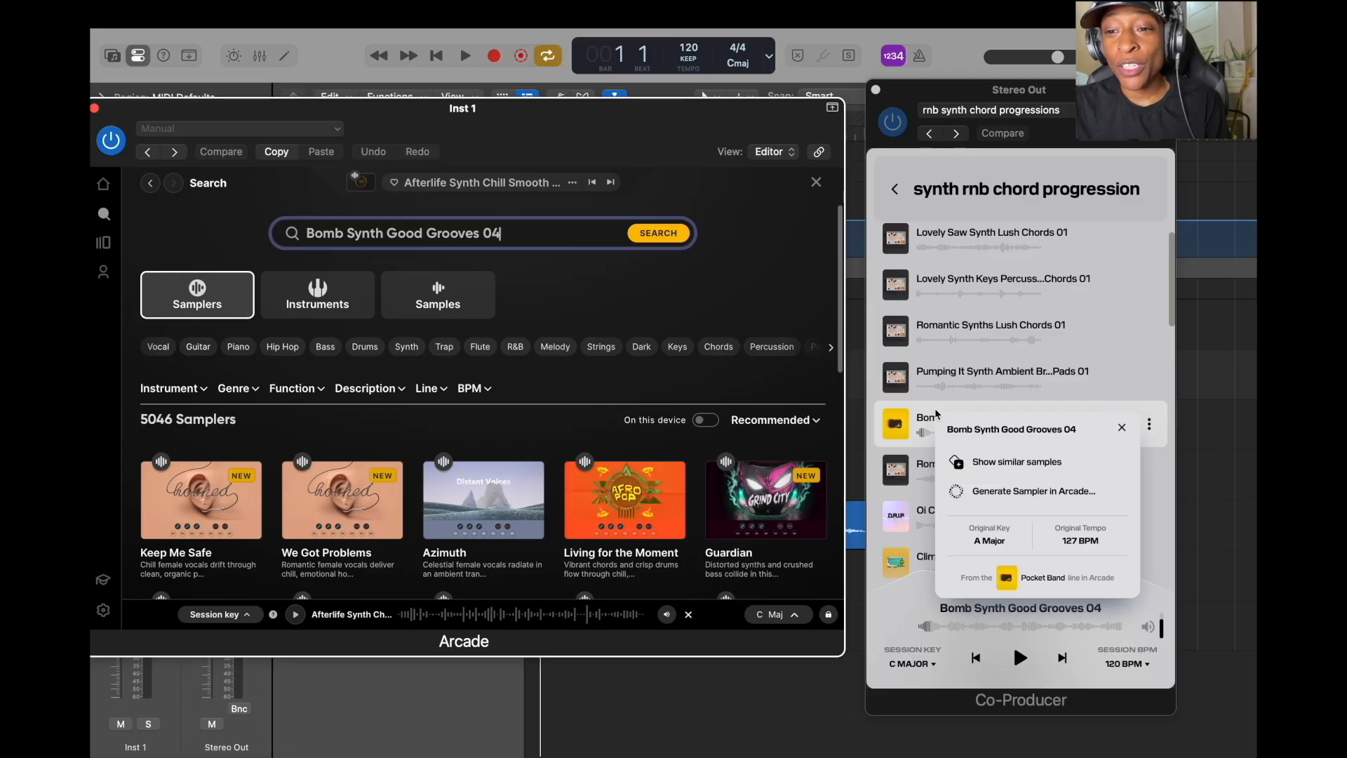
click(461, 302)
click(659, 235)
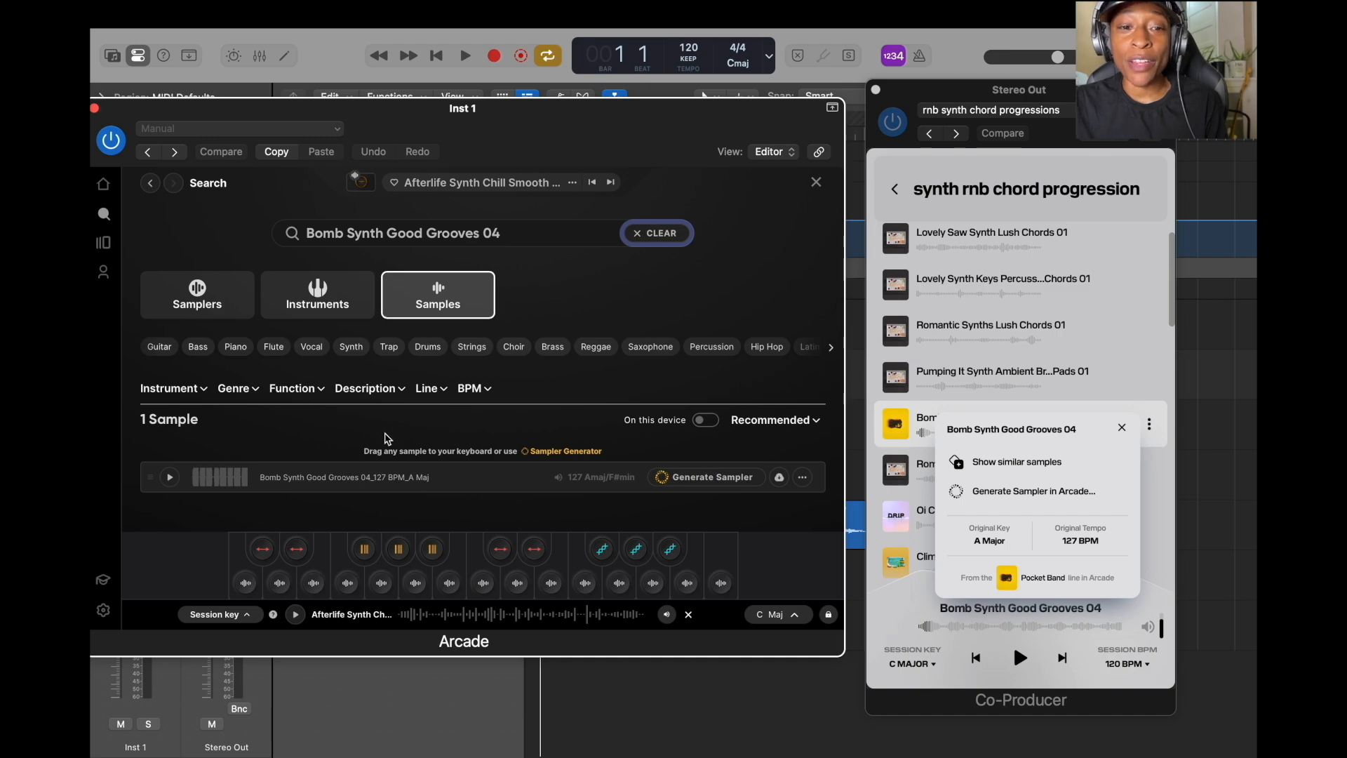
Compare Bomb Synth Good Grooves 04 by previewing it in Arcade and in Co-Producer, closing its options there
click(169, 477)
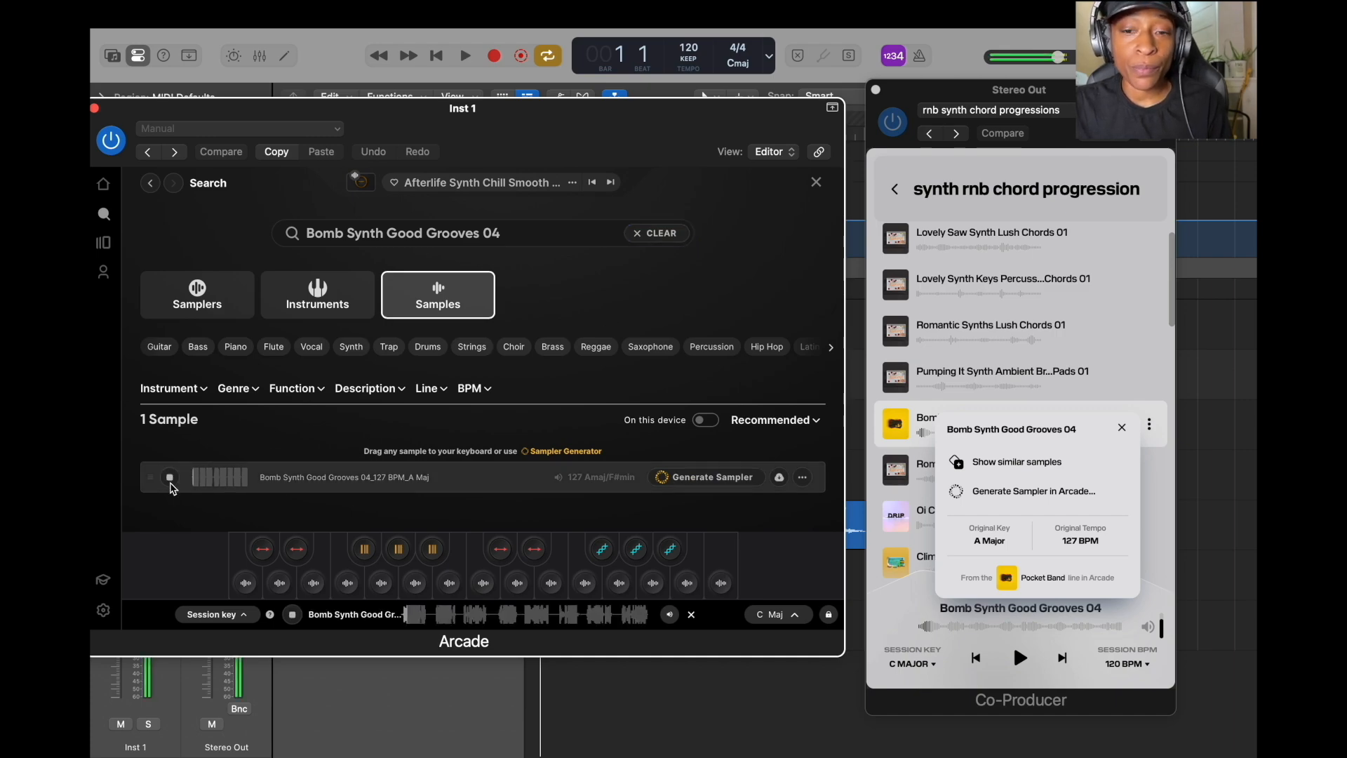
click(169, 477)
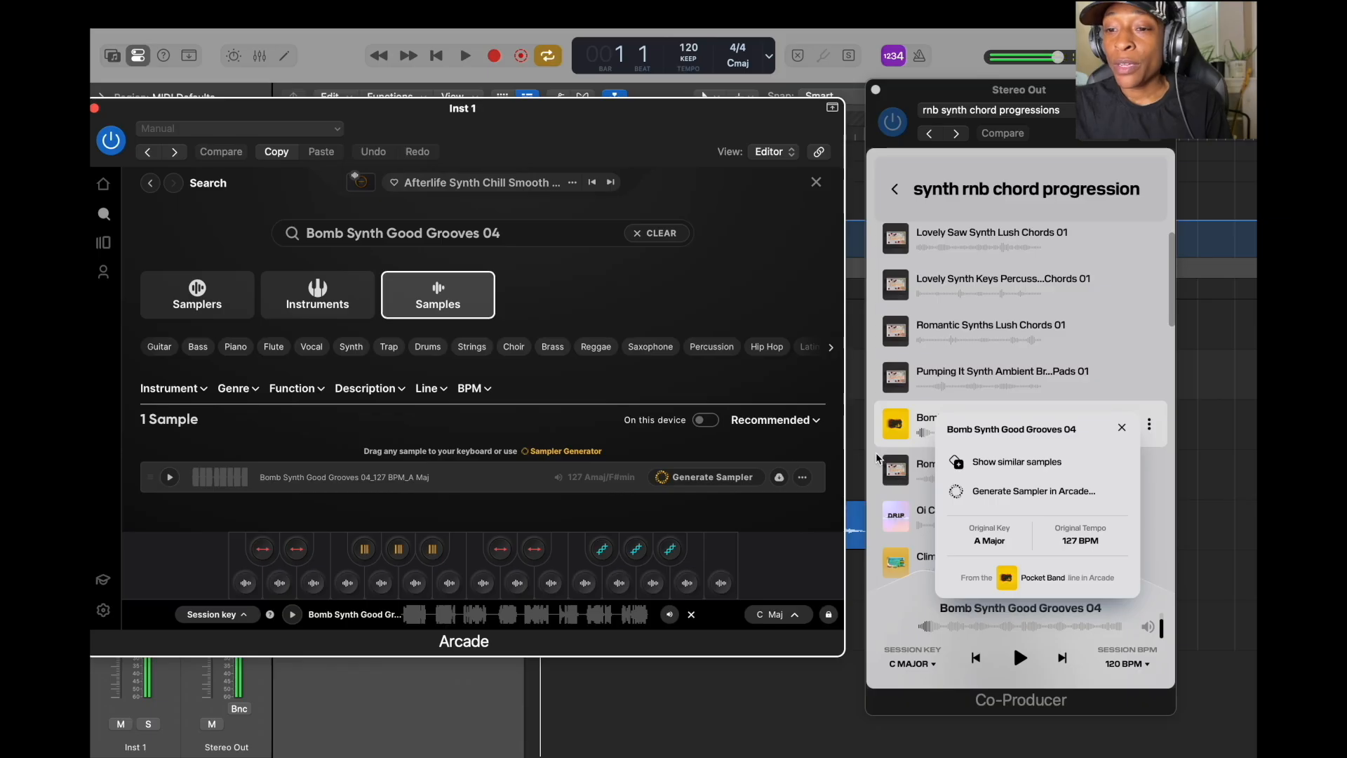
click(1121, 428)
click(1120, 428)
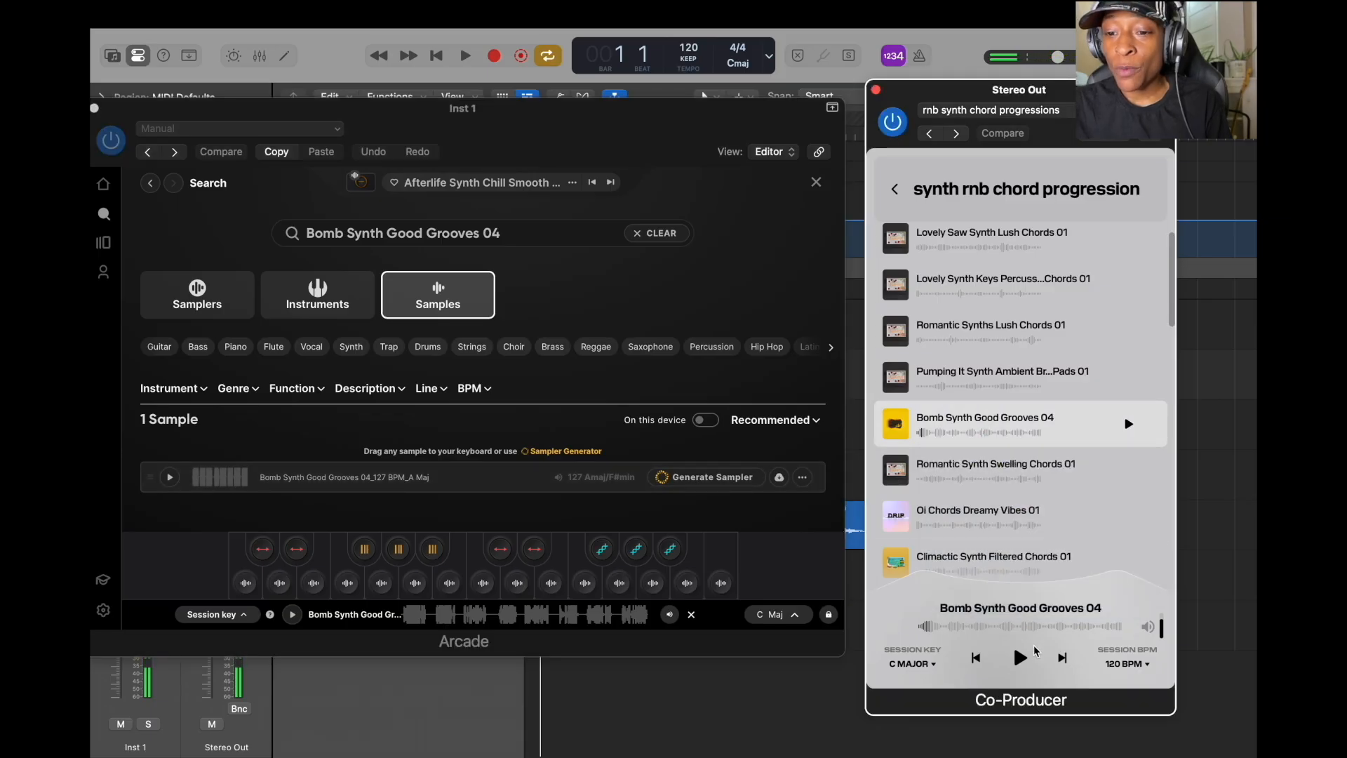
click(1020, 659)
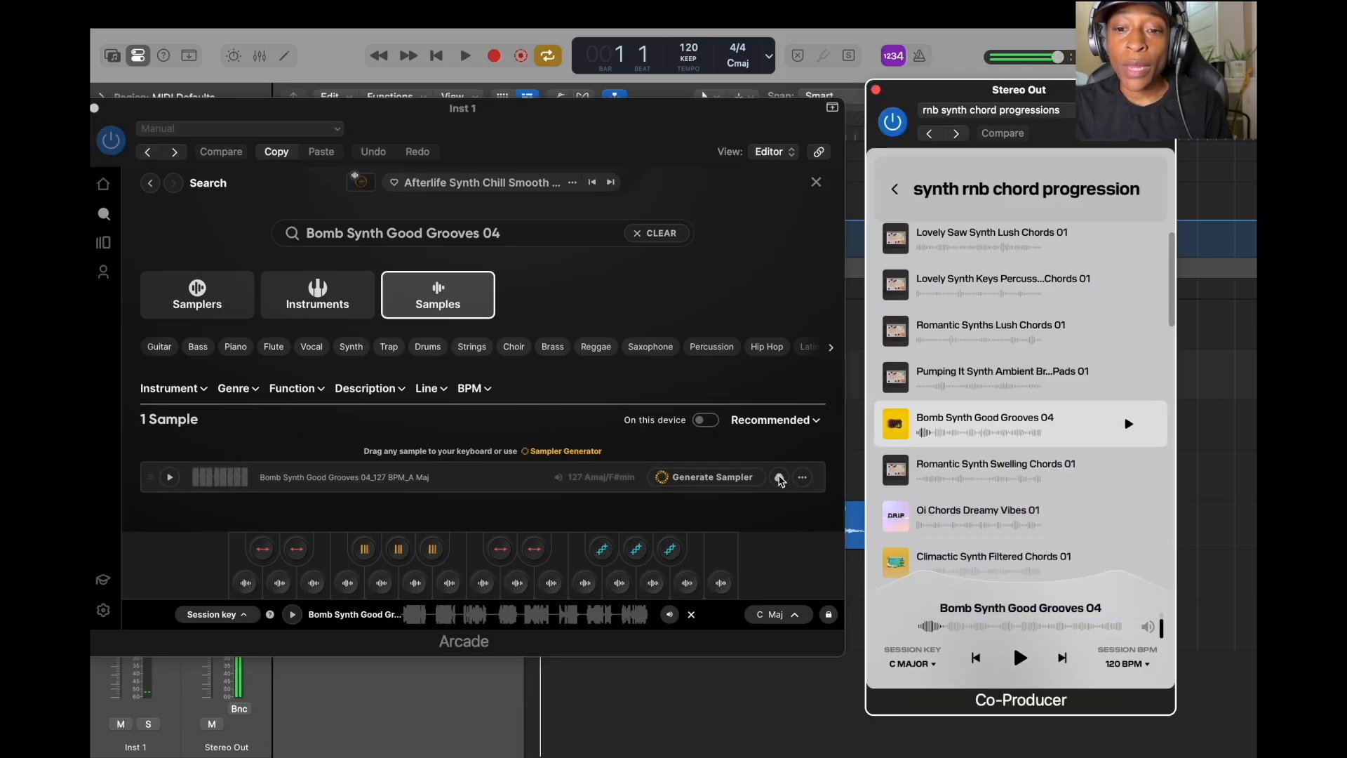
Examine the additional options available for the Bomb Synth Good Grooves 04 sample in Arcade
click(805, 478)
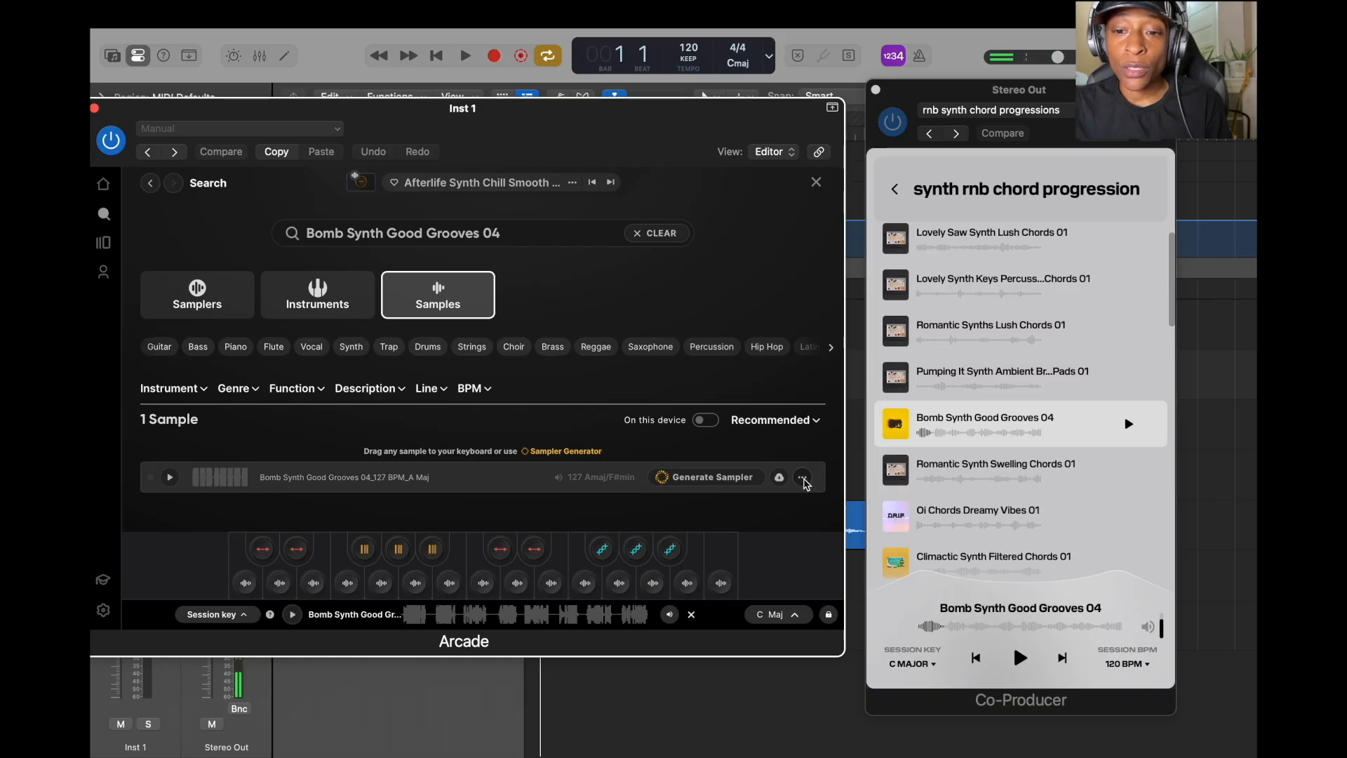
click(803, 479)
click(791, 486)
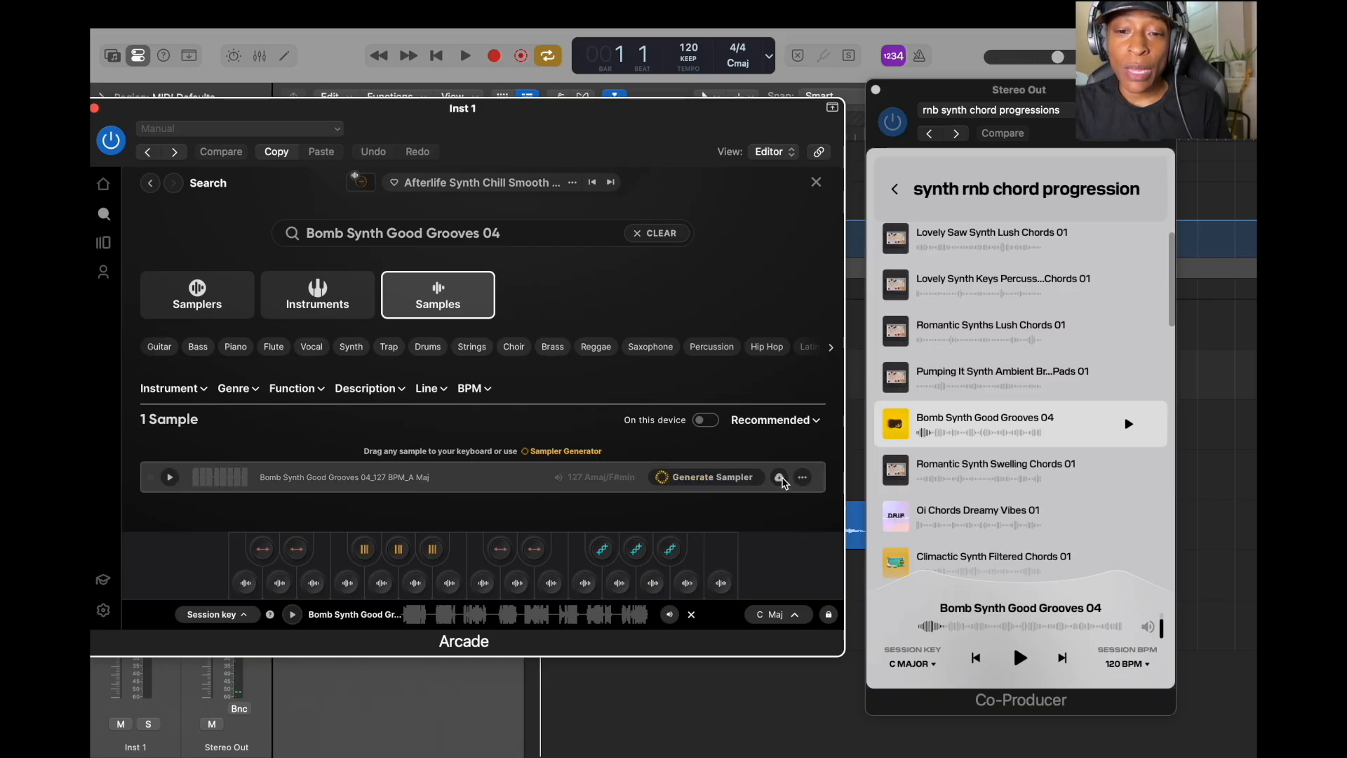
click(805, 481)
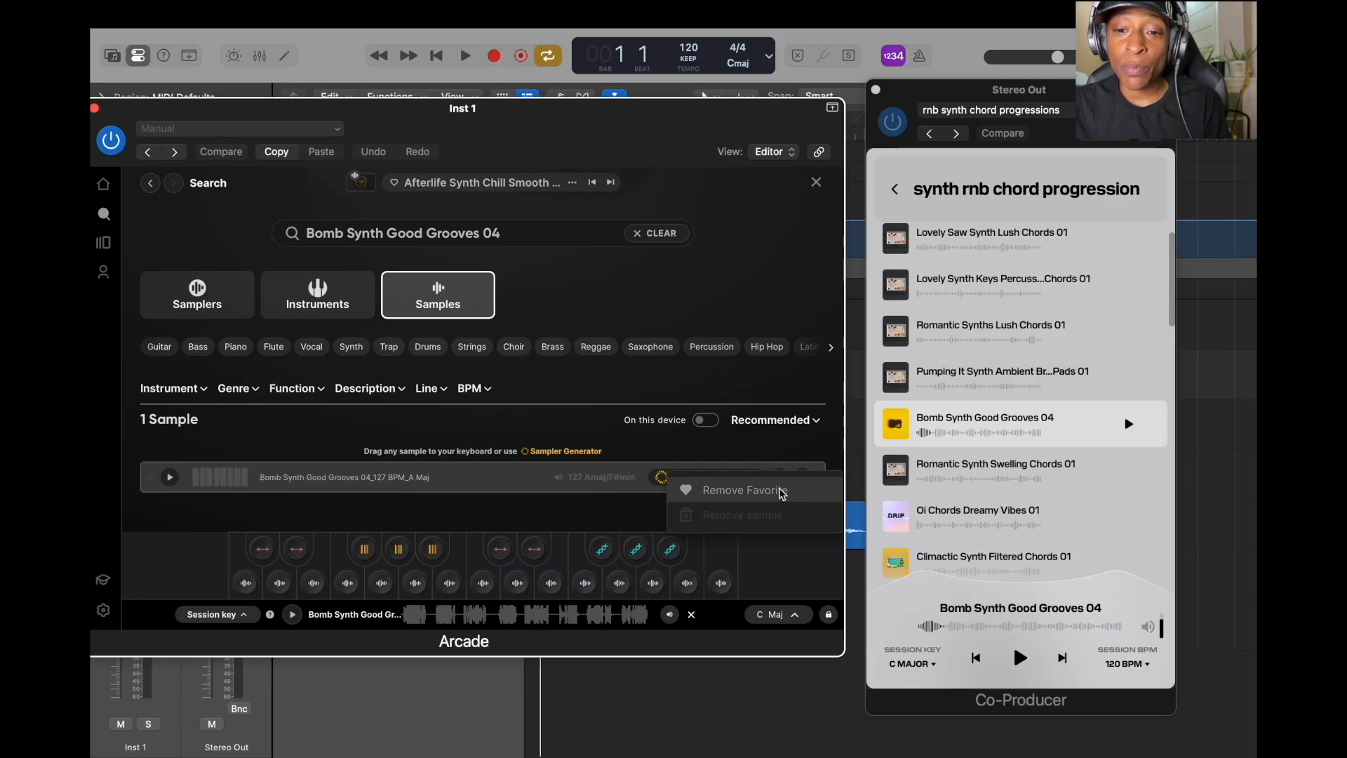
click(793, 454)
click(779, 479)
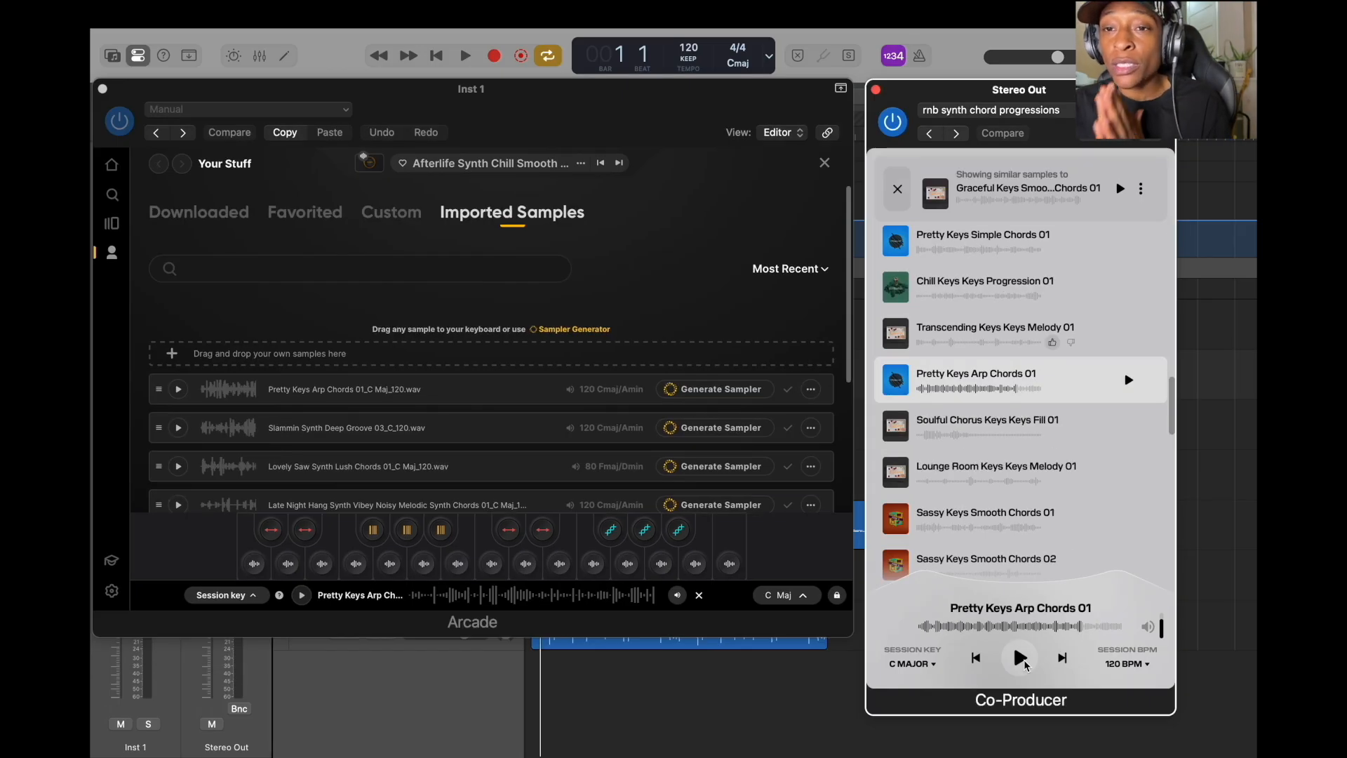
Preview Pretty Keys Arp Chords 01 in Co-Producer with the session key at C major
click(1023, 661)
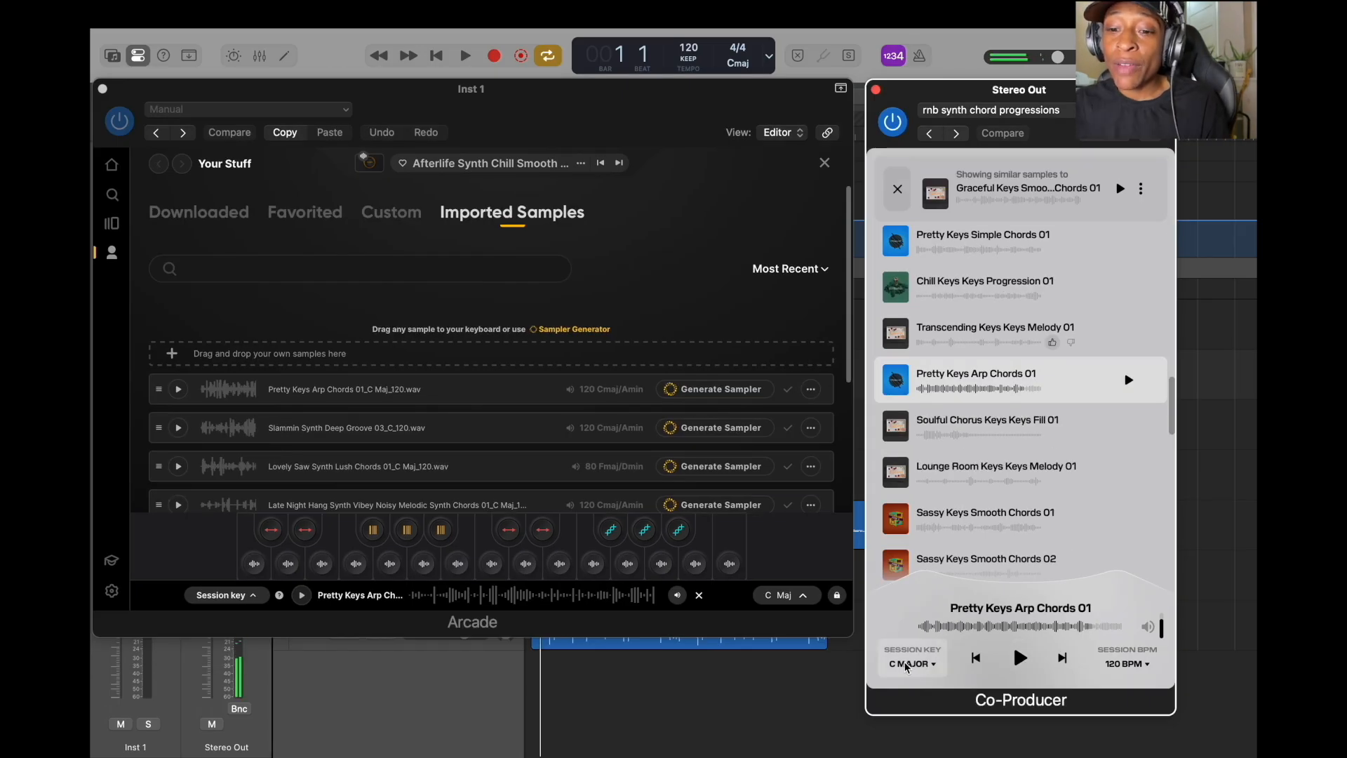
click(1018, 665)
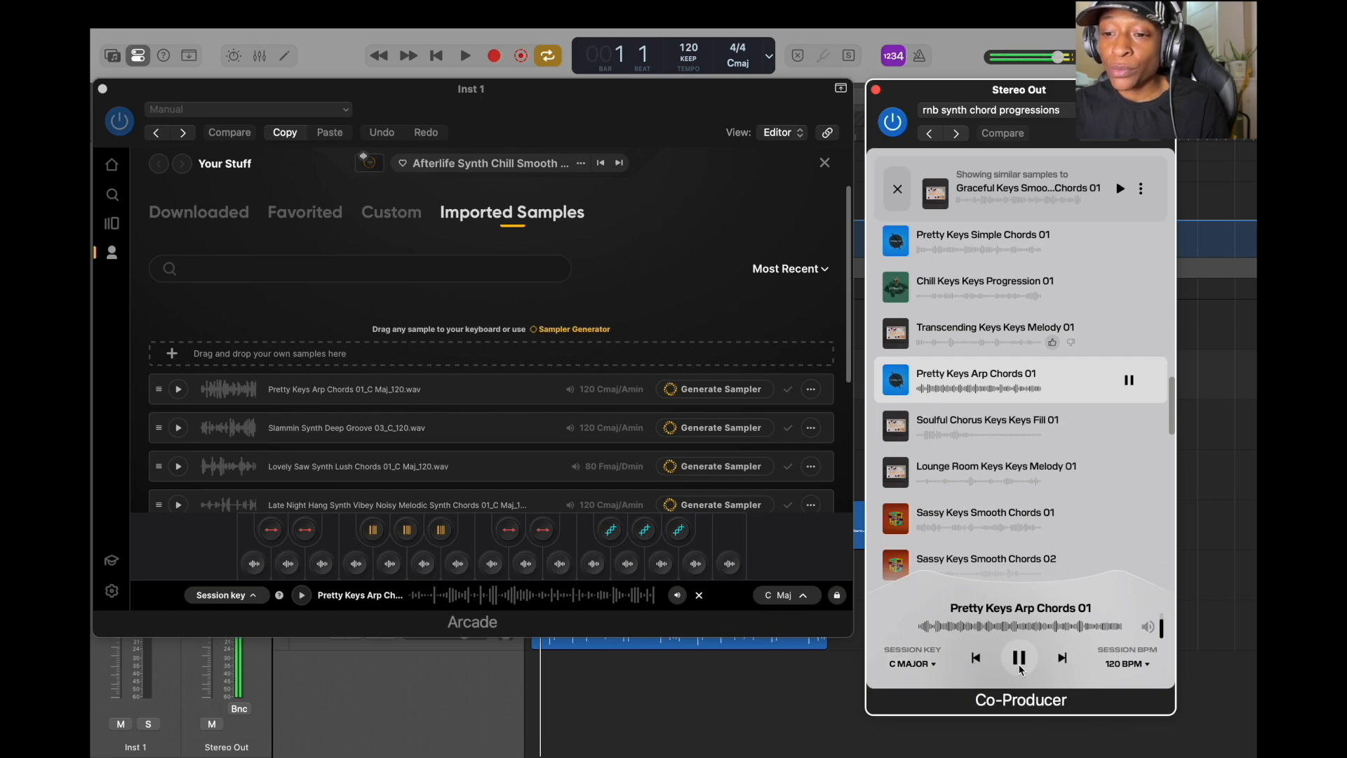
click(1019, 659)
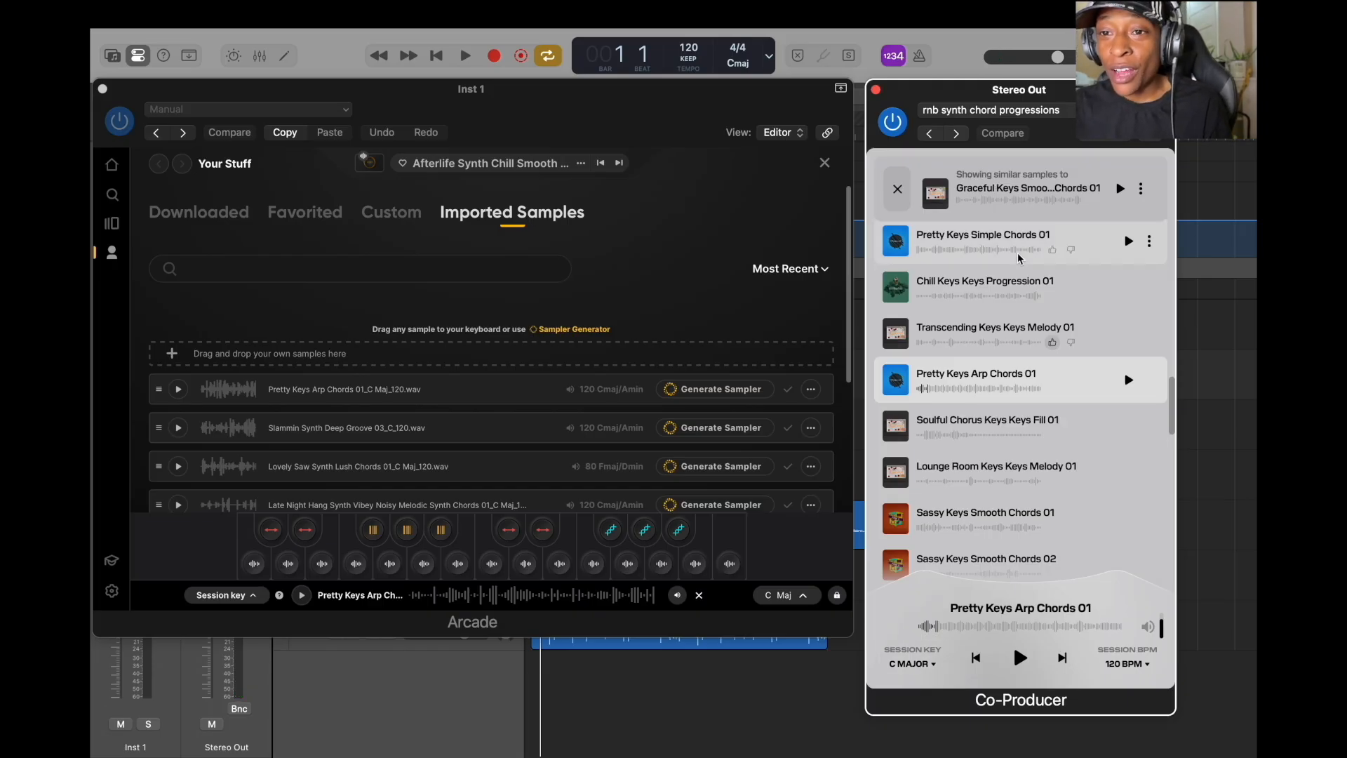
Set Co-Producer's session key to G major and preview Pretty Keys Arp Chords 01 in that key
click(912, 663)
click(921, 659)
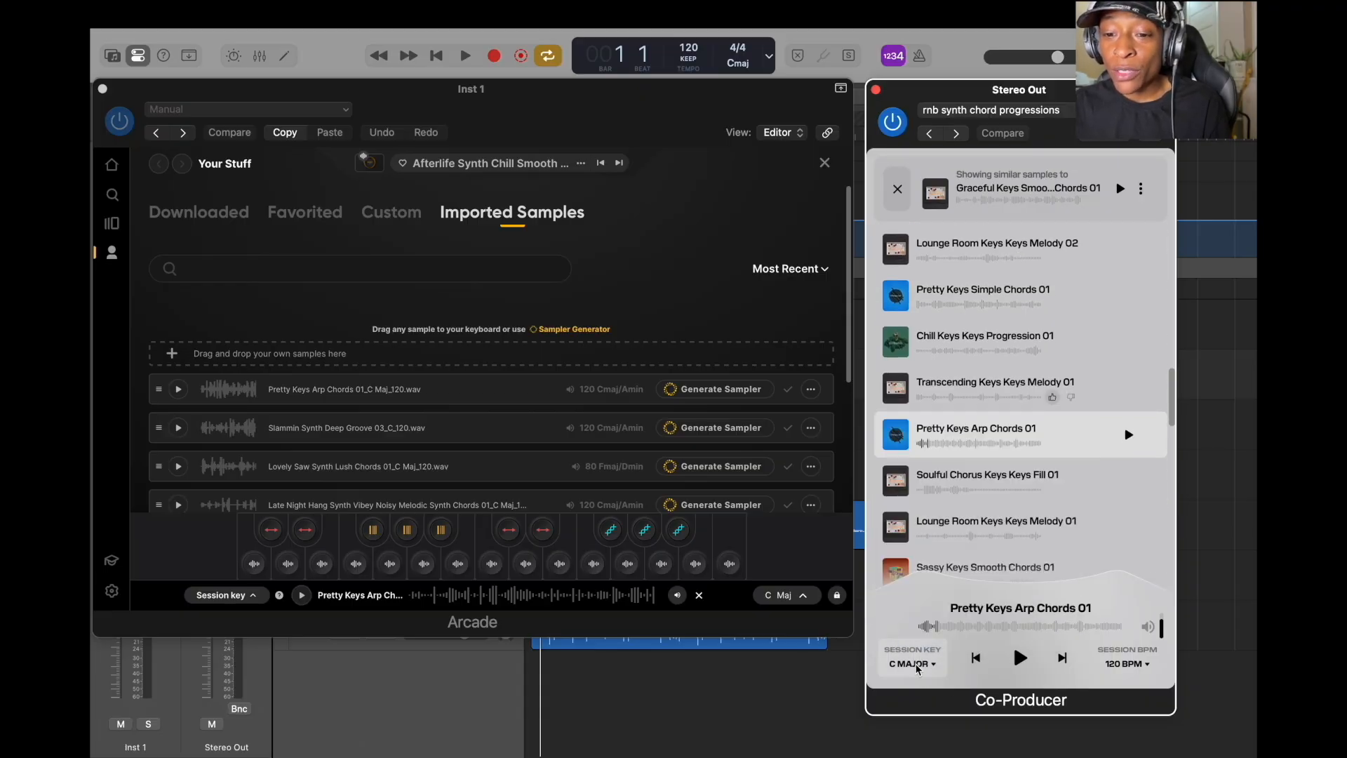
click(930, 665)
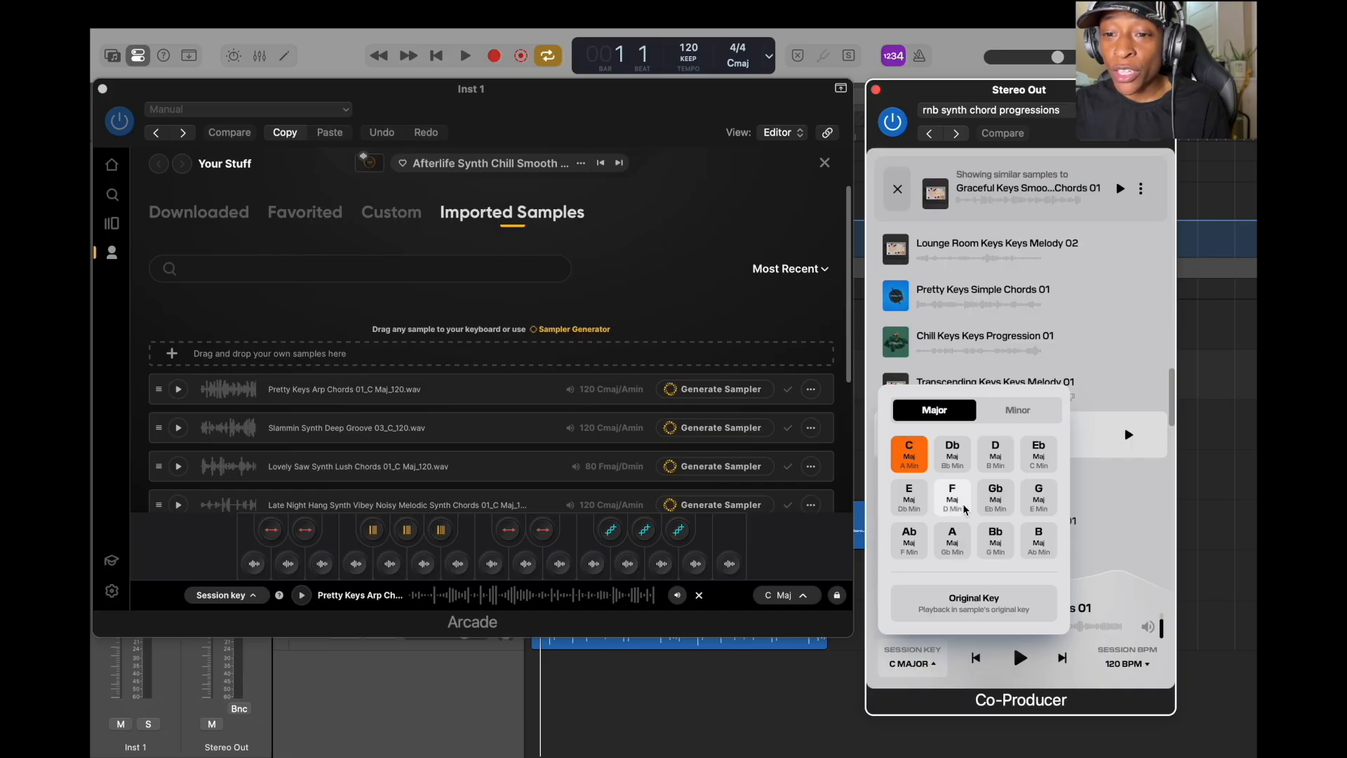
click(1030, 498)
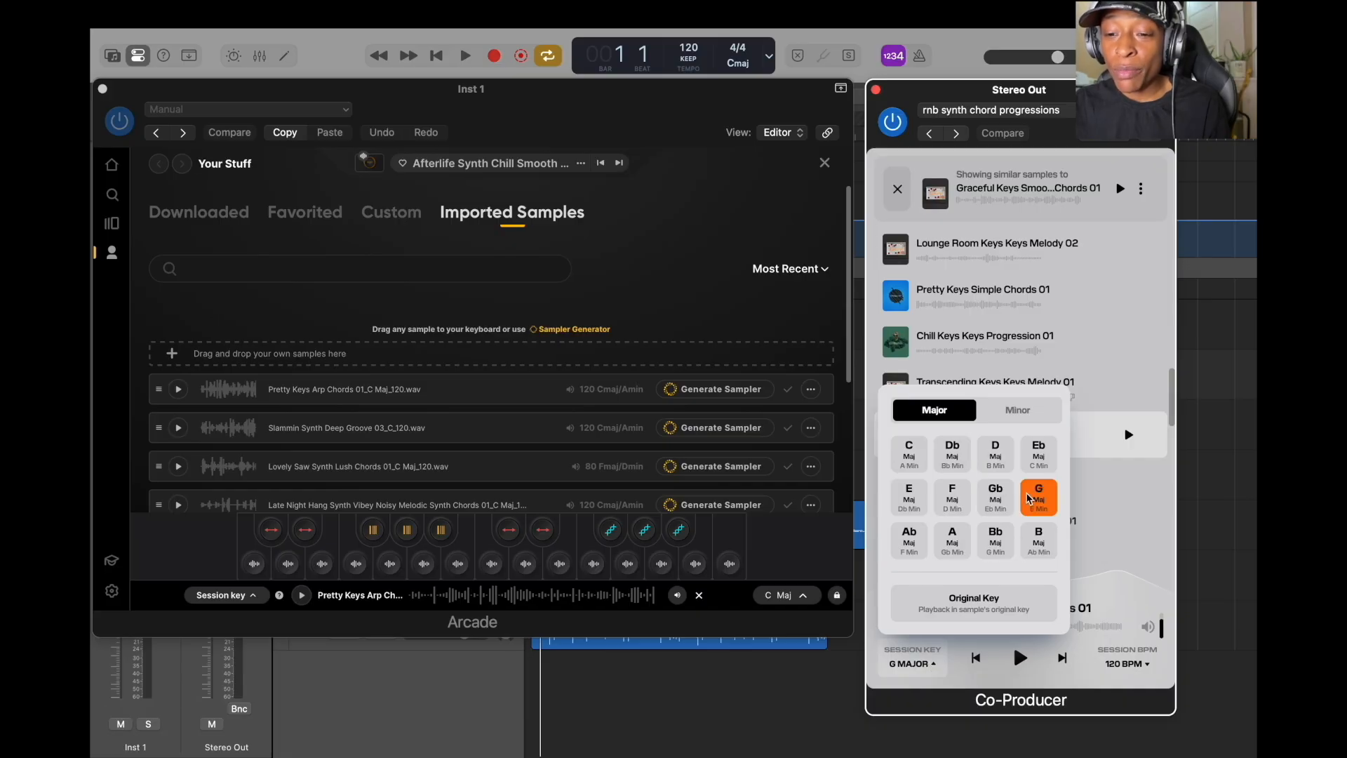
click(985, 636)
click(1018, 656)
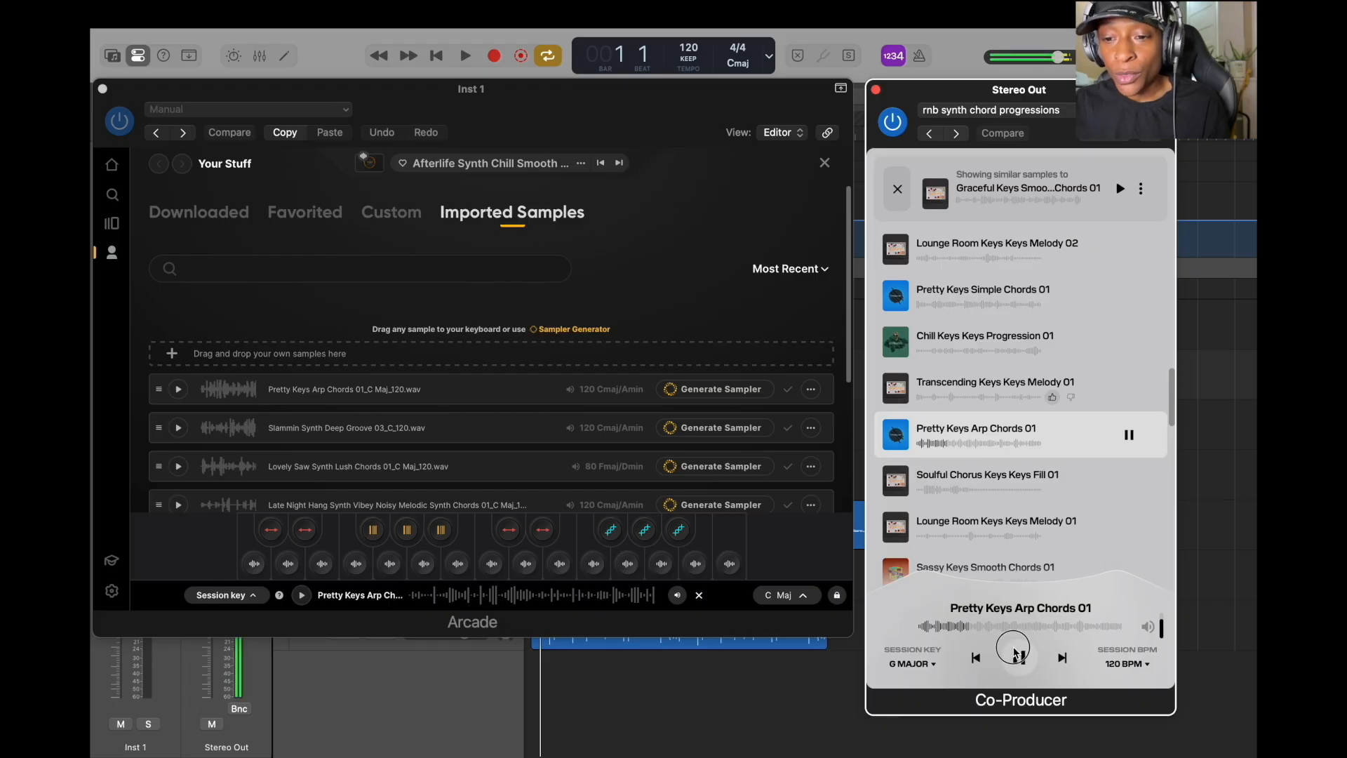
click(1015, 654)
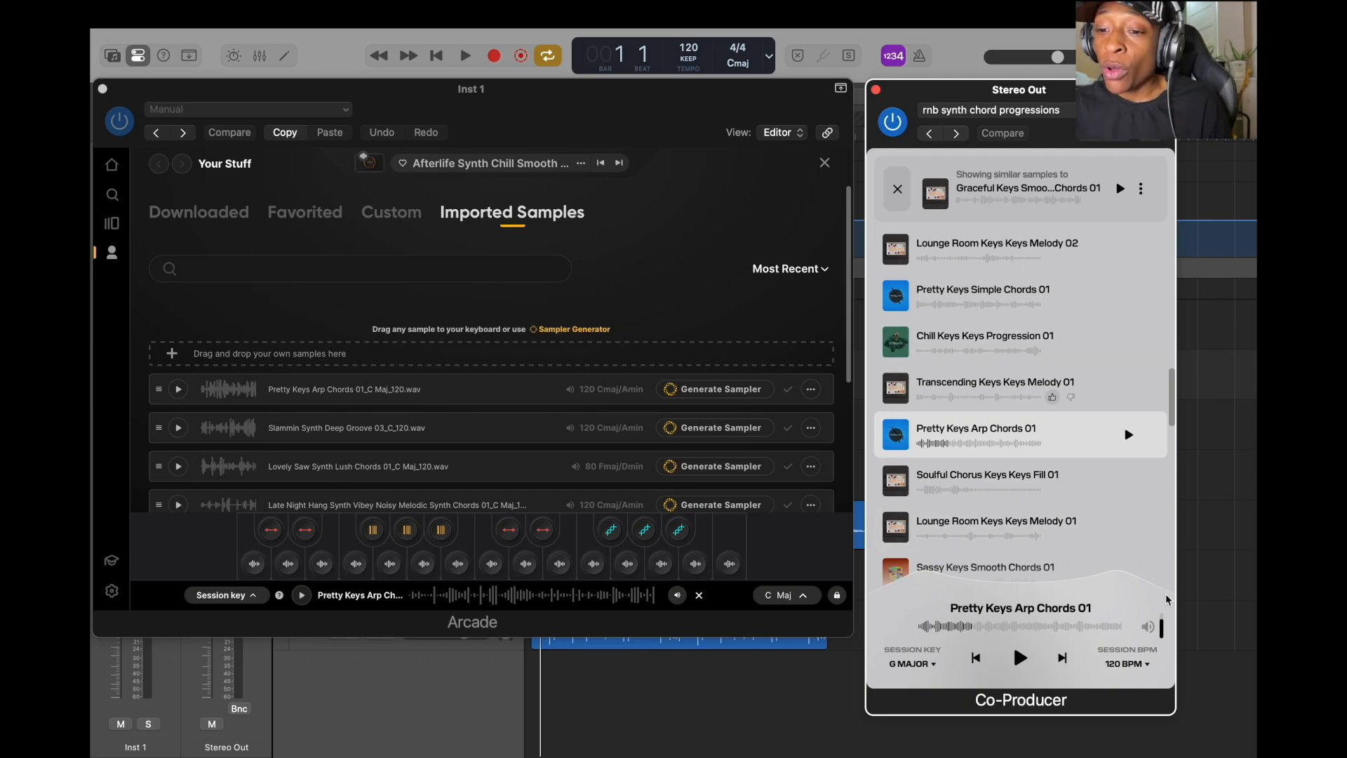
Preview Pretty Keys Arp Chords 01 at its original BPM, and return the session BPM to 120 BPM
click(1139, 664)
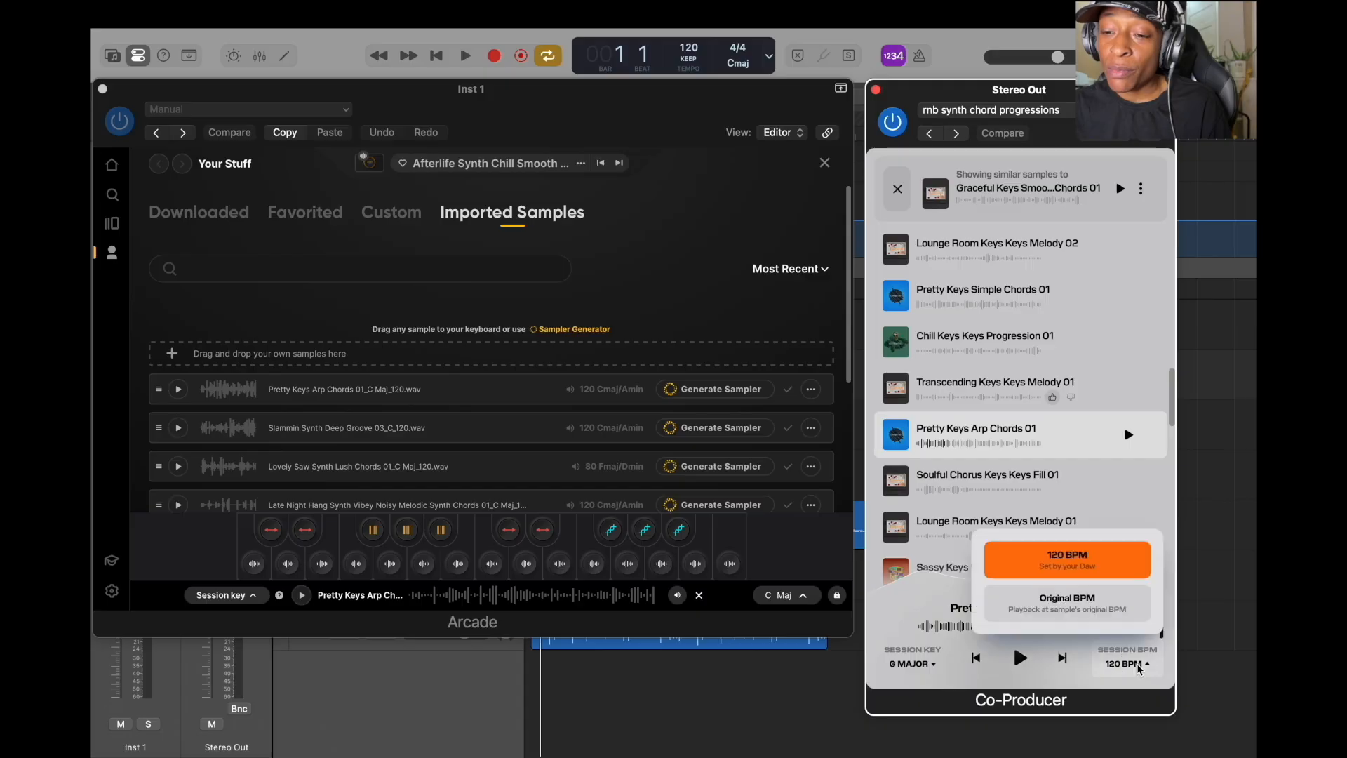
click(1082, 610)
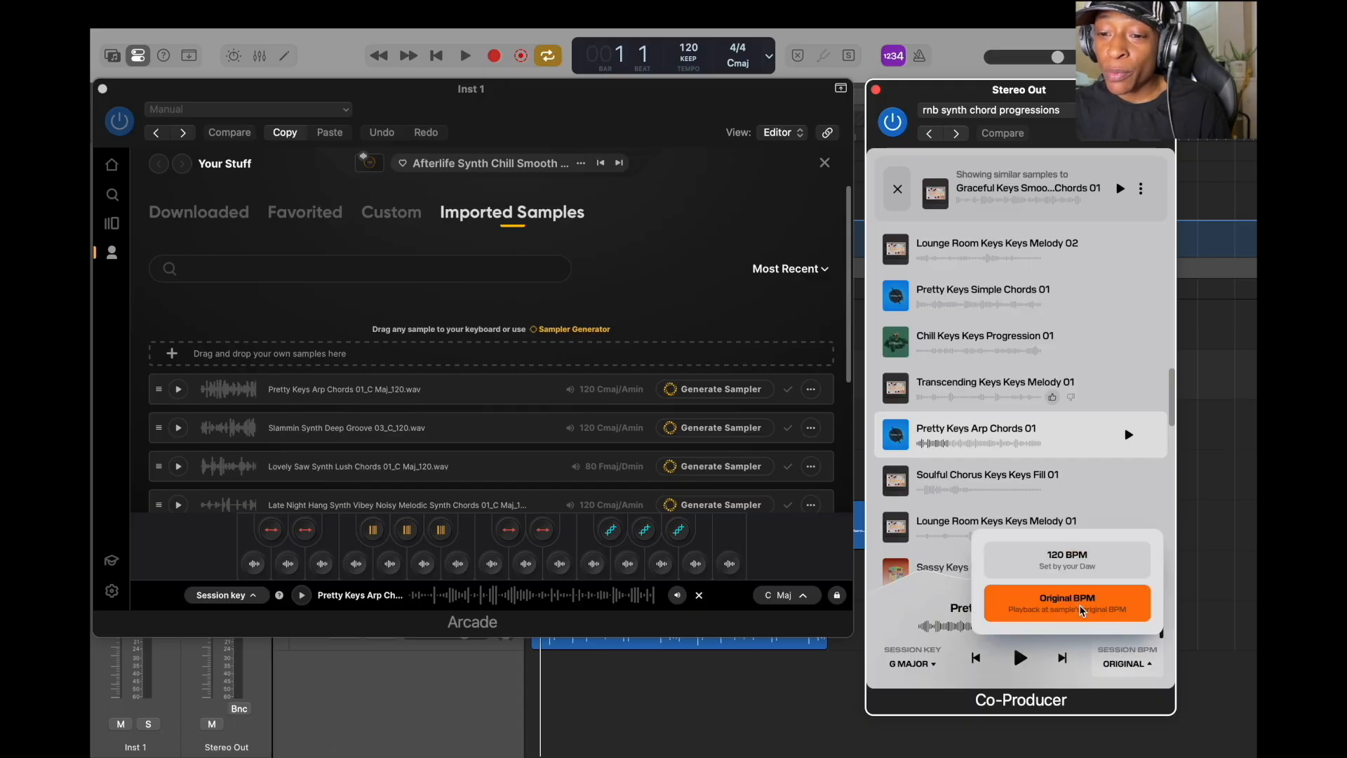
click(1022, 659)
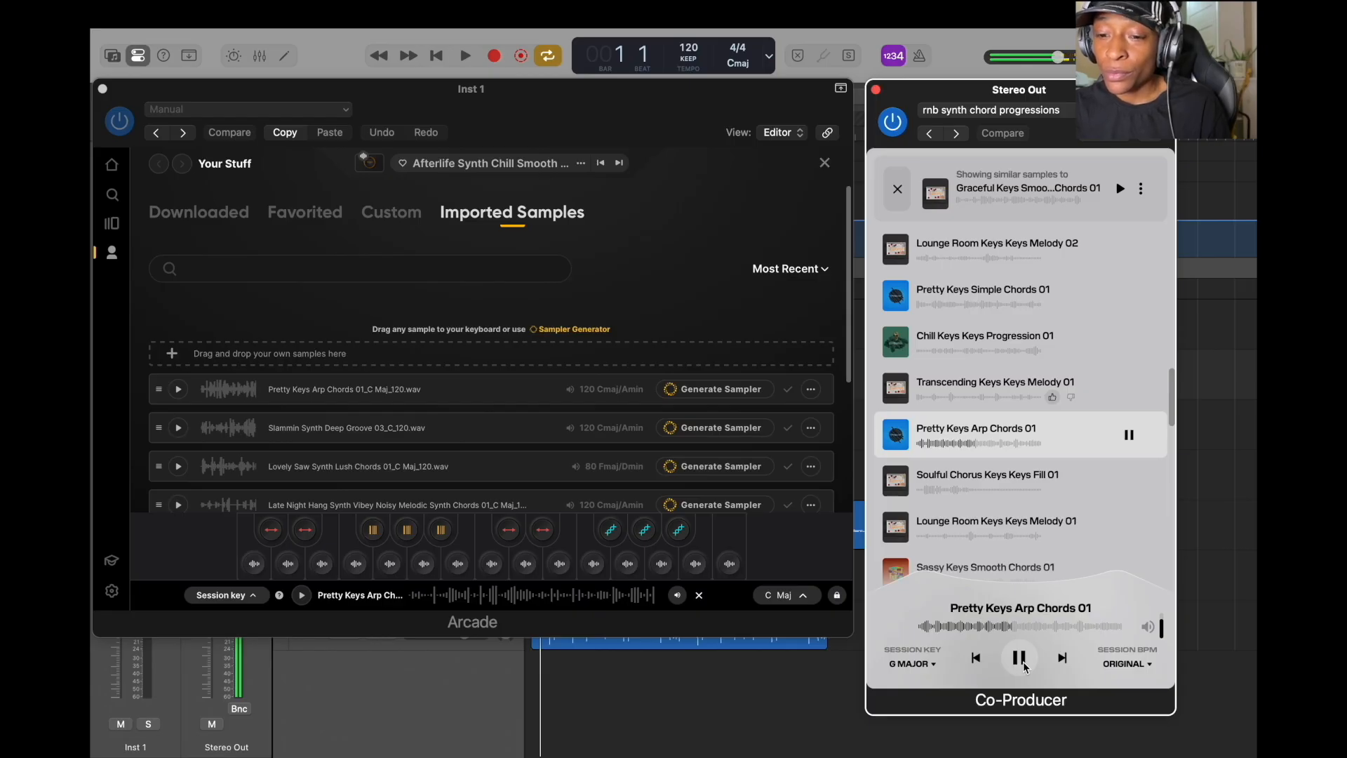
click(1021, 659)
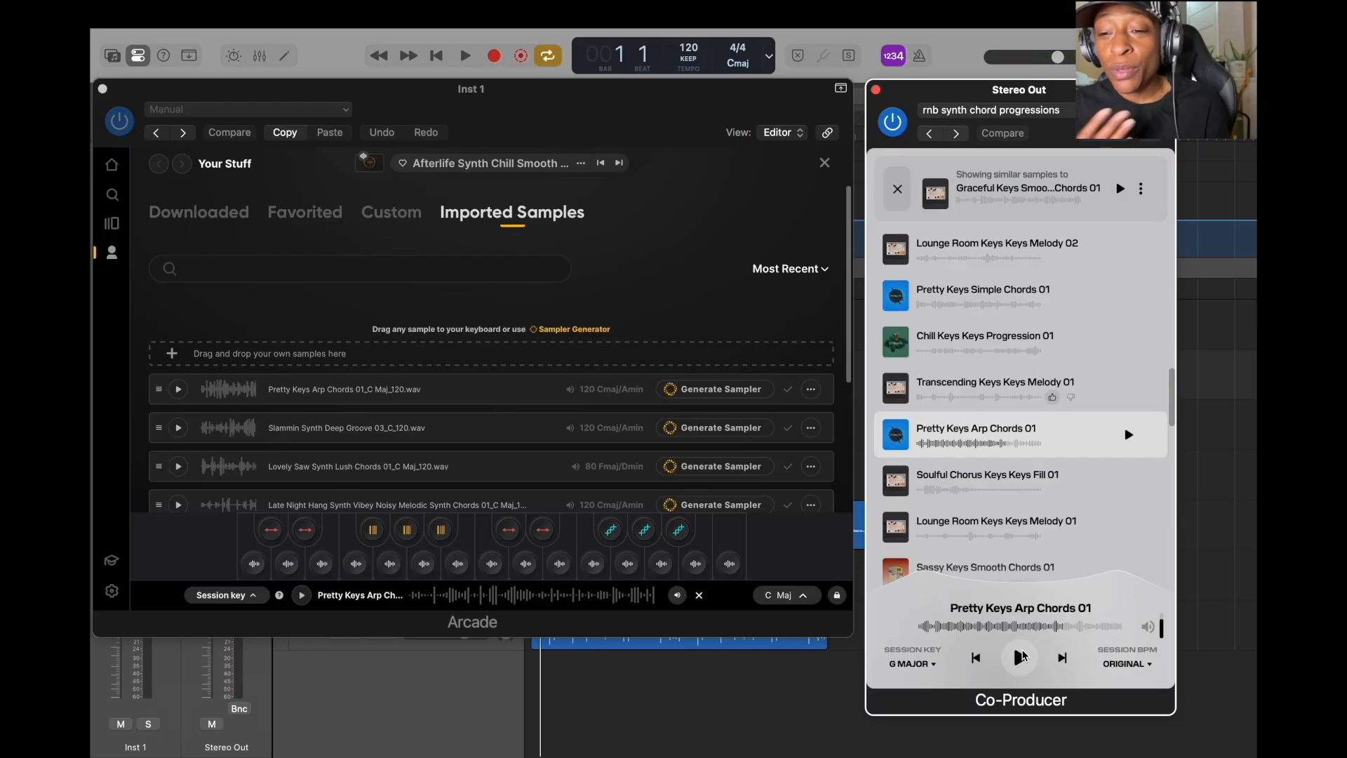
click(1127, 664)
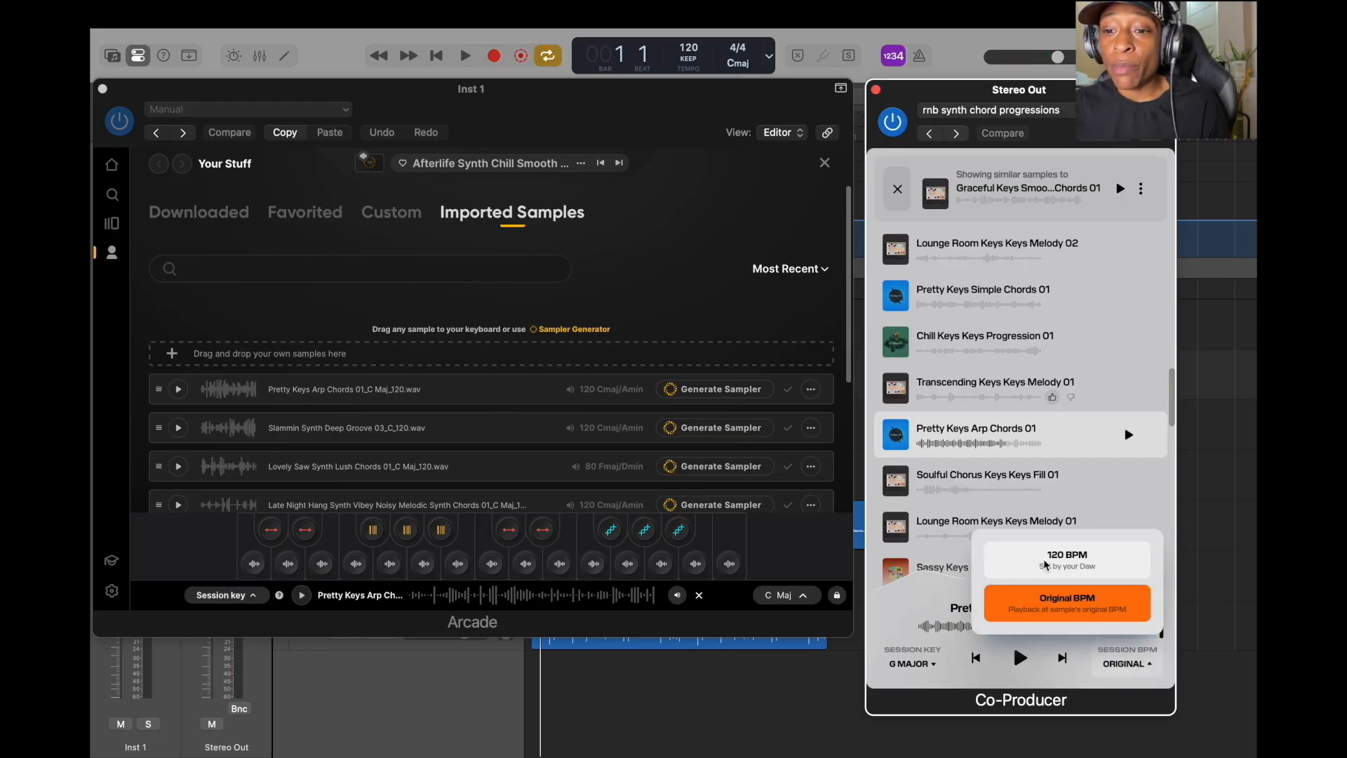
click(1045, 564)
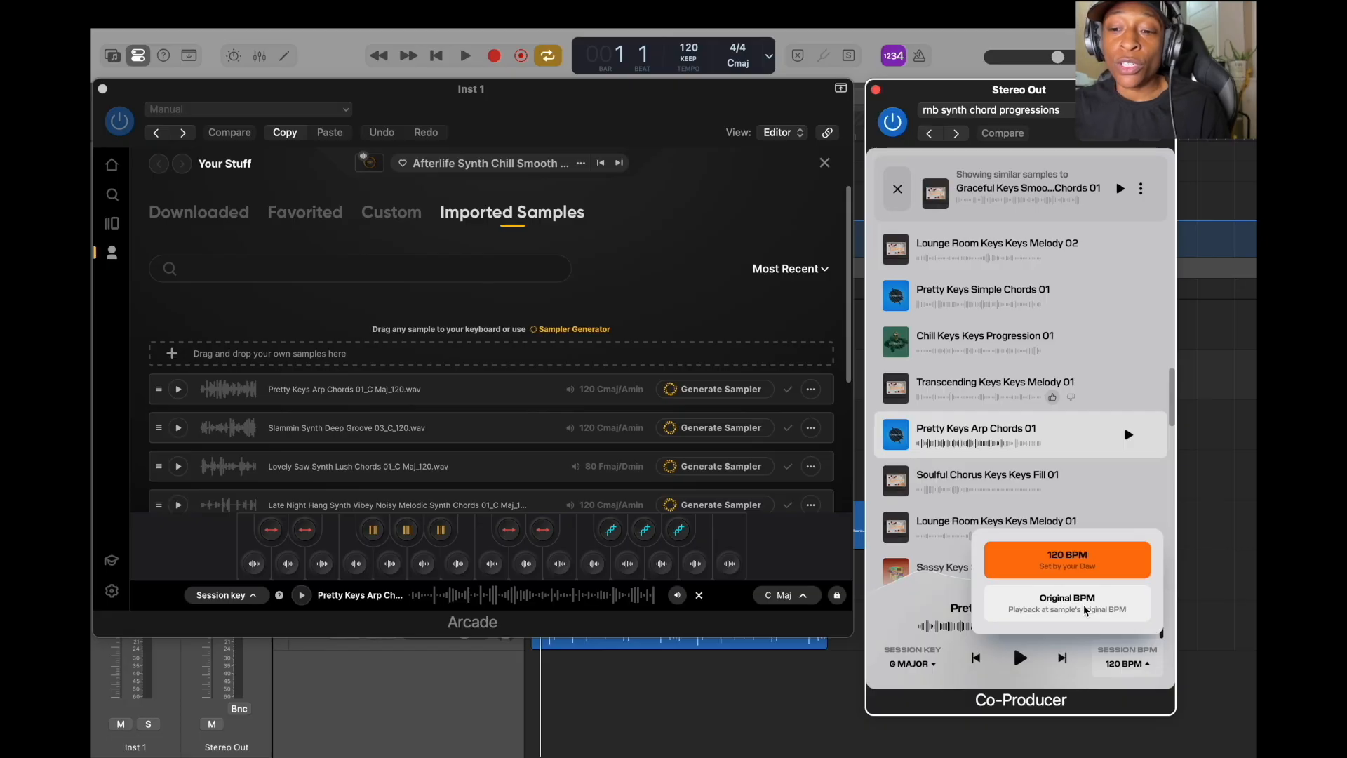
Lower Co-Producer's preview volume and play Pretty Keys Arp Chords 01 at the session's 120 BPM
click(1083, 671)
mouse_move(1160, 625)
mouse_down()
mouse_move(1160, 606)
mouse_move(1162, 630)
mouse_up()
click(1020, 658)
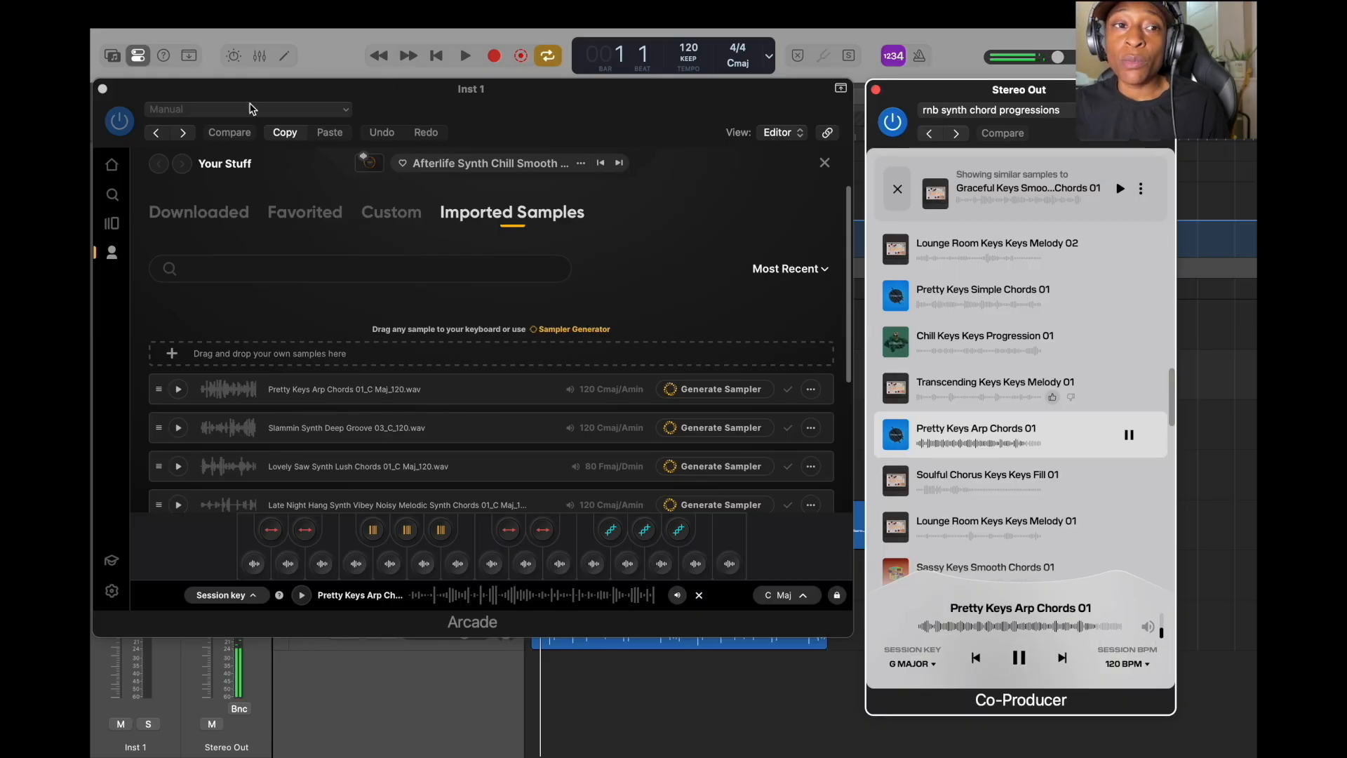
Close the Arcade window, raise Co-Producer's preview volume to full, and stop the sample preview
drag(185, 131, 213, 574)
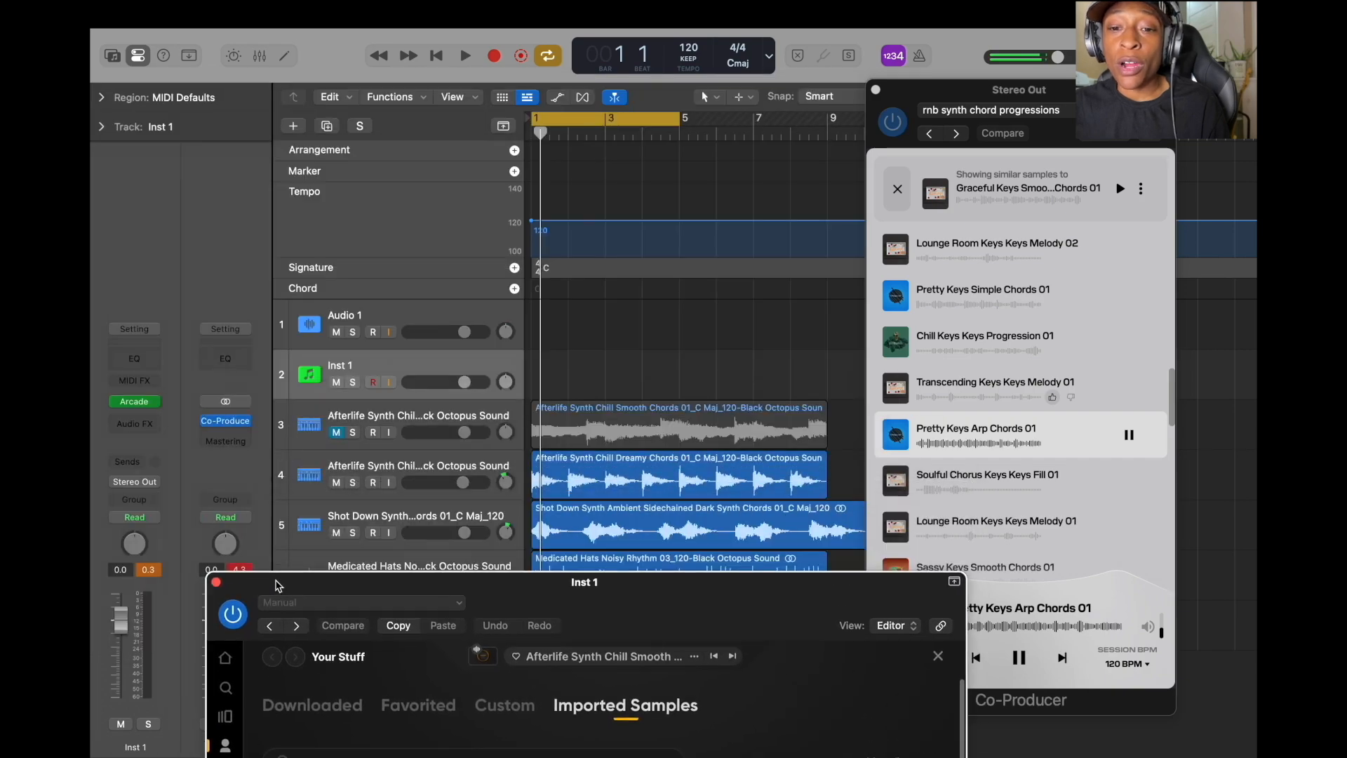
click(215, 581)
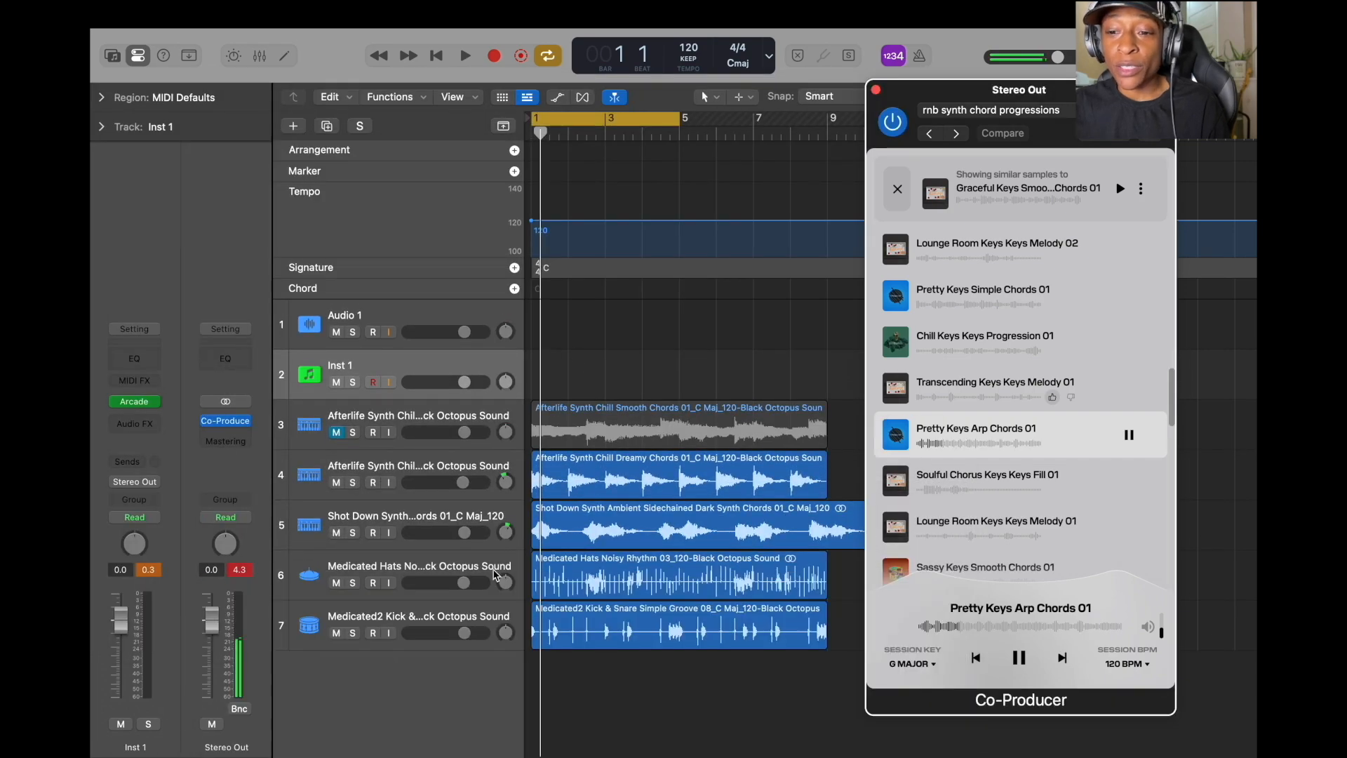
mouse_move(1161, 634)
mouse_down()
mouse_move(1167, 589)
mouse_move(1170, 622)
mouse_up()
click(1019, 657)
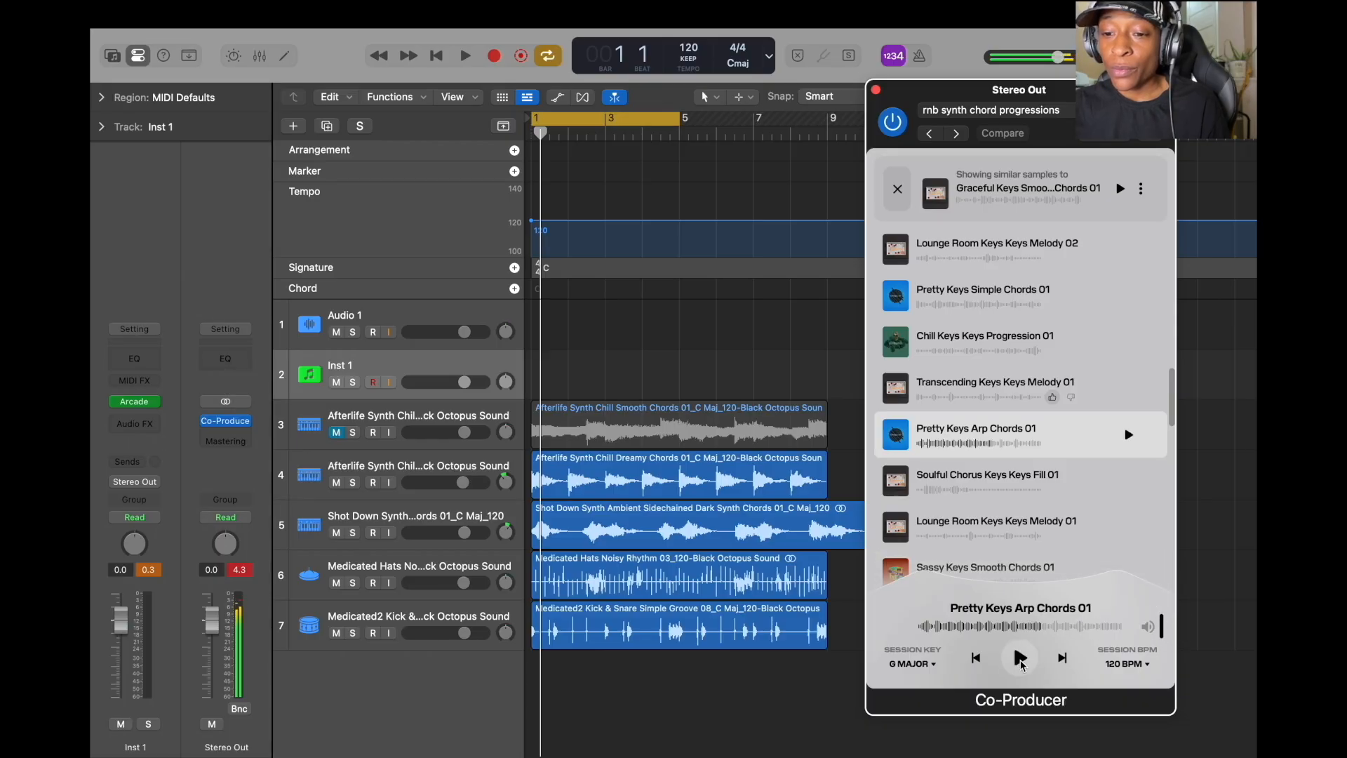
Preview the similar samples that follow Pretty Keys Arp Chords 01, up to Sassy Keys Smooth Chords 02, in G major
click(1067, 661)
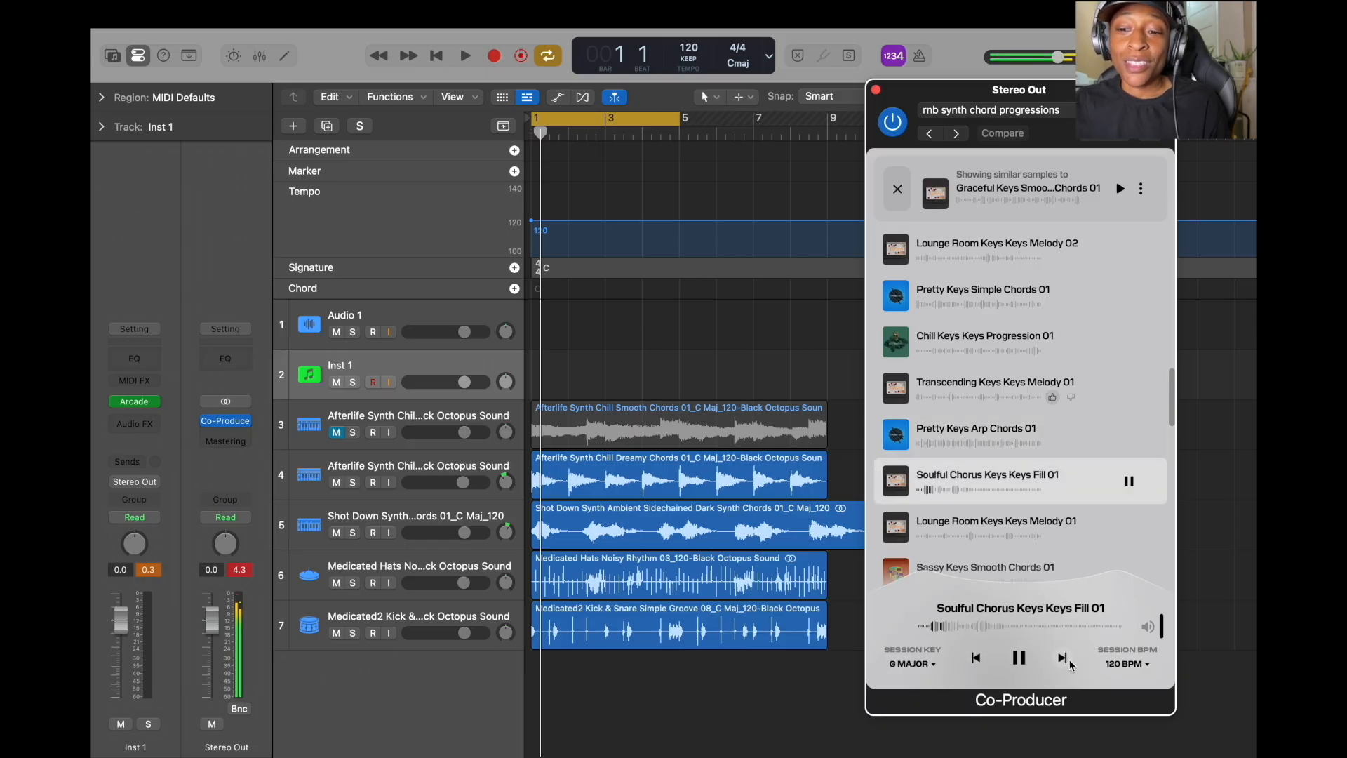
click(1066, 660)
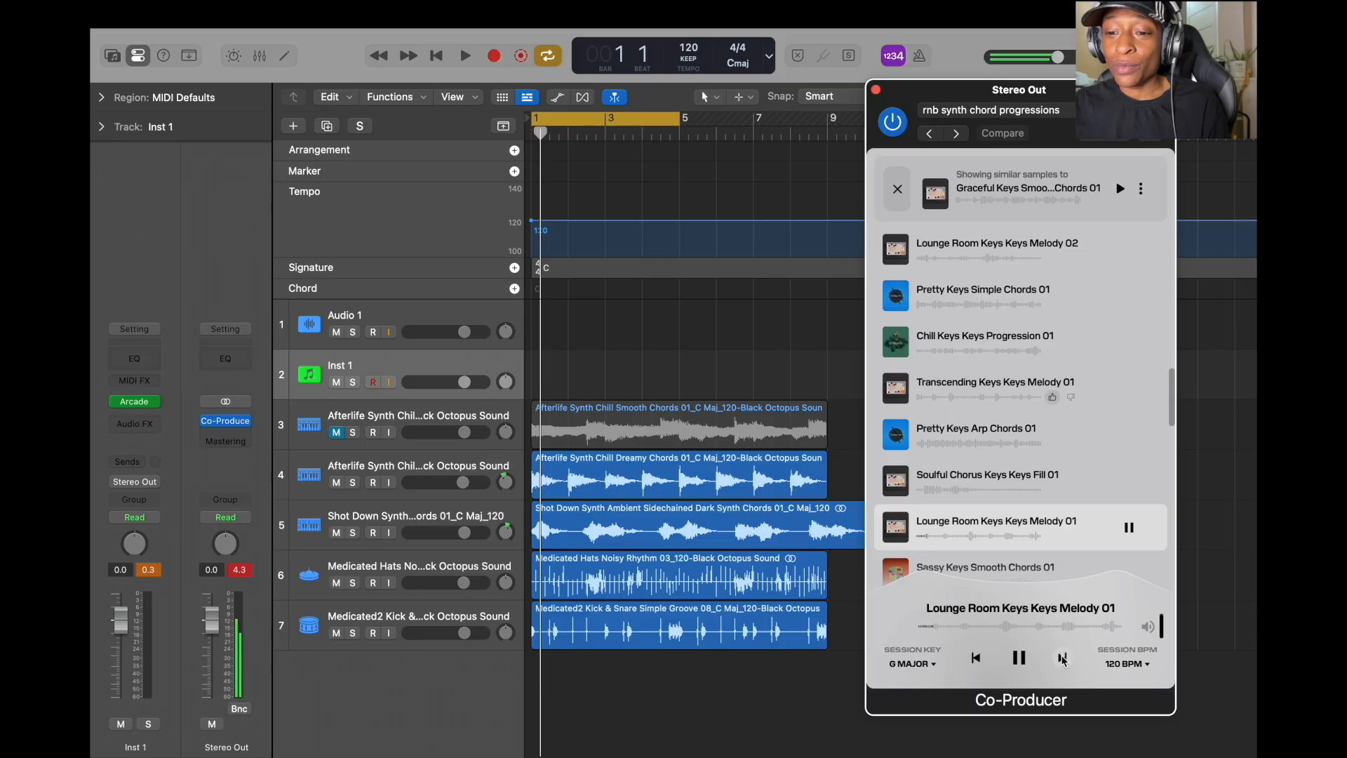
click(1063, 660)
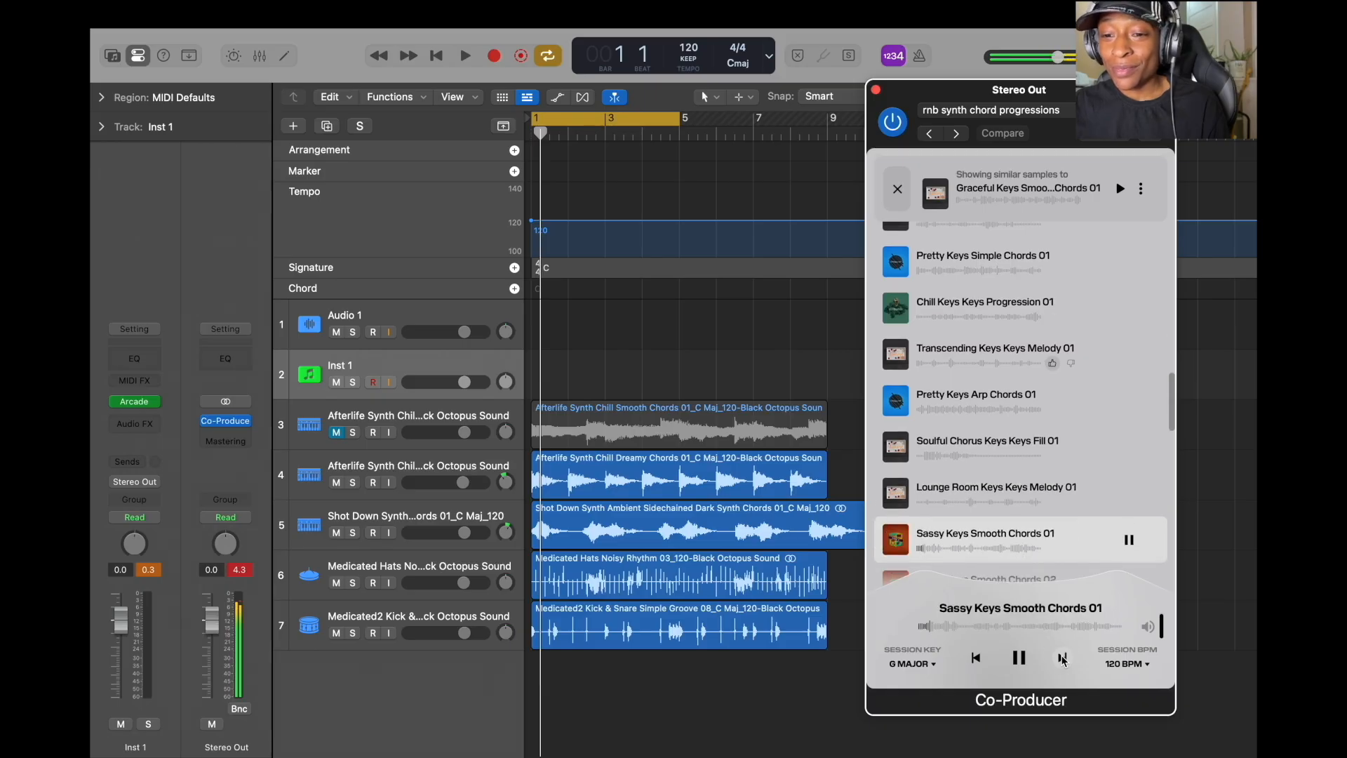
click(1064, 660)
click(1064, 660)
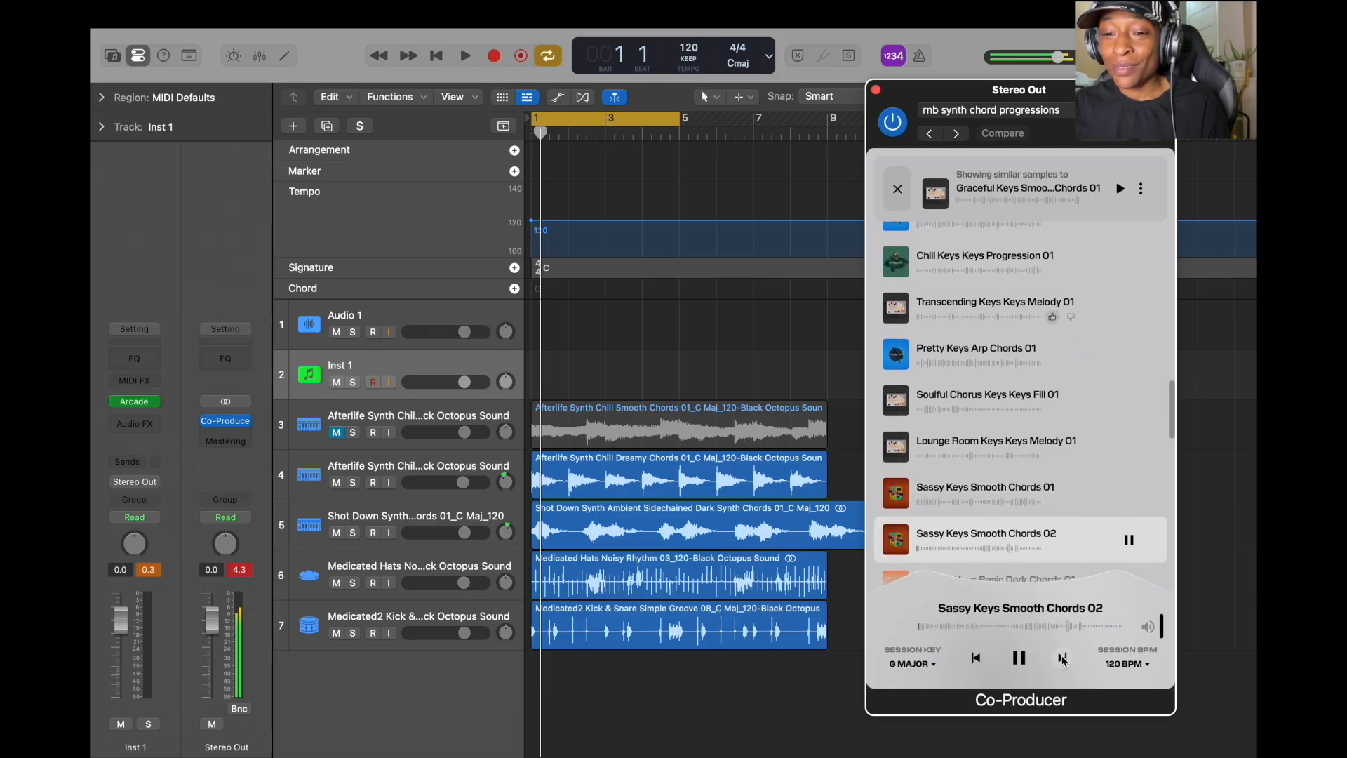
click(976, 657)
click(1019, 660)
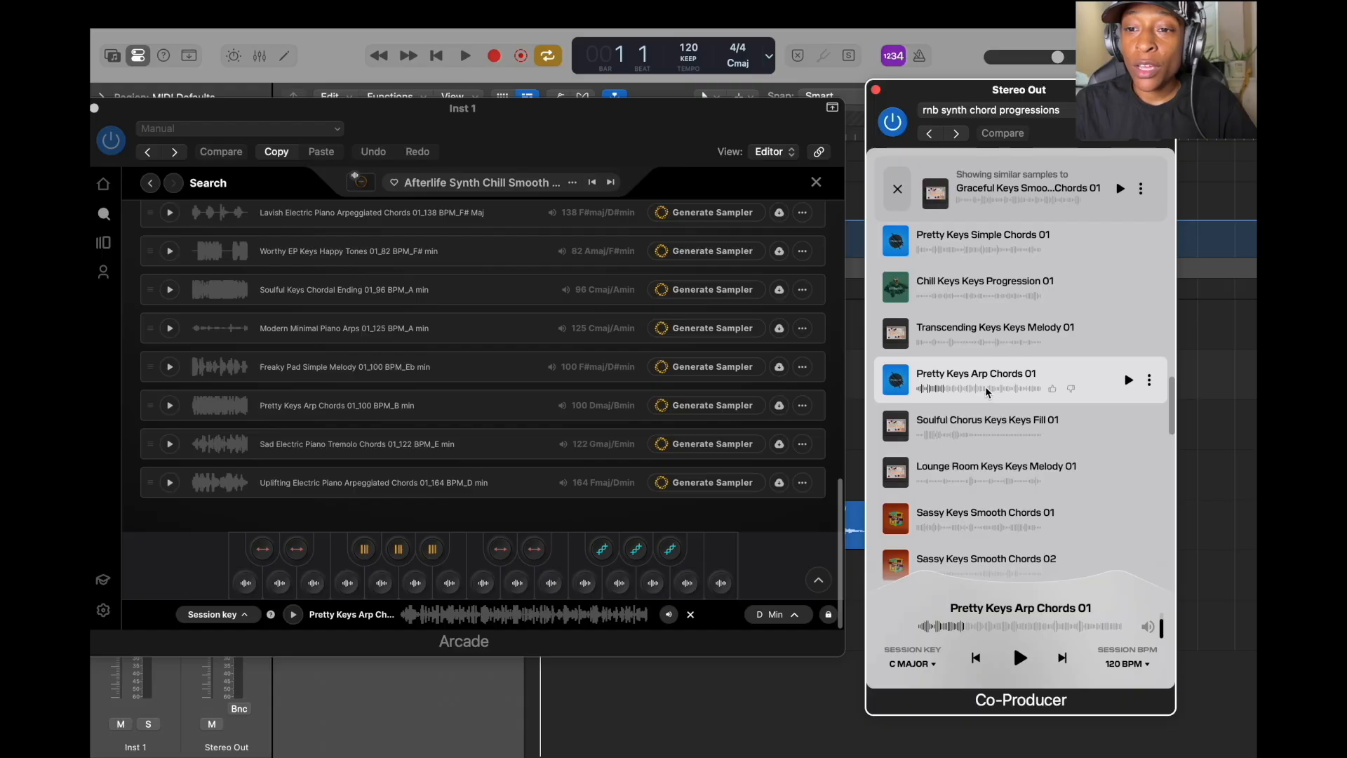
Preview Pretty Keys Arp Chords 01_100 BPM_B min in Arcade and review the sample search results
click(169, 407)
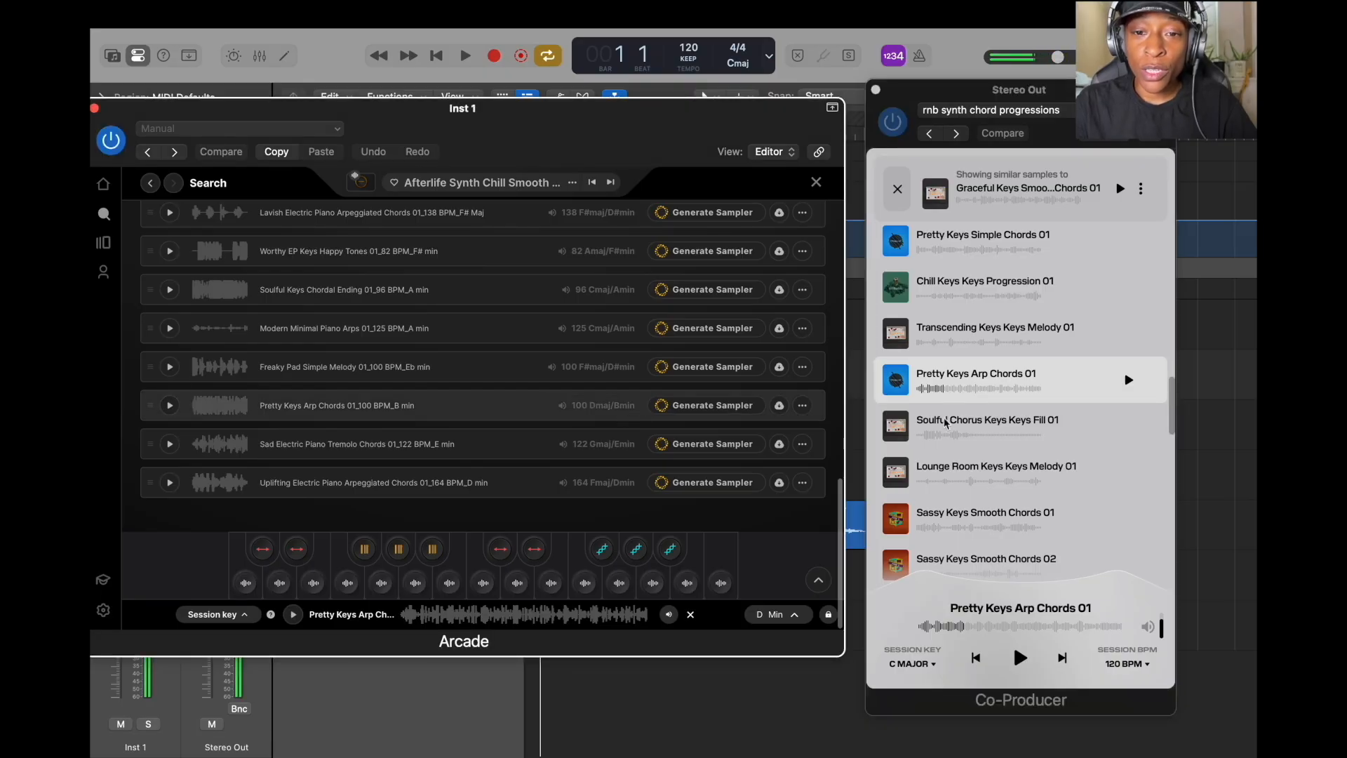
click(935, 681)
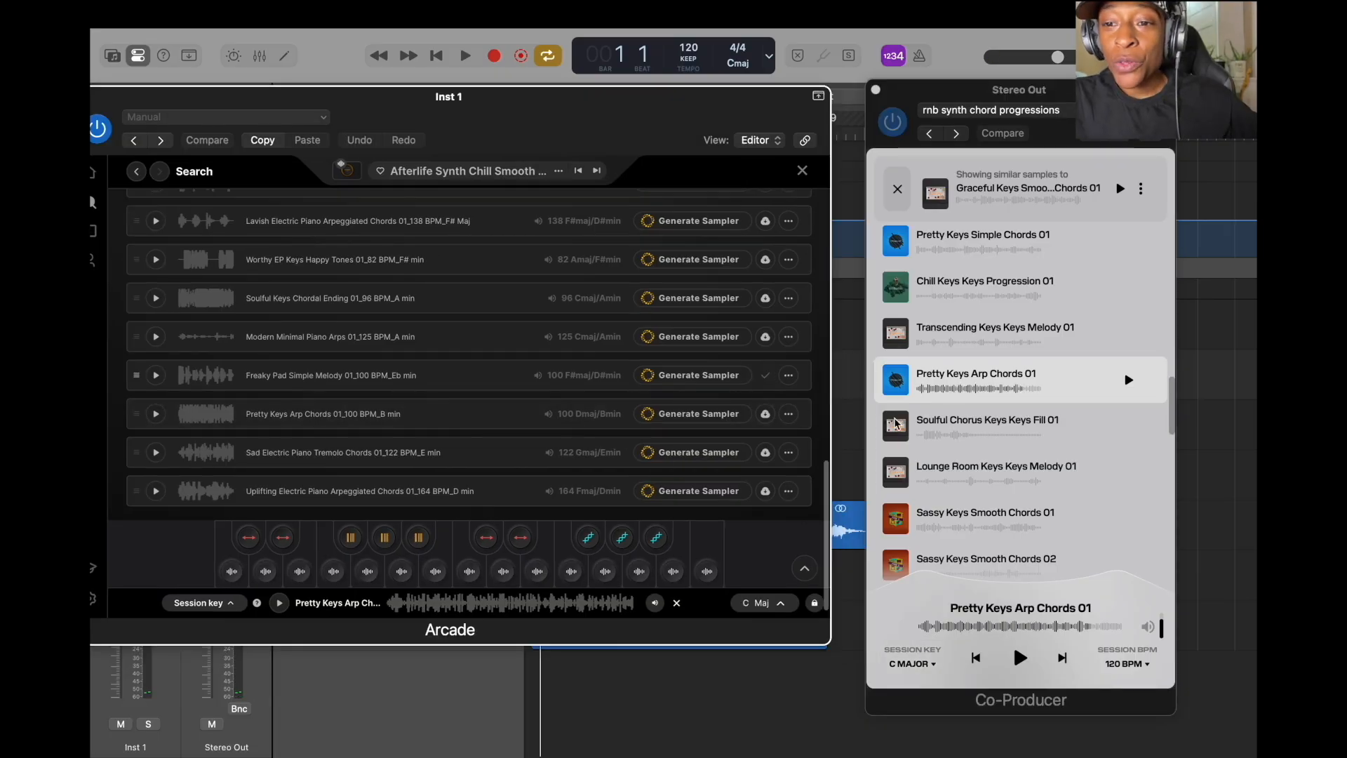
scroll(392, 362, up, 3)
scroll(393, 362, up, 5)
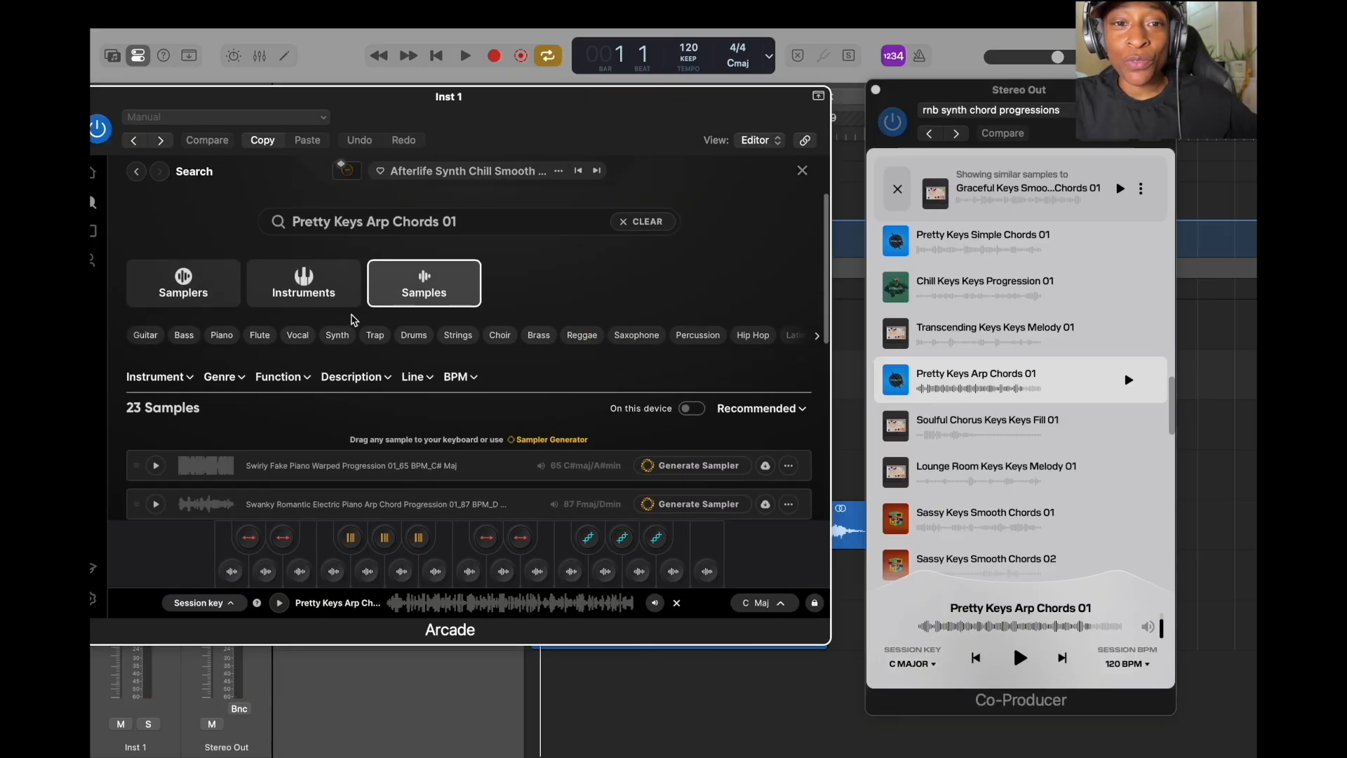
scroll(450, 327, down, 10)
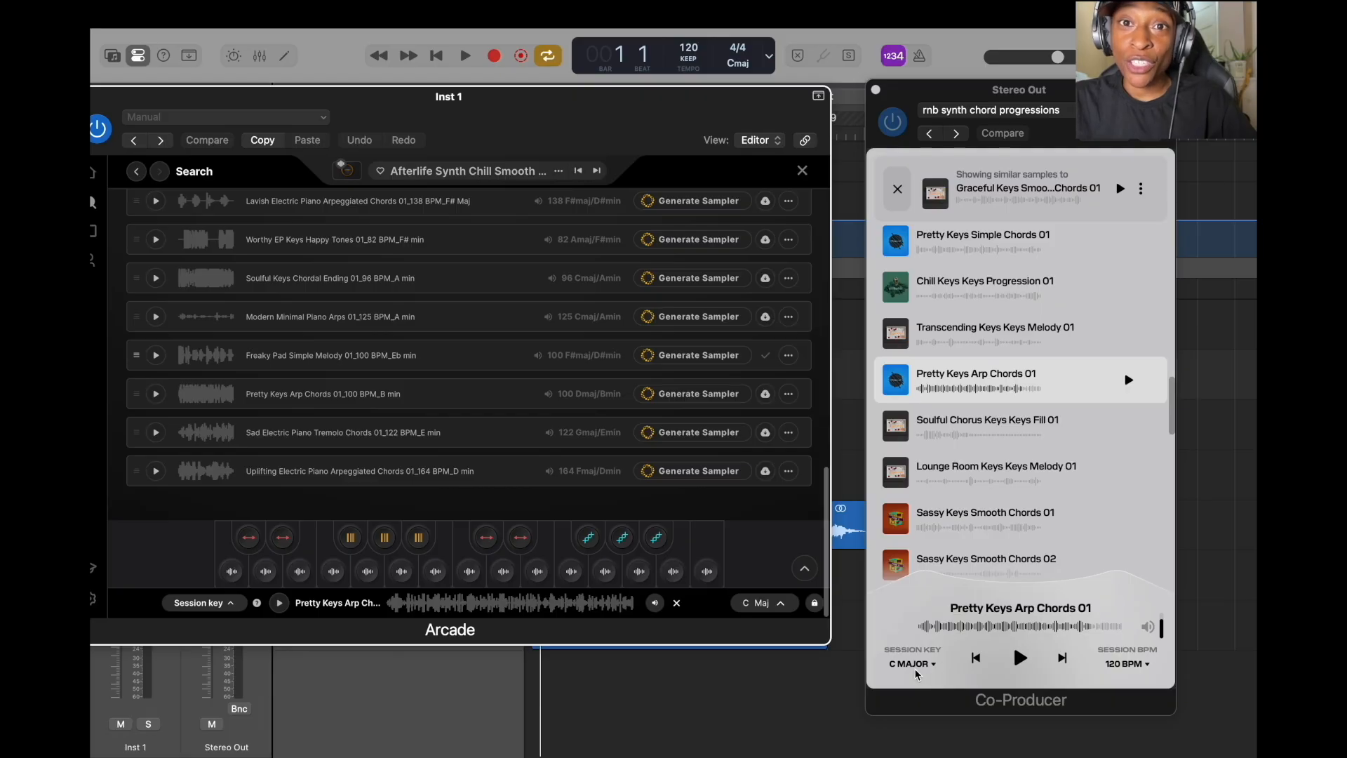
Preview Pretty Keys Arp Chords 01 in Co-Producer at C major and 120 BPM for comparison with the Arcade version
click(1017, 663)
click(1019, 660)
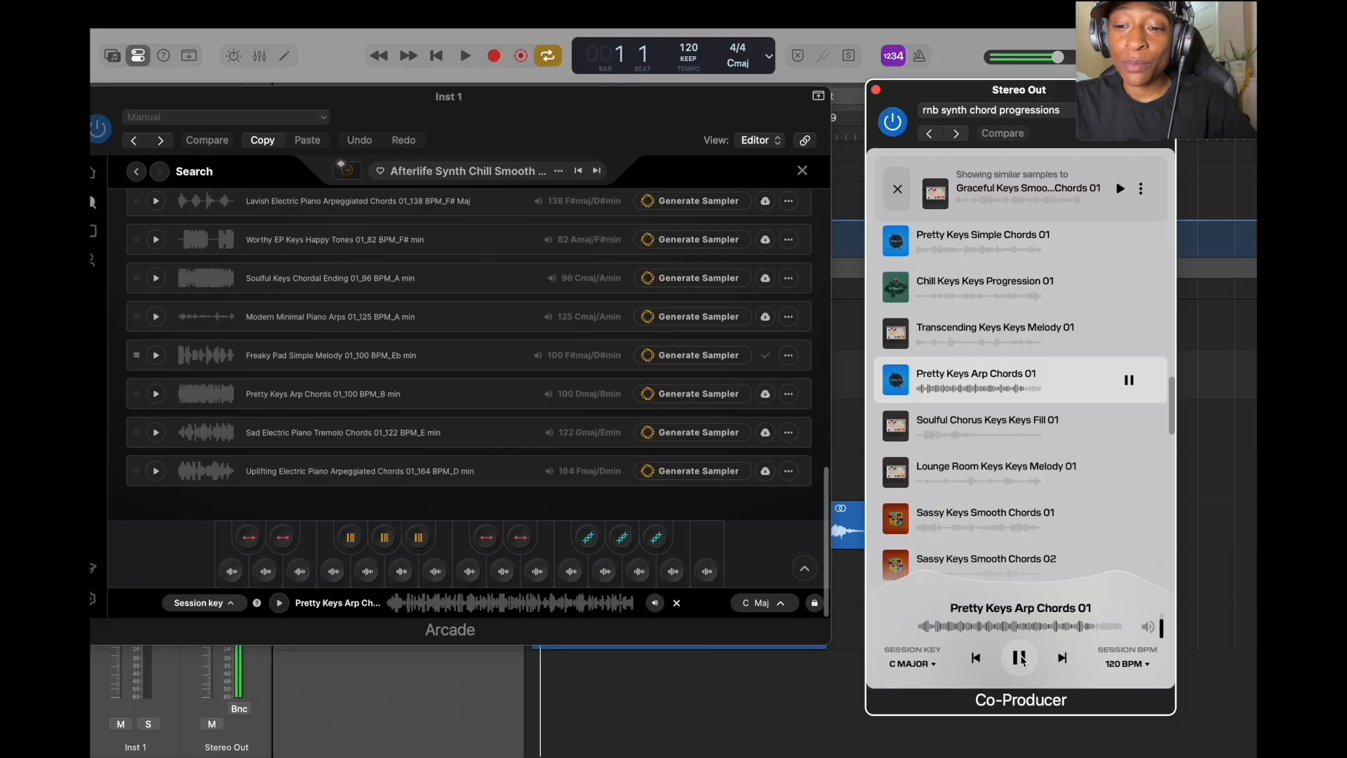
click(1019, 658)
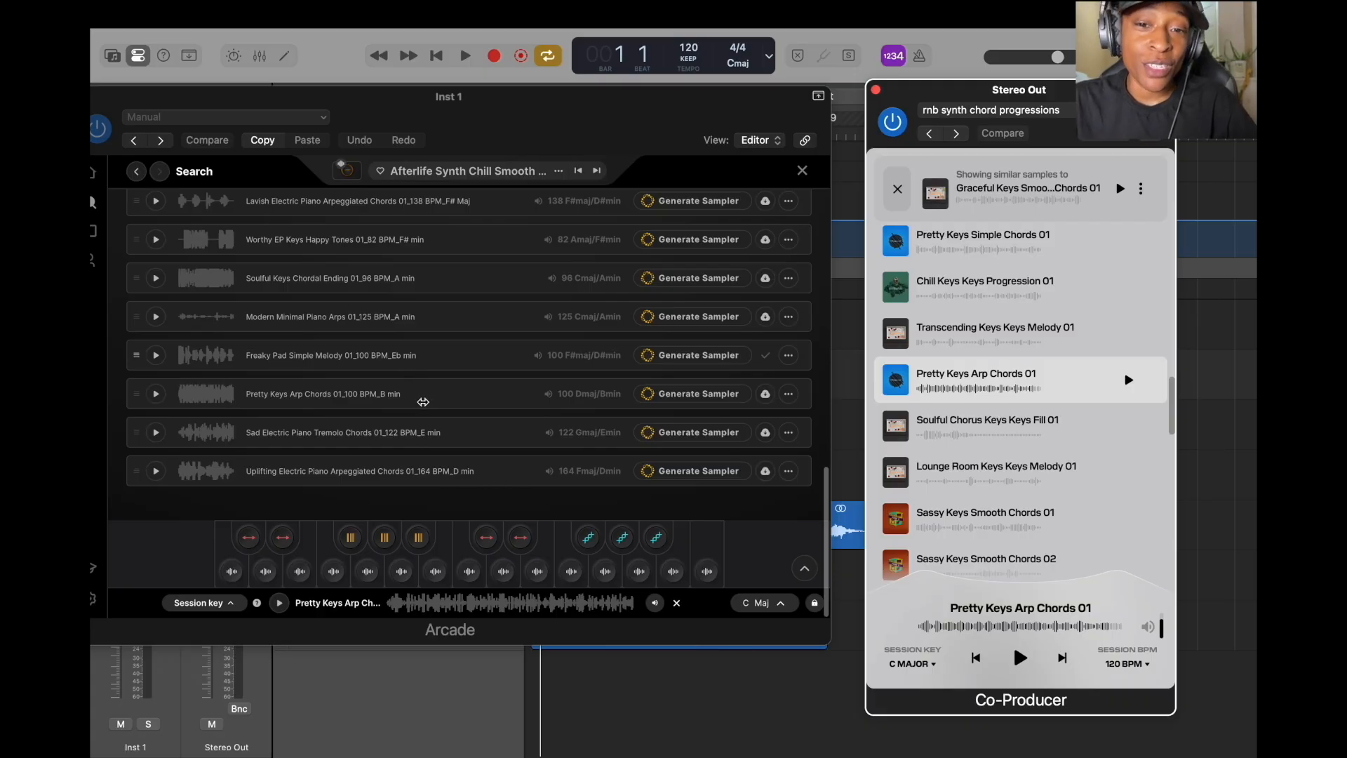
Generate a sampler from Pretty Keys Arp Chords 01_100 BPM_B min in Arcade and open its loop BPM and key settings
click(545, 401)
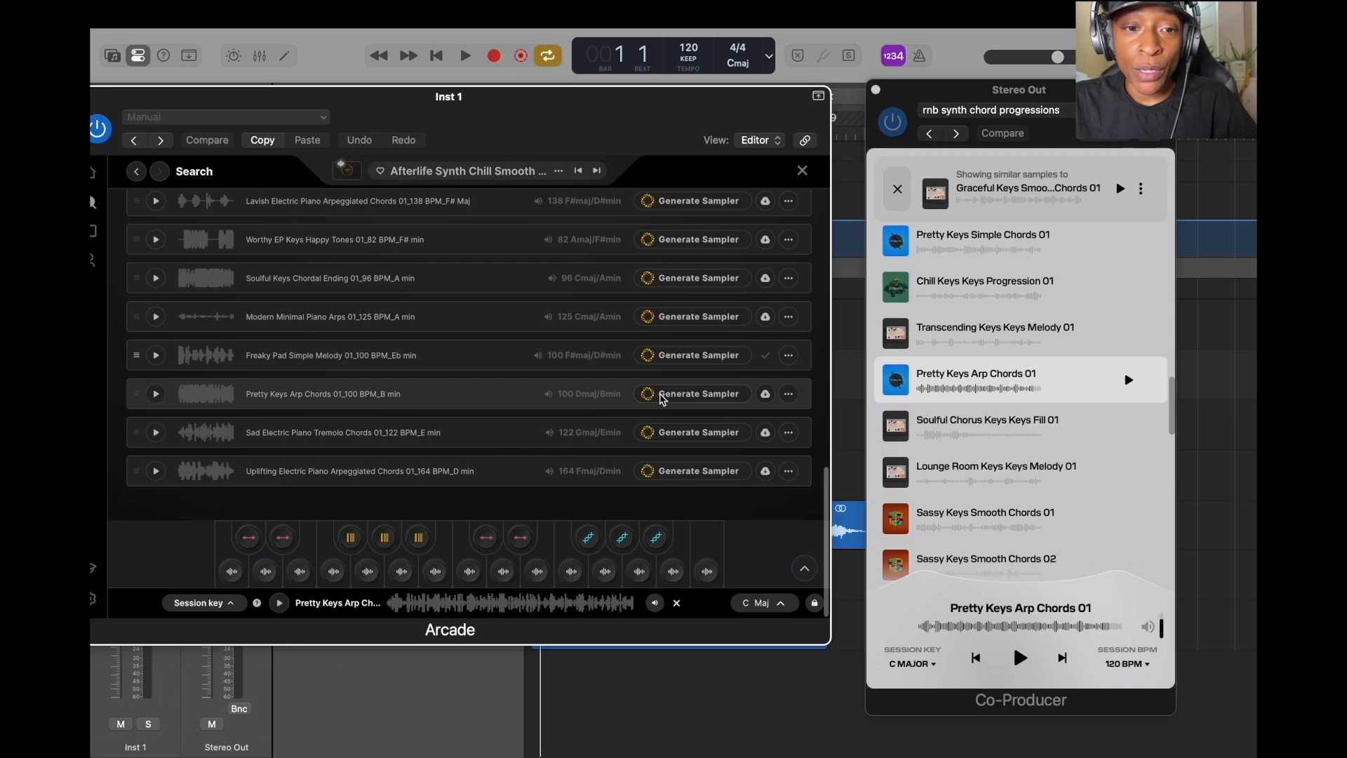
click(663, 396)
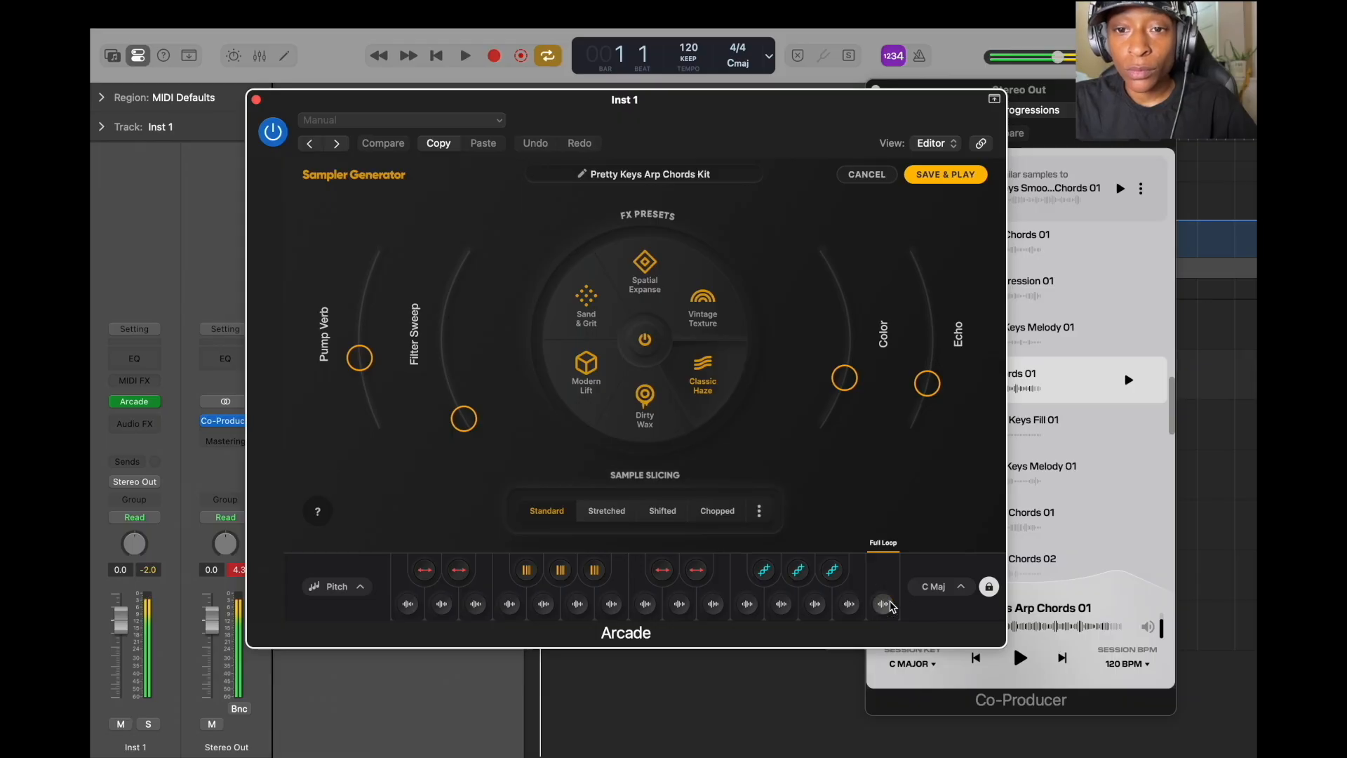
drag(866, 121, 714, 111)
click(606, 499)
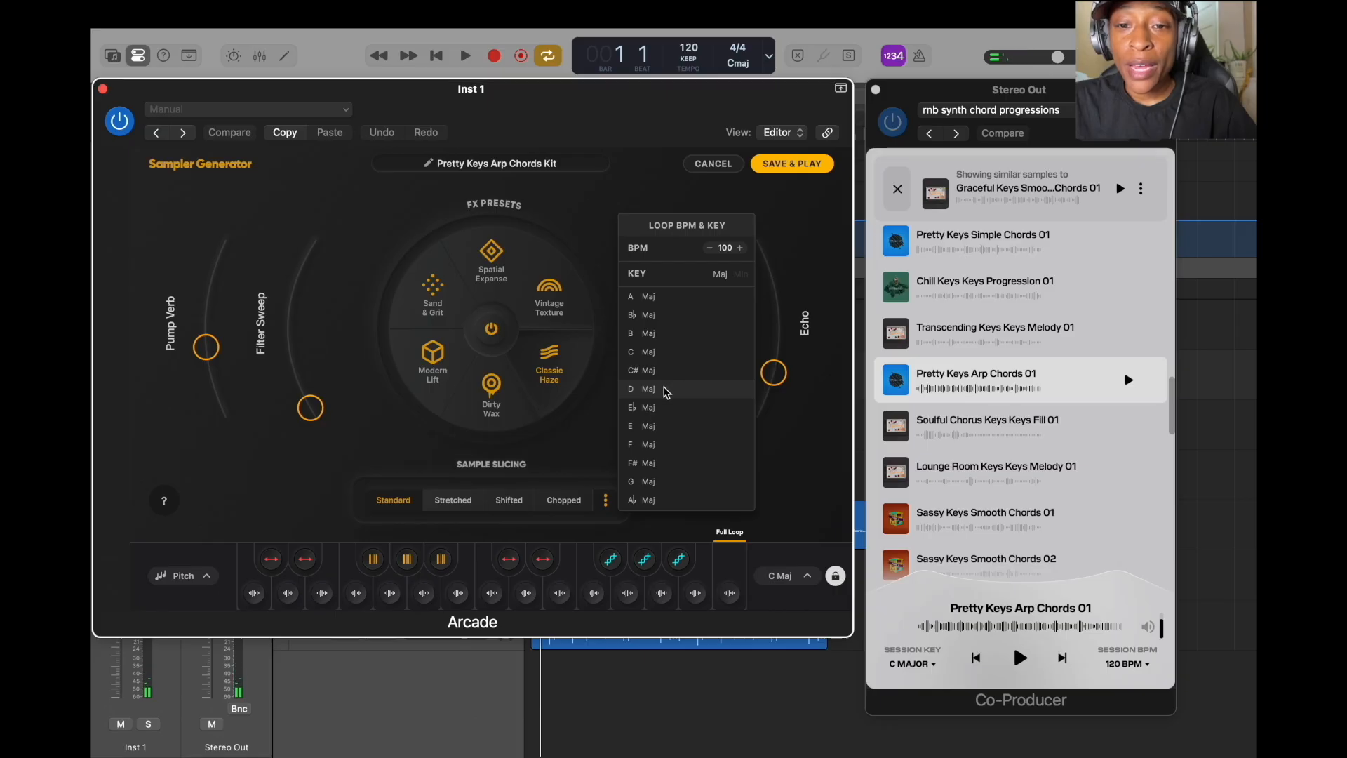
Compare the generated kit's full loop, with its FX presets switched off, against Co-Producer's preview of Pretty Keys Arp Chords 01
click(730, 594)
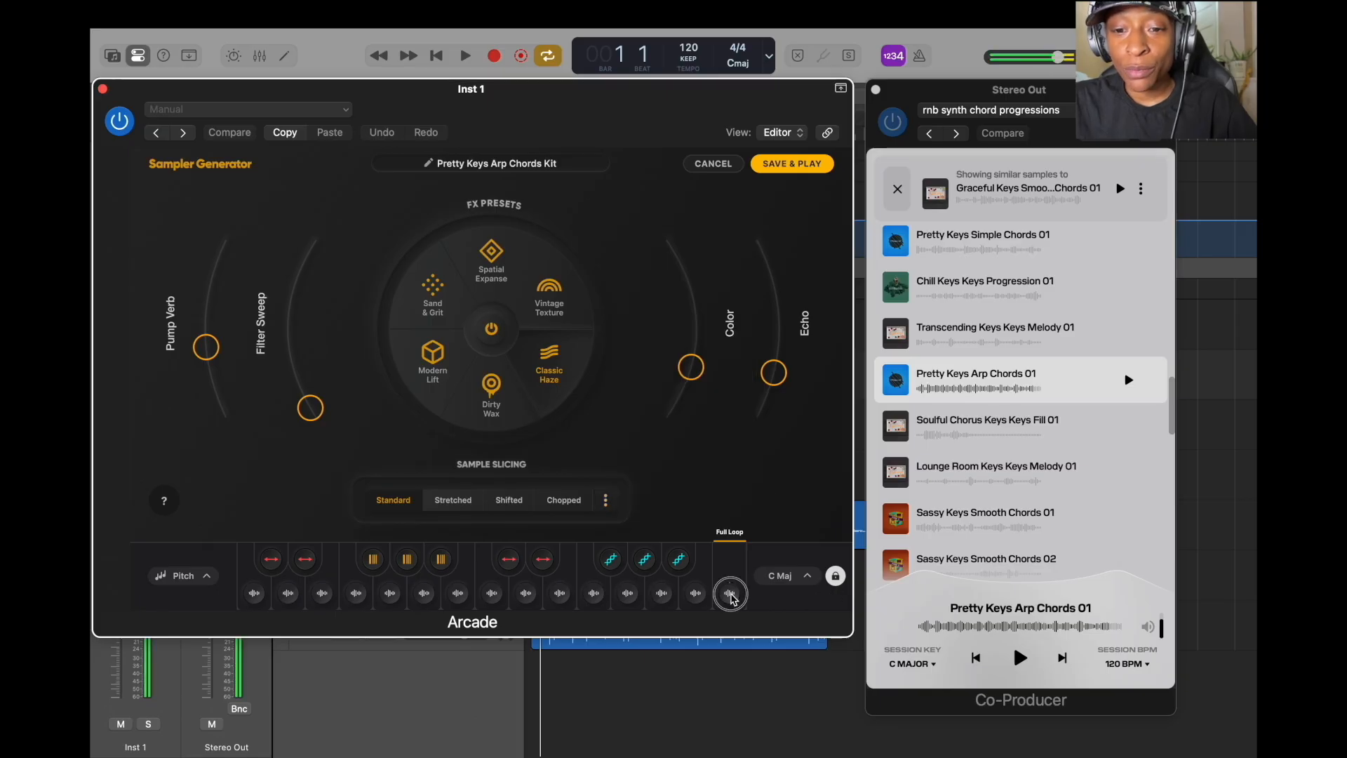
click(1020, 660)
click(730, 594)
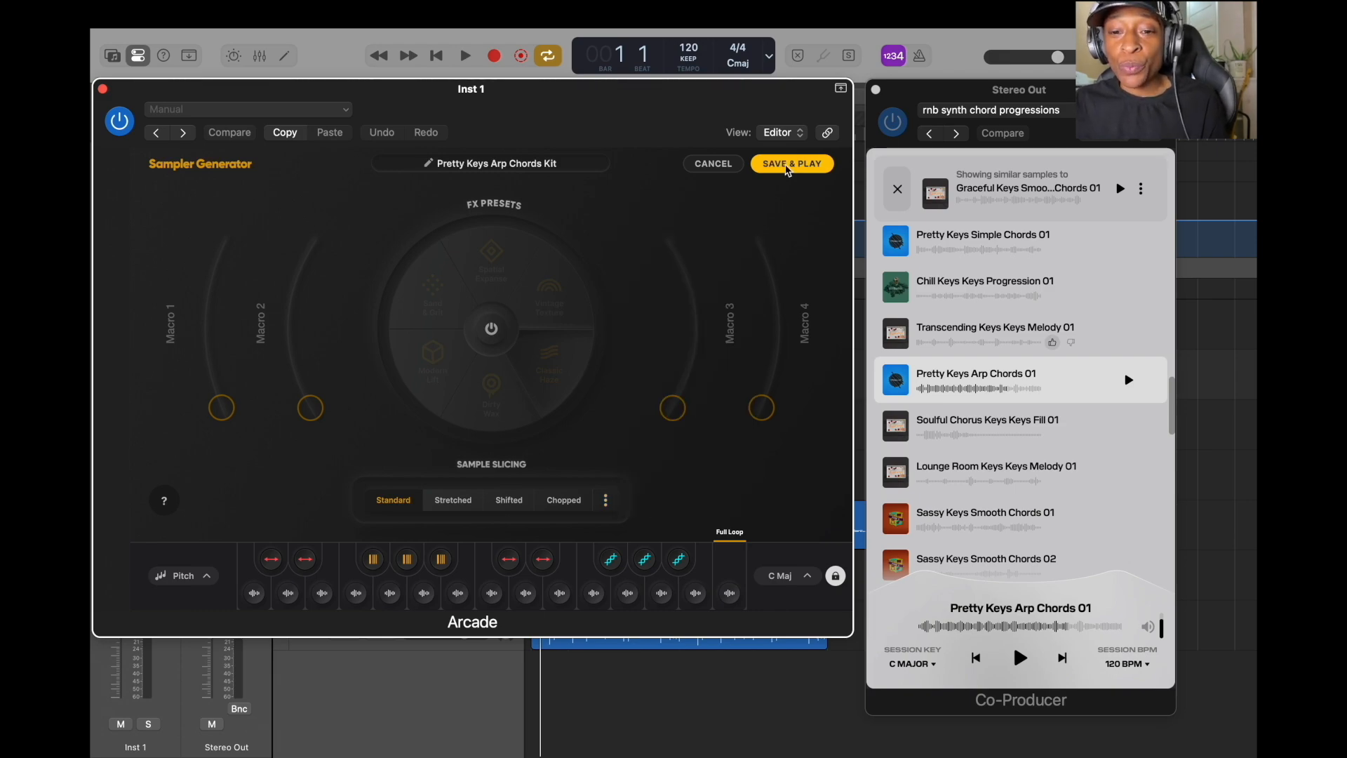
Leave the Sampler Generator, add Pretty Keys Arp Chords 01 from Co-Producer to Arcade's imported samples, and preview it in Co-Producer
click(787, 165)
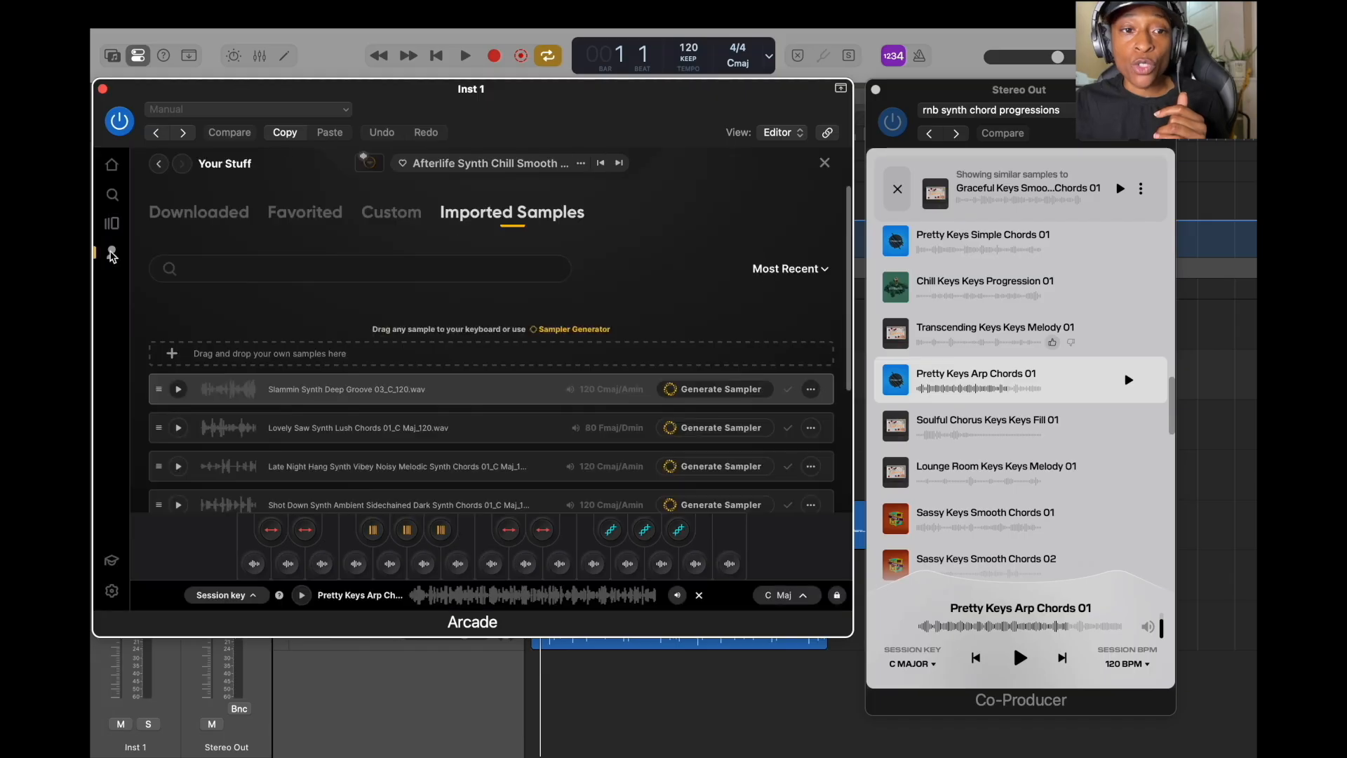
drag(952, 385, 565, 318)
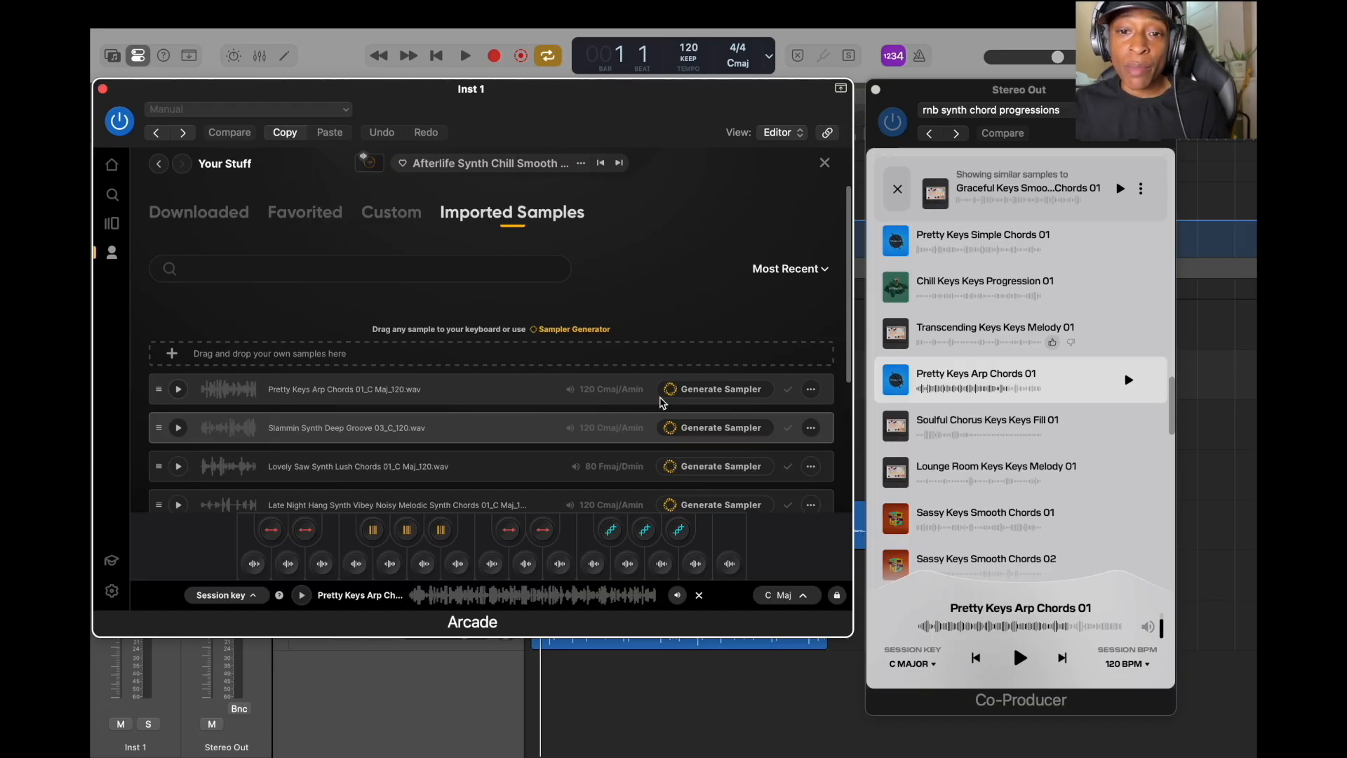
click(1021, 660)
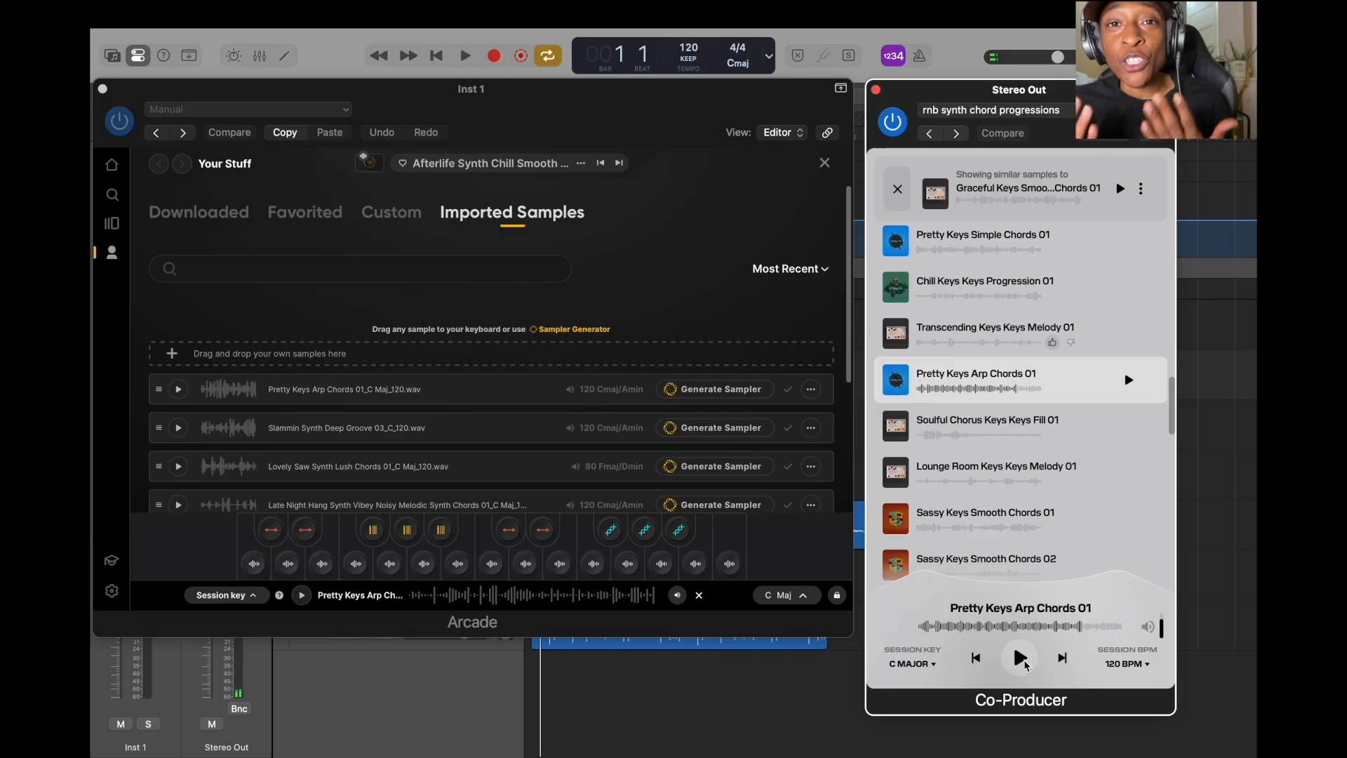